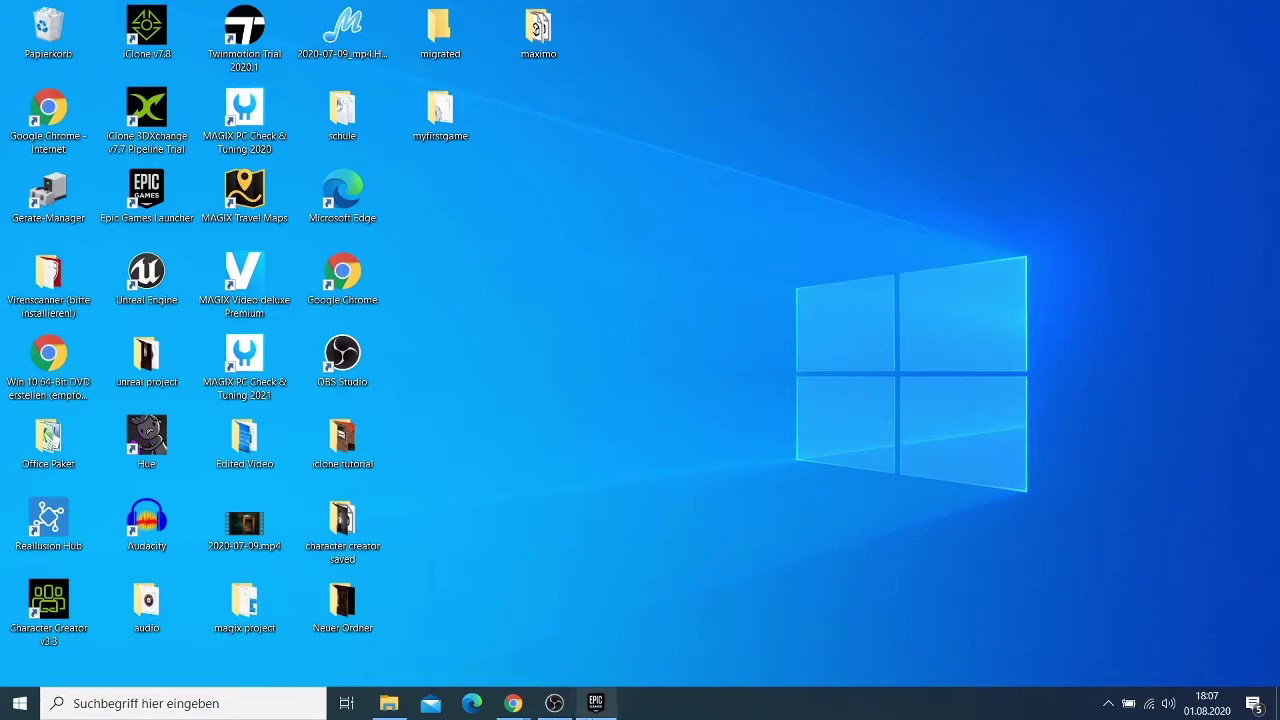
Open the Epic Games Launcher and start Unreal Engine 4.25.3 from the library.
{"action": "left_click", "coordinate": [595, 703]}
{"action": "left_click", "coordinate": [800, 169]}
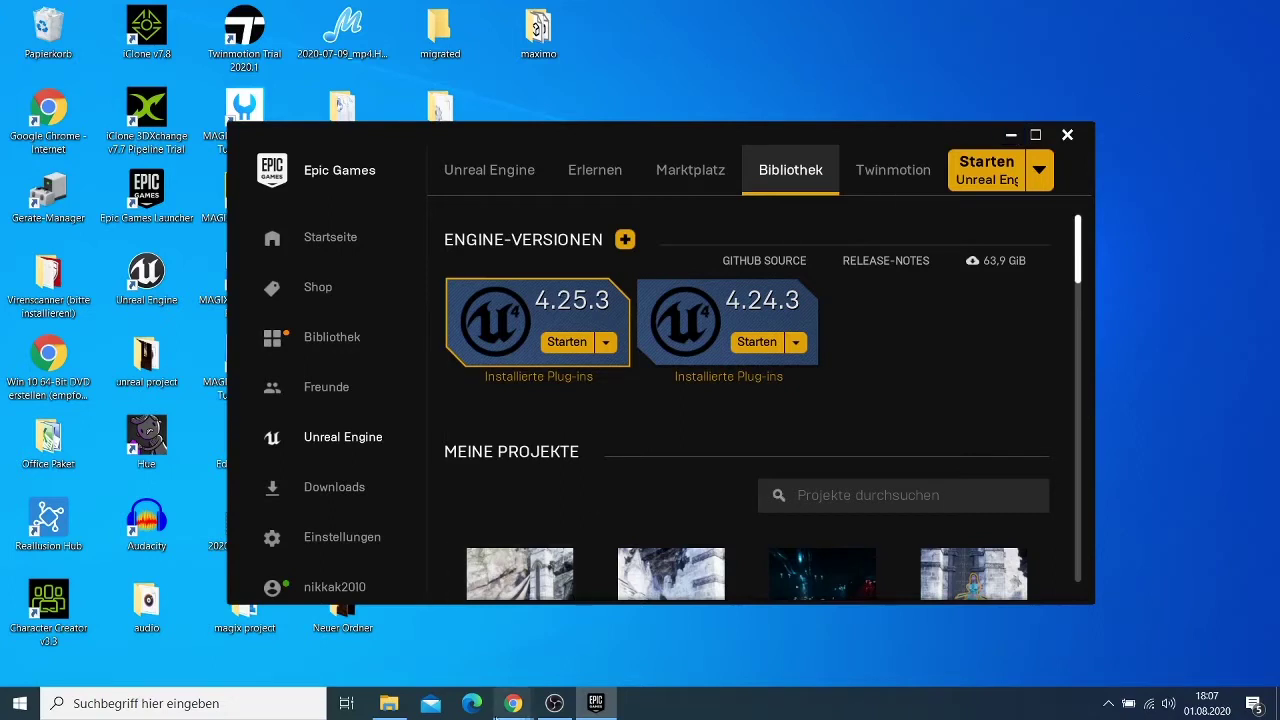
{"action": "left_click", "coordinate": [571, 349]}
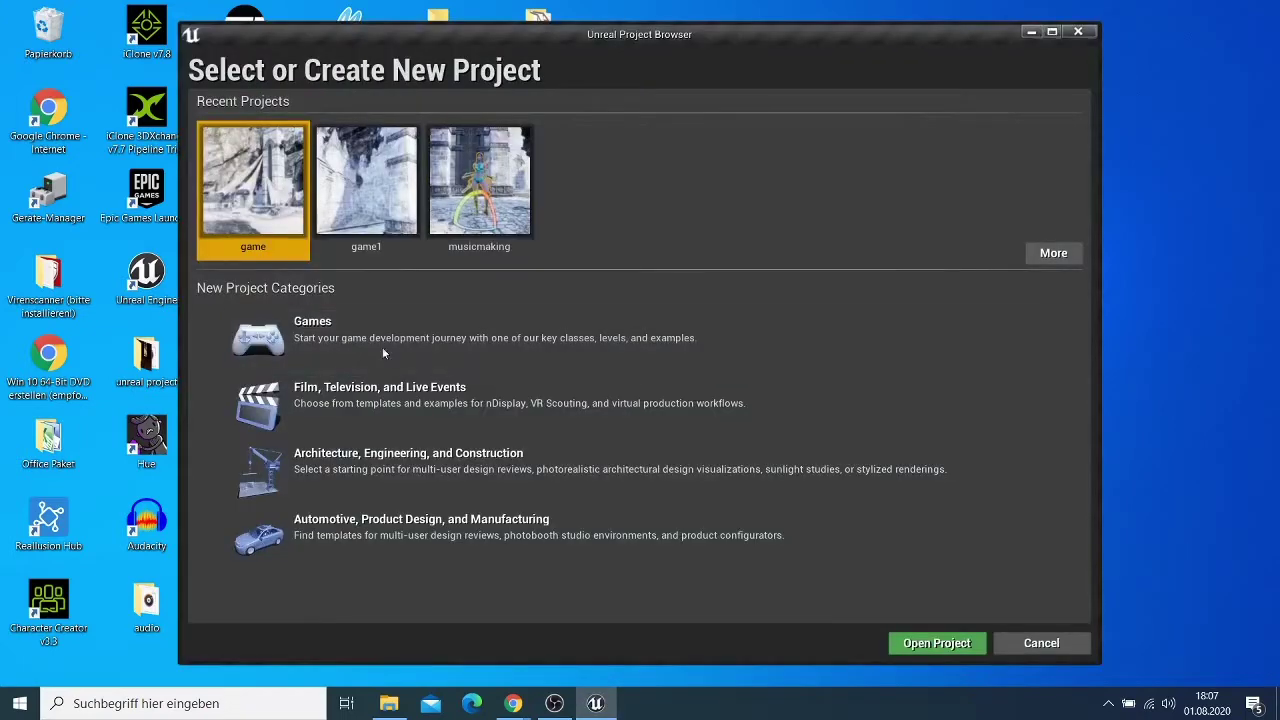
Create a Games project from the Third Person template and name it gametestps5.
{"action": "left_click", "coordinate": [398, 343]}
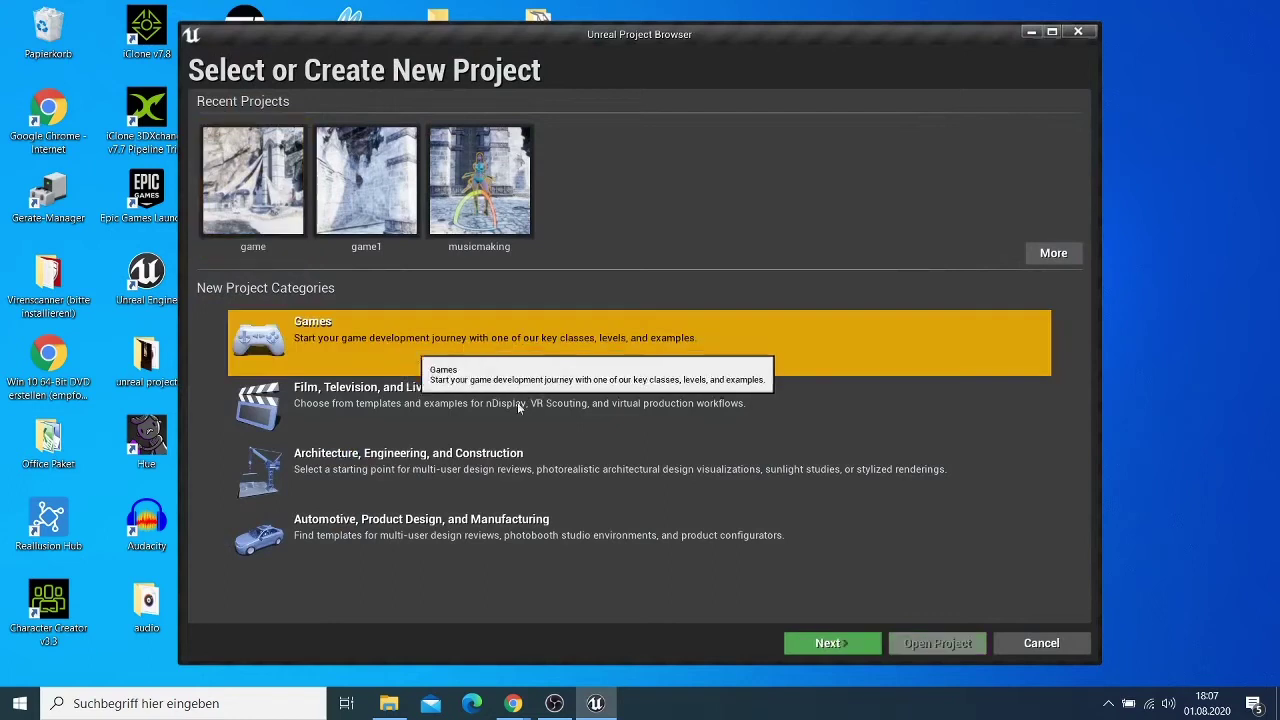
{"action": "left_click", "coordinate": [856, 647]}
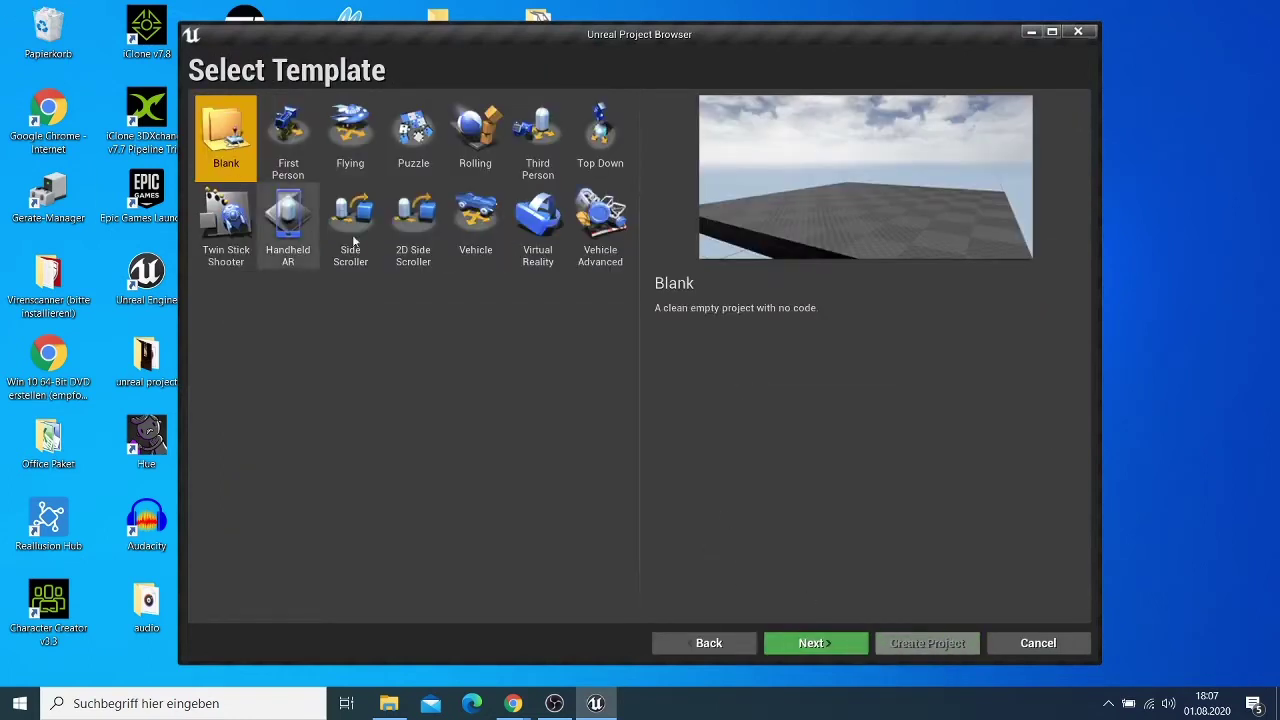
{"action": "left_click", "coordinate": [543, 161]}
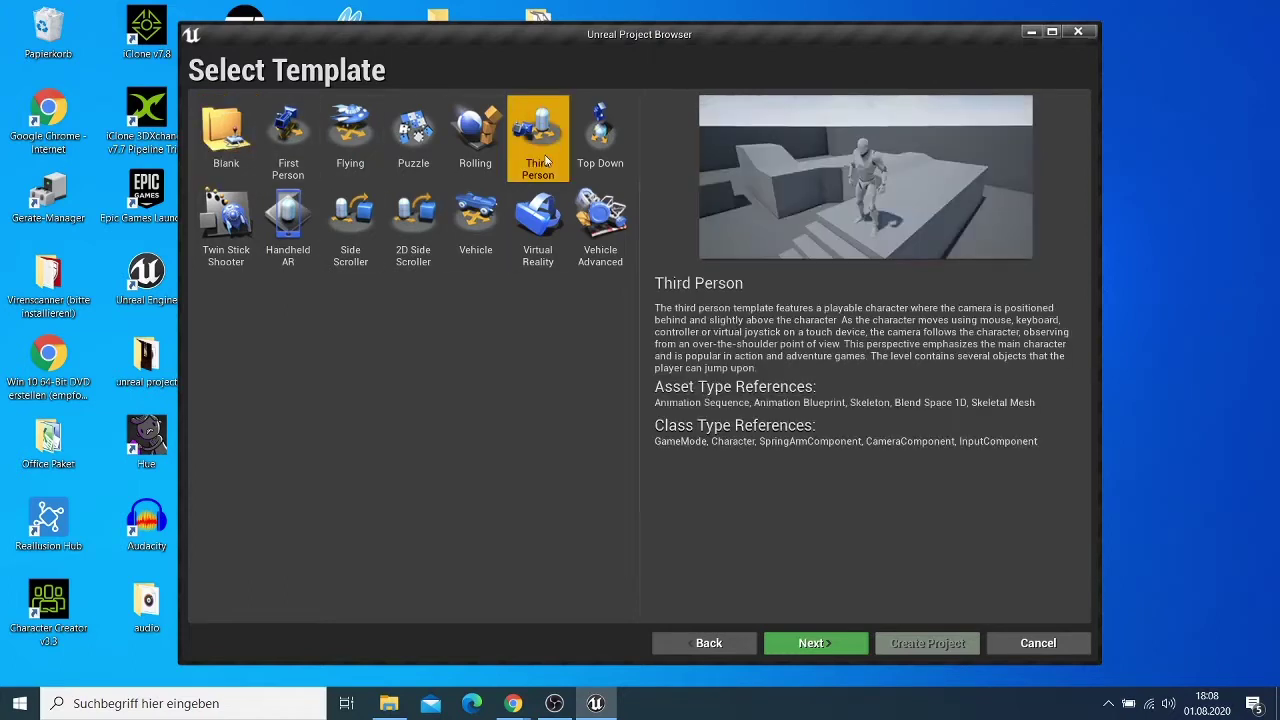
{"action": "left_click", "coordinate": [835, 644]}
{"action": "left_click_drag", "start_coordinate": [762, 590], "coordinate": [705, 592]}
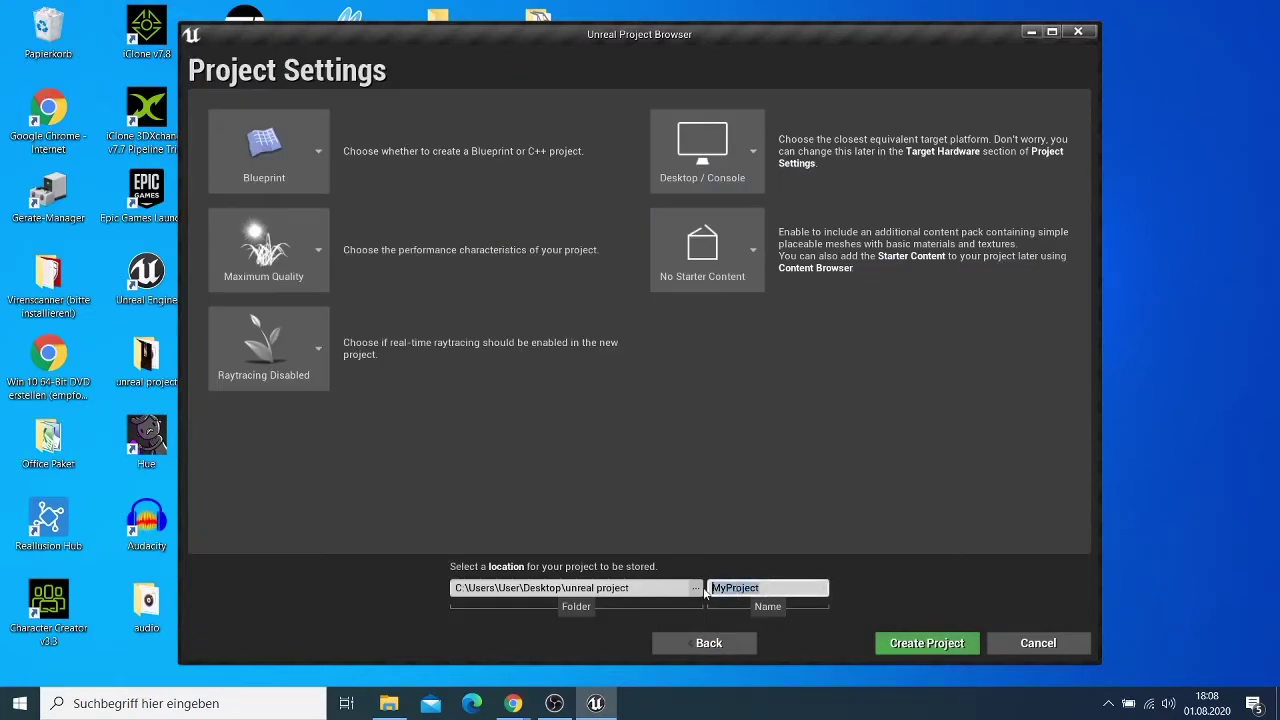
{"action": "type", "text": "gametestps5"}
{"action": "left_click", "coordinate": [914, 652]}
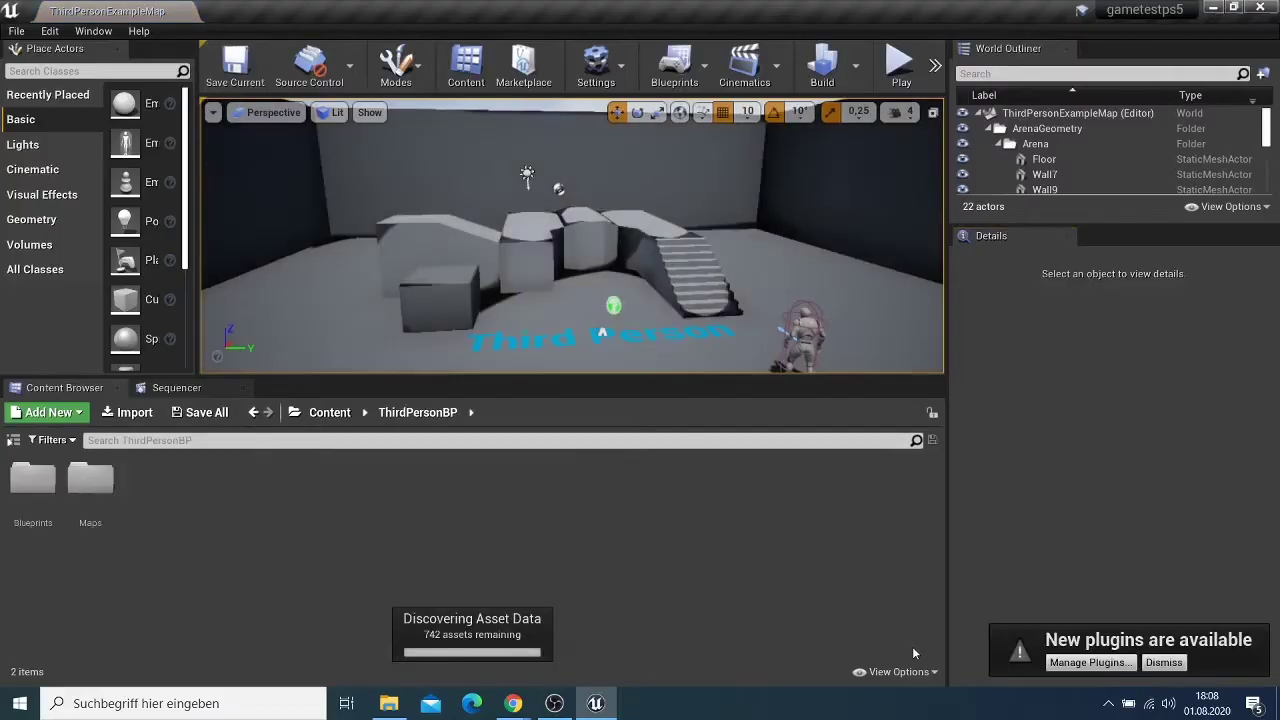
Minimize the Unreal Editor window to return to the desktop.
{"action": "mouse_move", "coordinate": [1155, 12]}
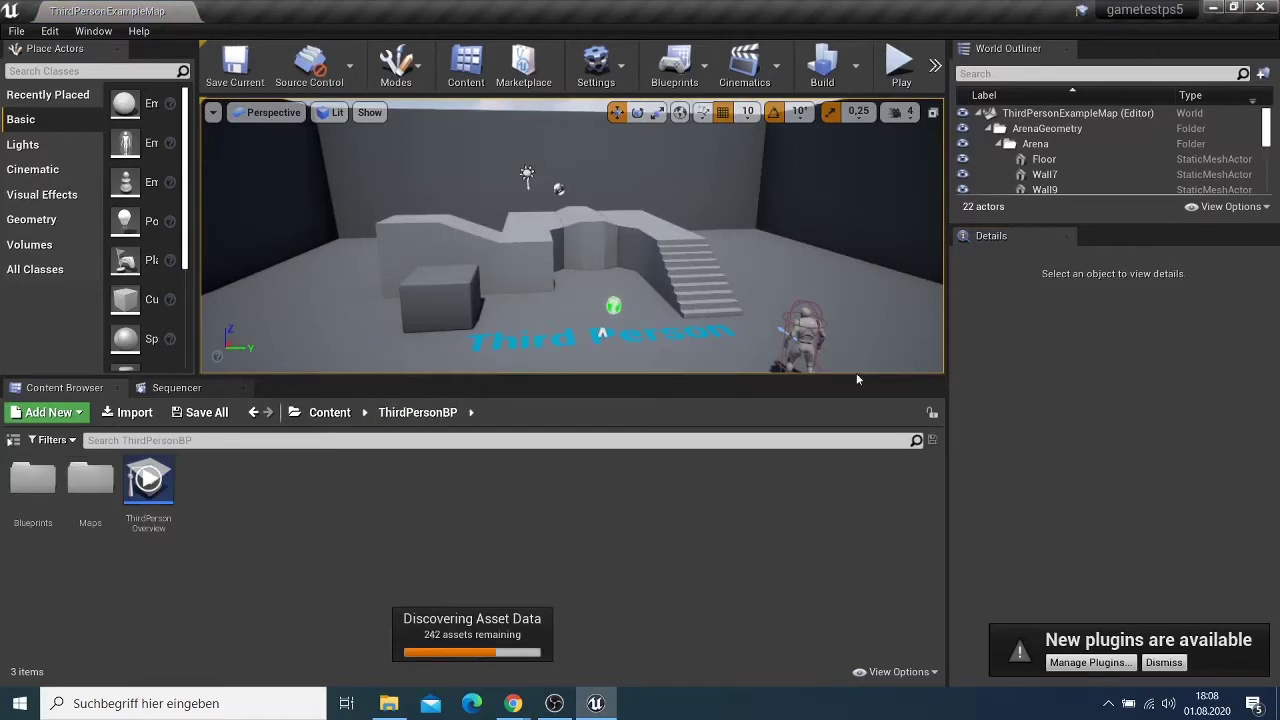
{"action": "left_click", "coordinate": [1213, 10]}
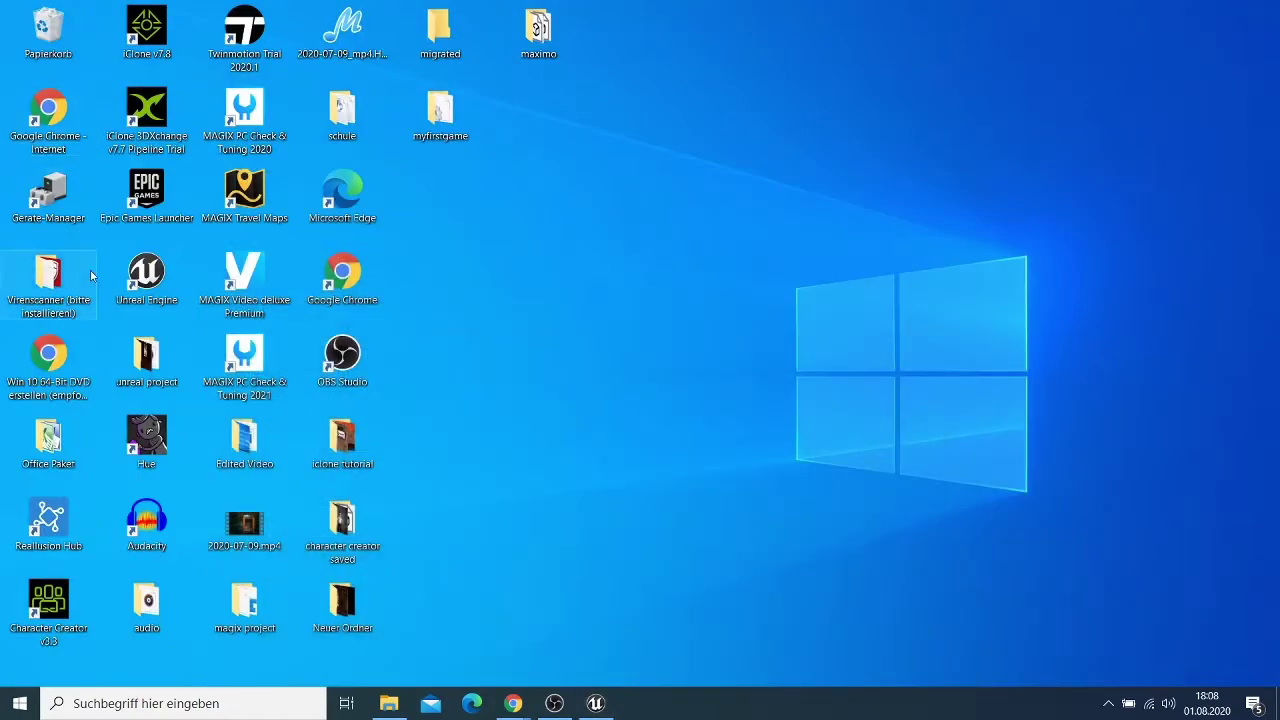
{"action": "double_click", "coordinate": [156, 206]}
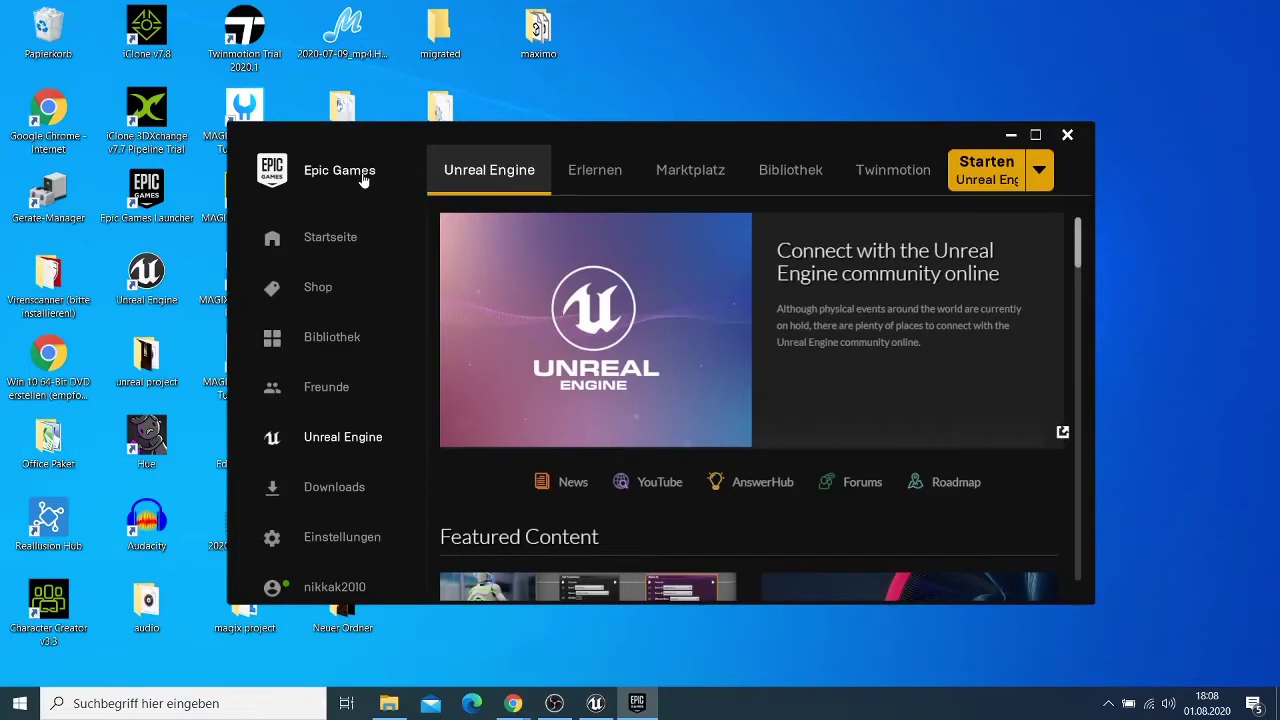
{"action": "left_click", "coordinate": [797, 190]}
{"action": "scroll", "coordinate": [721, 312], "scroll_direction": "down", "scroll_amount": 5}
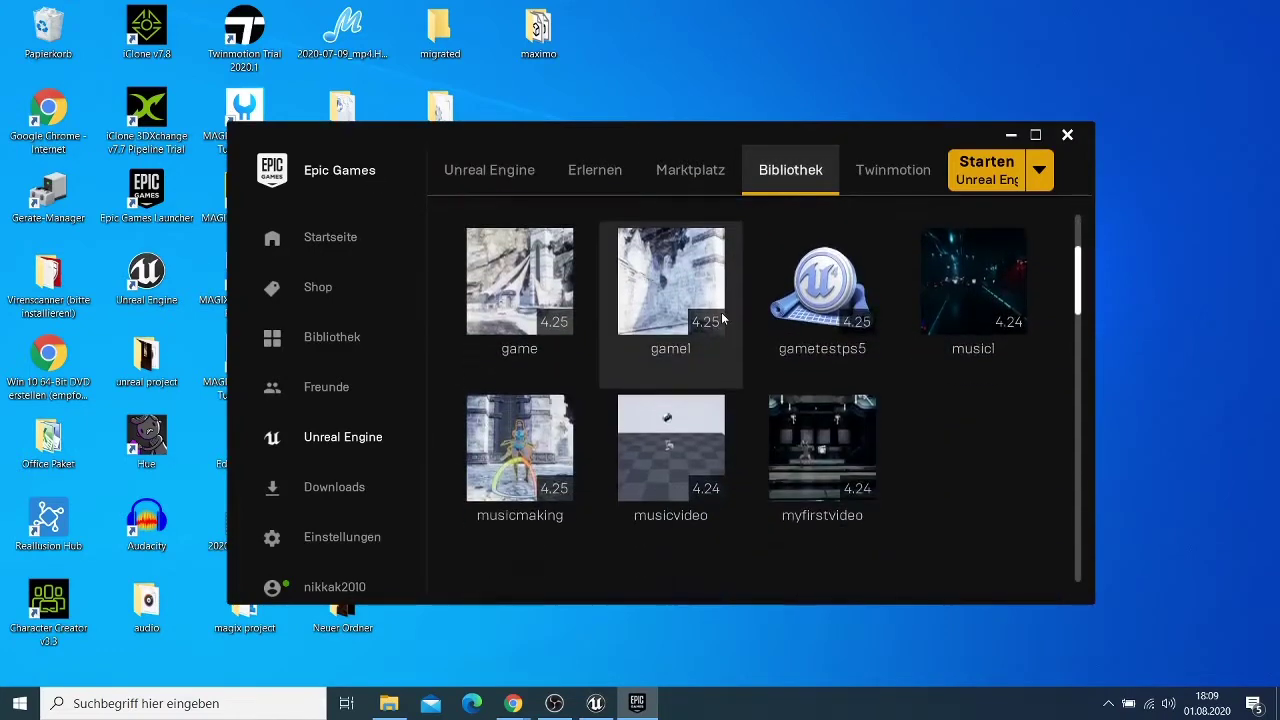
{"action": "scroll", "coordinate": [721, 314], "scroll_direction": "down", "scroll_amount": 10}
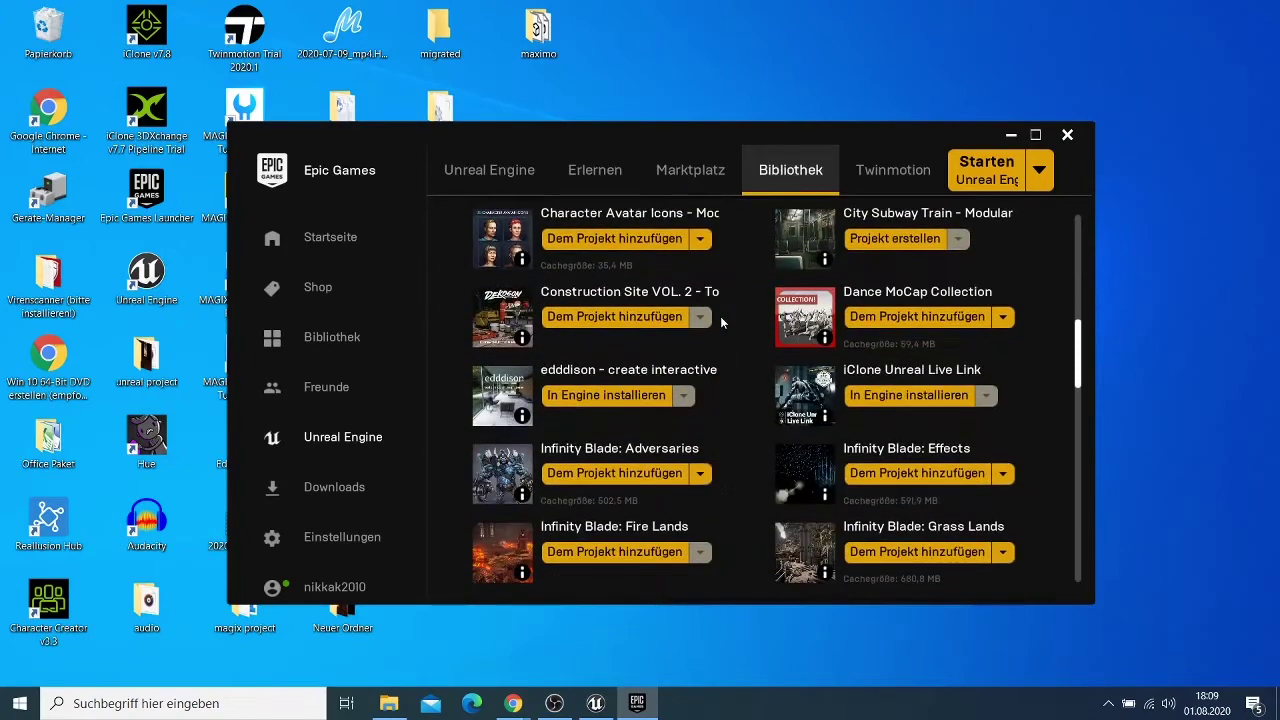
{"action": "scroll", "coordinate": [720, 316], "scroll_direction": "down", "scroll_amount": 5}
{"action": "key", "text": "alt+F4"}
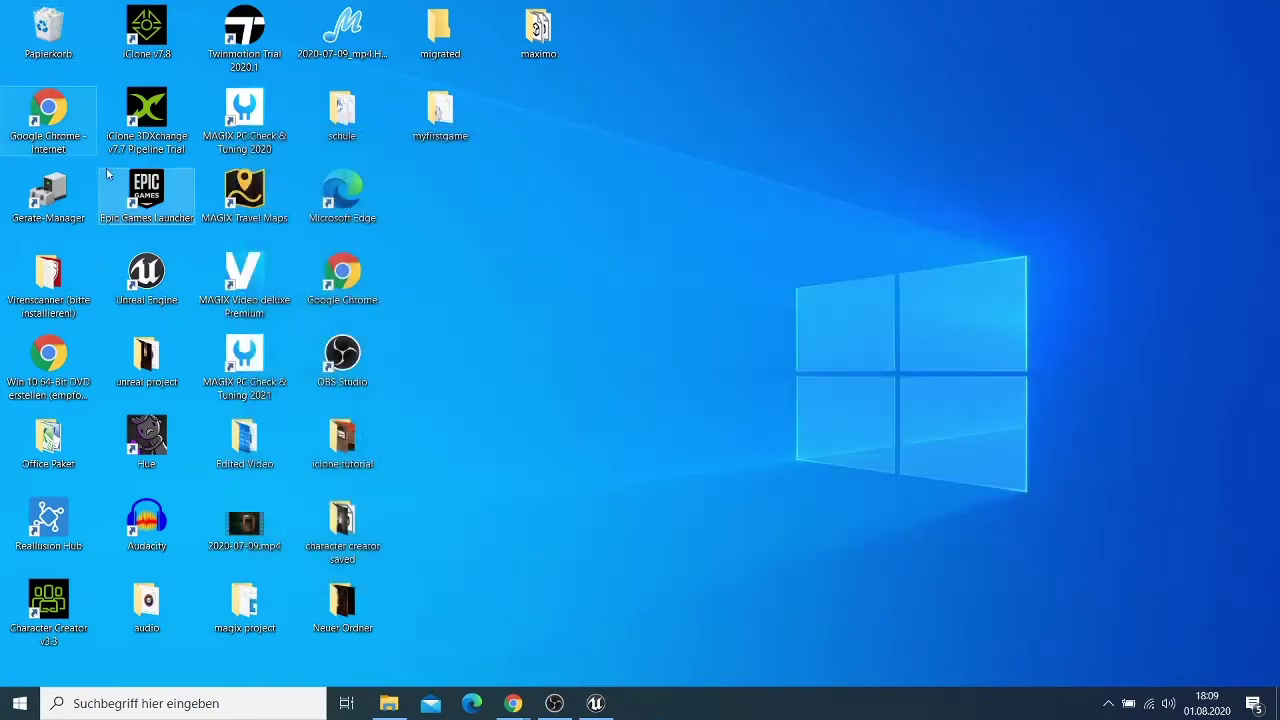
Open the Epic Games Launcher and add Infinity Blade: Hideout from the library to gametestps5, replacing the existing files.
{"action": "double_click", "coordinate": [144, 192]}
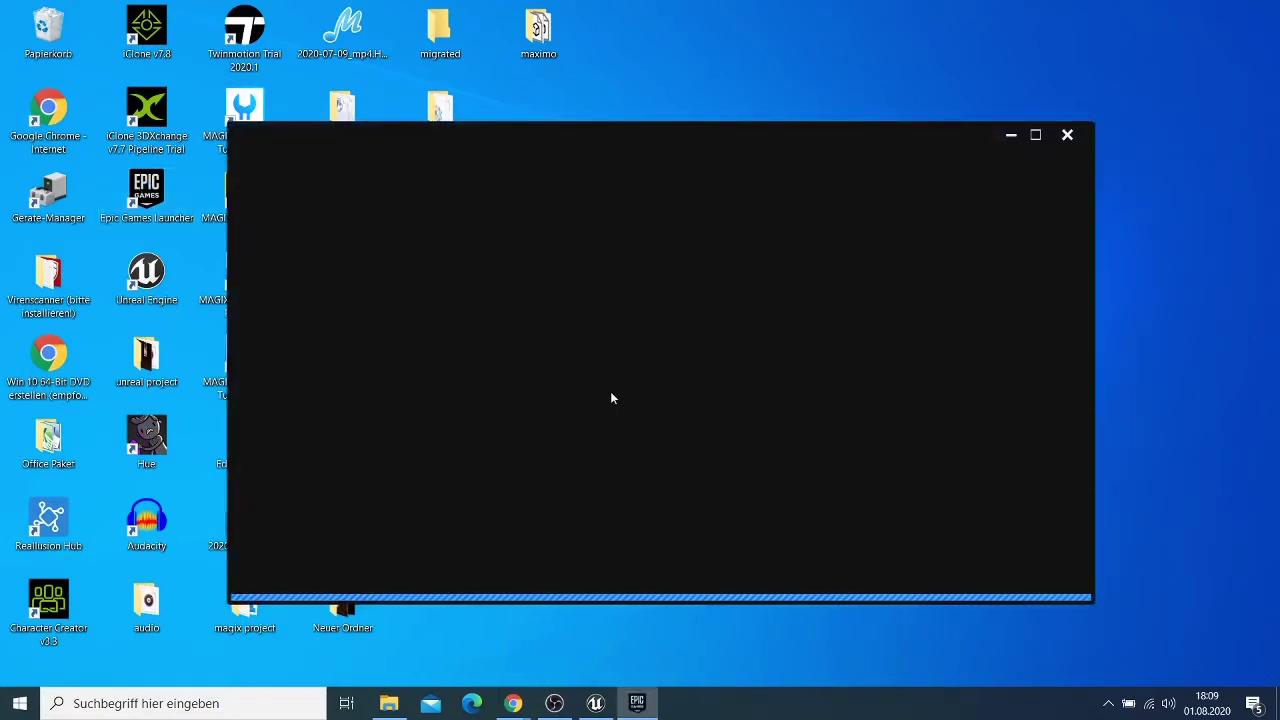
{"action": "left_click", "coordinate": [791, 170]}
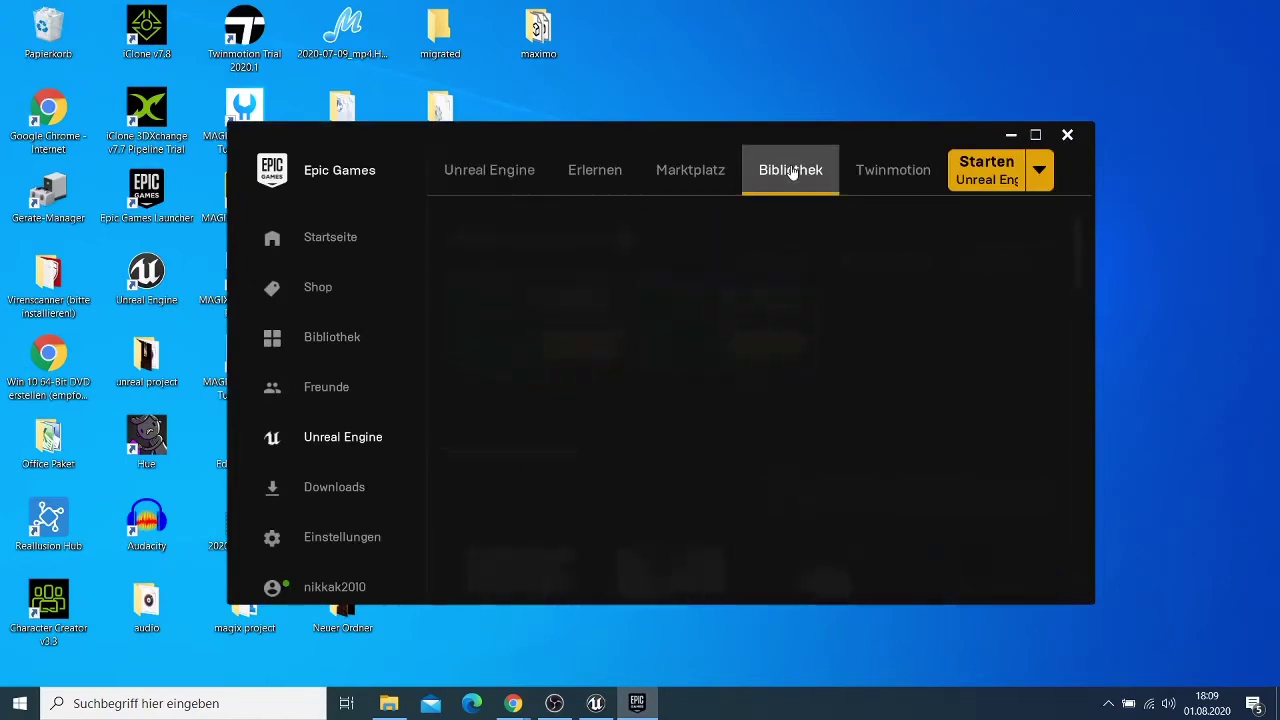
{"action": "scroll", "coordinate": [714, 308], "scroll_direction": "down", "scroll_amount": 3}
{"action": "scroll", "coordinate": [714, 313], "scroll_direction": "down", "scroll_amount": 15}
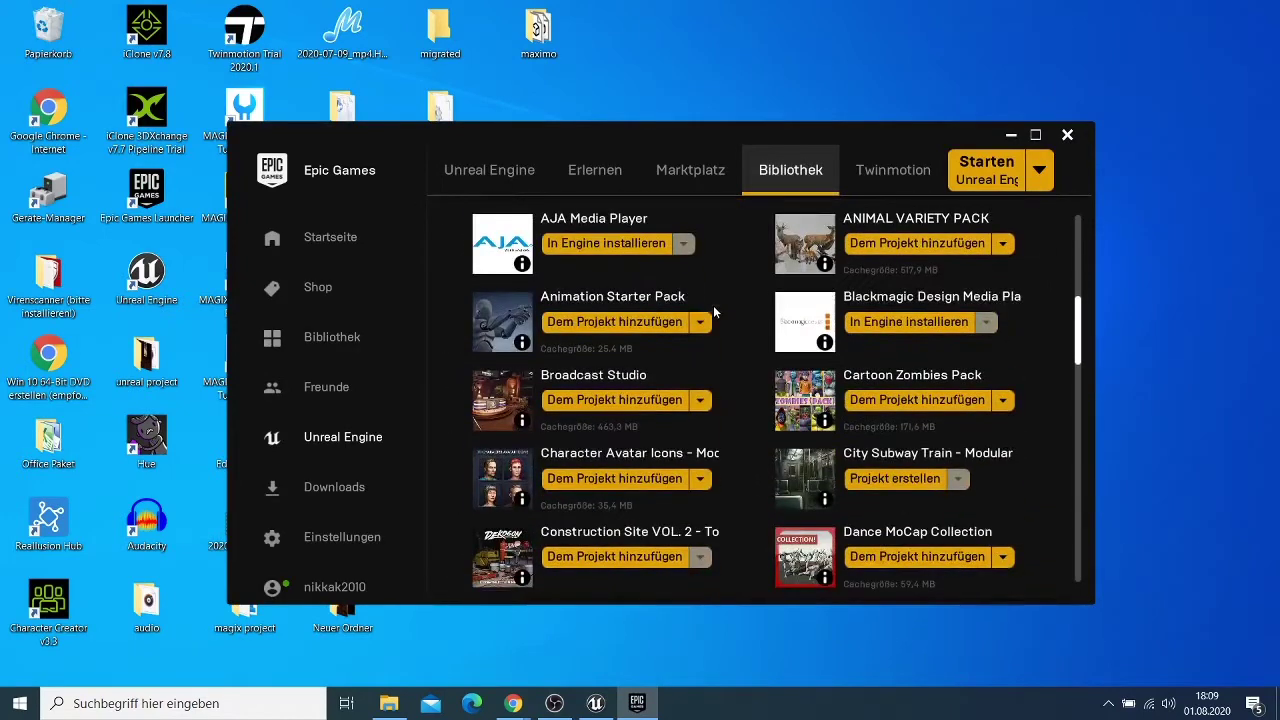
{"action": "scroll", "coordinate": [714, 308], "scroll_direction": "down", "scroll_amount": 1}
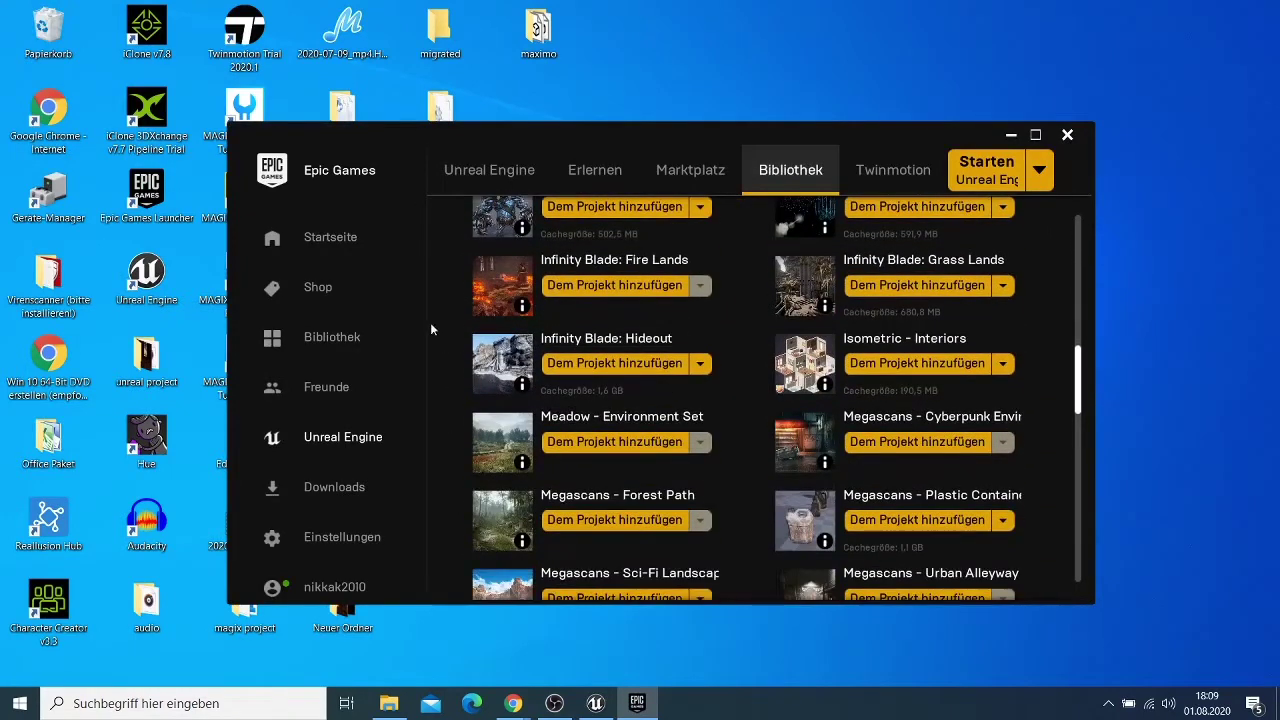
{"action": "left_click", "coordinate": [601, 366]}
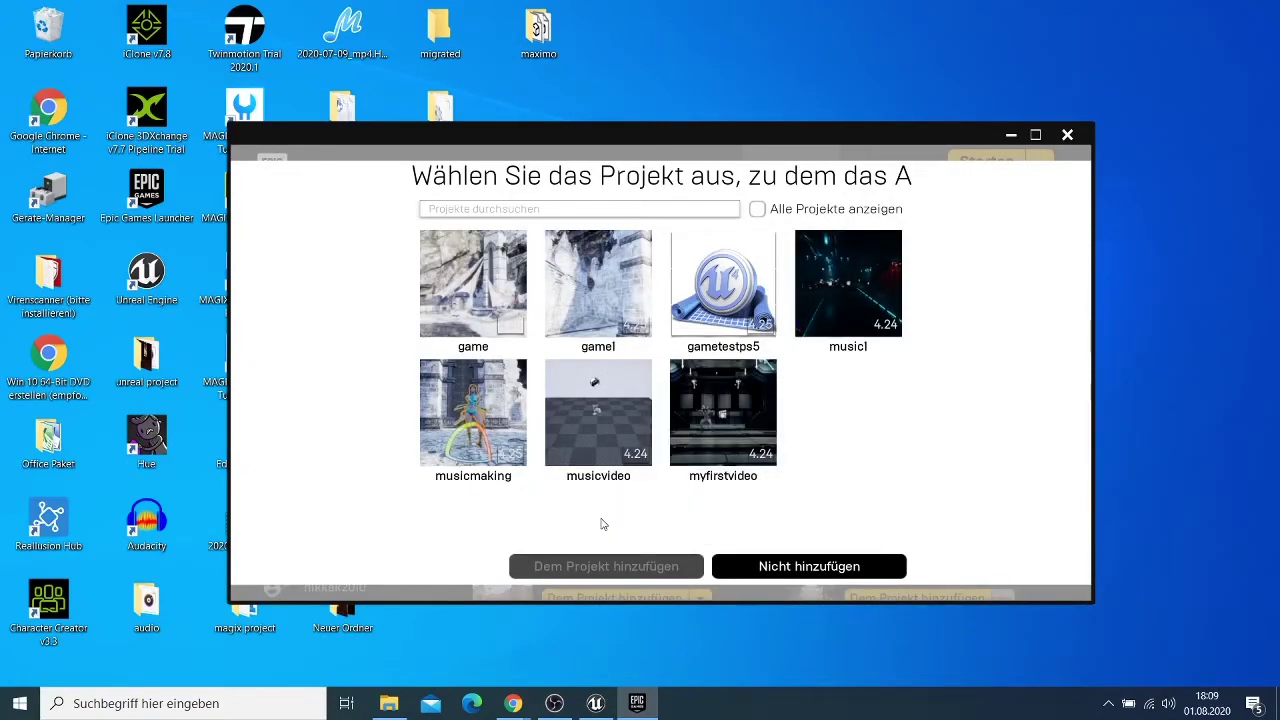
{"action": "left_click", "coordinate": [761, 281]}
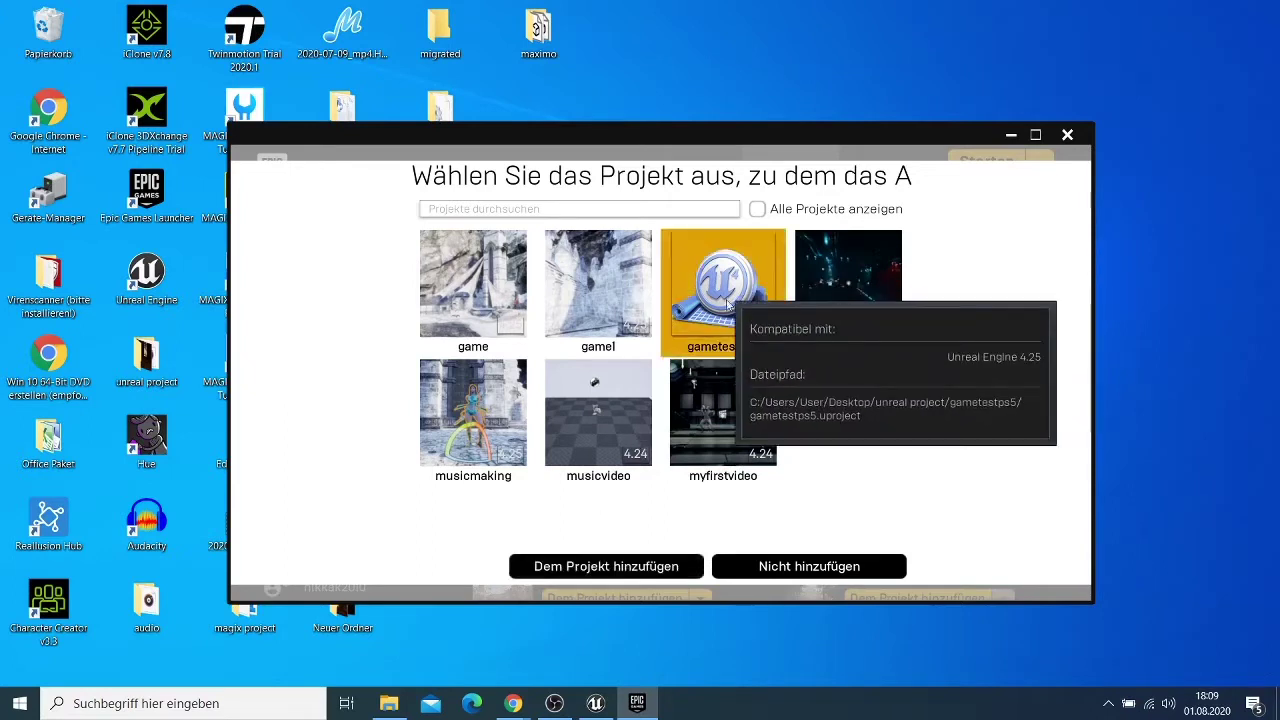
{"action": "left_click", "coordinate": [661, 567]}
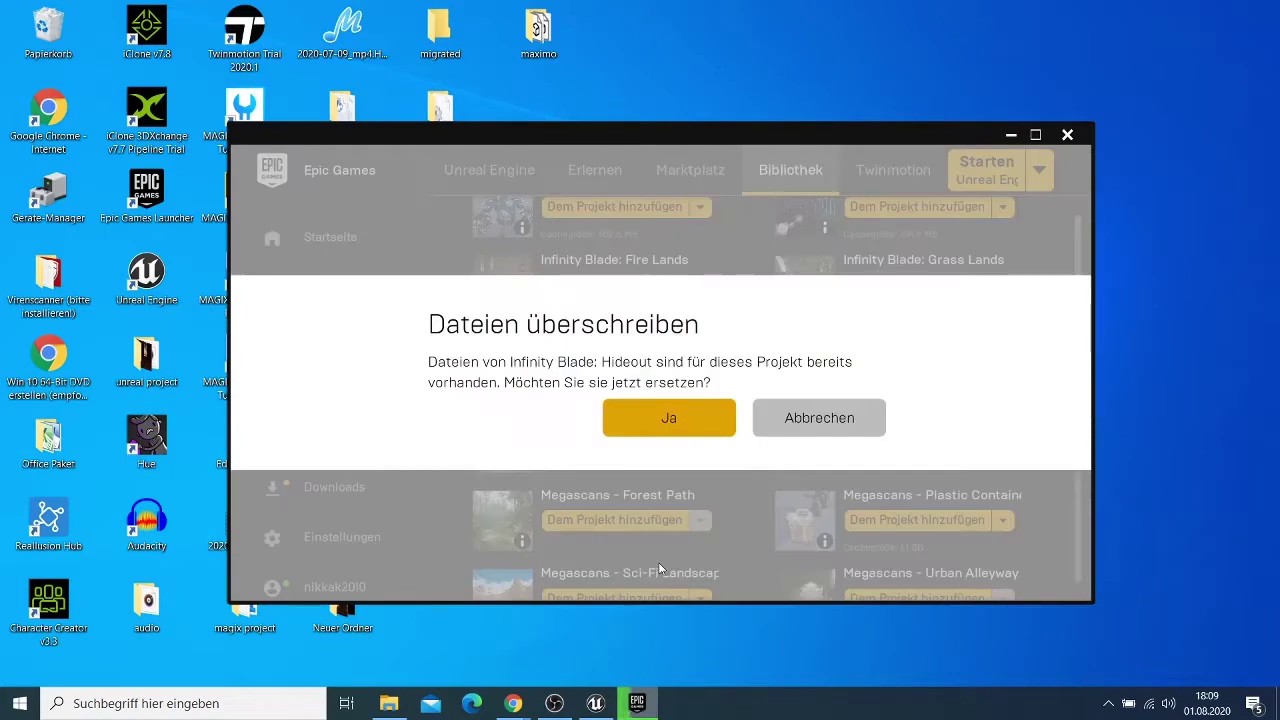
{"action": "left_click", "coordinate": [667, 420]}
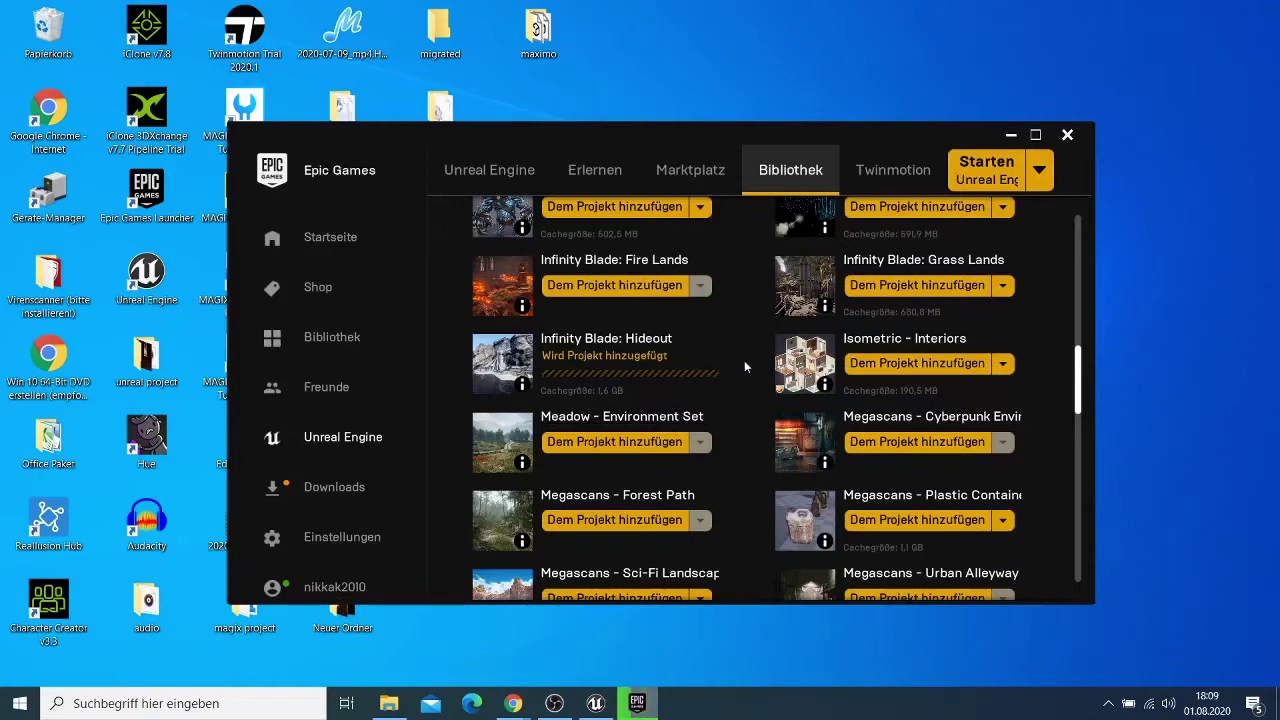
Add the Paragon: Serath character pack from the library to the gametestps5 project.
{"action": "scroll", "coordinate": [740, 362], "scroll_direction": "down", "scroll_amount": 4}
{"action": "scroll", "coordinate": [737, 368], "scroll_direction": "down", "scroll_amount": 4}
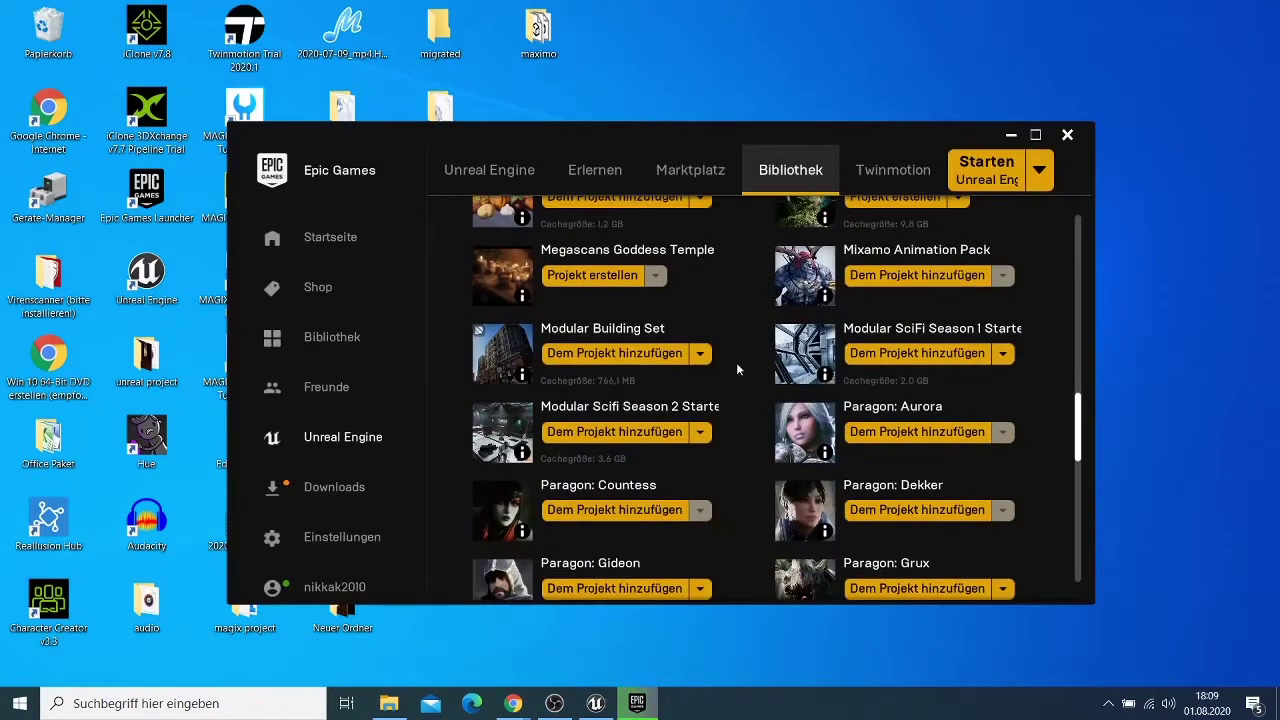
{"action": "scroll", "coordinate": [736, 369], "scroll_direction": "down", "scroll_amount": 3}
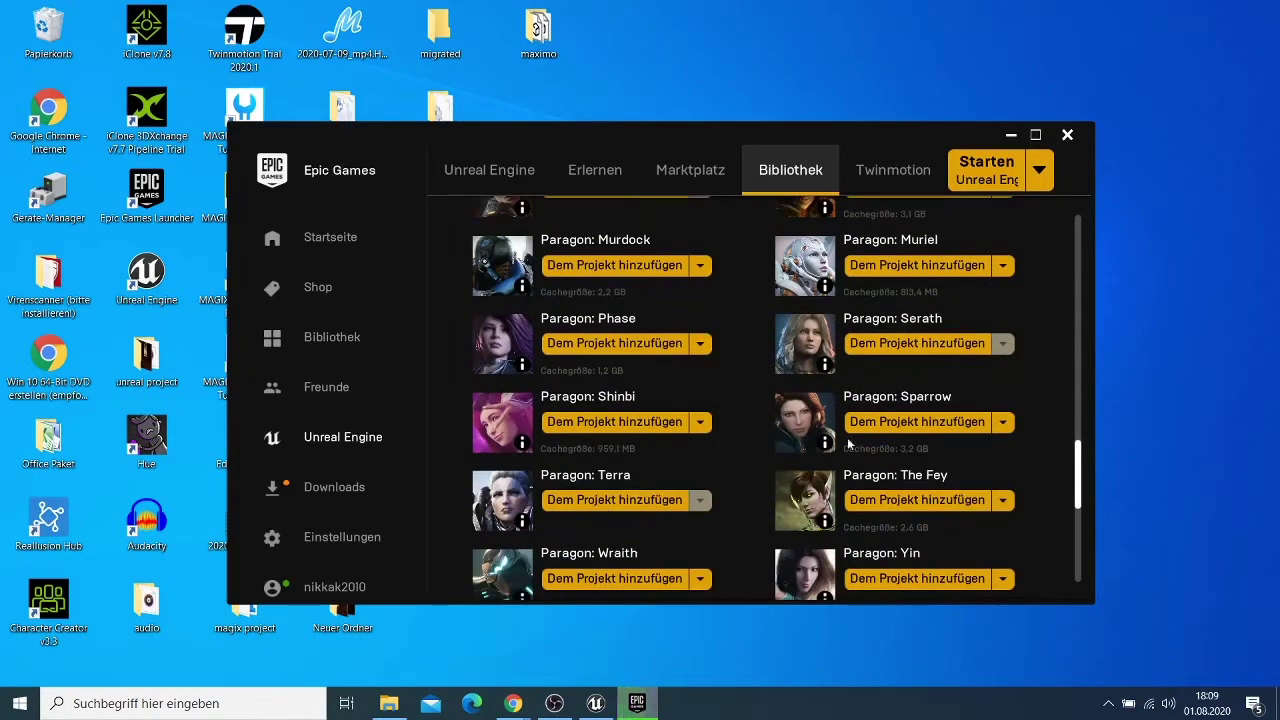
{"action": "left_click", "coordinate": [908, 350]}
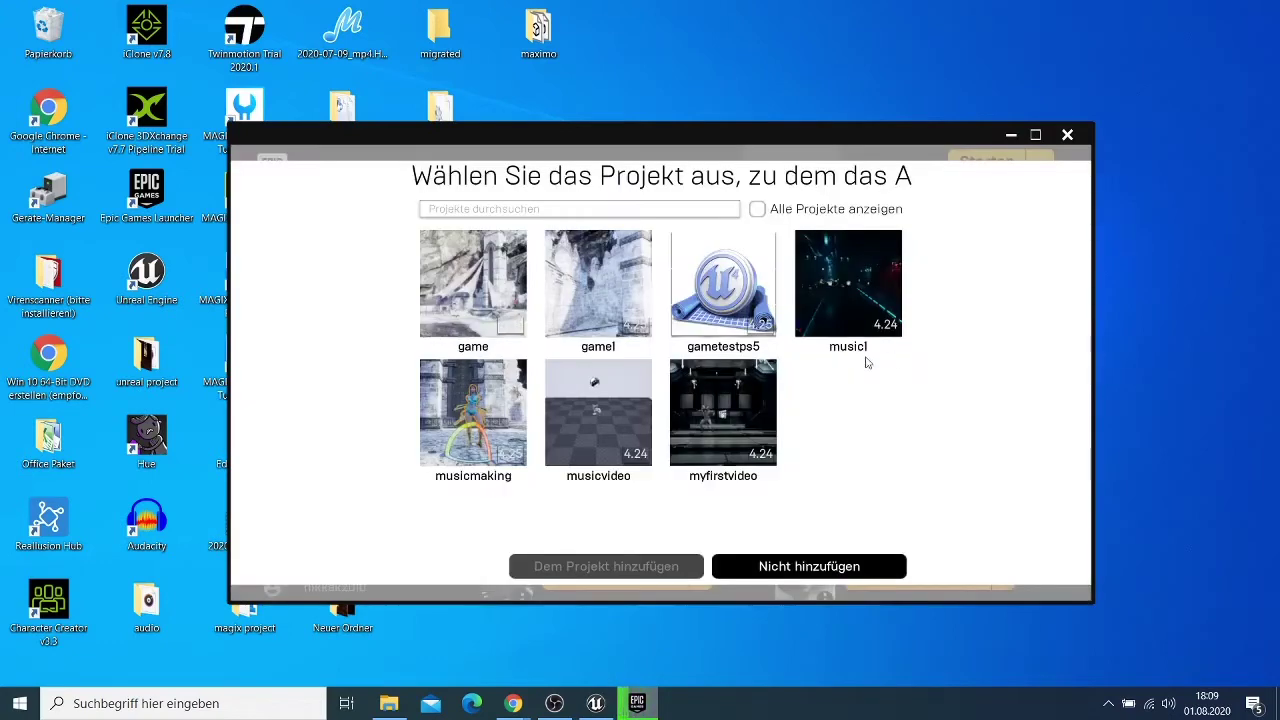
{"action": "left_click", "coordinate": [727, 318]}
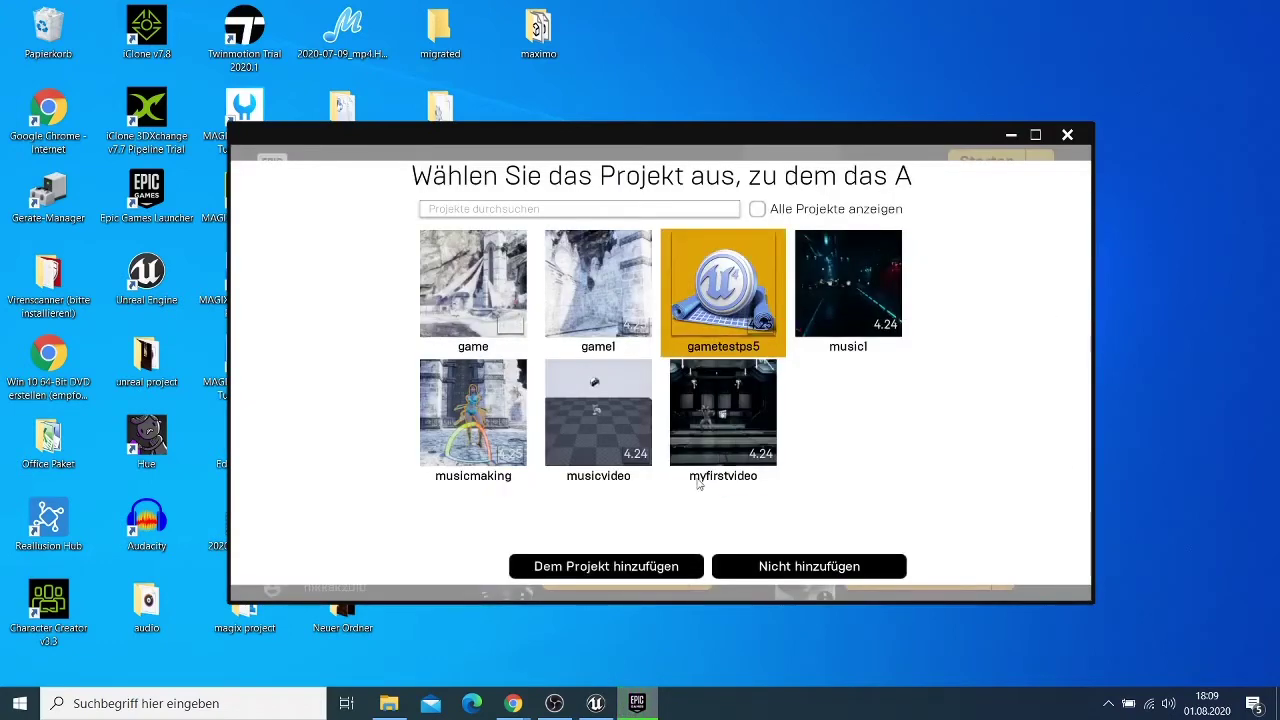
{"action": "left_click", "coordinate": [633, 570]}
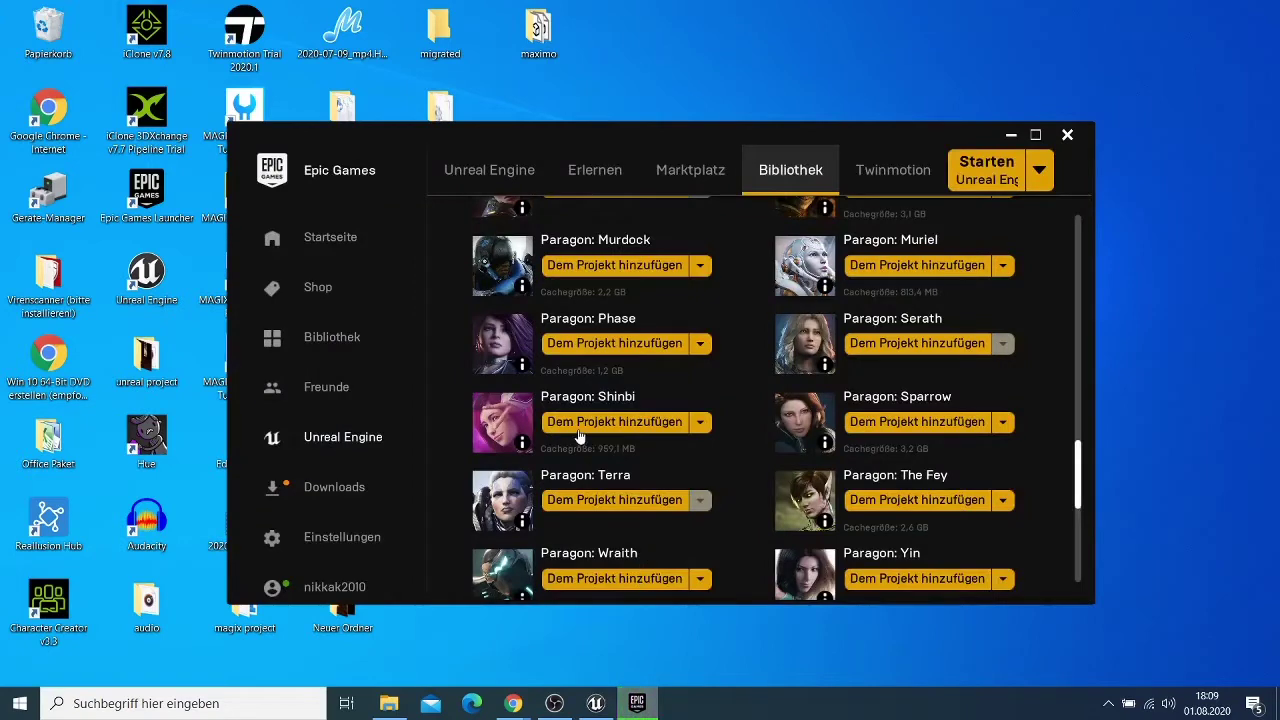
{"action": "scroll", "coordinate": [590, 450], "scroll_direction": "down", "scroll_amount": 5}
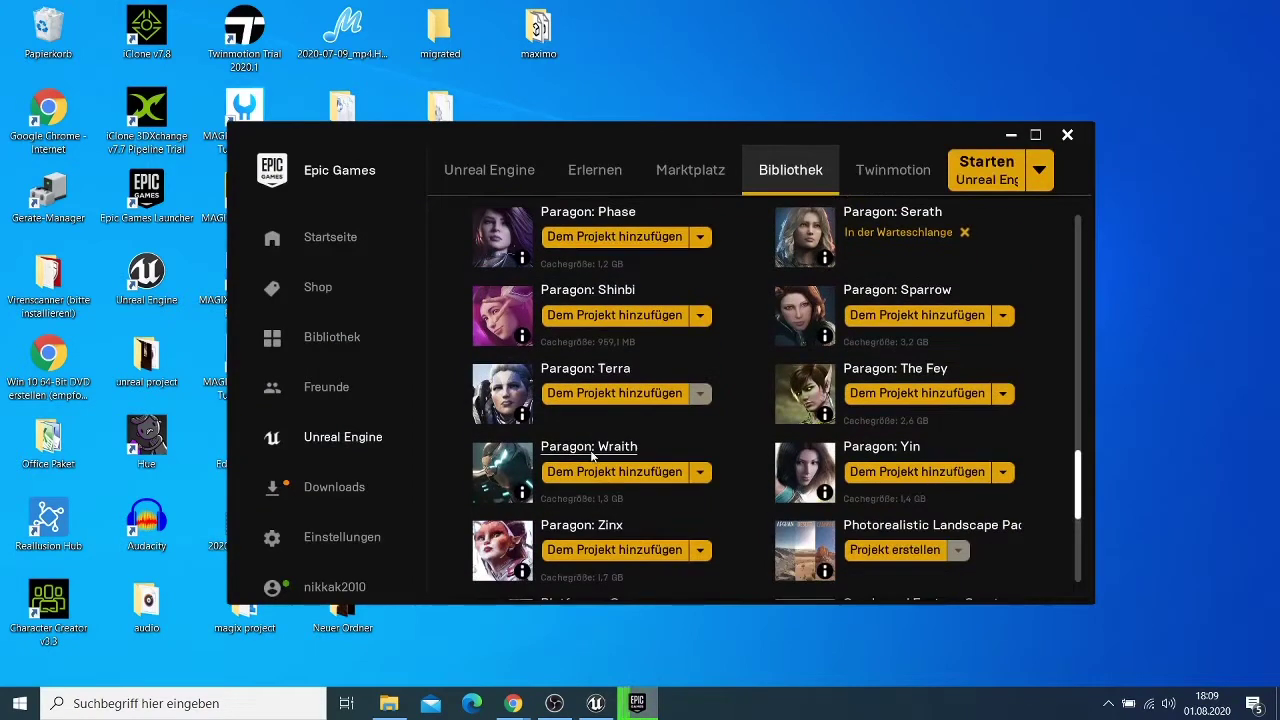
{"action": "scroll", "coordinate": [590, 450], "scroll_direction": "up", "scroll_amount": 2}
{"action": "scroll", "coordinate": [590, 450], "scroll_direction": "up", "scroll_amount": 2}
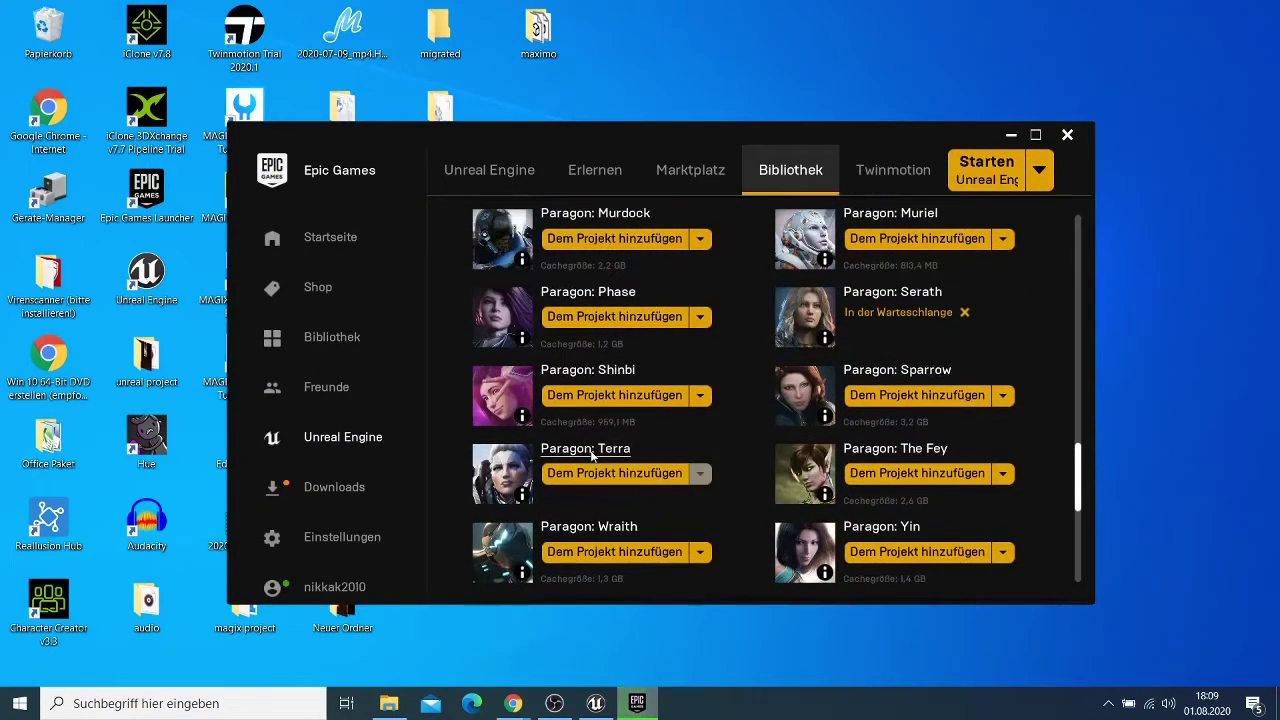
{"action": "scroll", "coordinate": [590, 450], "scroll_direction": "up", "scroll_amount": 3}
{"action": "scroll", "coordinate": [590, 450], "scroll_direction": "down", "scroll_amount": 1}
{"action": "scroll", "coordinate": [590, 450], "scroll_direction": "up", "scroll_amount": 2}
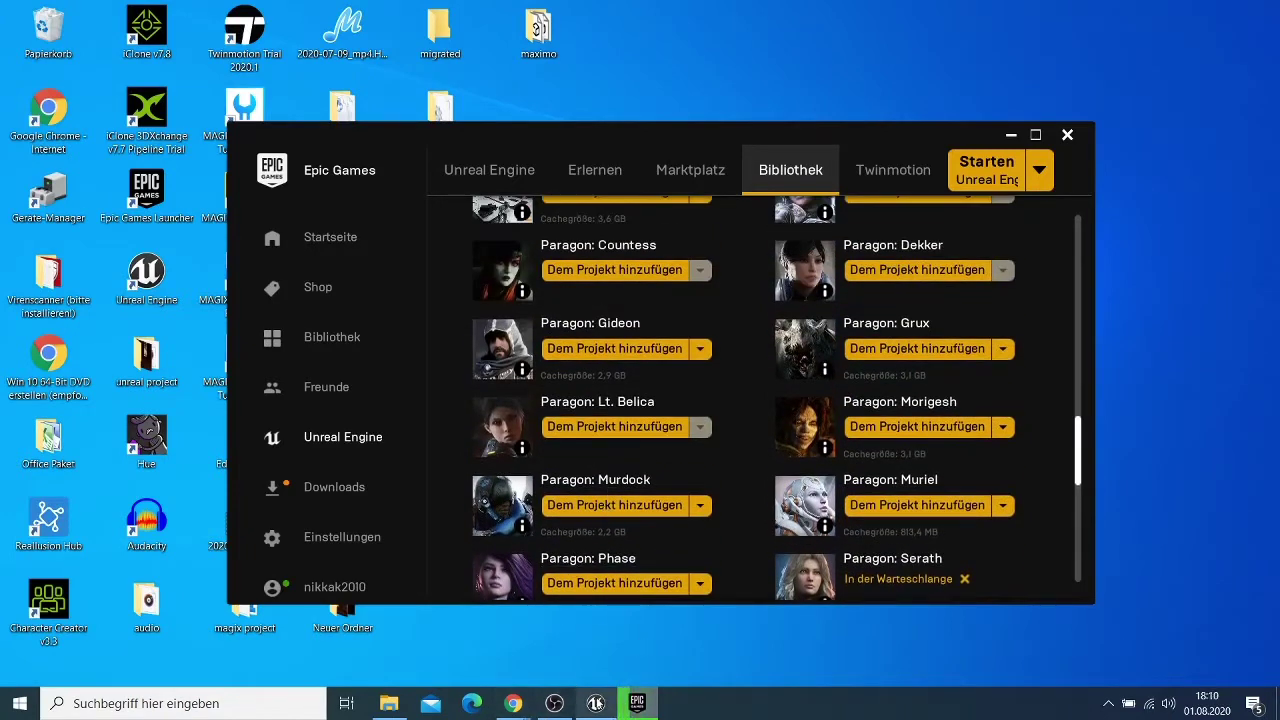
Switch to the Unreal Editor and open the Blueprints folder inside ThirdPersonBP.
{"action": "left_click", "coordinate": [596, 704]}
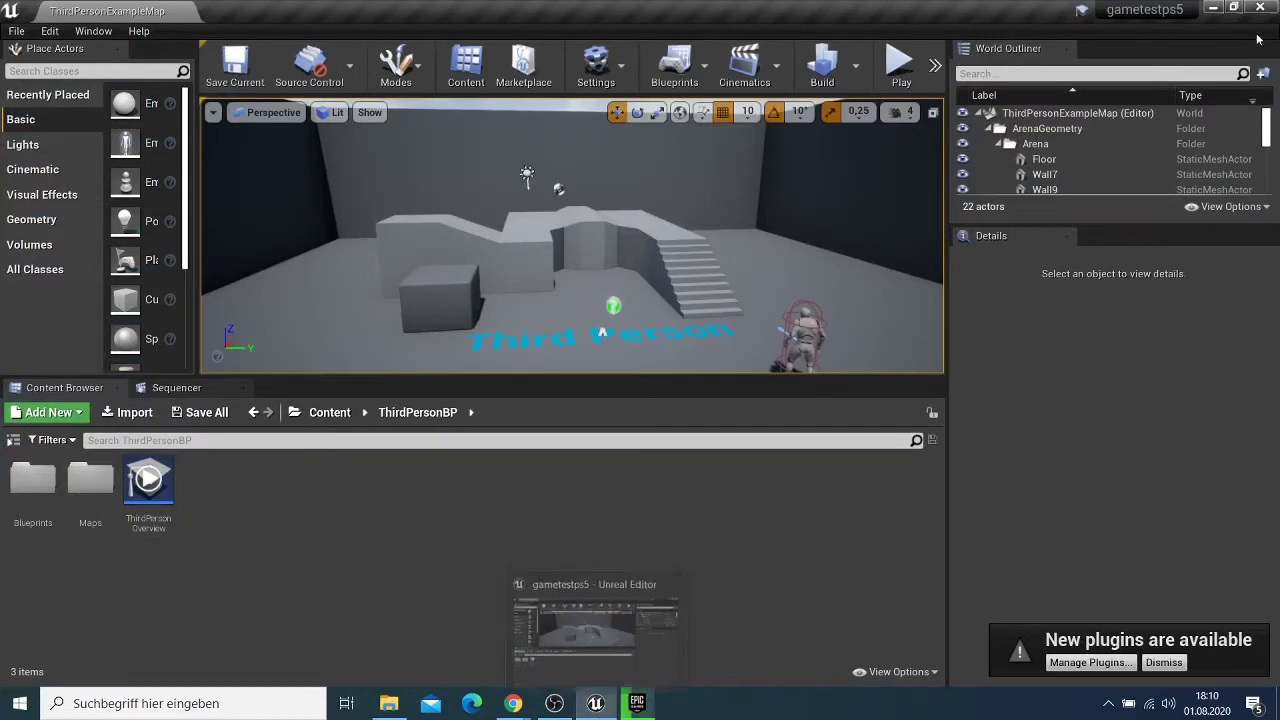
{"action": "mouse_move", "coordinate": [1201, 7]}
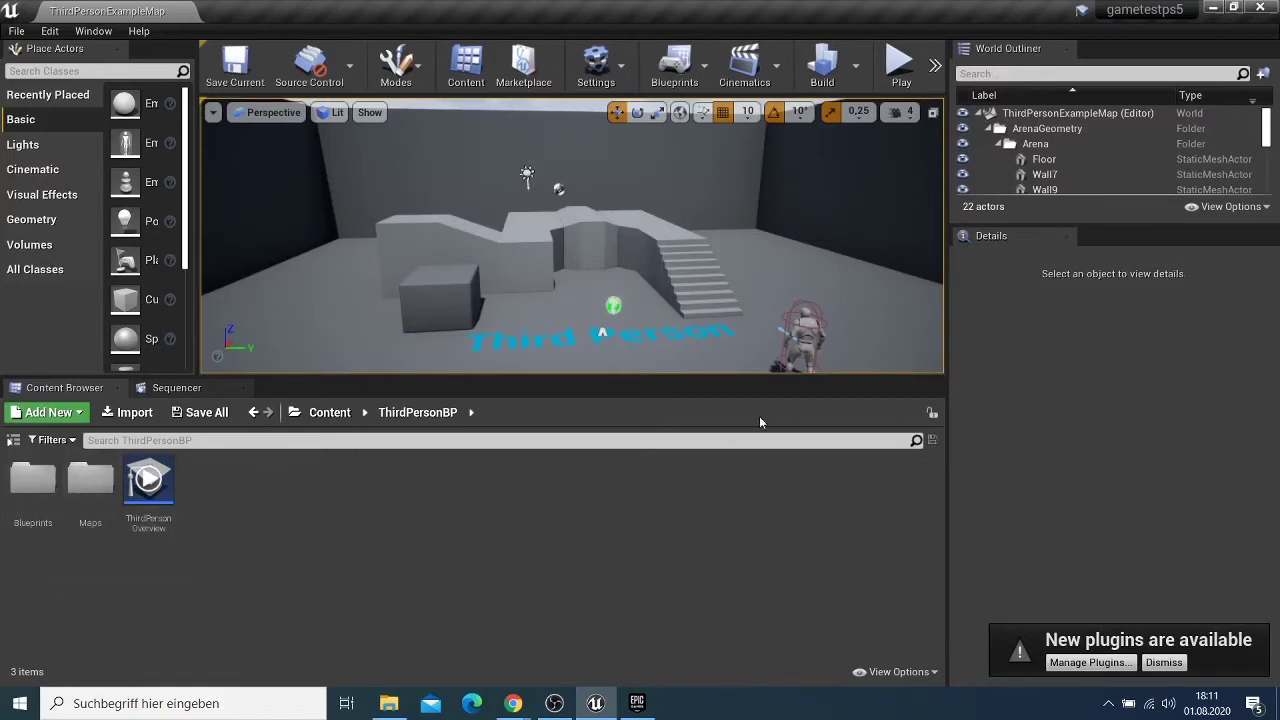
{"action": "double_click", "coordinate": [33, 480]}
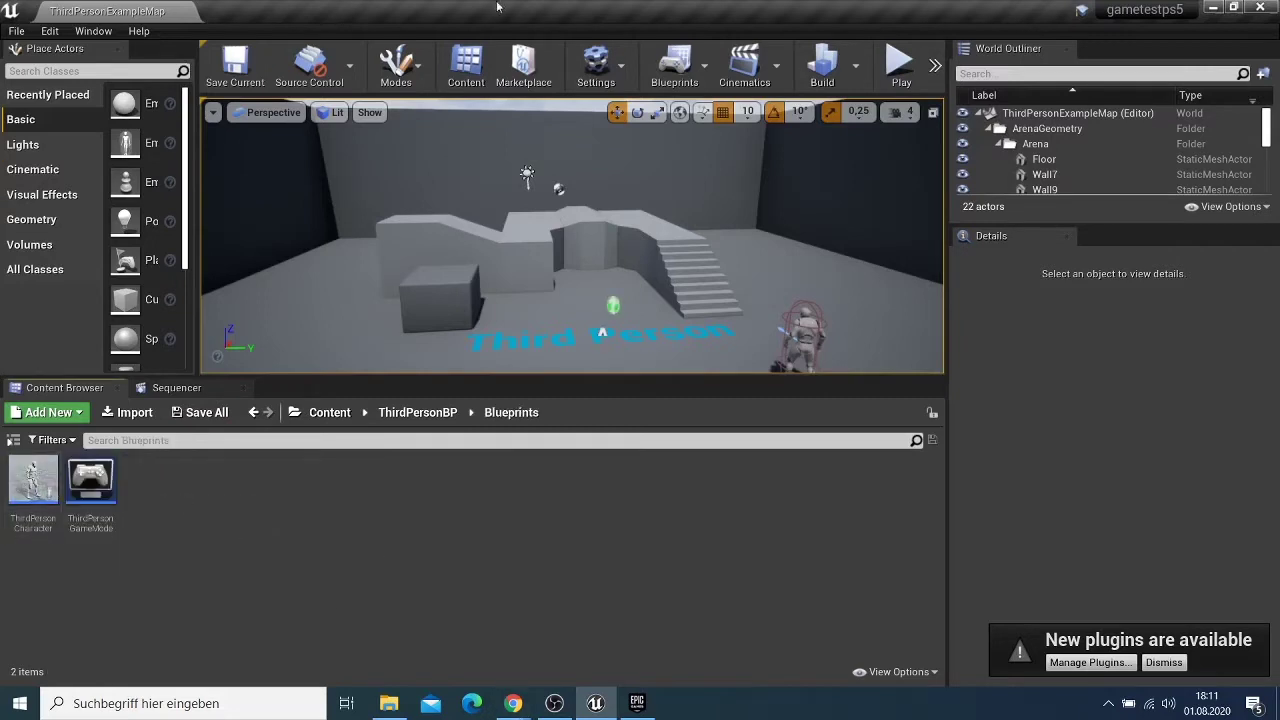
Switch to the Epic Games Launcher and cancel the Paragon: Serath installation.
{"action": "left_click", "coordinate": [636, 704]}
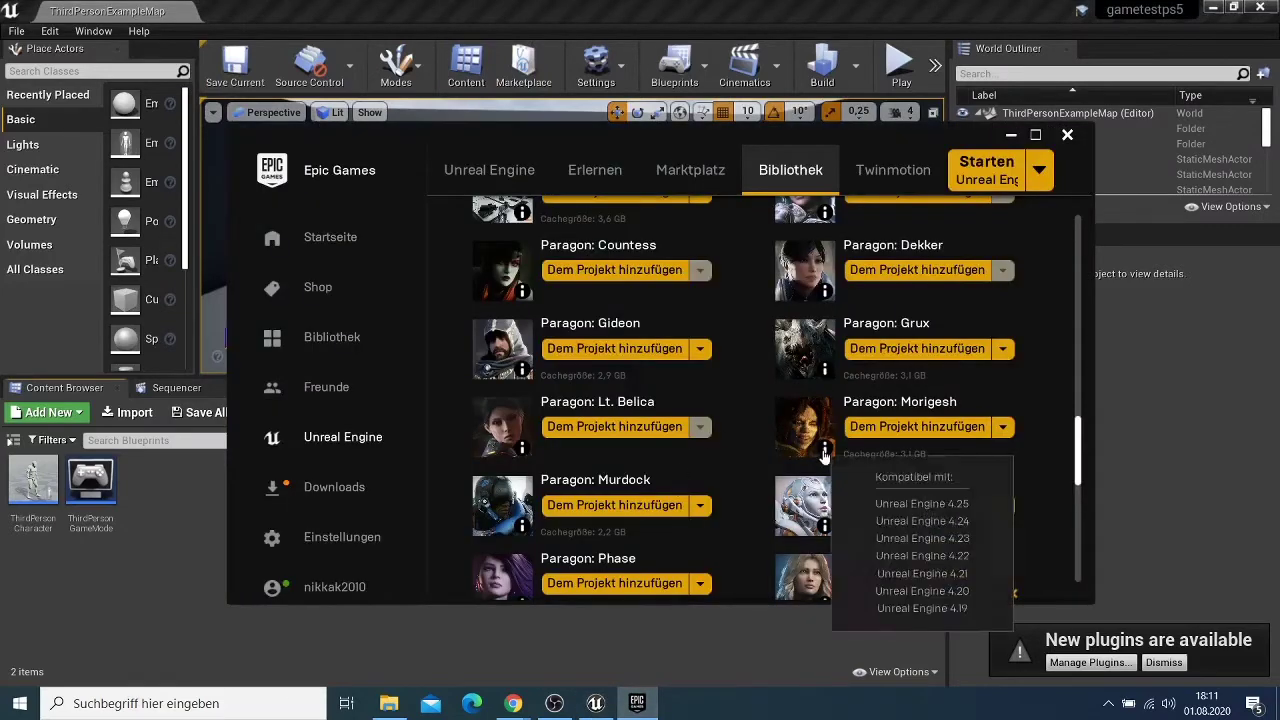
{"action": "scroll", "coordinate": [886, 524], "scroll_direction": "down", "scroll_amount": 1}
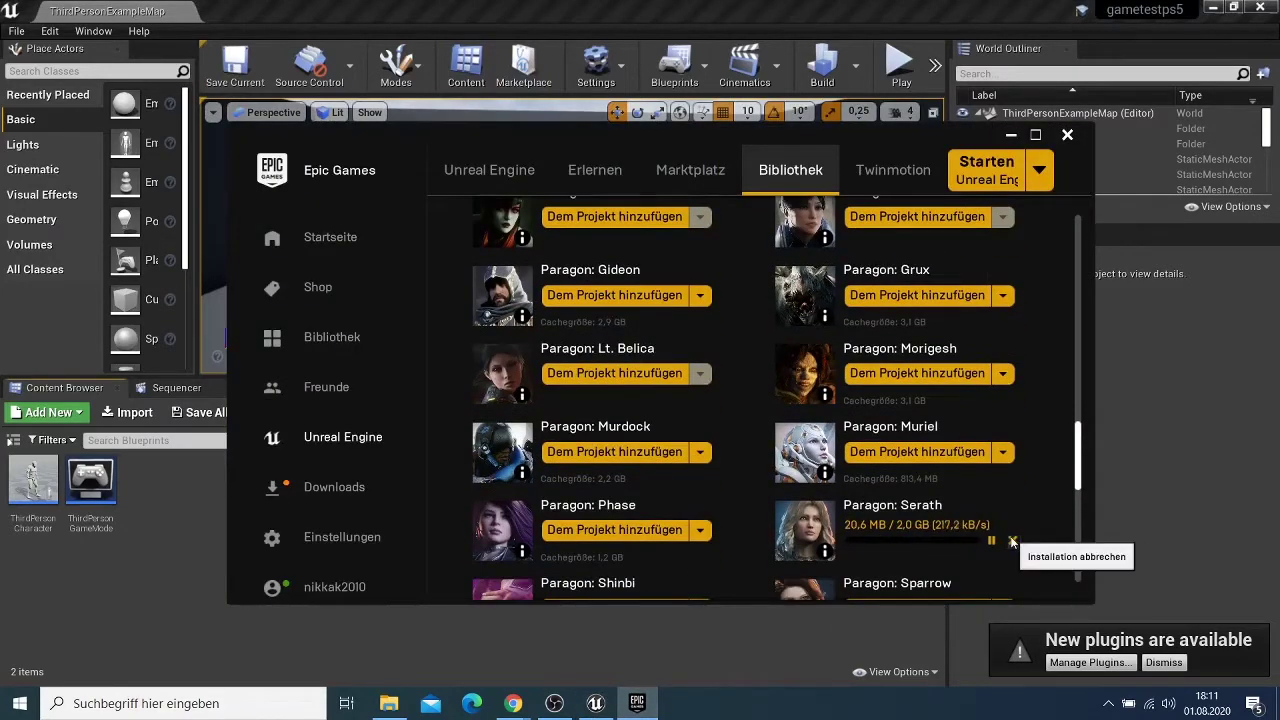
{"action": "left_click", "coordinate": [1011, 541]}
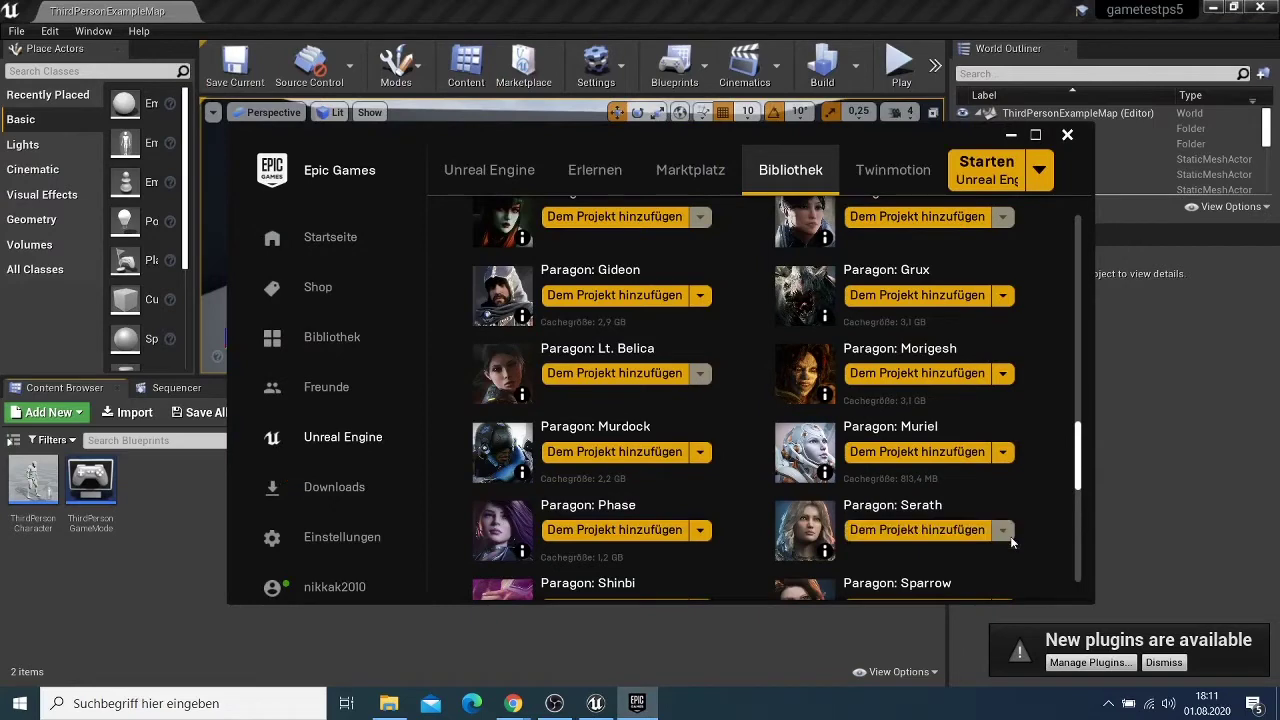
Add the Paragon: Muriel character pack from the library to the gametestps5 project.
{"action": "left_click", "coordinate": [923, 453]}
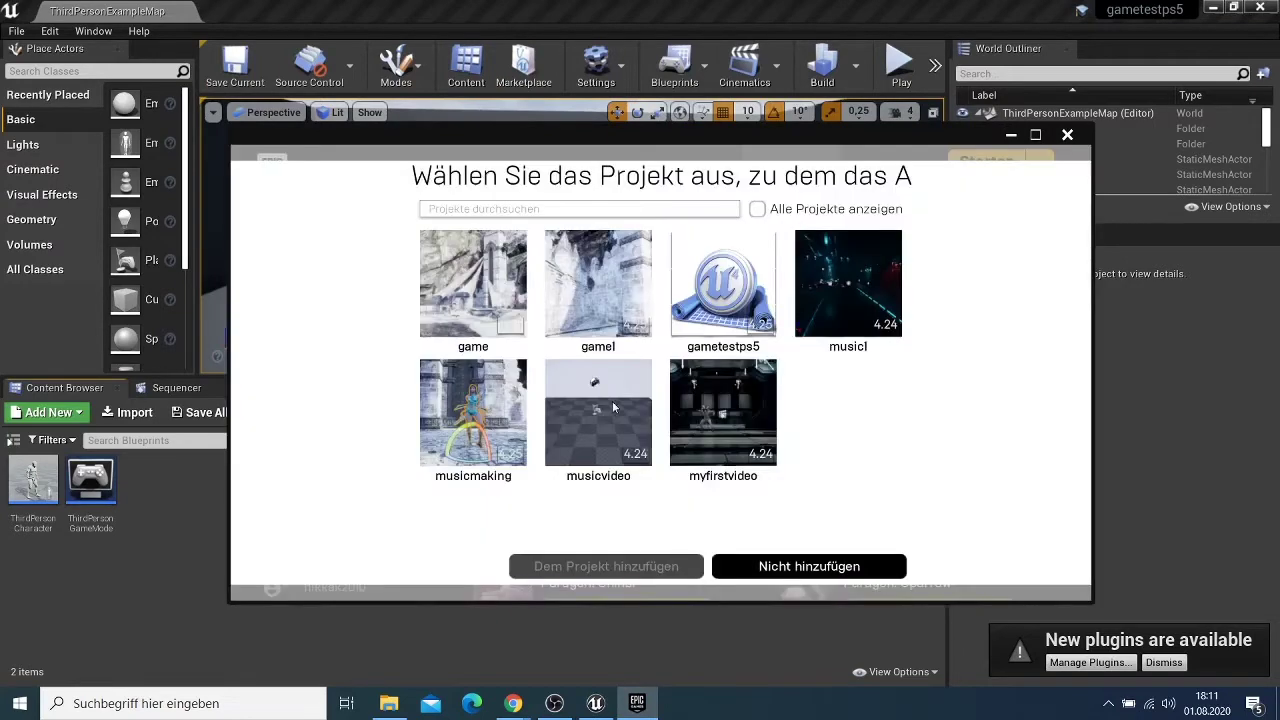
{"action": "left_click", "coordinate": [712, 295]}
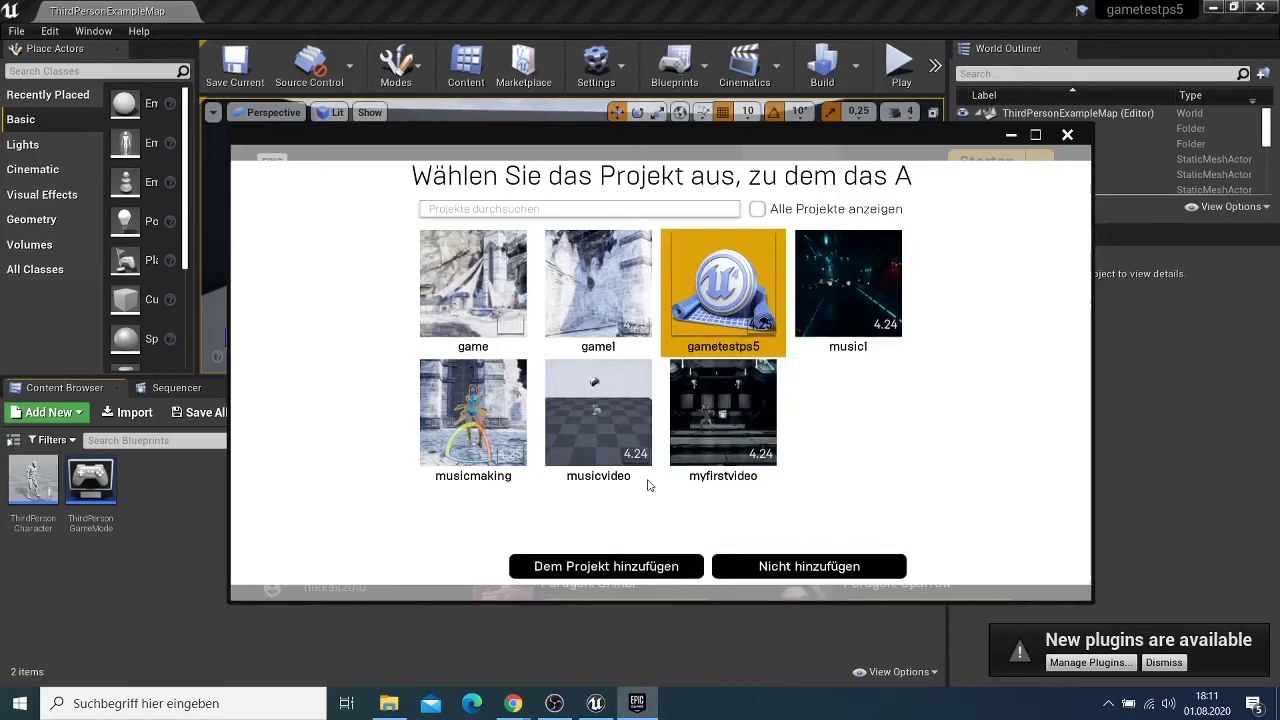
{"action": "left_click", "coordinate": [666, 565]}
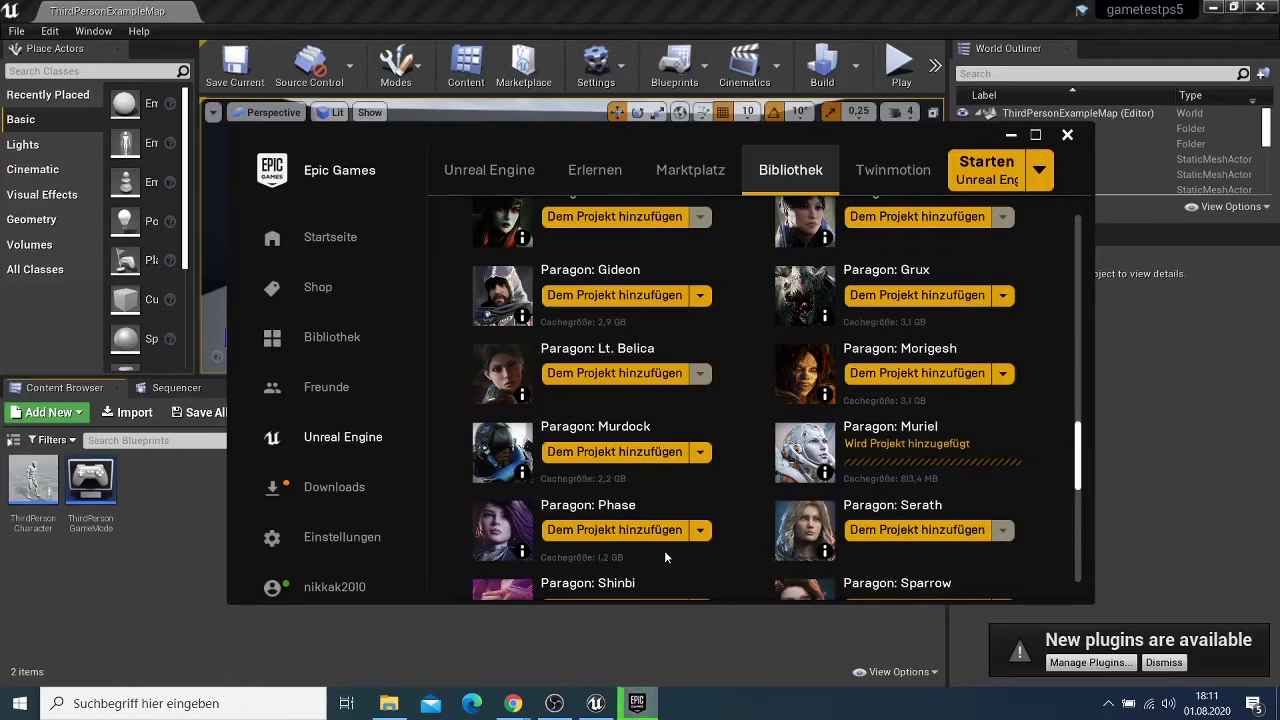
{"action": "scroll", "coordinate": [668, 480], "scroll_direction": "down", "scroll_amount": 3}
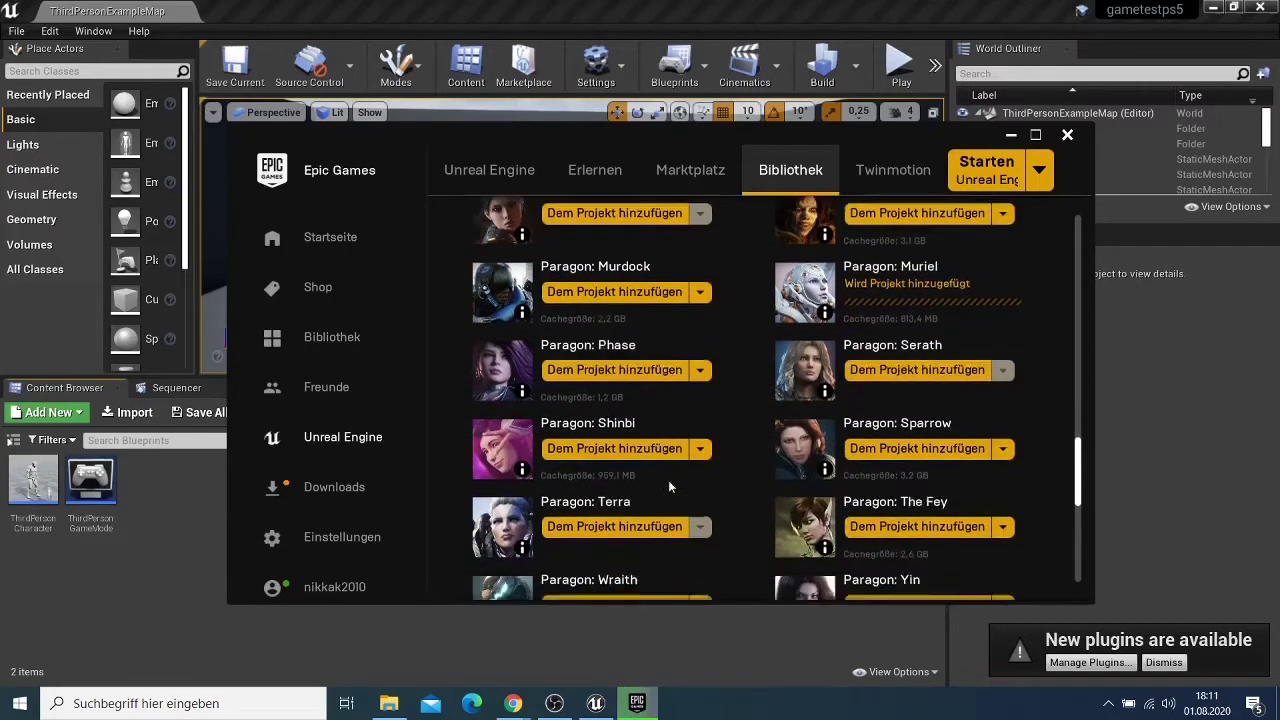
Return to the Unreal Editor and open the Maps folder of EnvironmentPack3 to view its demo maps.
{"action": "left_click", "coordinate": [1011, 135]}
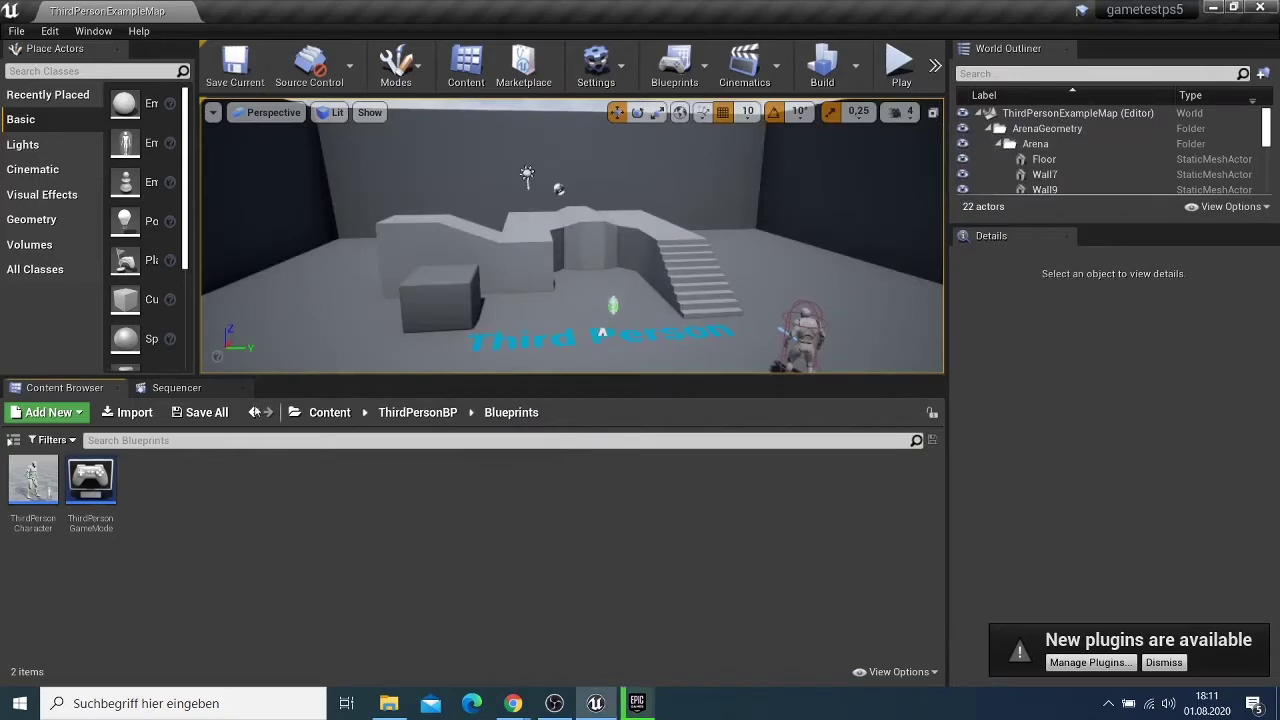
{"action": "left_click", "coordinate": [254, 413]}
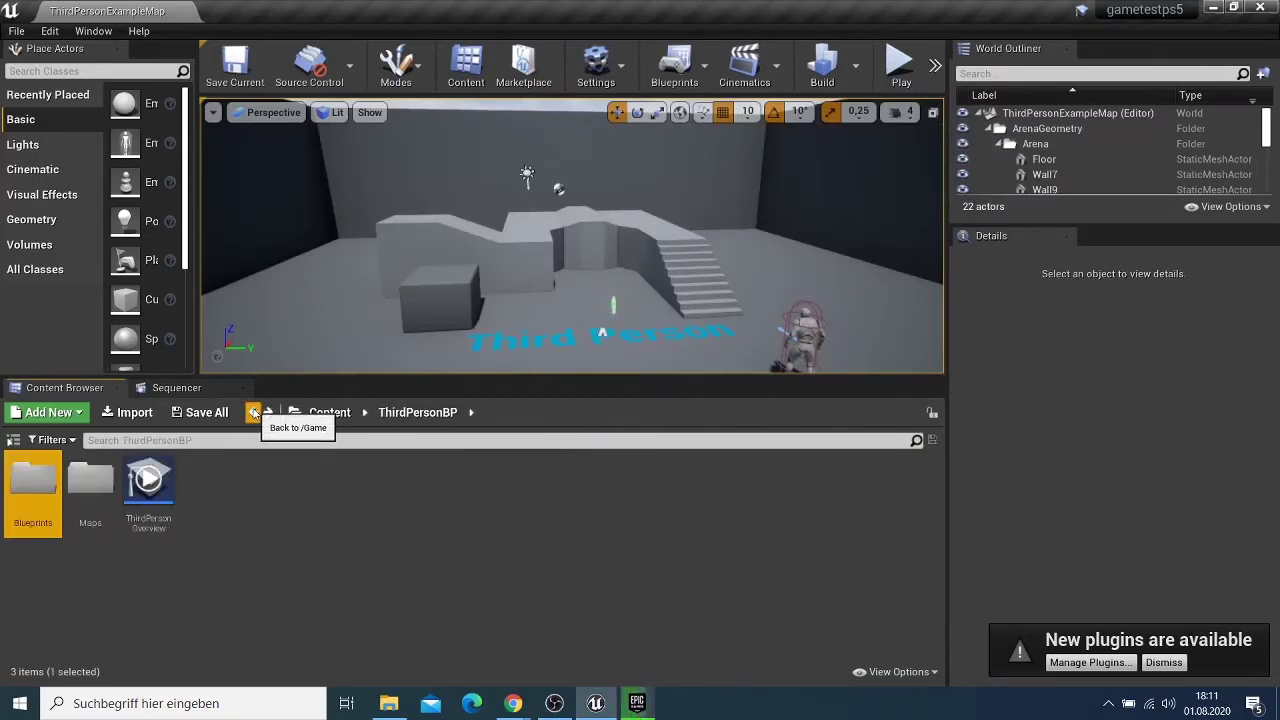
{"action": "left_click", "coordinate": [254, 413]}
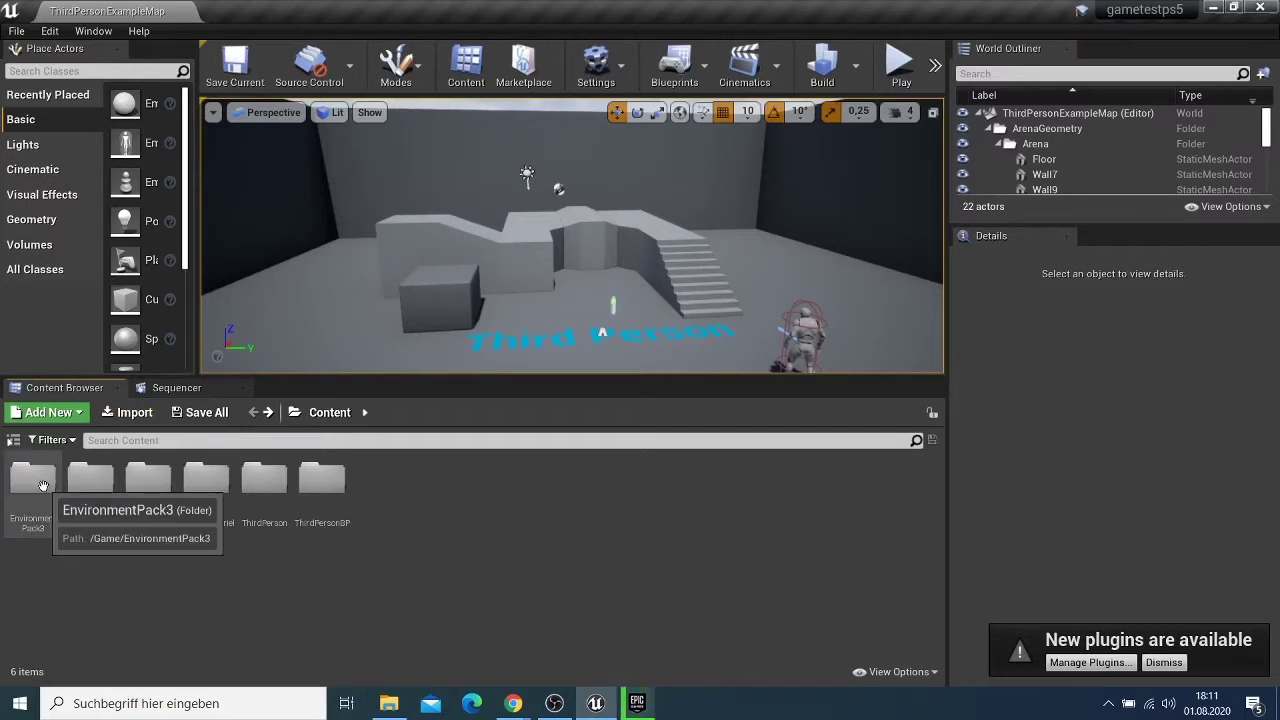
{"action": "double_click", "coordinate": [33, 480]}
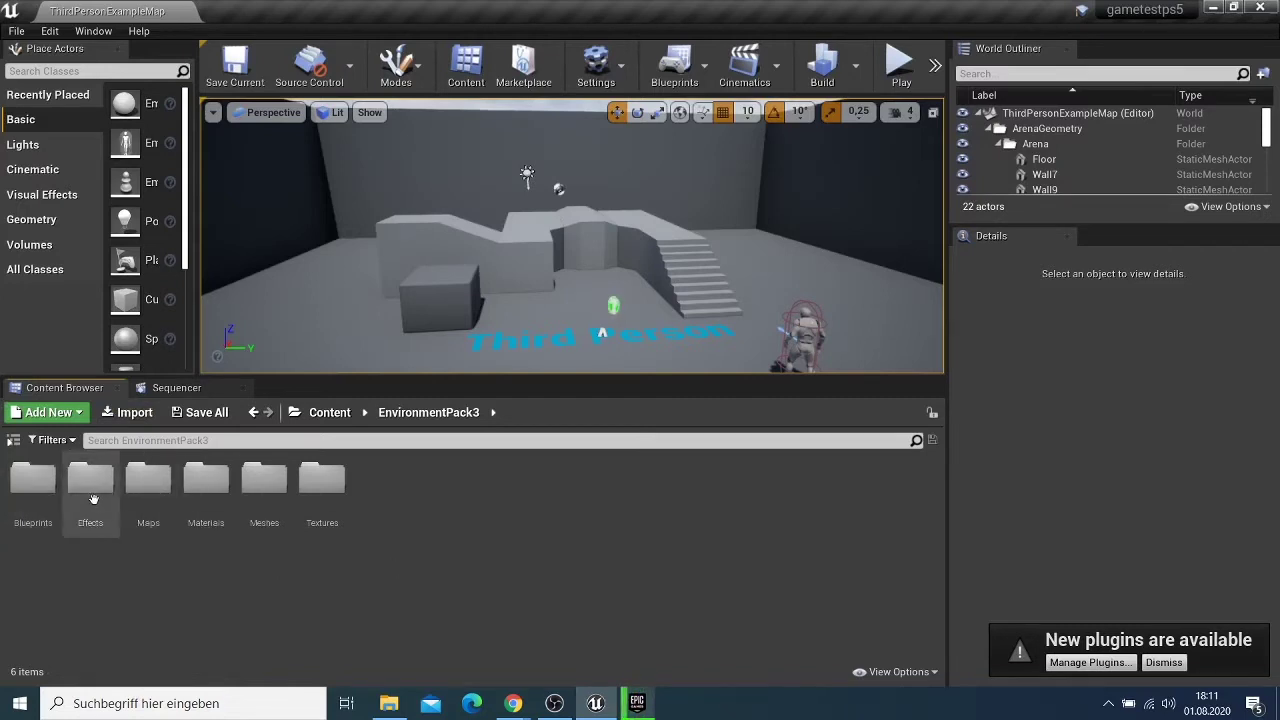
{"action": "double_click", "coordinate": [153, 499]}
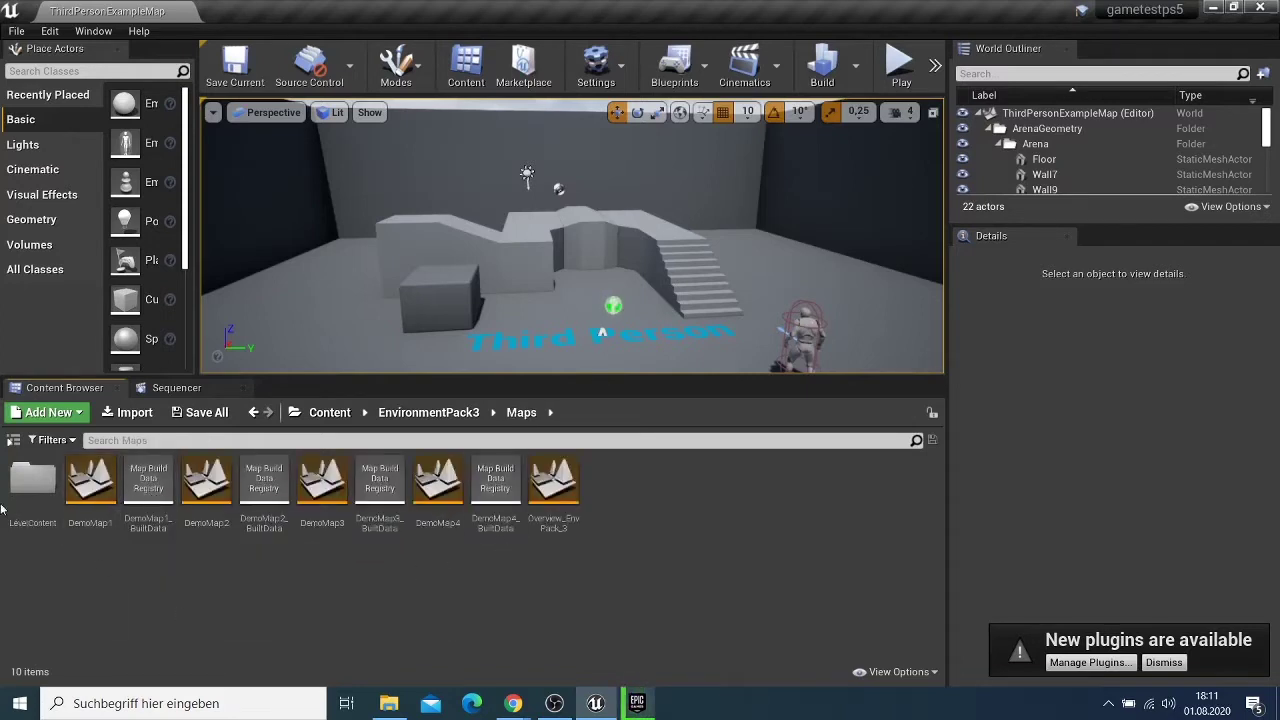
Open the Muriel folder inside ParagonMuriel > Characters > Heroes.
{"action": "left_click", "coordinate": [252, 413]}
{"action": "left_click", "coordinate": [252, 413]}
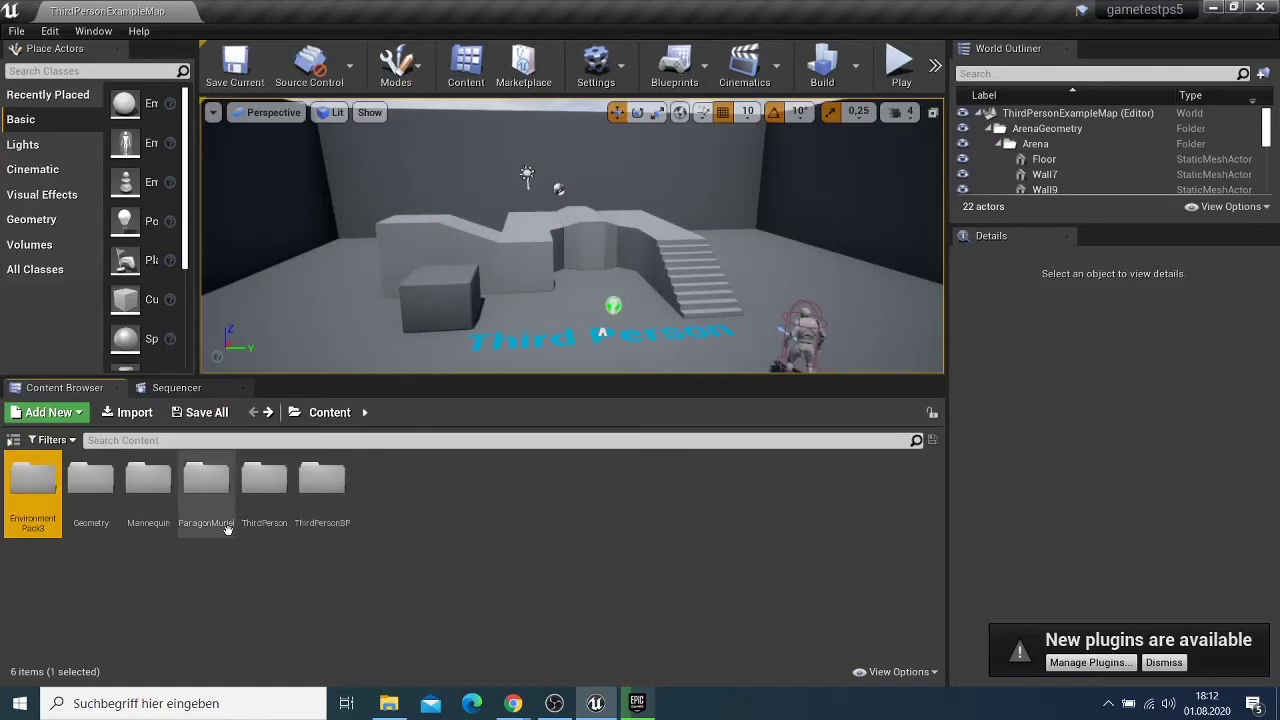
{"action": "double_click", "coordinate": [206, 482]}
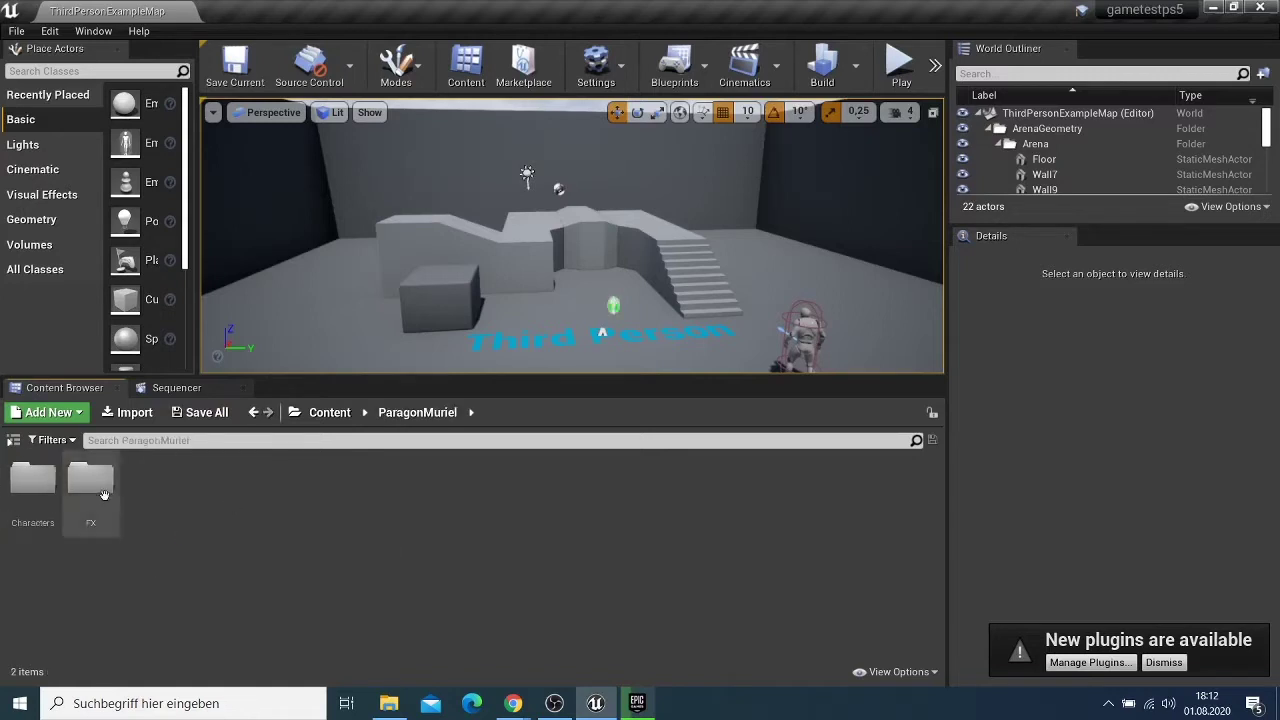
{"action": "double_click", "coordinate": [32, 482]}
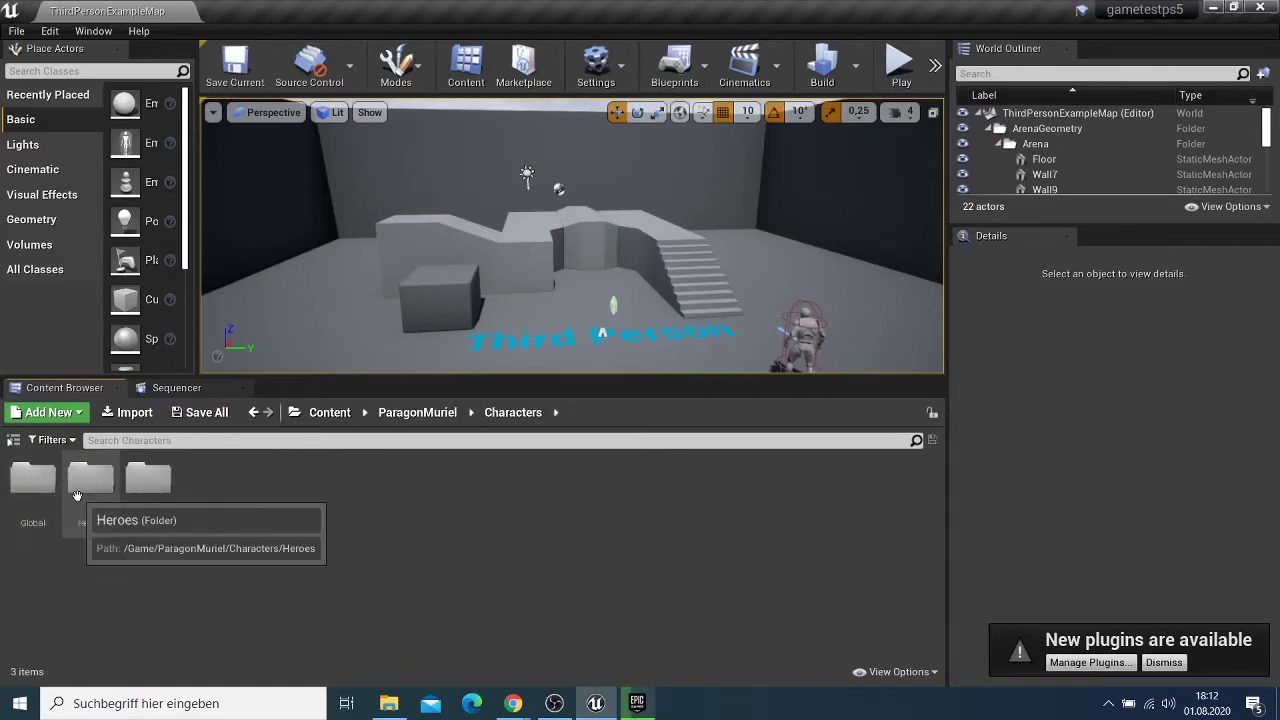
{"action": "double_click", "coordinate": [80, 484]}
{"action": "left_click", "coordinate": [49, 488]}
{"action": "double_click", "coordinate": [49, 488]}
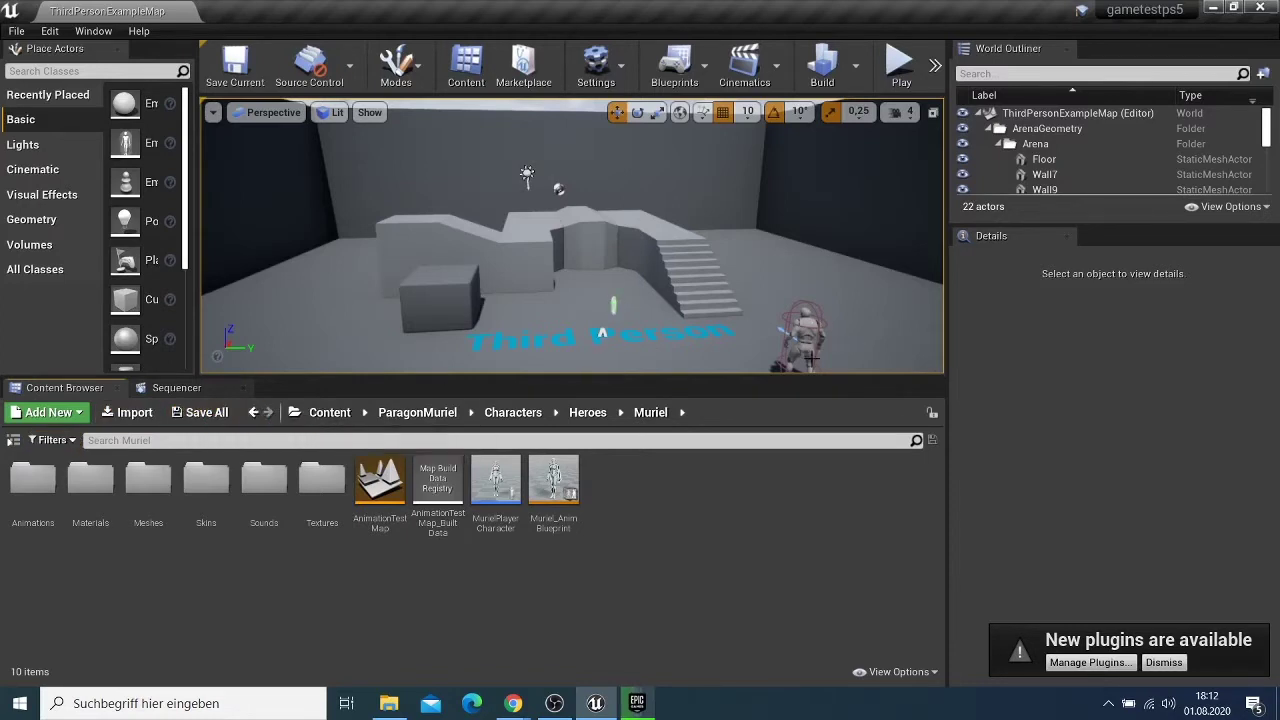
Play the level, test running and jumping with the default mannequin around the stairs, and stop the preview.
{"action": "scroll", "coordinate": [810, 347], "scroll_direction": "up", "scroll_amount": 2}
{"action": "scroll", "coordinate": [810, 347], "scroll_direction": "down", "scroll_amount": 3}
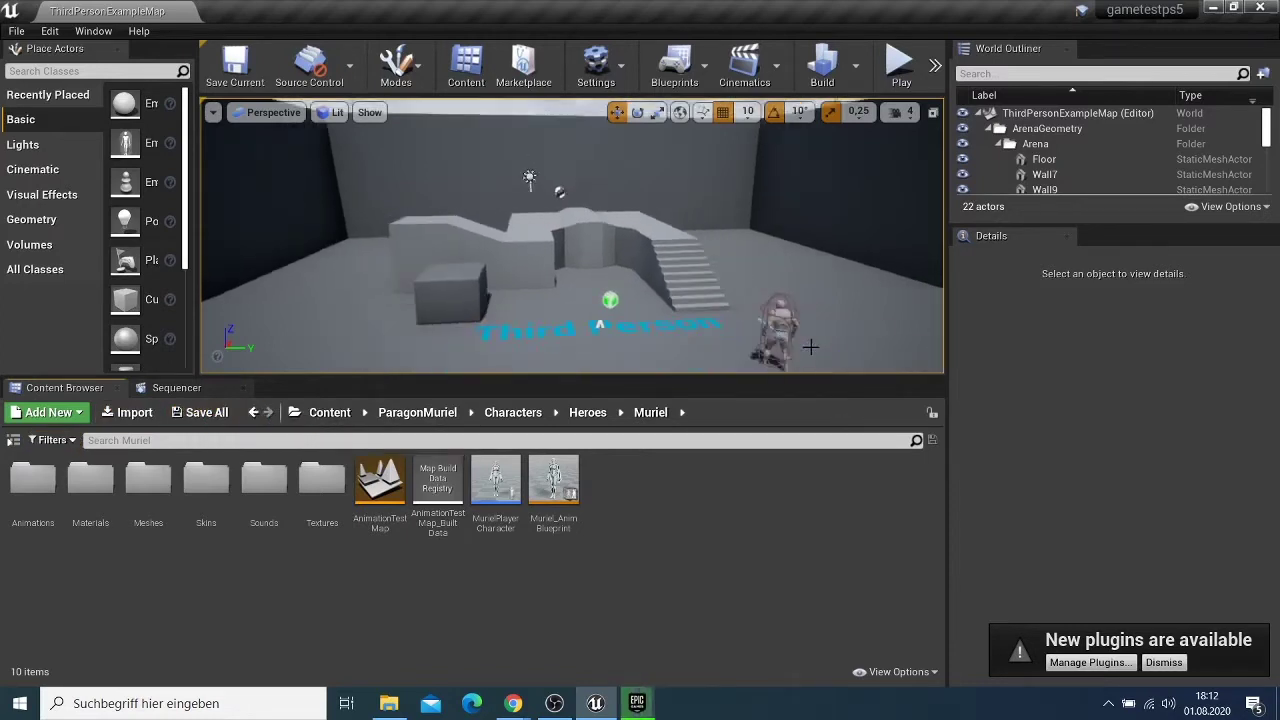
{"action": "left_click", "coordinate": [903, 70]}
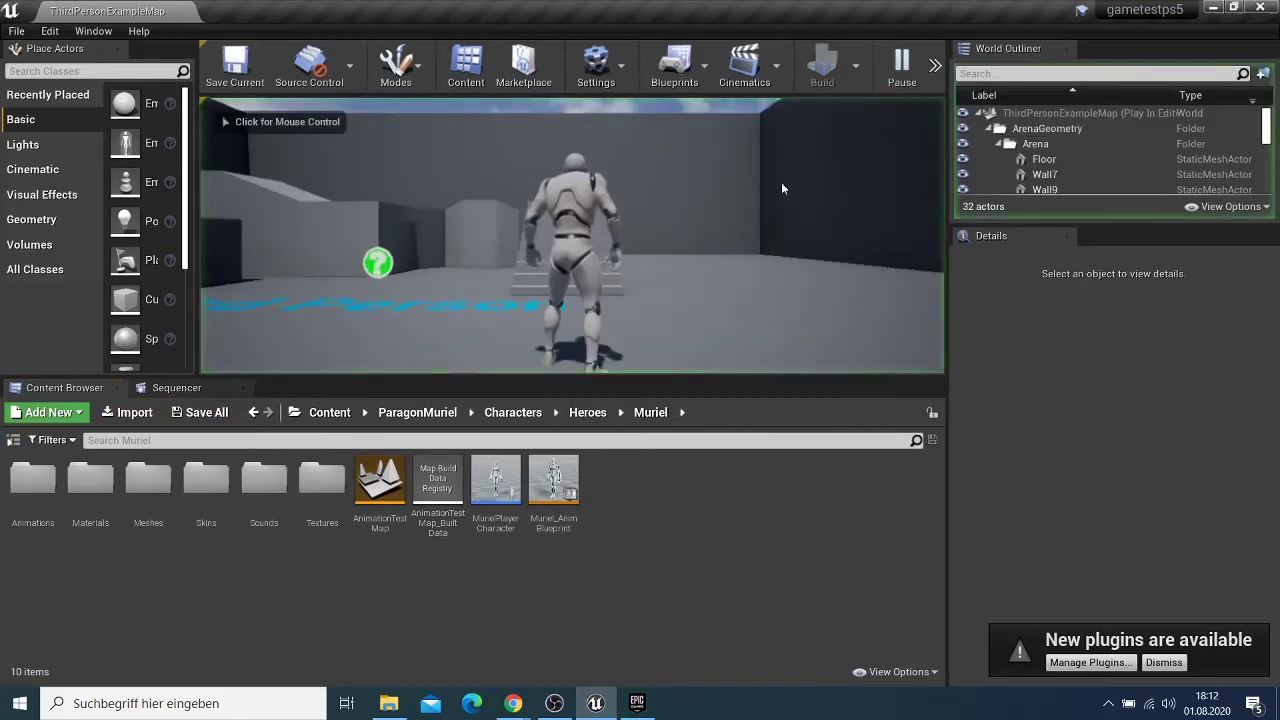
{"action": "left_click", "coordinate": [795, 240]}
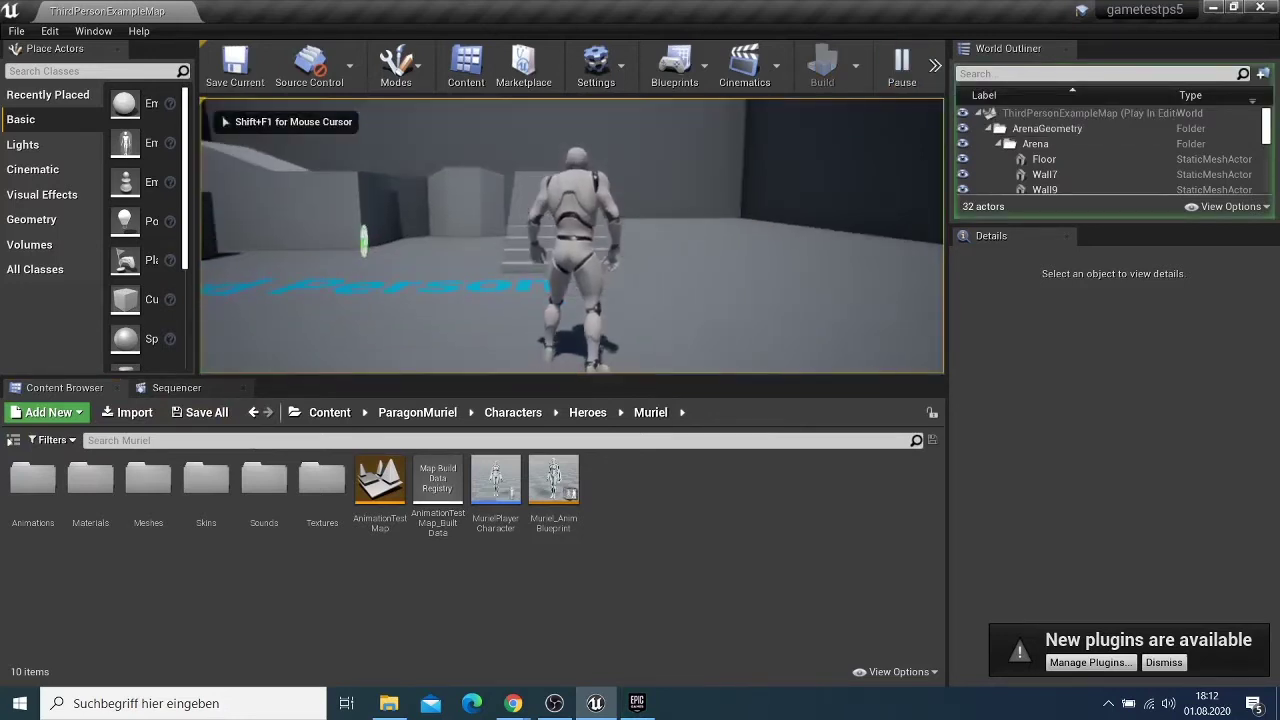
{"action": "key", "text": "w"}
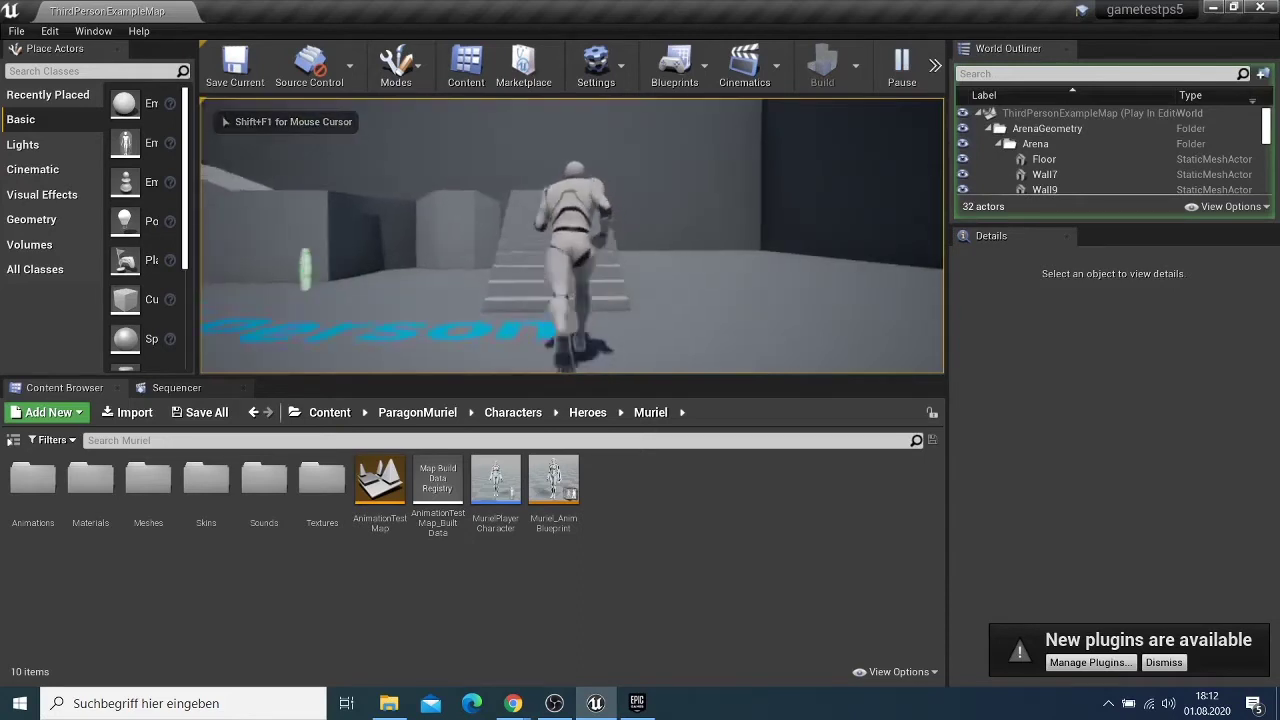
{"action": "key", "text": "w"}
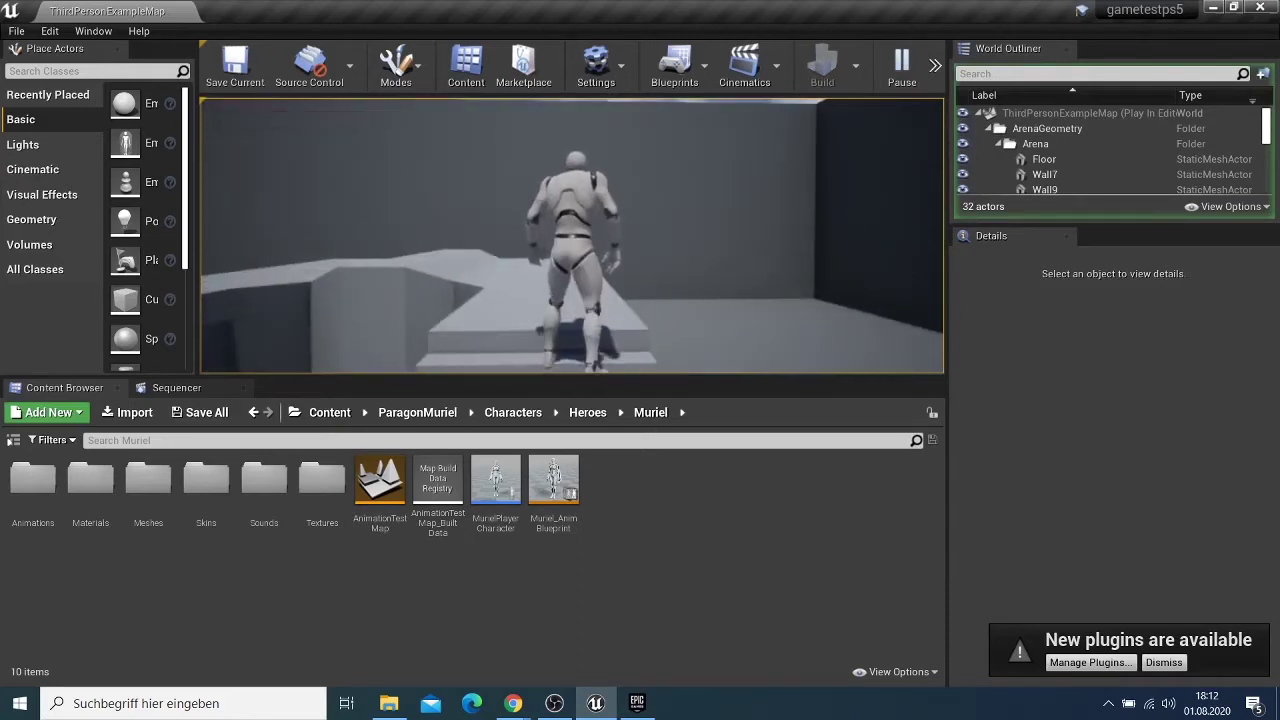
{"action": "key", "text": "a"}
{"action": "key", "text": "space"}
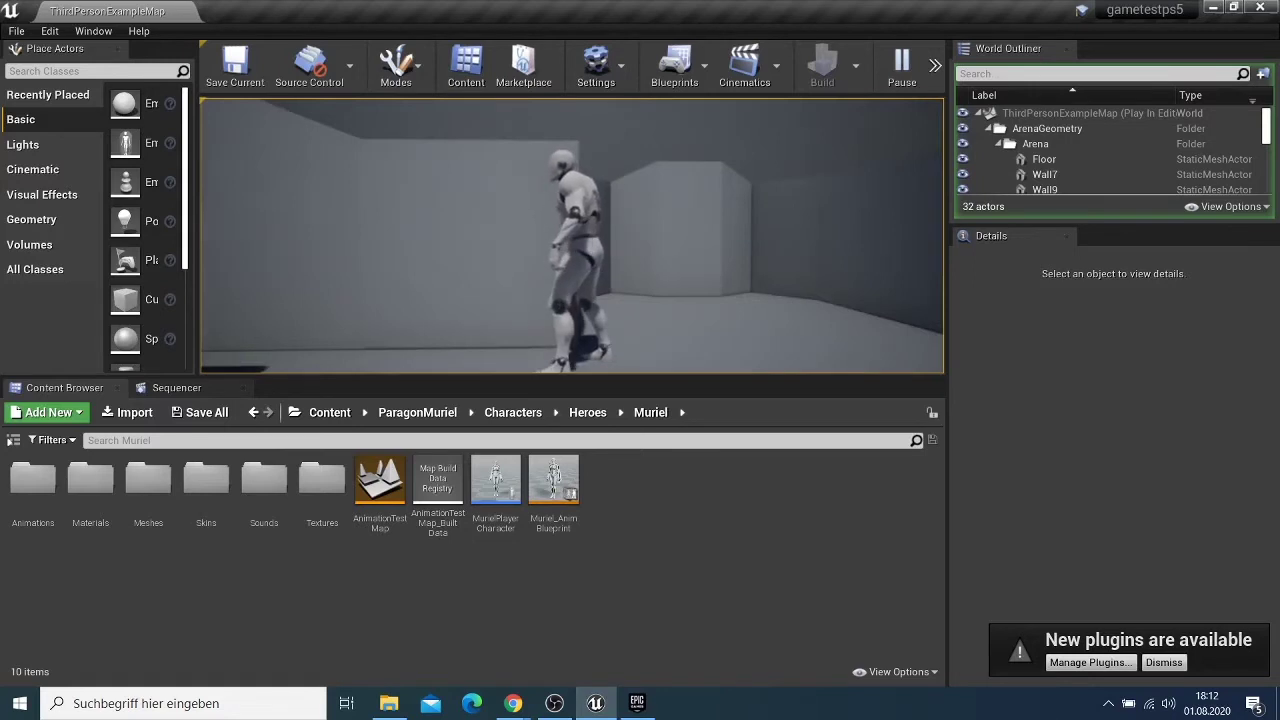
{"action": "key", "text": "d"}
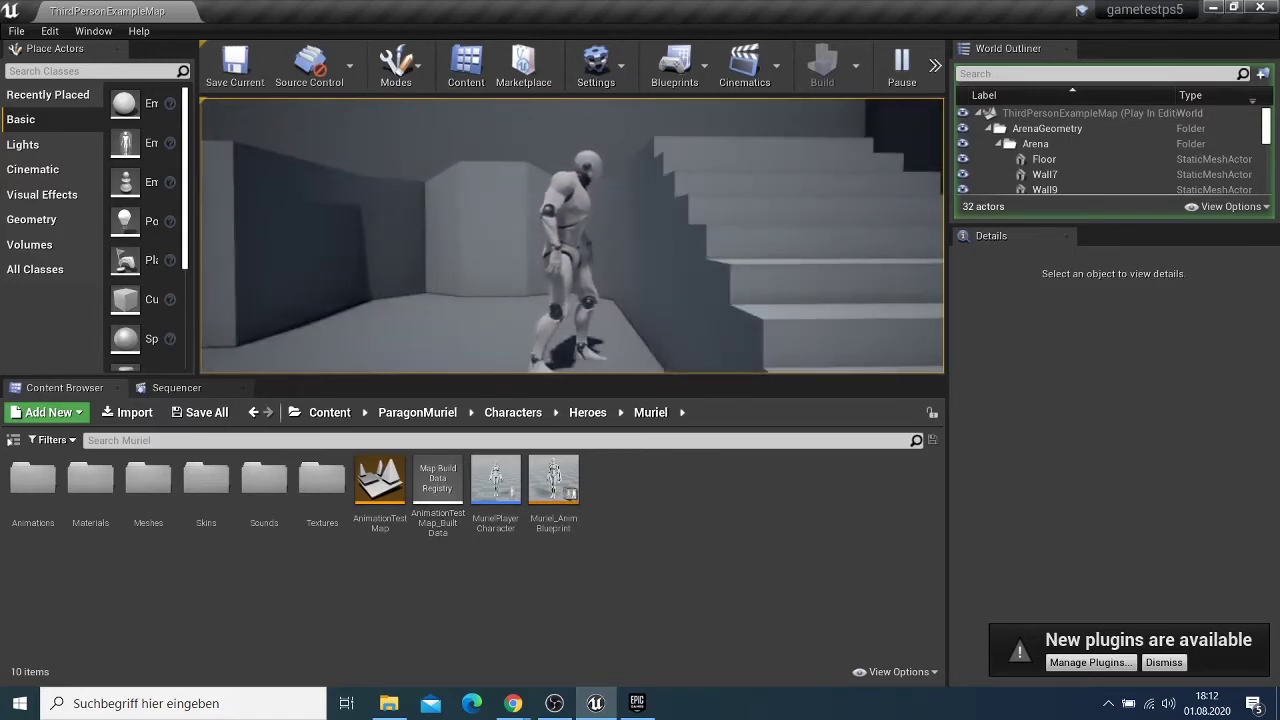
{"action": "key", "text": "s"}
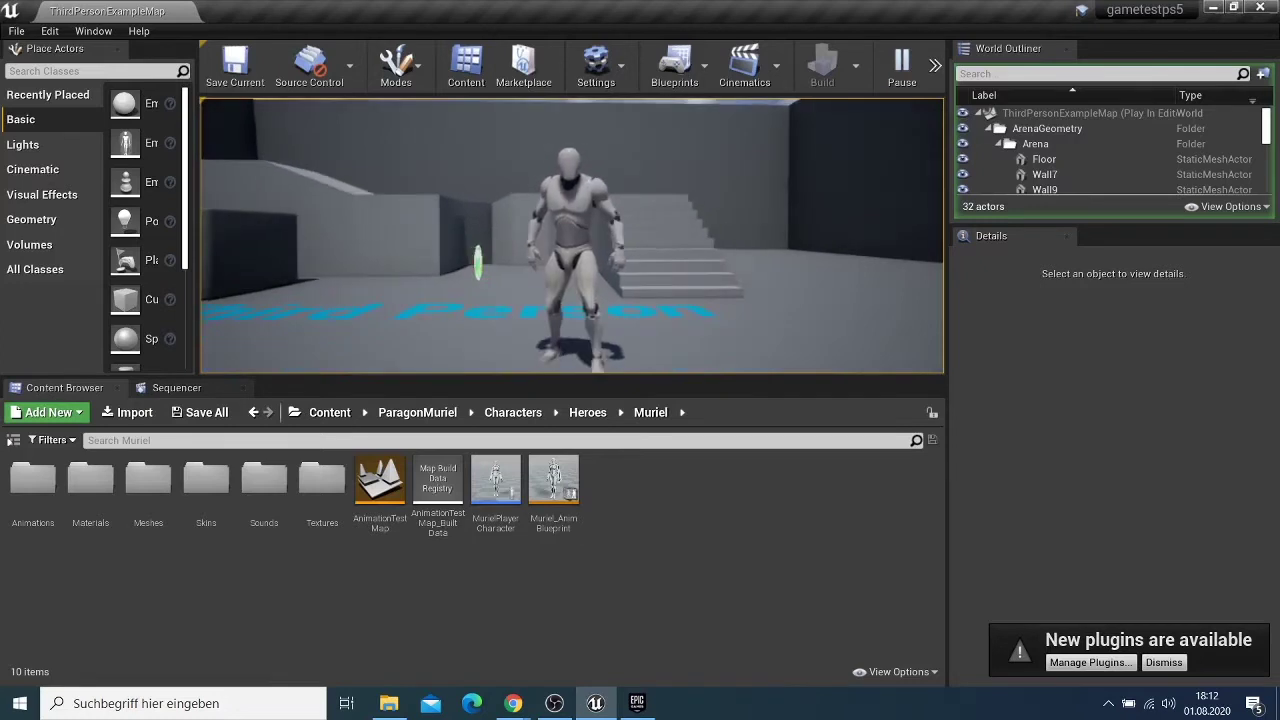
{"action": "key", "text": "d"}
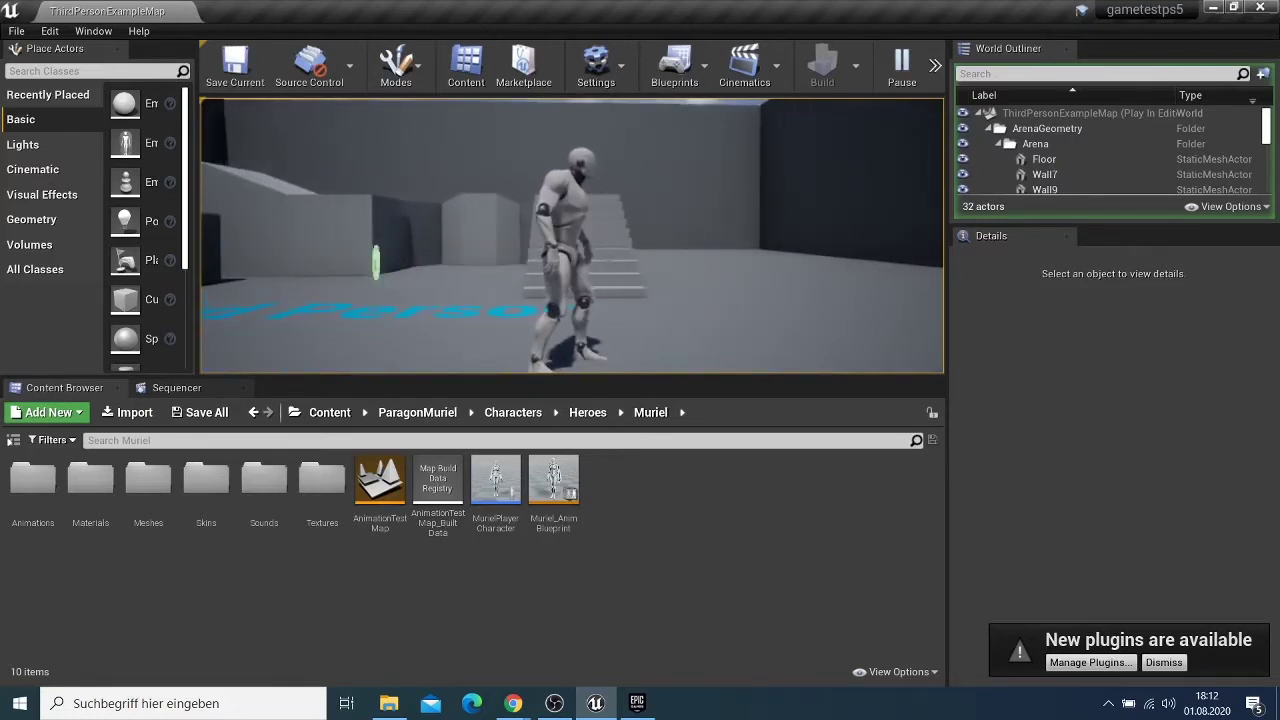
{"action": "key", "text": "w"}
{"action": "key", "text": "space"}
{"action": "key", "text": "s"}
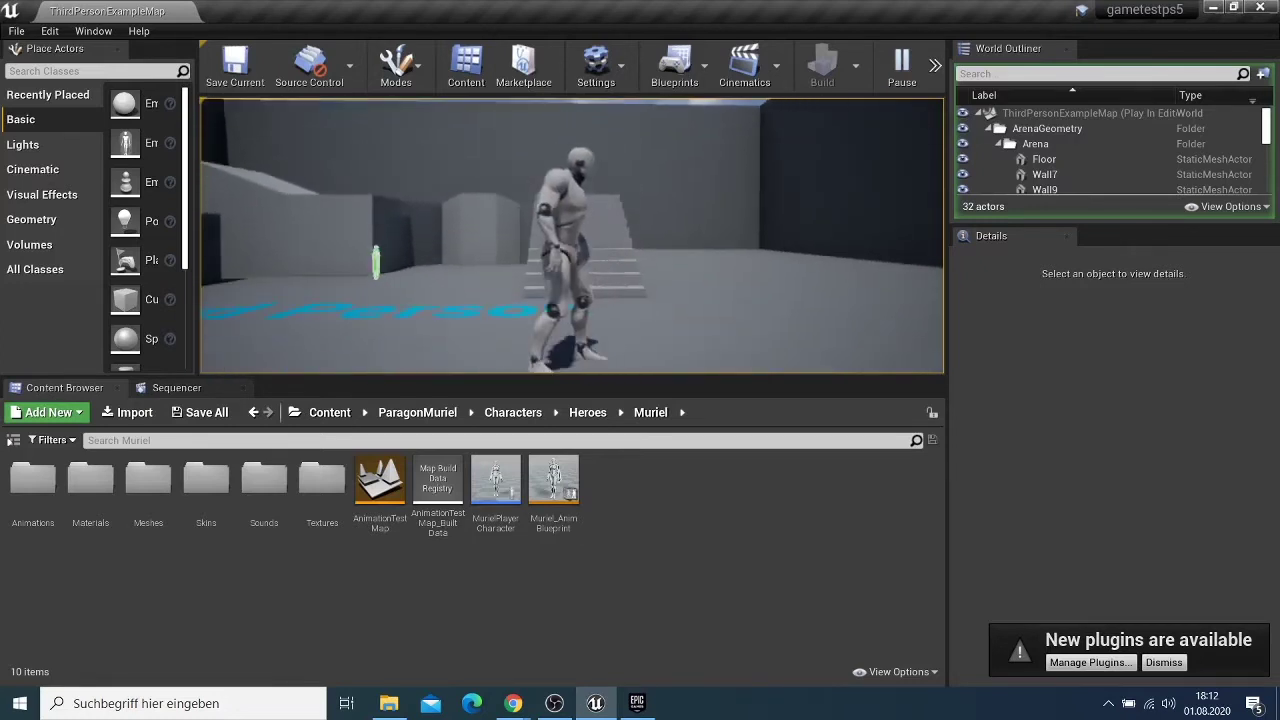
{"action": "key", "text": "w"}
{"action": "key", "text": "space"}
{"action": "key", "text": "w"}
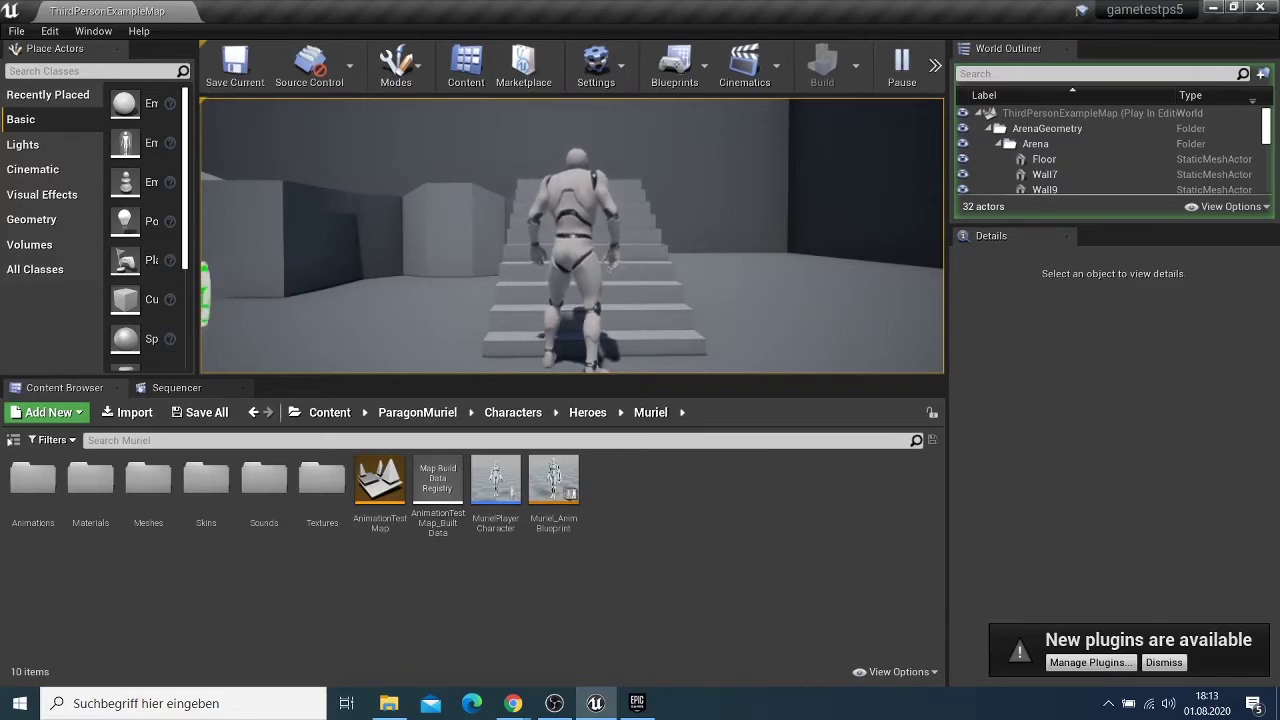
{"action": "key", "text": "Escape"}
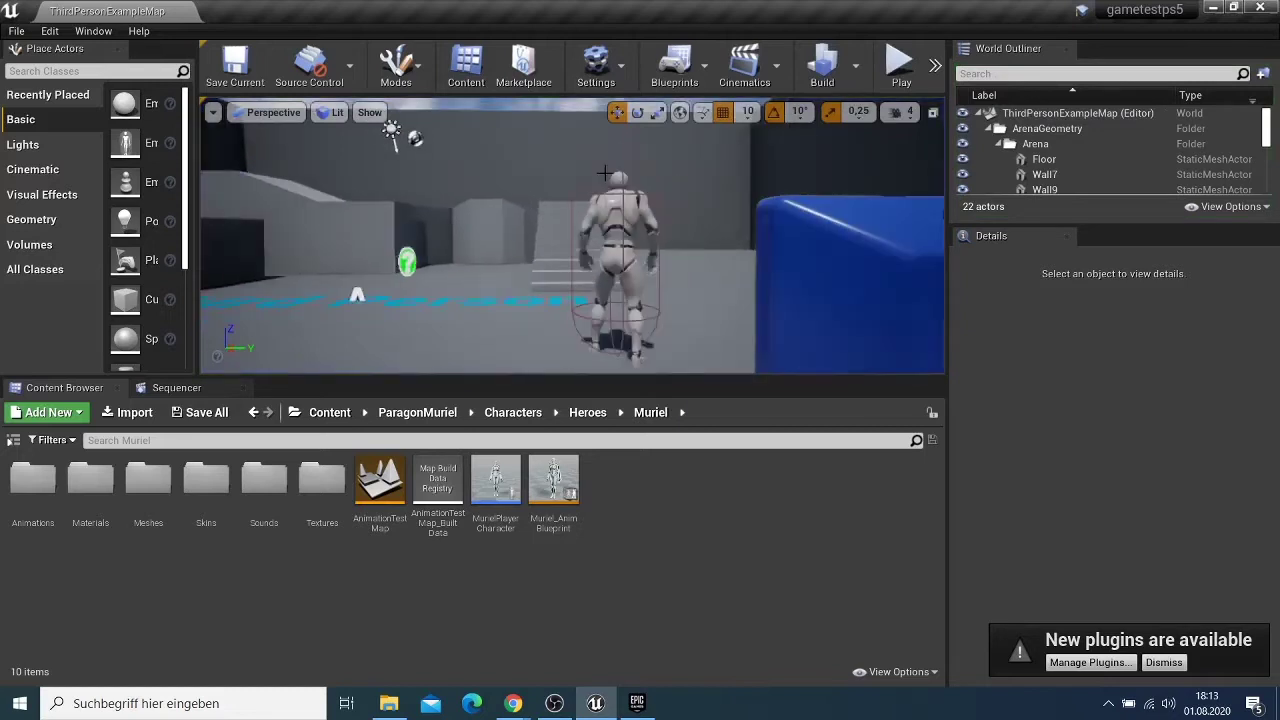
Play the level once more from the adjusted view and end the preview right away.
{"action": "mouse_move", "coordinate": [694, 259]}
{"action": "left_mouse_down"}
{"action": "mouse_move", "coordinate": [660, 266]}
{"action": "mouse_move", "coordinate": [714, 270]}
{"action": "left_mouse_up"}
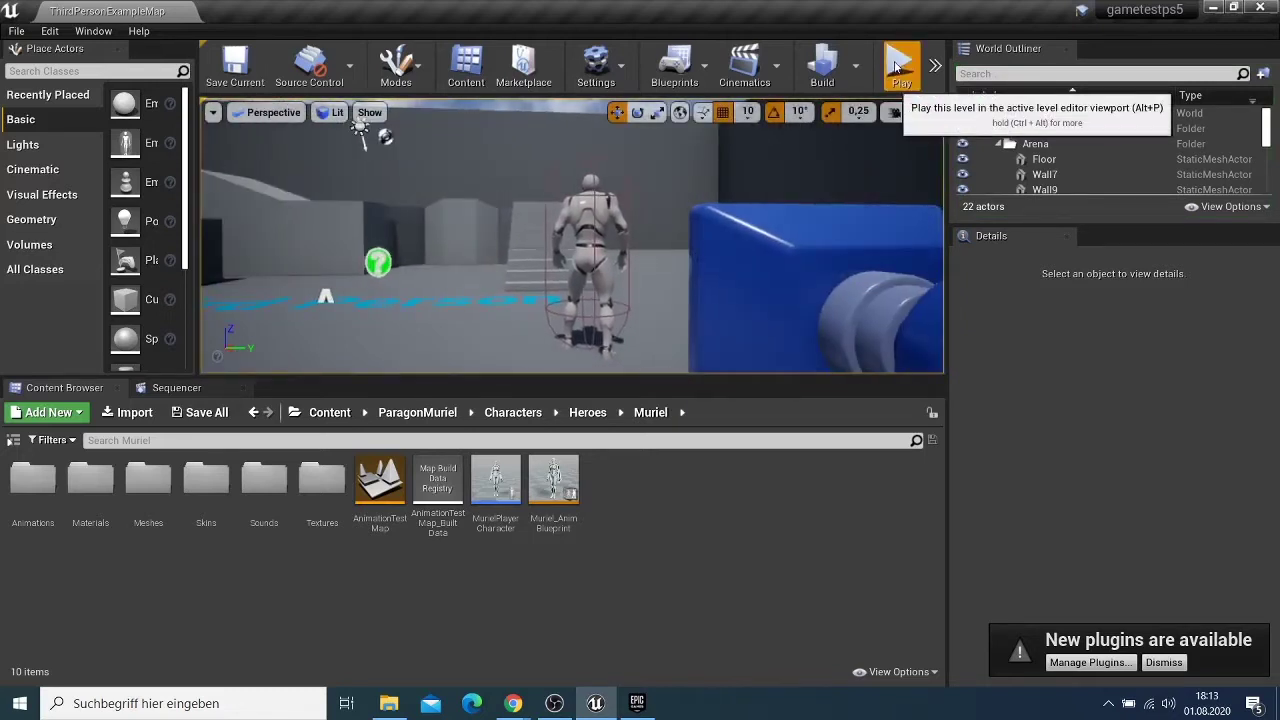
{"action": "left_click", "coordinate": [900, 66]}
{"action": "key", "text": "Escape"}
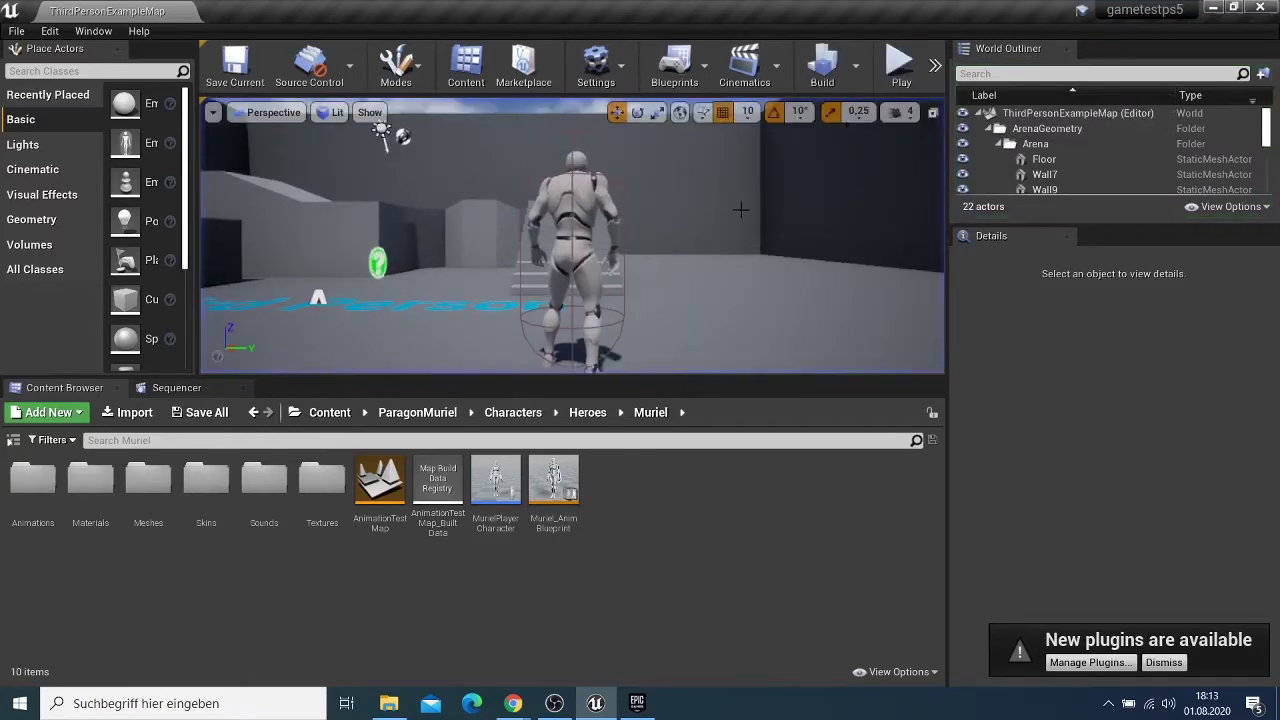
Select the ThirdPersonCharacter mannequin in the level and locate the MurielPlayerCharacter blueprint in the Muriel folder.
{"action": "left_click", "coordinate": [565, 290]}
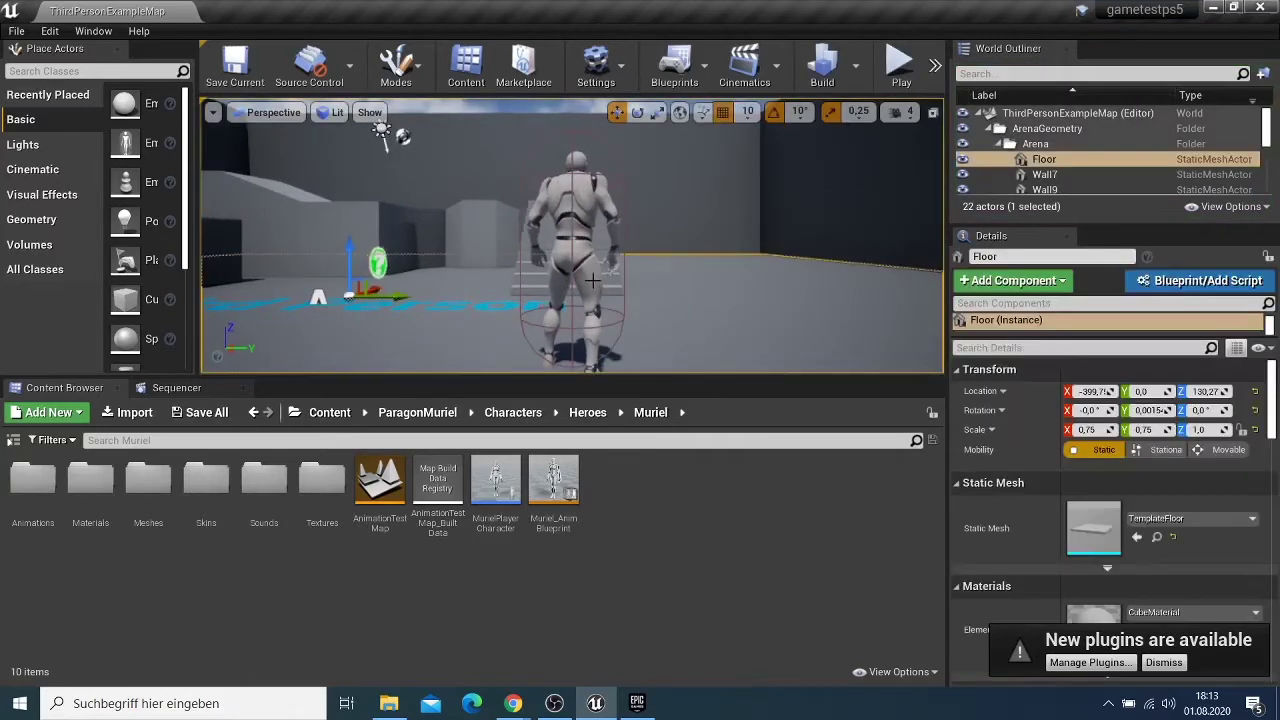
{"action": "left_click", "coordinate": [580, 226]}
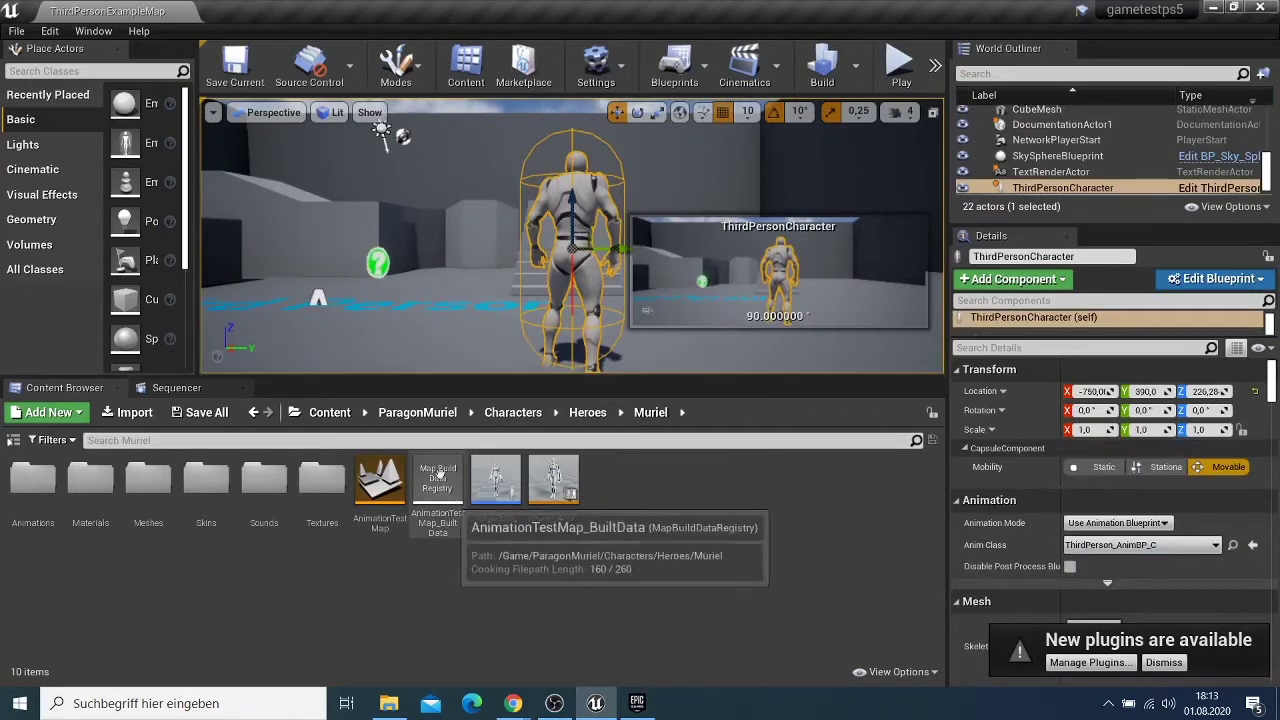
{"action": "left_click", "coordinate": [495, 480]}
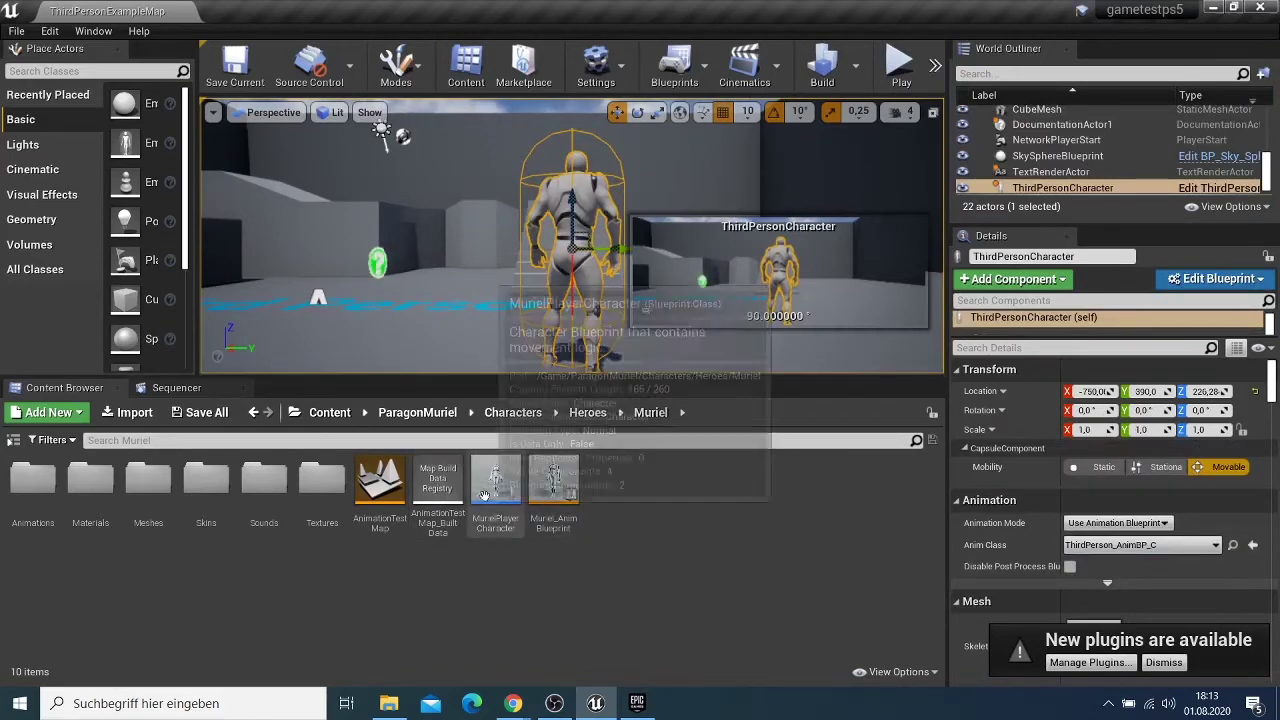
Go back up to the Content folder and return to the Muriel folder under ParagonMuriel > Characters > Heroes.
{"action": "left_click", "coordinate": [254, 413]}
{"action": "left_click", "coordinate": [254, 413]}
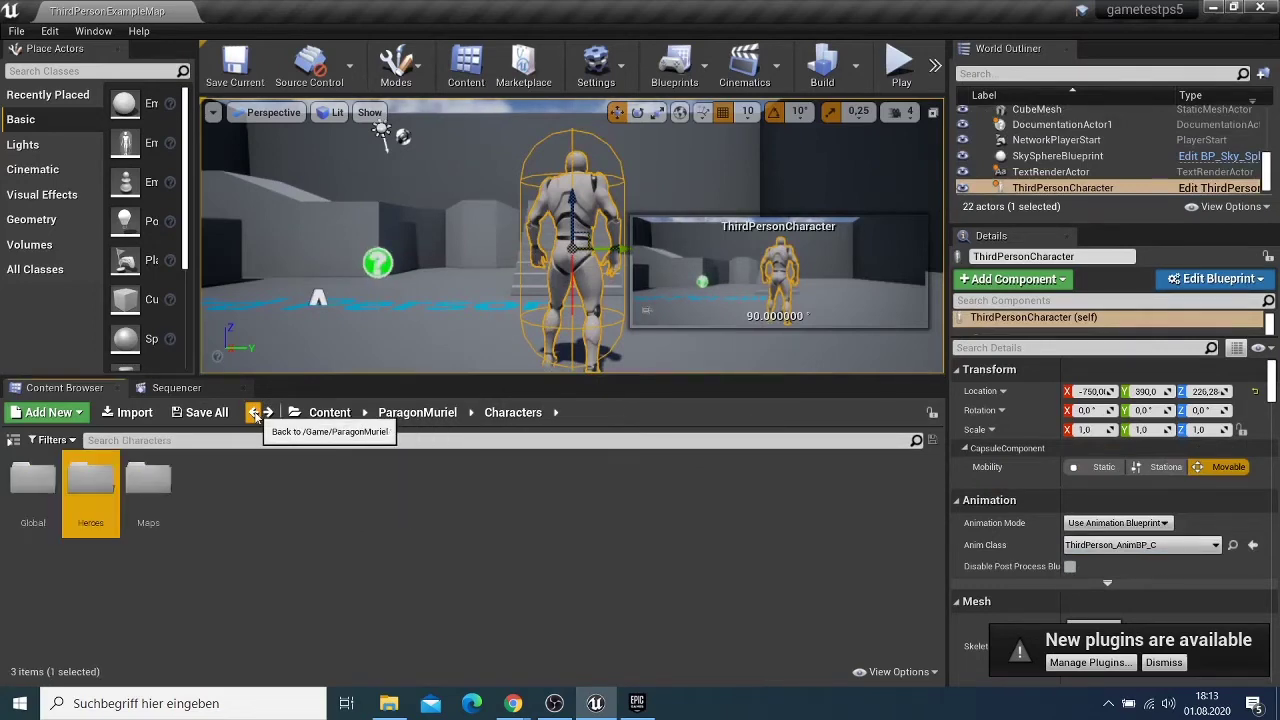
{"action": "left_click", "coordinate": [254, 413]}
{"action": "left_click", "coordinate": [254, 413]}
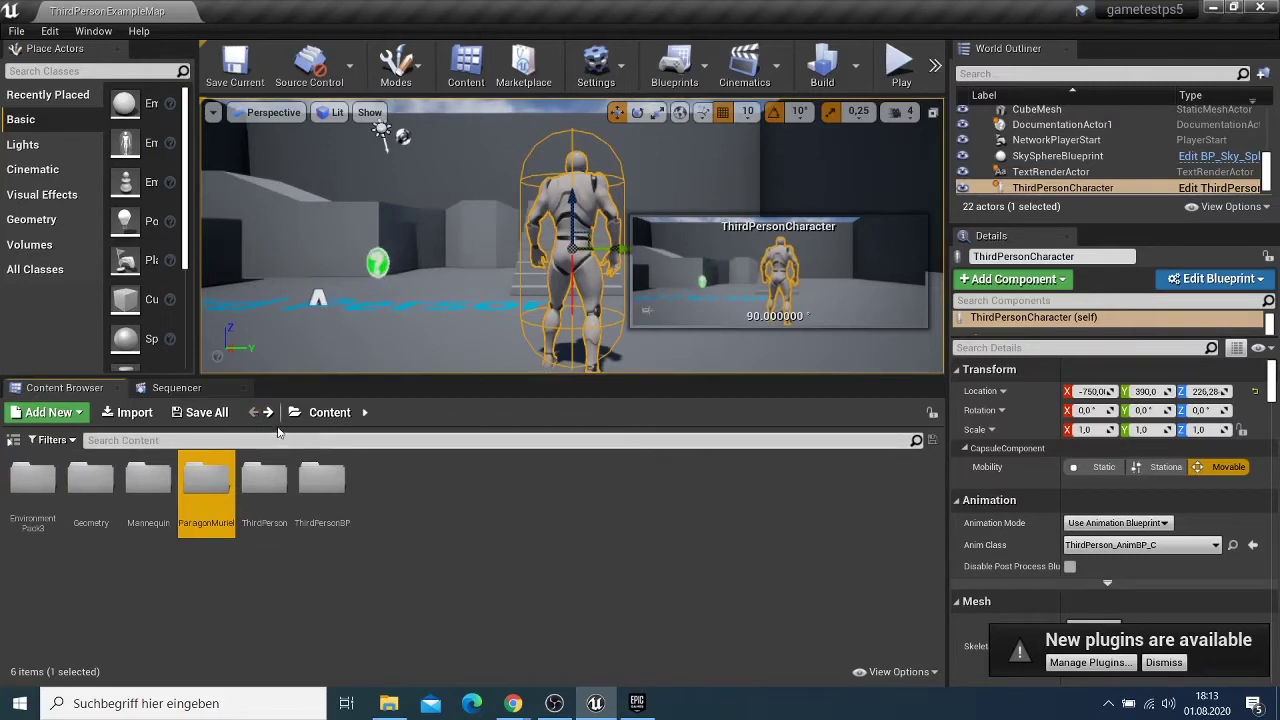
{"action": "left_click", "coordinate": [268, 413]}
{"action": "left_click", "coordinate": [268, 413]}
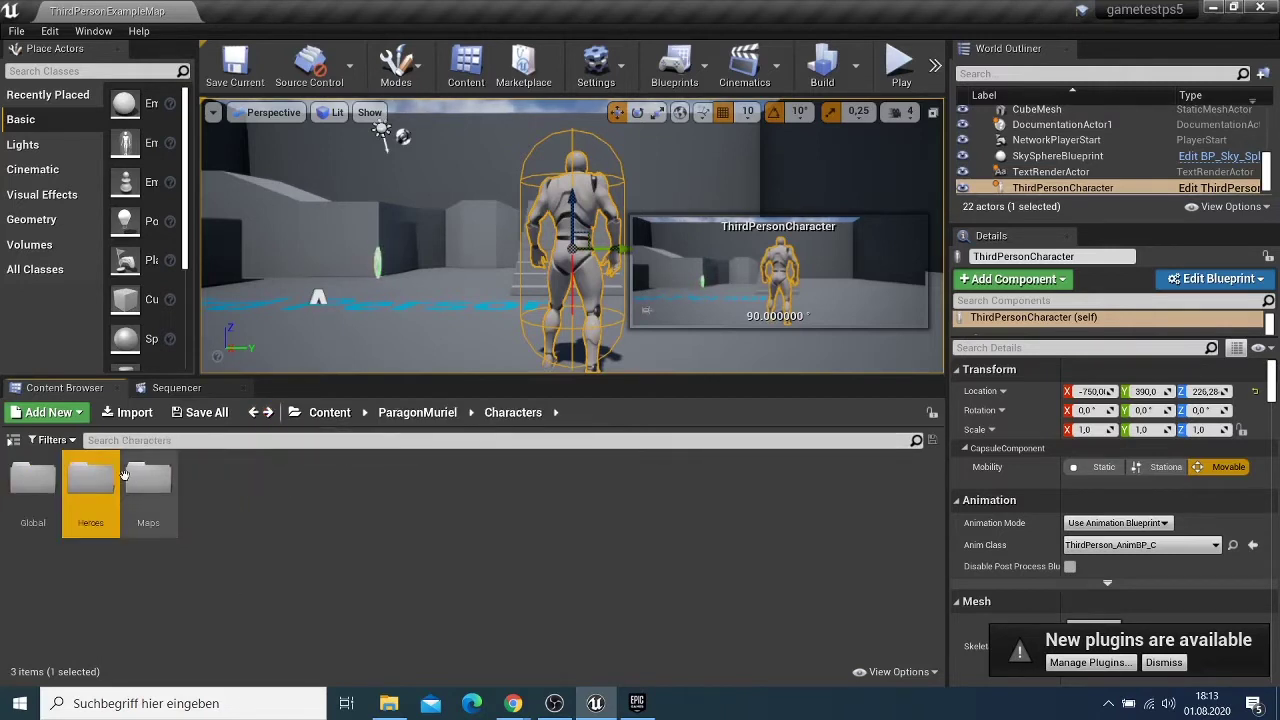
{"action": "double_click", "coordinate": [89, 485]}
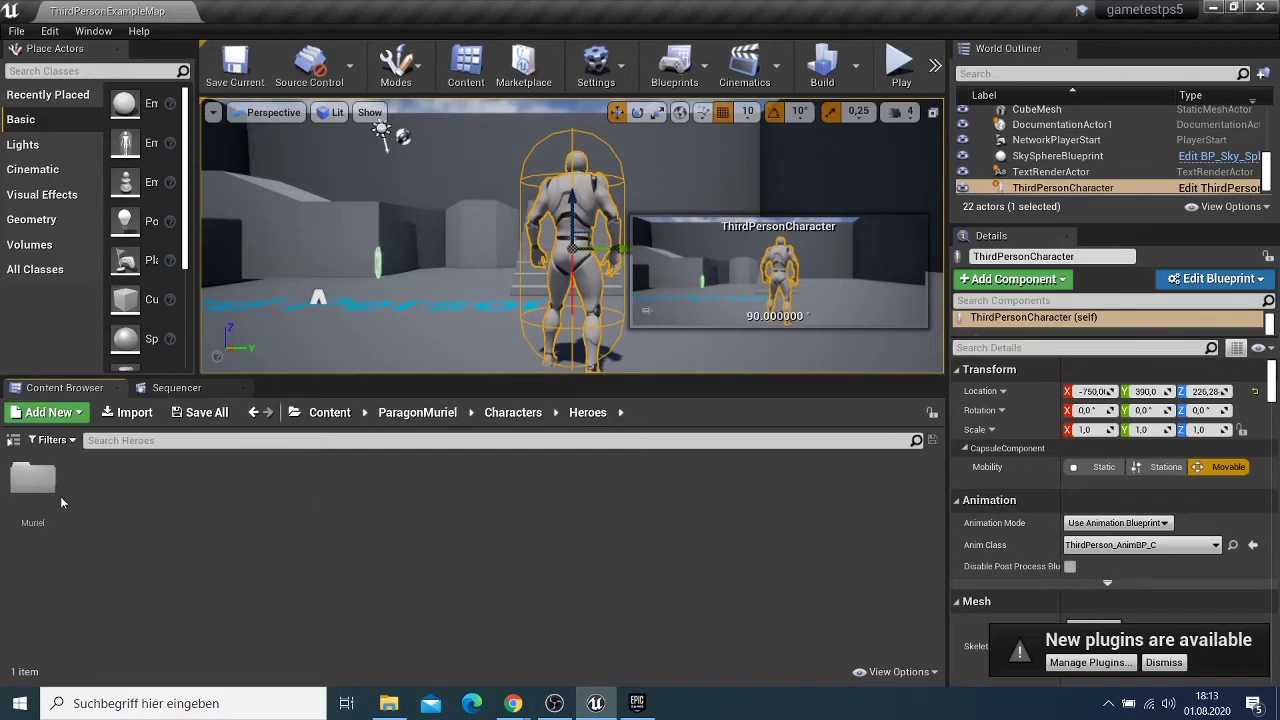
{"action": "double_click", "coordinate": [60, 500]}
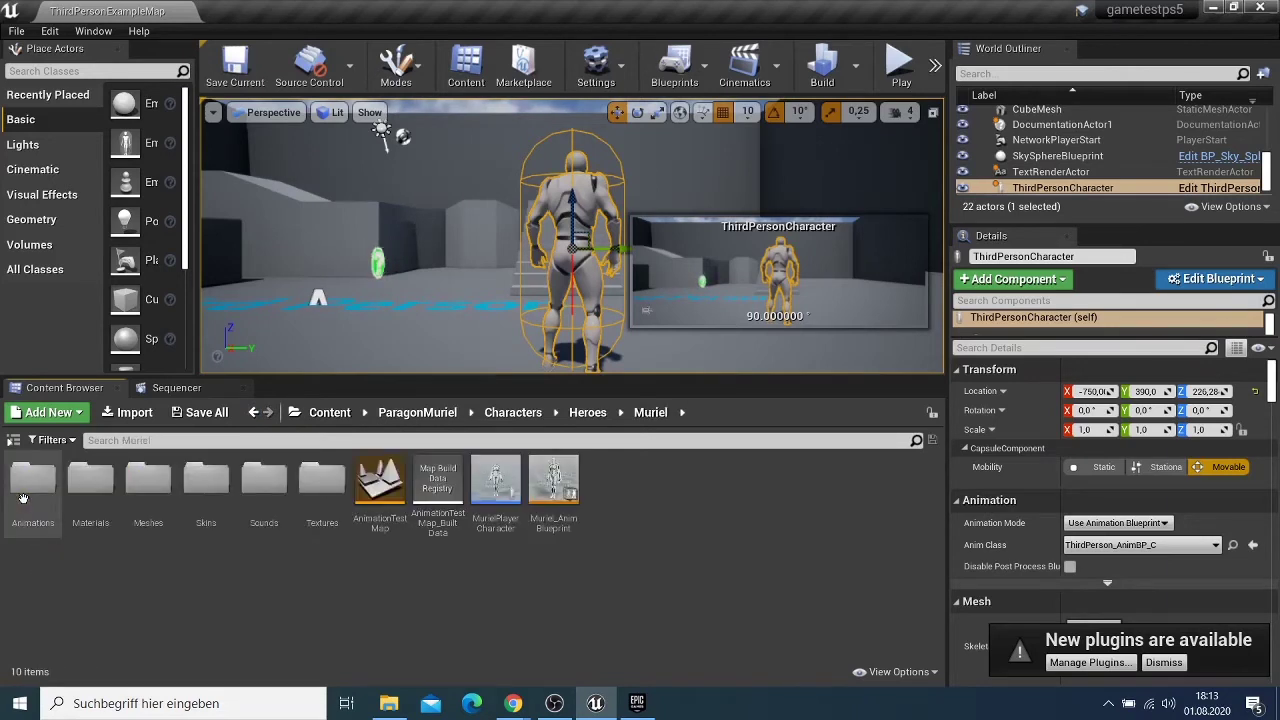
Open the MurielPlayerCharacter blueprint from the Muriel folder, look at its Event Graph, and close it again.
{"action": "left_click", "coordinate": [519, 502]}
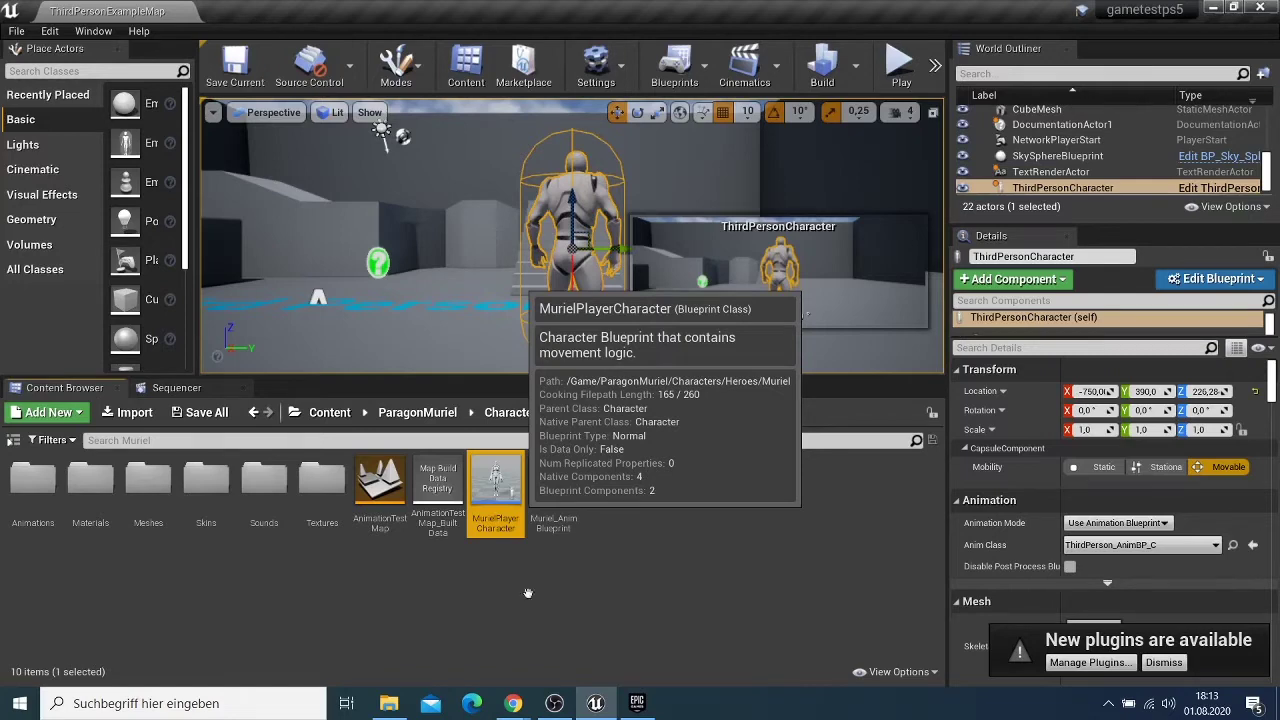
{"action": "mouse_move", "coordinate": [621, 708]}
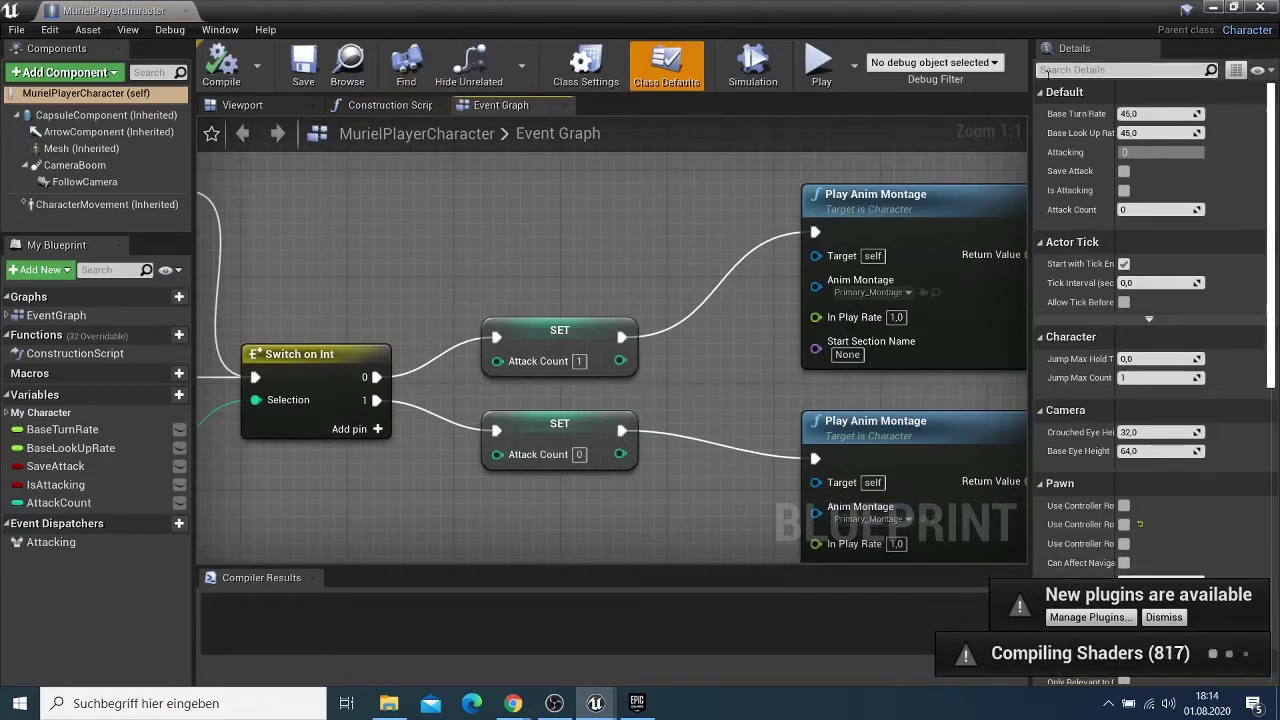
{"action": "left_click", "coordinate": [185, 11]}
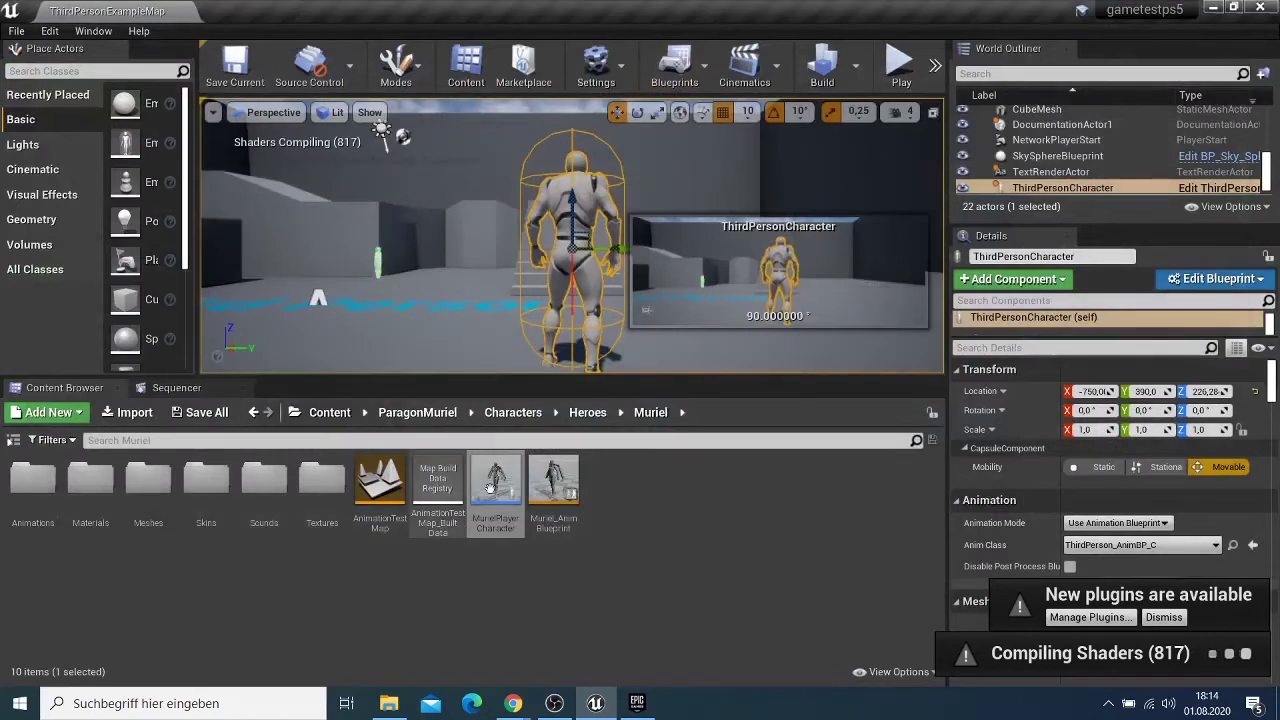
Open the Muriel_AnimBlueprint, switch to its Muriel_Skeleton, and set the retargeting rig to Humanoid.
{"action": "double_click", "coordinate": [548, 492]}
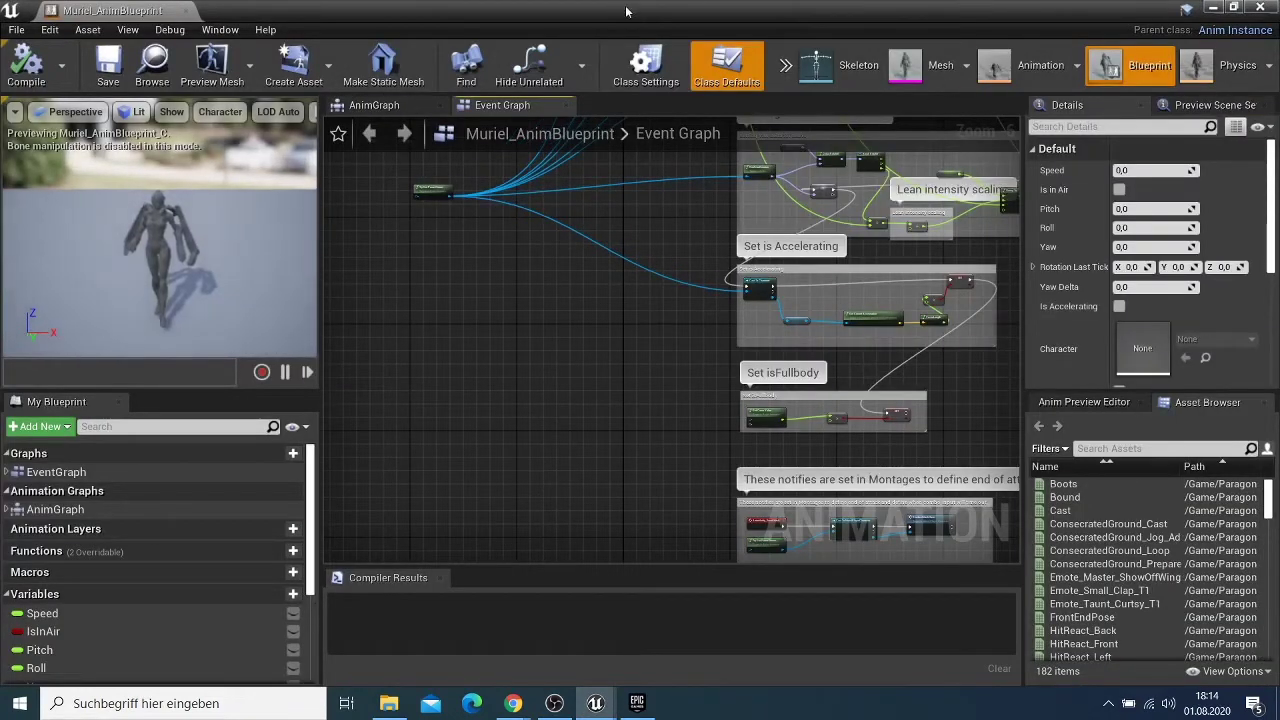
{"action": "left_click", "coordinate": [857, 68]}
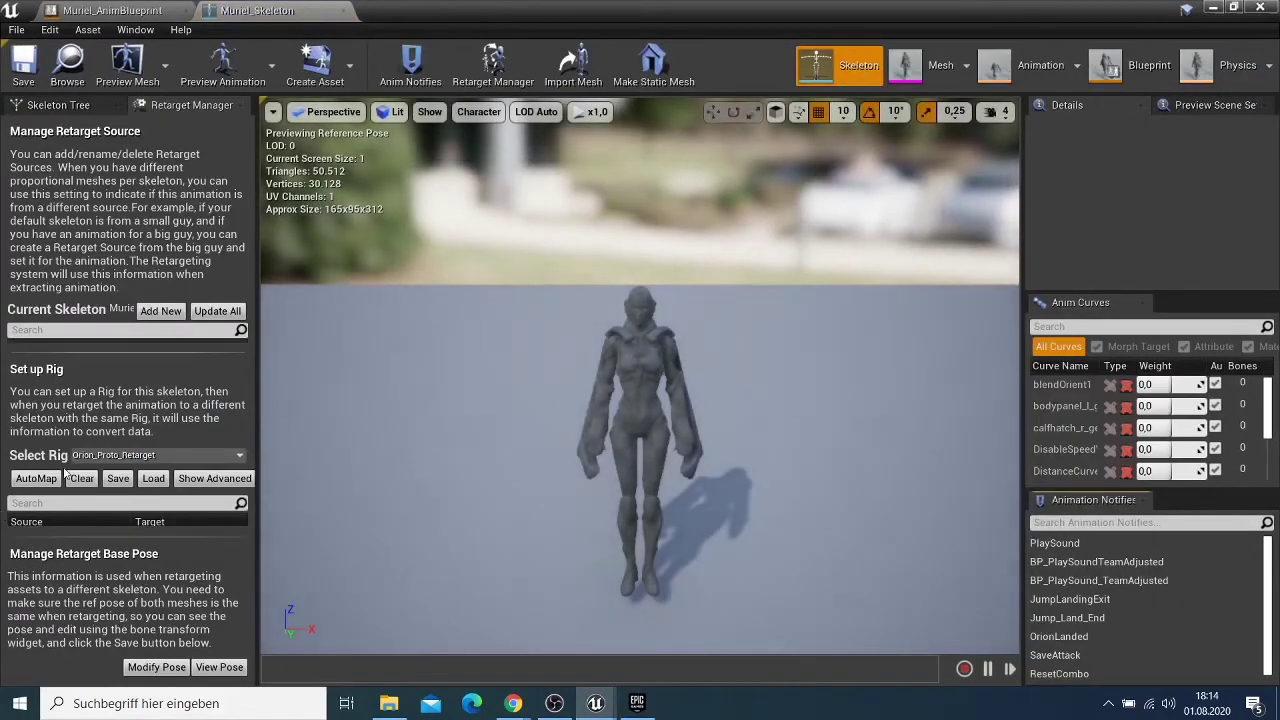
{"action": "left_click", "coordinate": [130, 455]}
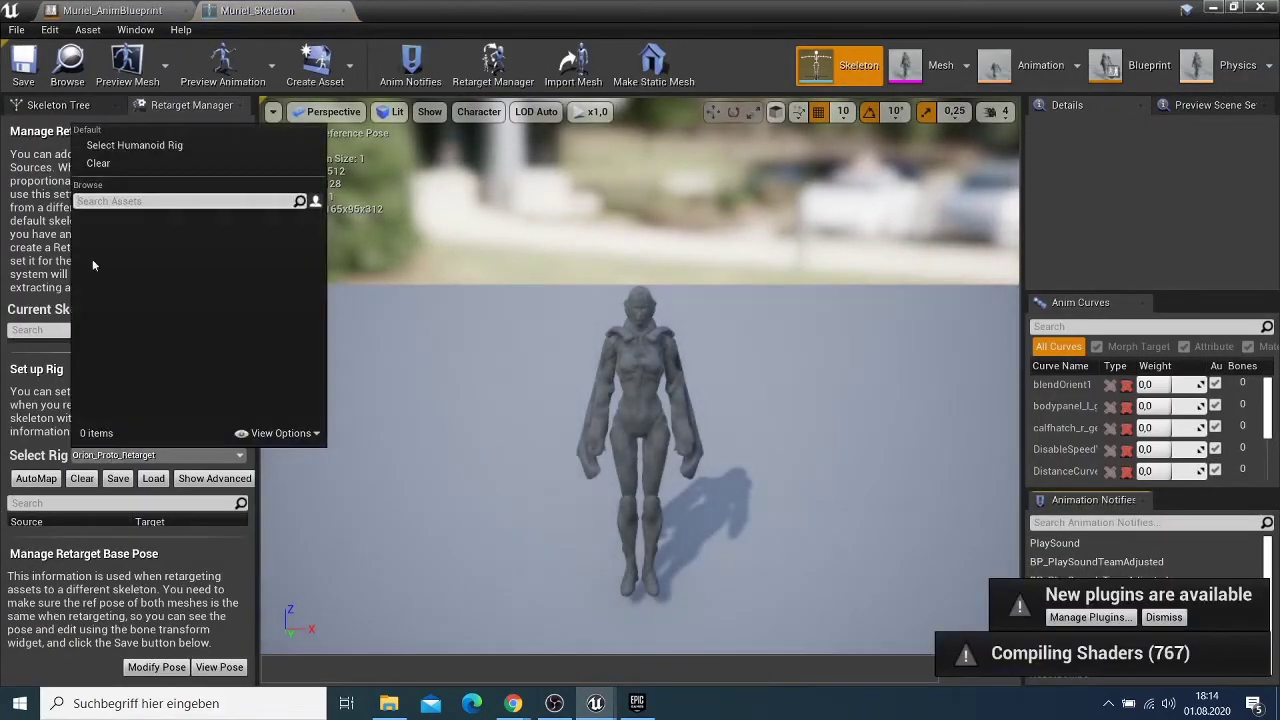
{"action": "left_click", "coordinate": [139, 149]}
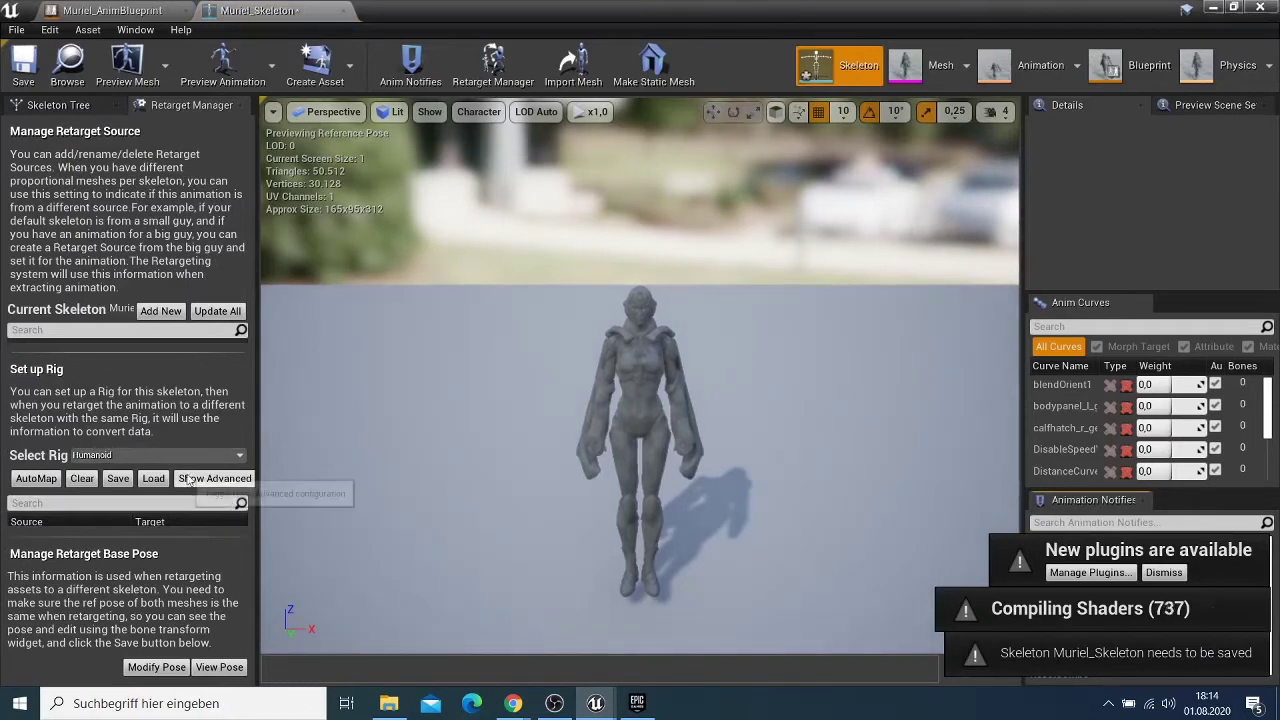
Set MurielBlack as the preview mesh of Muriel_Skeleton, apply it to the asset, and close both Muriel editors.
{"action": "left_click", "coordinate": [145, 62]}
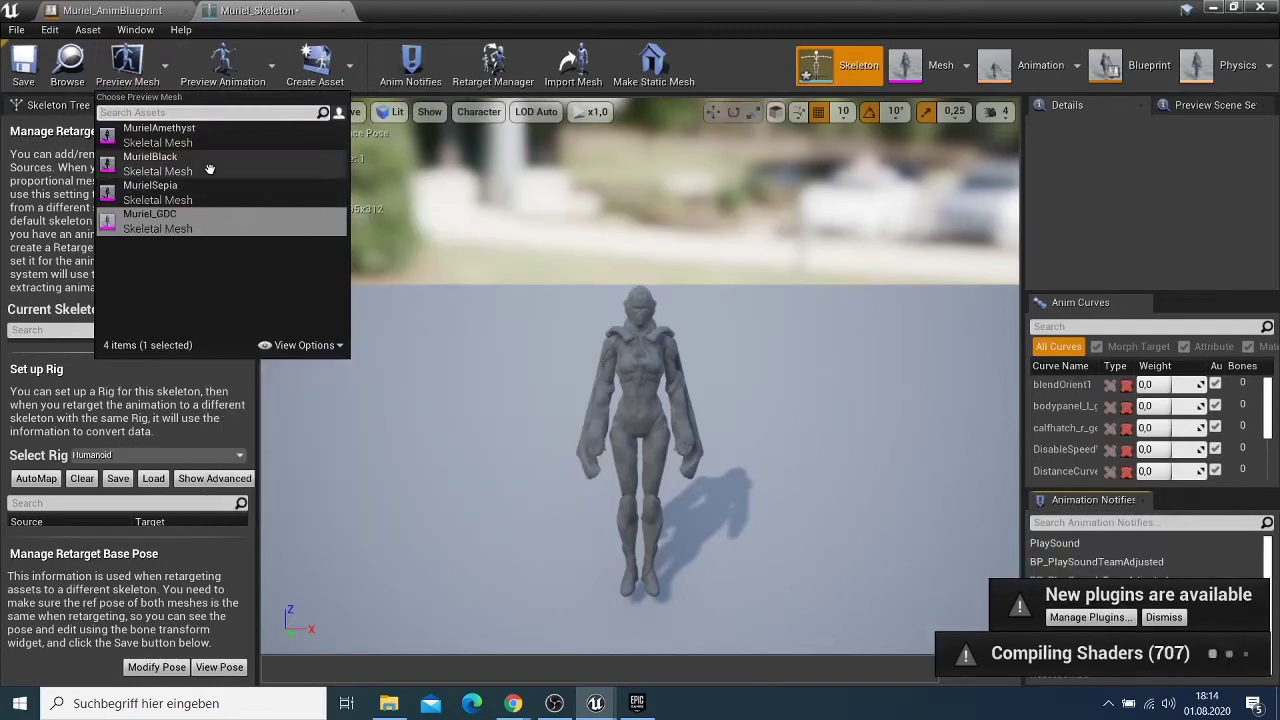
{"action": "left_click", "coordinate": [217, 228]}
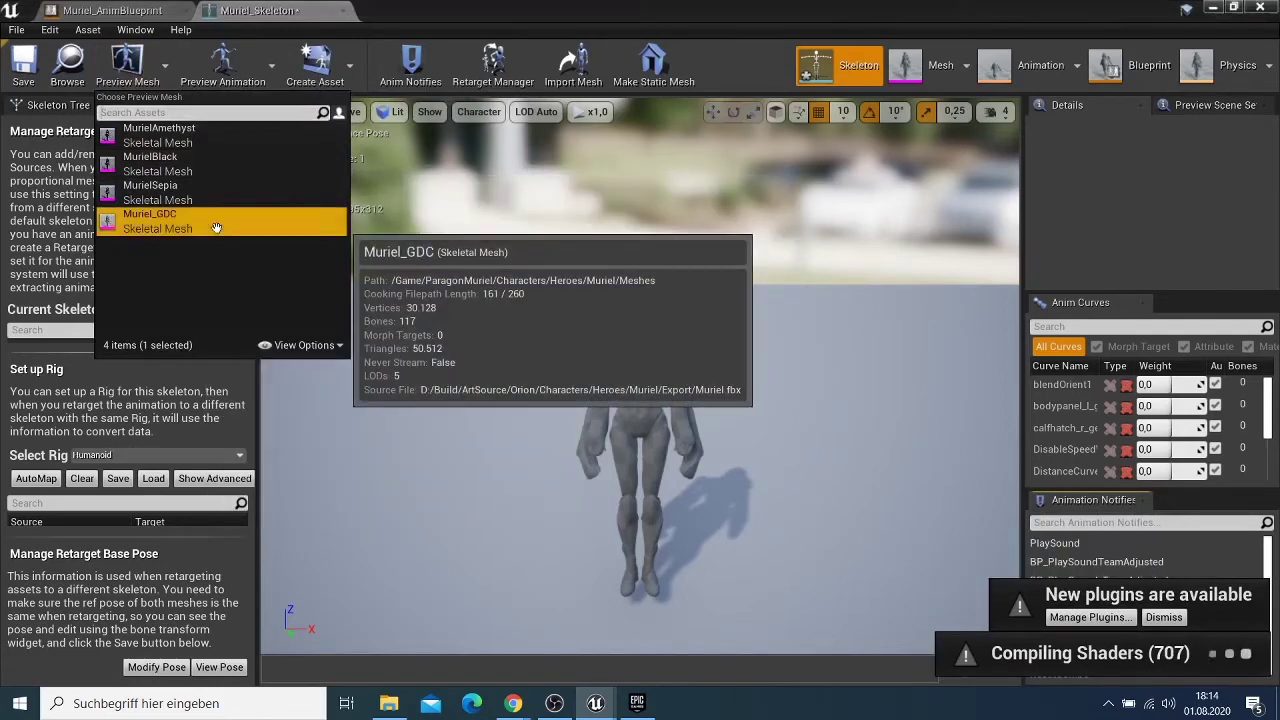
{"action": "left_click", "coordinate": [190, 138]}
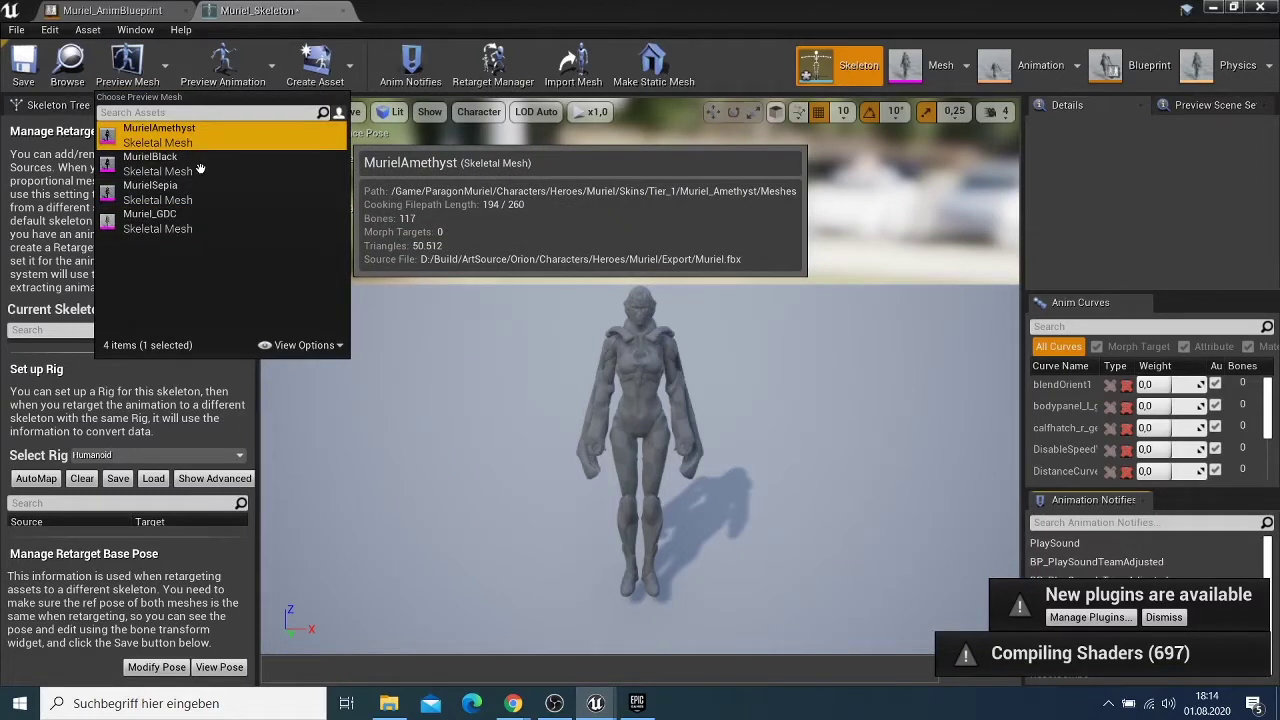
{"action": "left_click", "coordinate": [200, 170]}
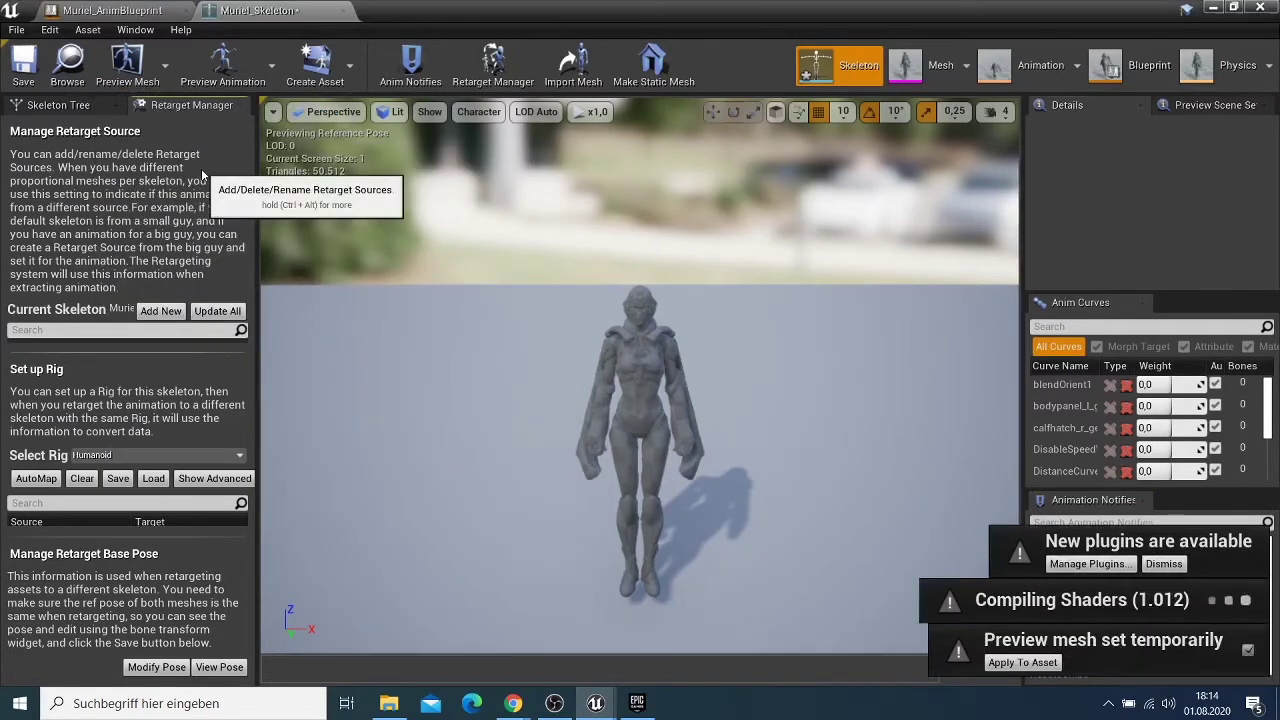
{"action": "left_click", "coordinate": [127, 62]}
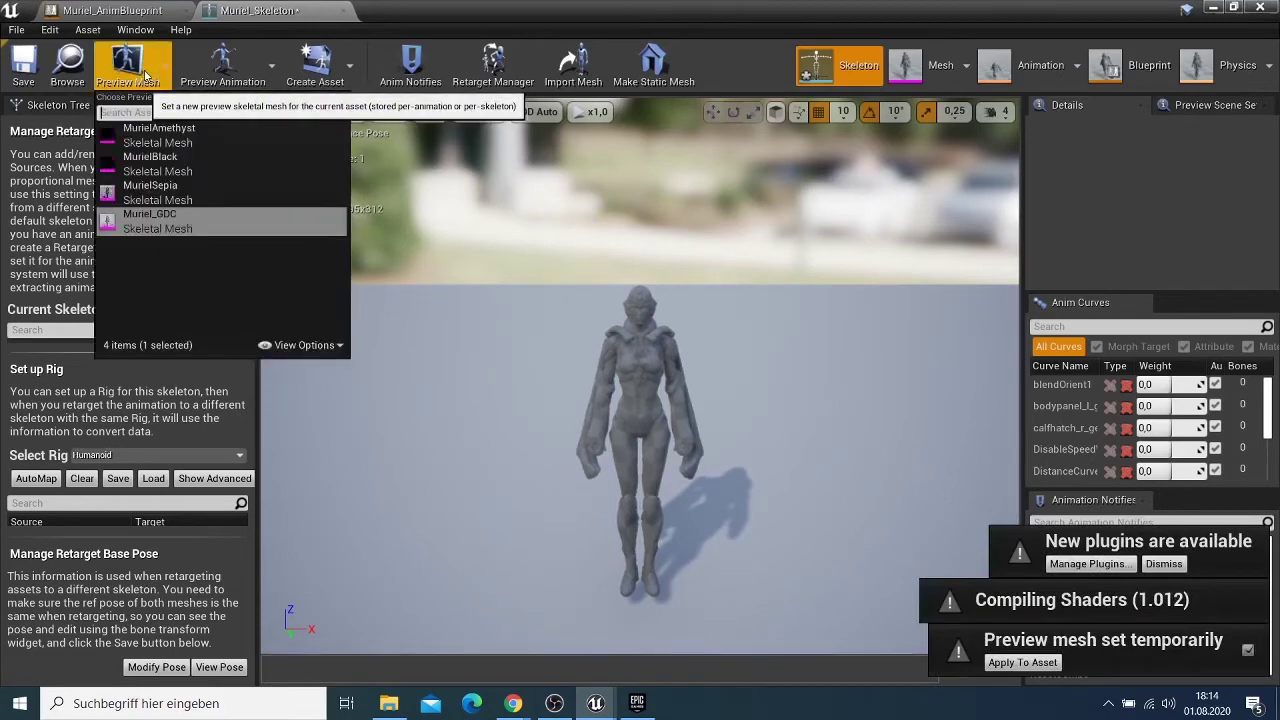
{"action": "left_click", "coordinate": [172, 174]}
{"action": "left_click", "coordinate": [174, 174]}
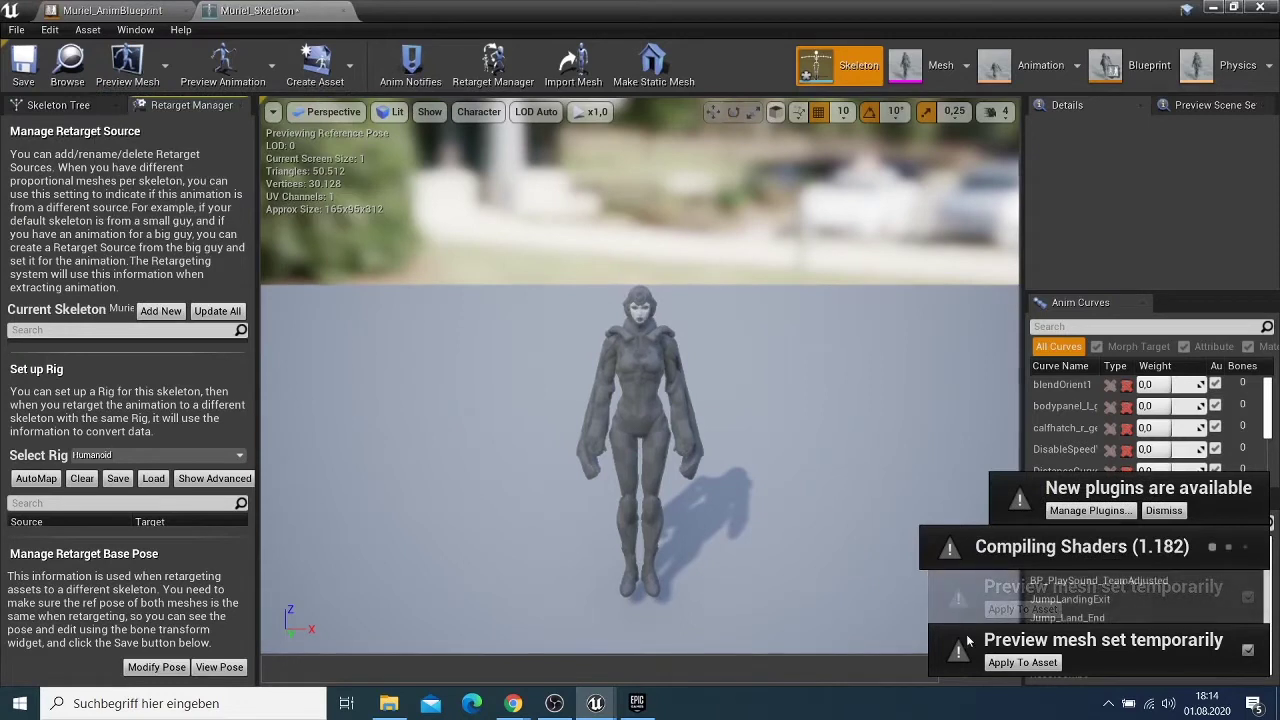
{"action": "left_click", "coordinate": [1018, 663]}
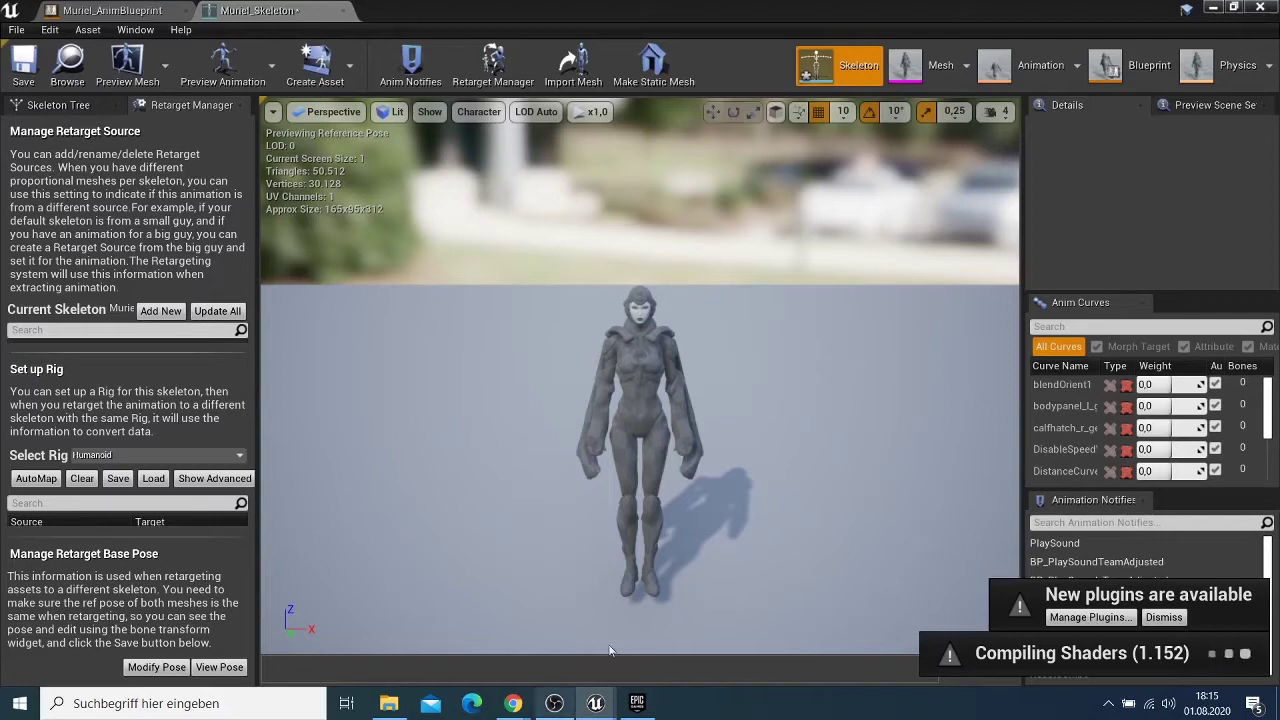
{"action": "left_click", "coordinate": [186, 11]}
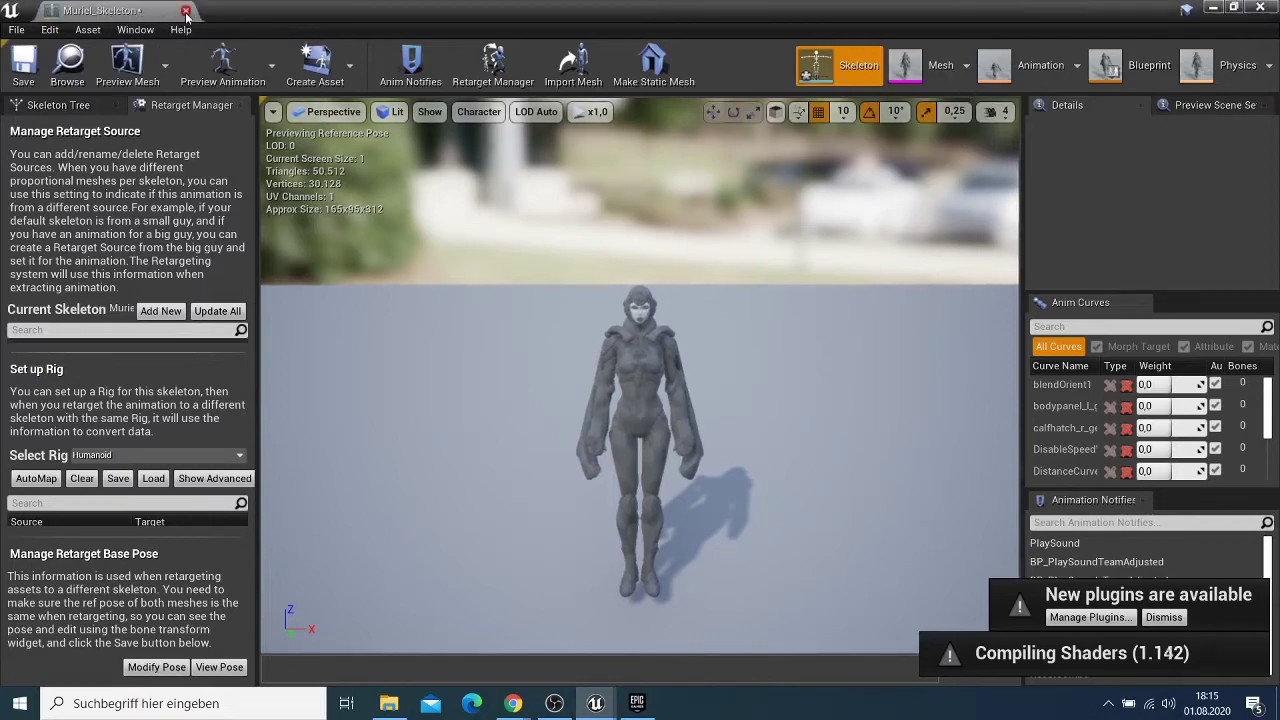
{"action": "left_click", "coordinate": [186, 11]}
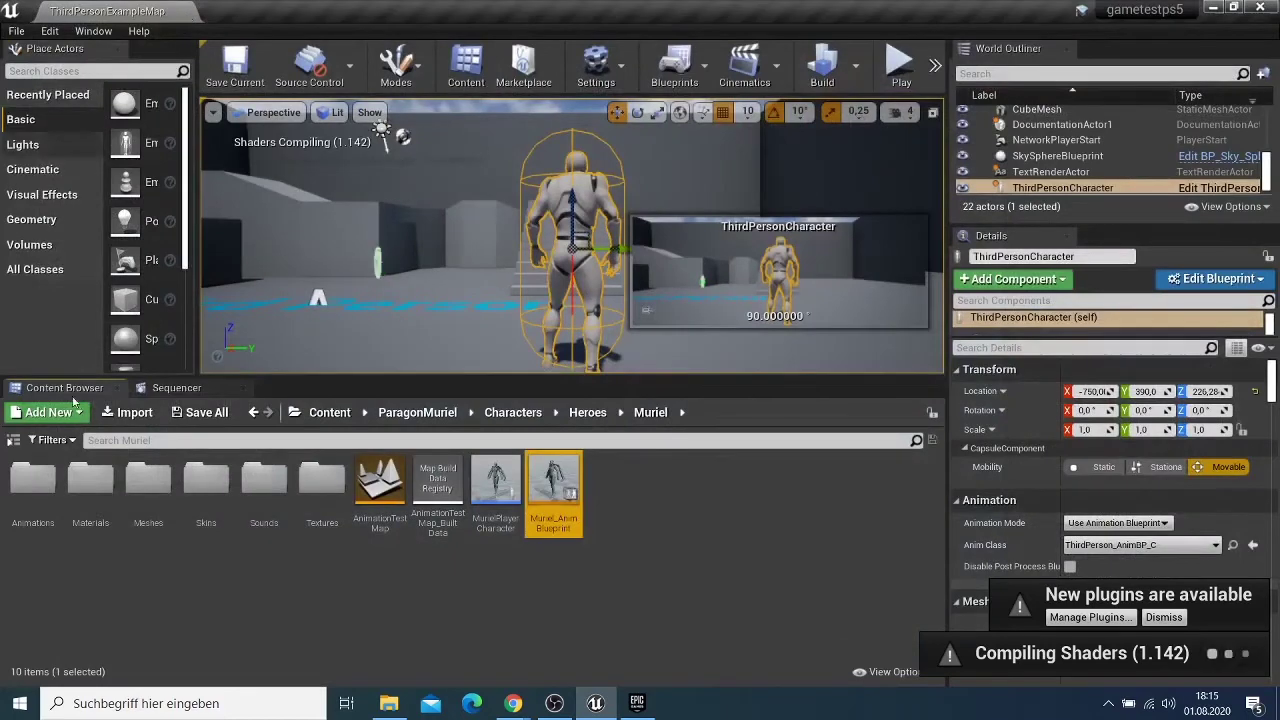
Go back to the Content folder and examine the default character's assets under Mannequin > Character > Mesh.
{"action": "left_click", "coordinate": [256, 412]}
{"action": "left_click", "coordinate": [256, 412]}
{"action": "left_click", "coordinate": [256, 412]}
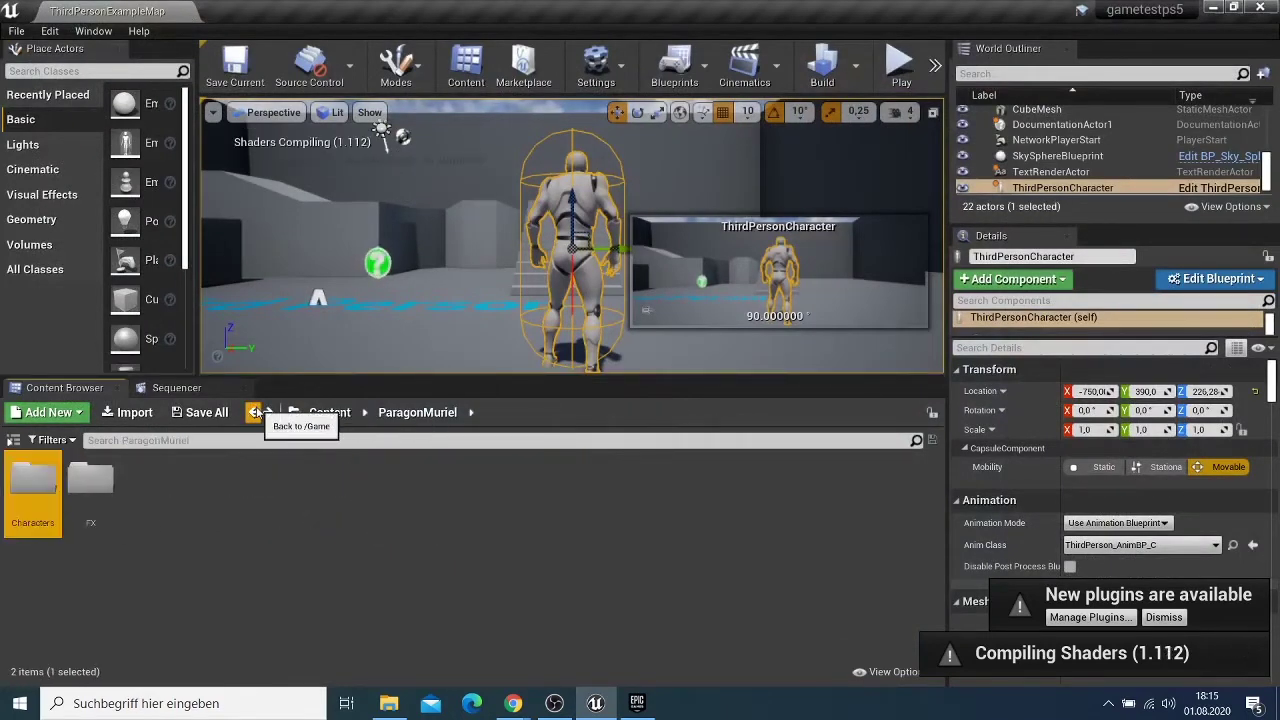
{"action": "left_click", "coordinate": [256, 412]}
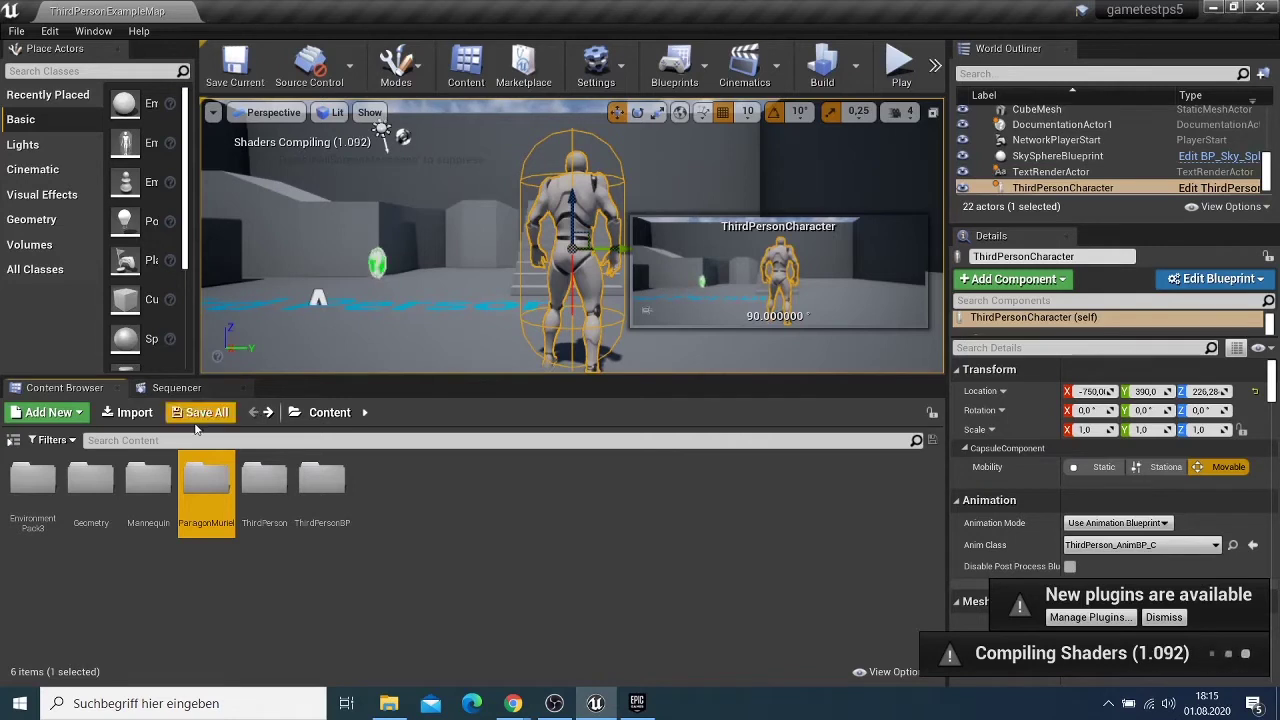
{"action": "left_click", "coordinate": [150, 480]}
{"action": "double_click", "coordinate": [157, 484]}
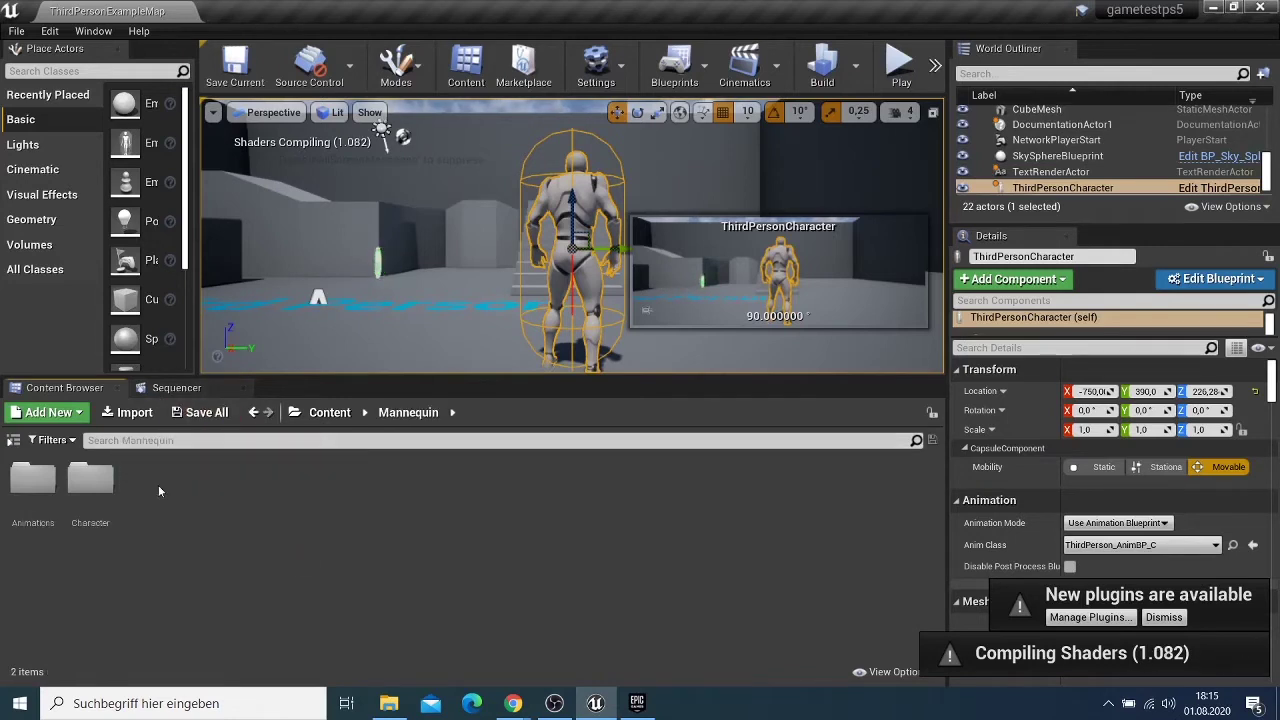
{"action": "double_click", "coordinate": [90, 480]}
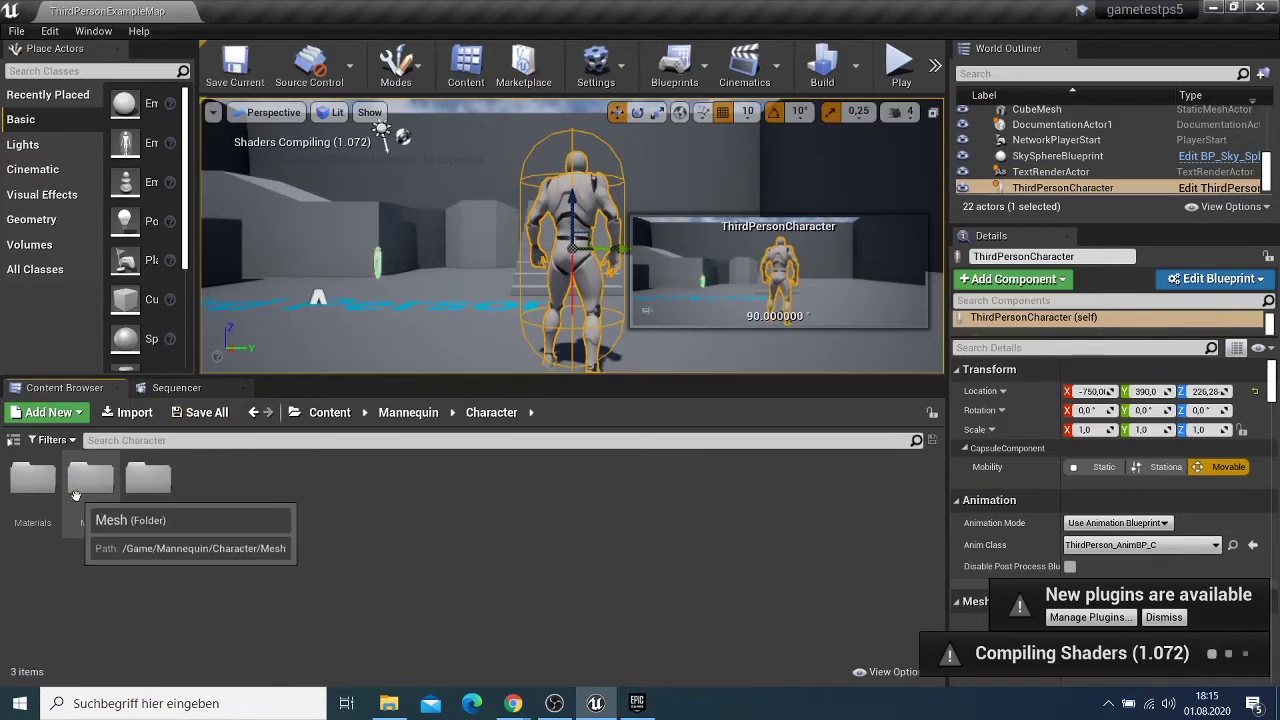
{"action": "left_click", "coordinate": [254, 418]}
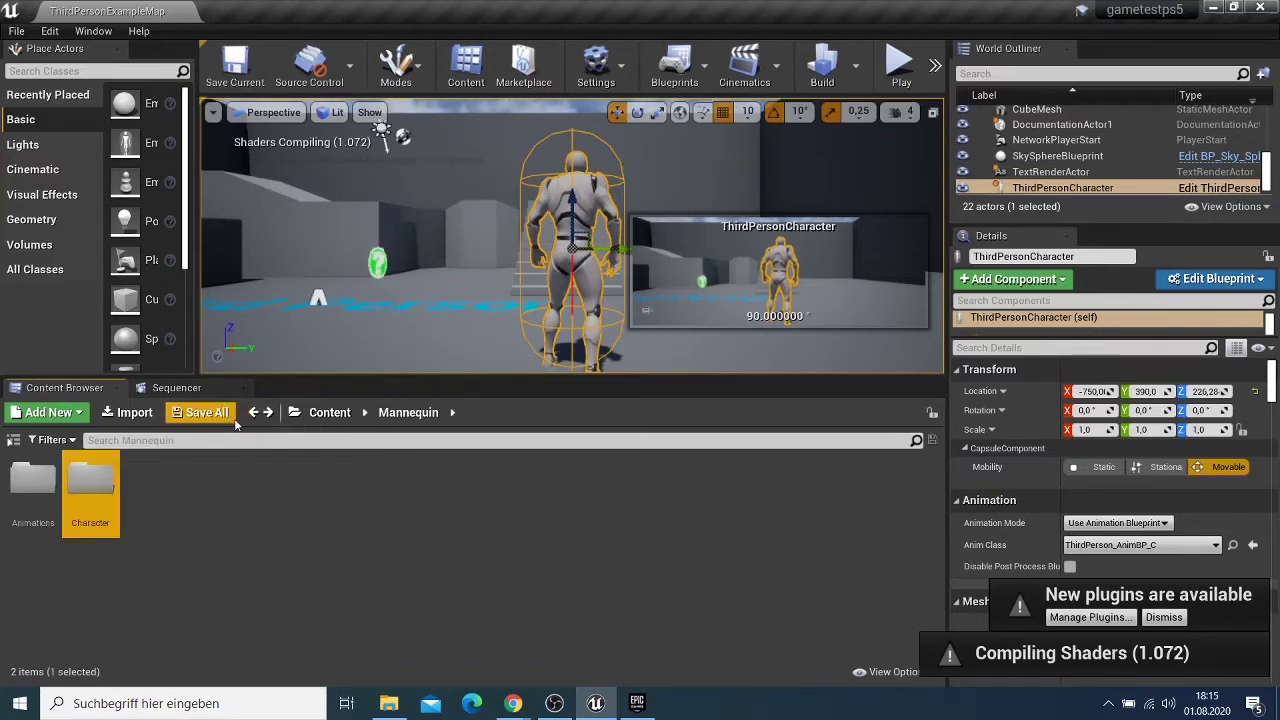
{"action": "double_click", "coordinate": [91, 490]}
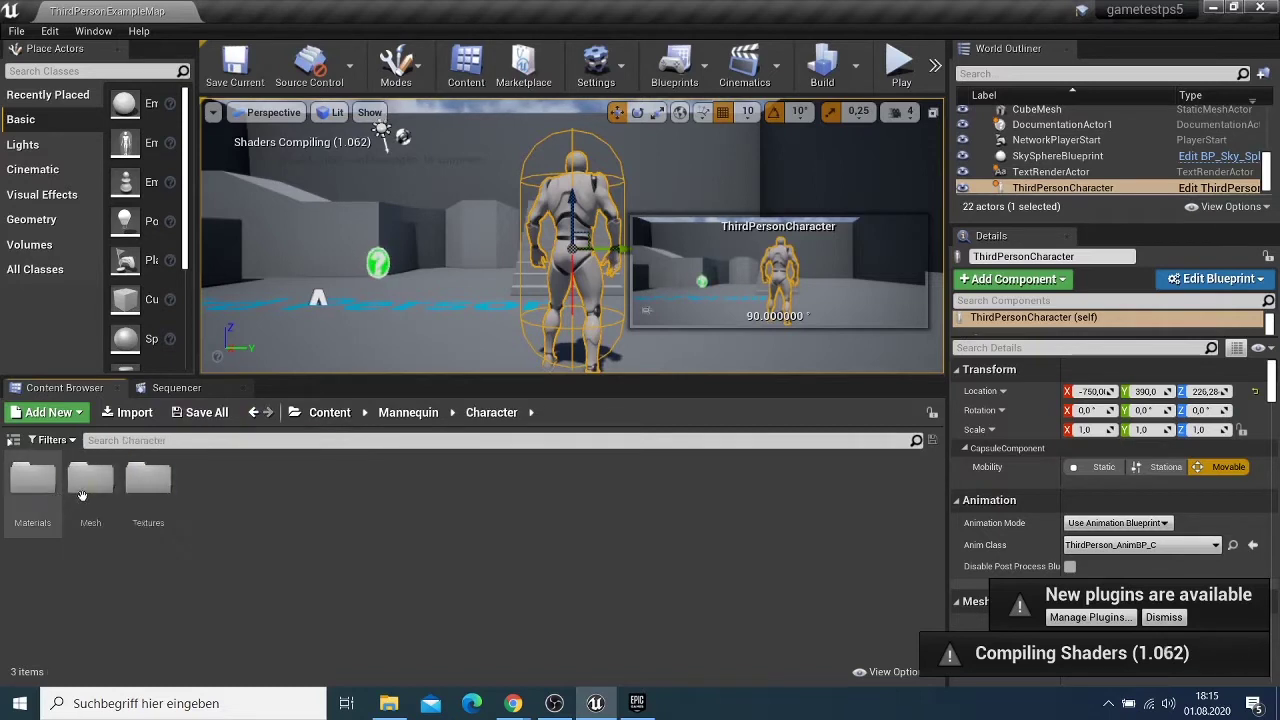
{"action": "double_click", "coordinate": [84, 485]}
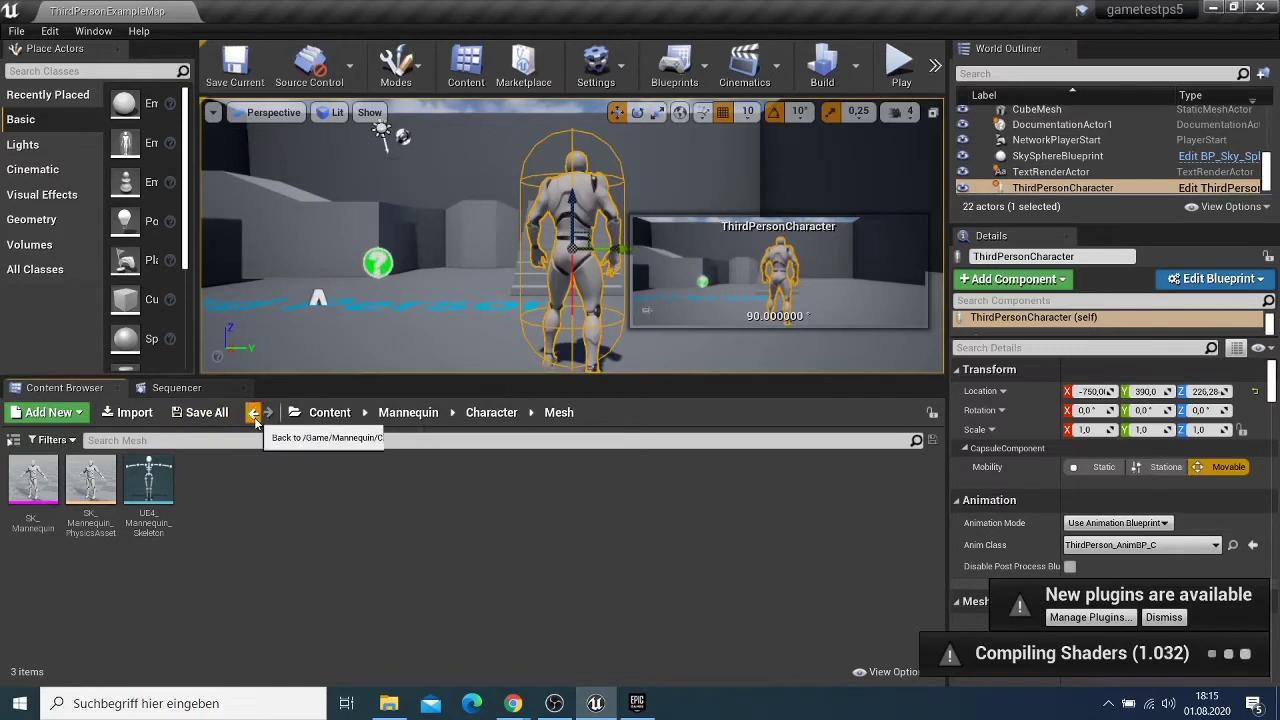
Return to the Content folder, check what ThirdPerson > Meshes contains, and go back to Content.
{"action": "left_click", "coordinate": [255, 421]}
{"action": "left_click", "coordinate": [255, 421]}
{"action": "left_click", "coordinate": [255, 421]}
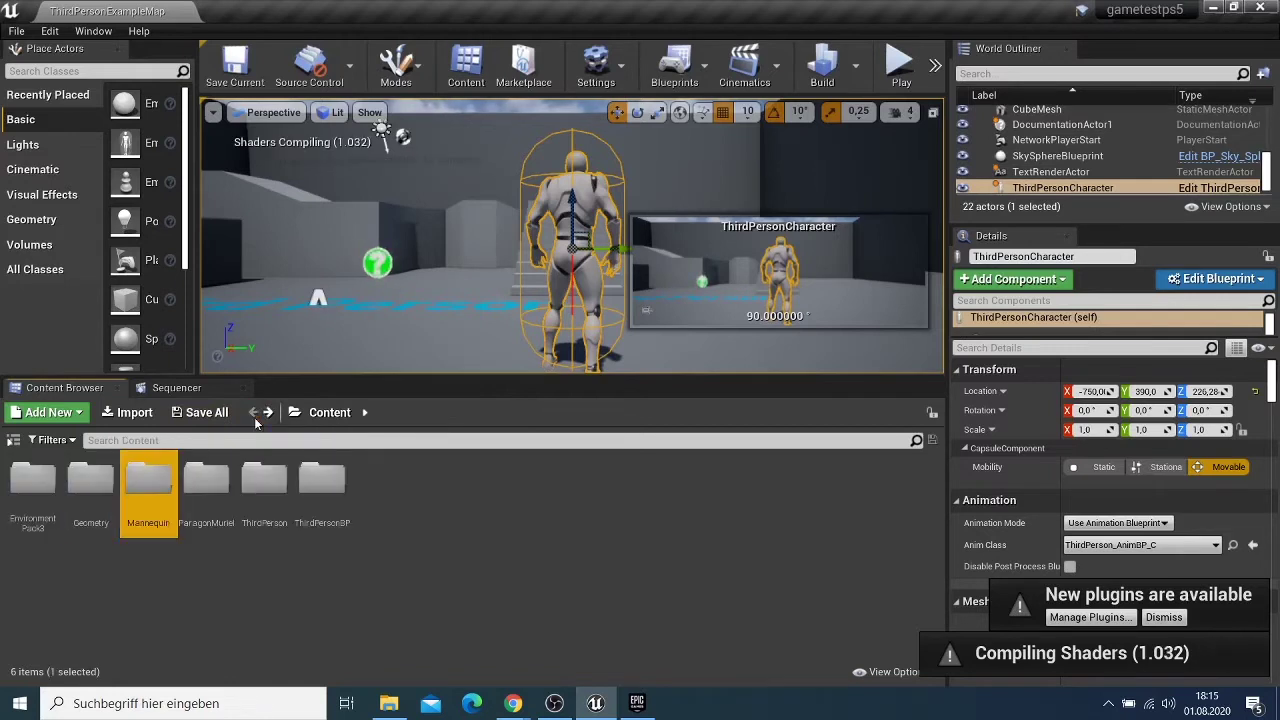
{"action": "double_click", "coordinate": [264, 480]}
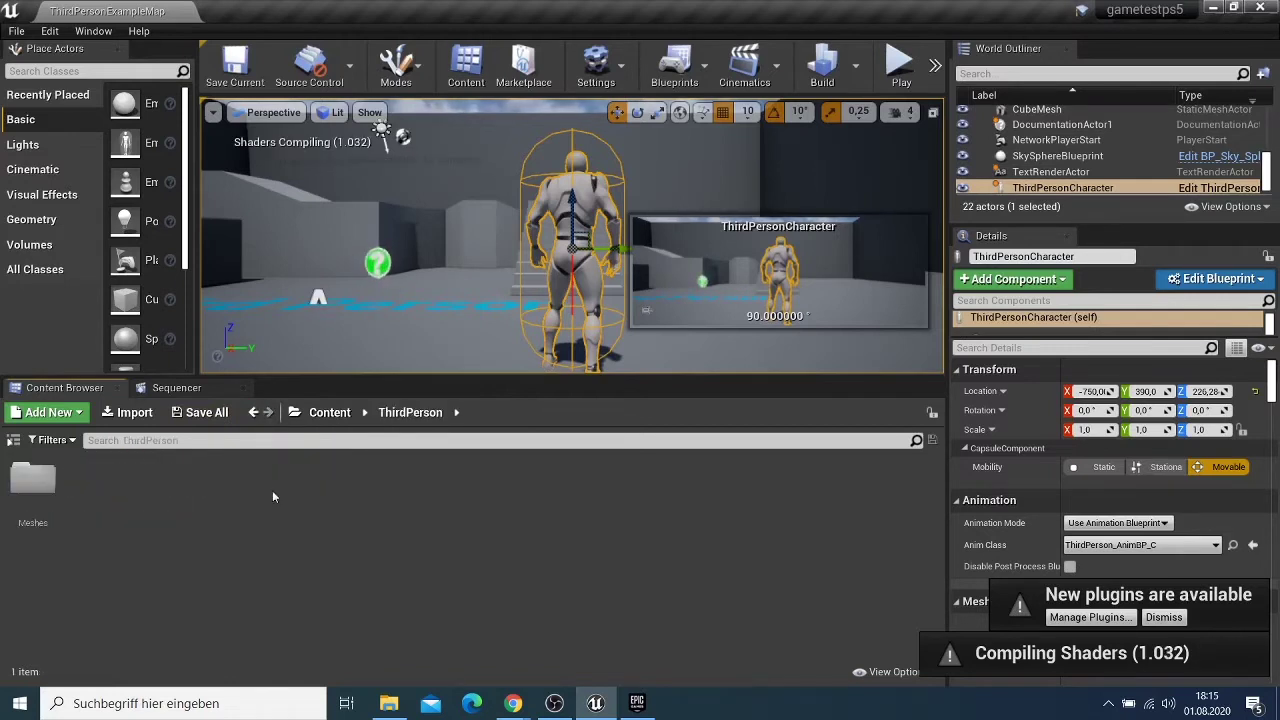
{"action": "double_click", "coordinate": [34, 476]}
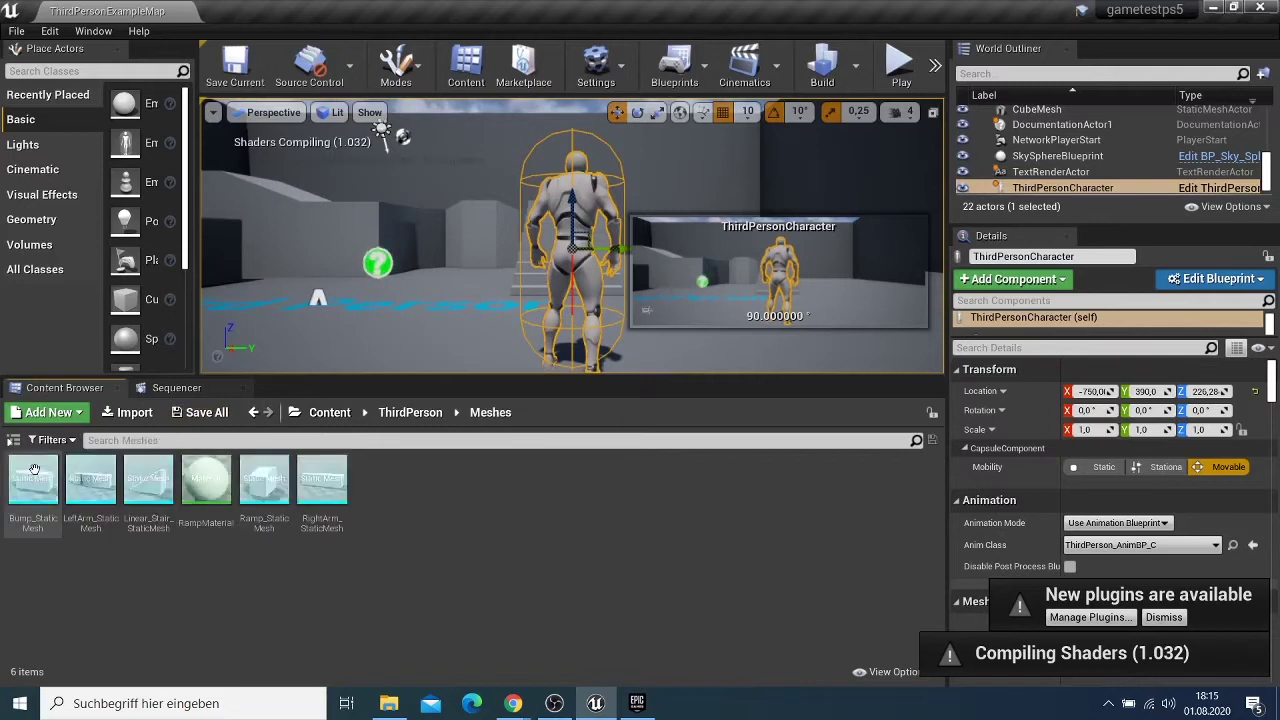
{"action": "left_click", "coordinate": [255, 420]}
{"action": "left_click", "coordinate": [255, 420]}
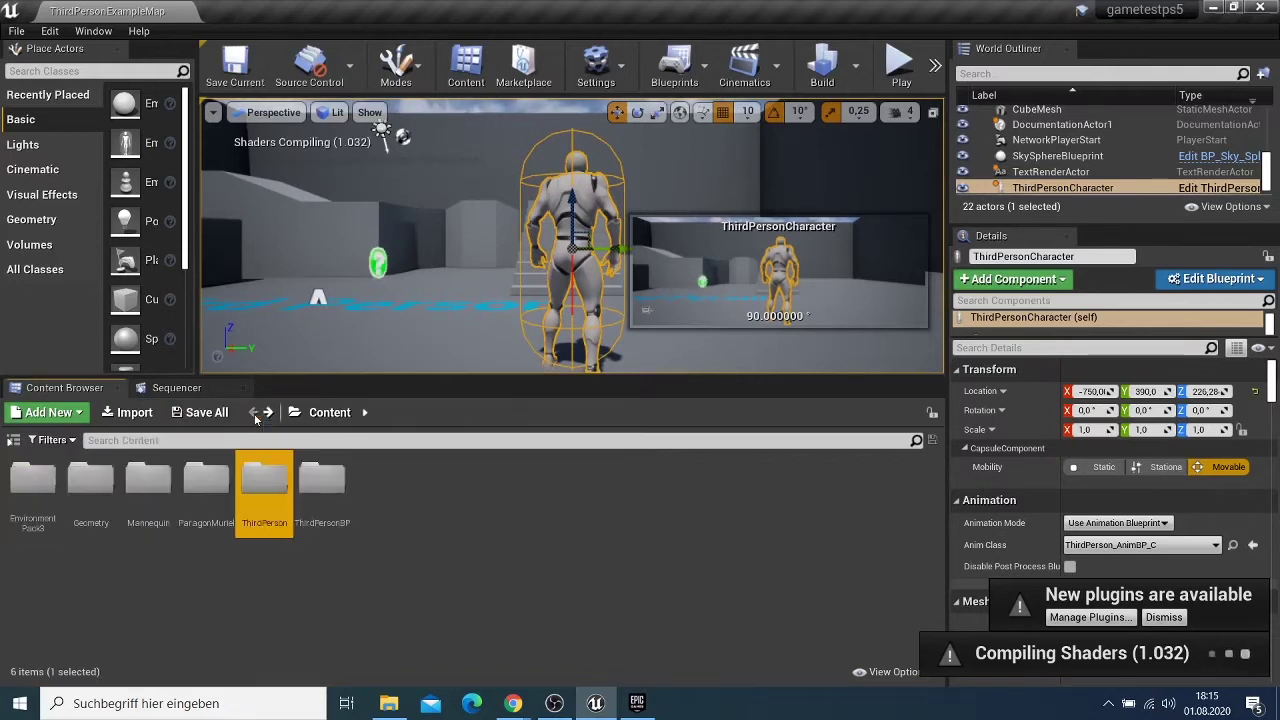
Duplicate the ThirdPersonCharacter blueprint in ThirdPersonBP > Blueprints and name the copy blueprint.
{"action": "double_click", "coordinate": [326, 490]}
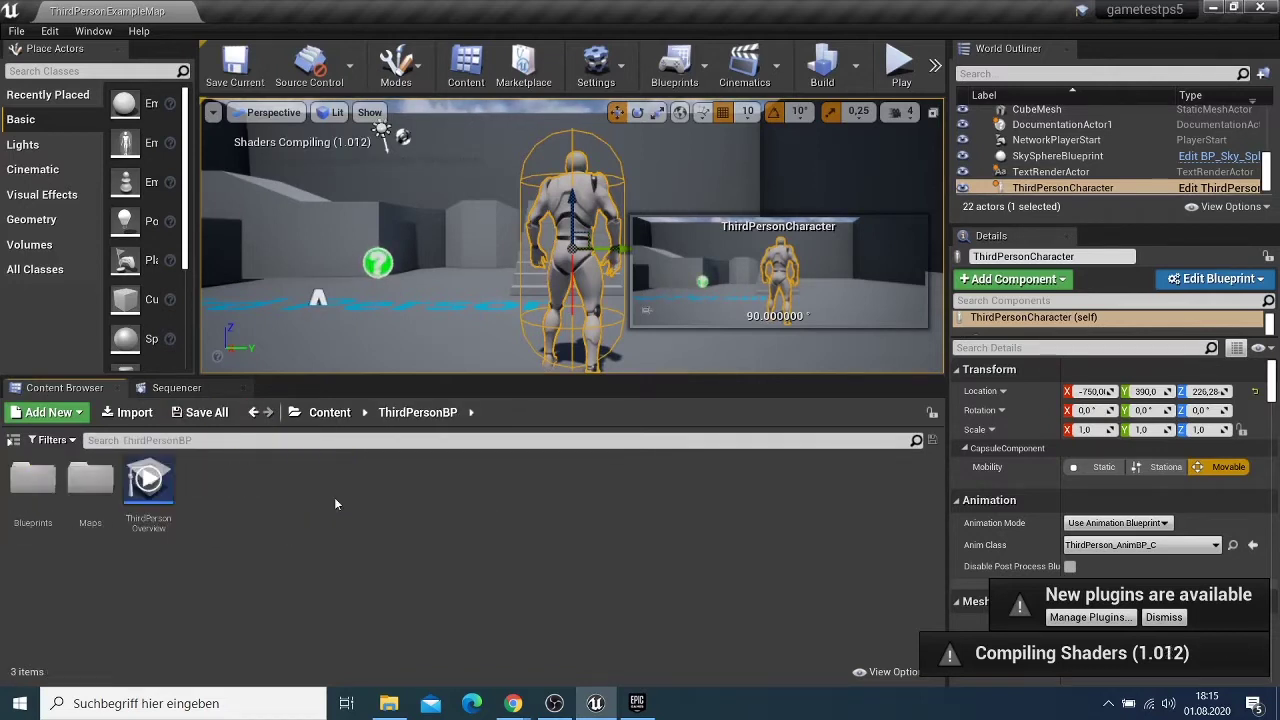
{"action": "double_click", "coordinate": [30, 490]}
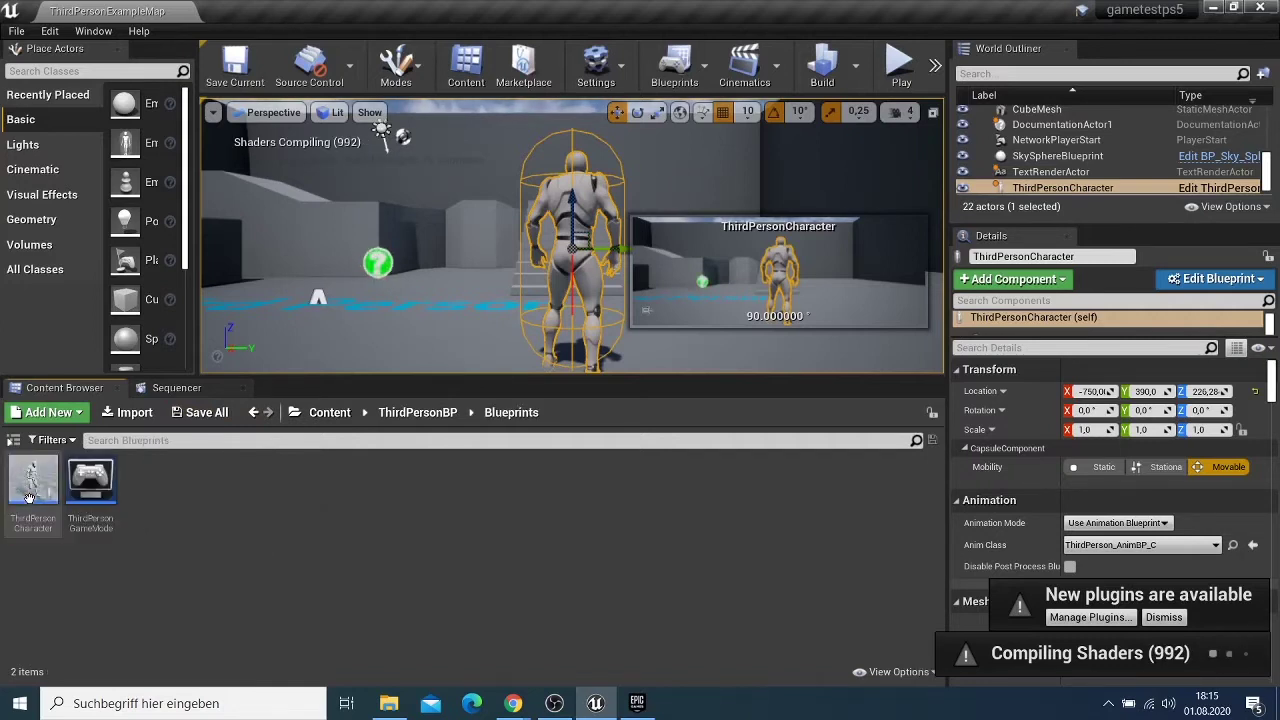
{"action": "right_click", "coordinate": [30, 500]}
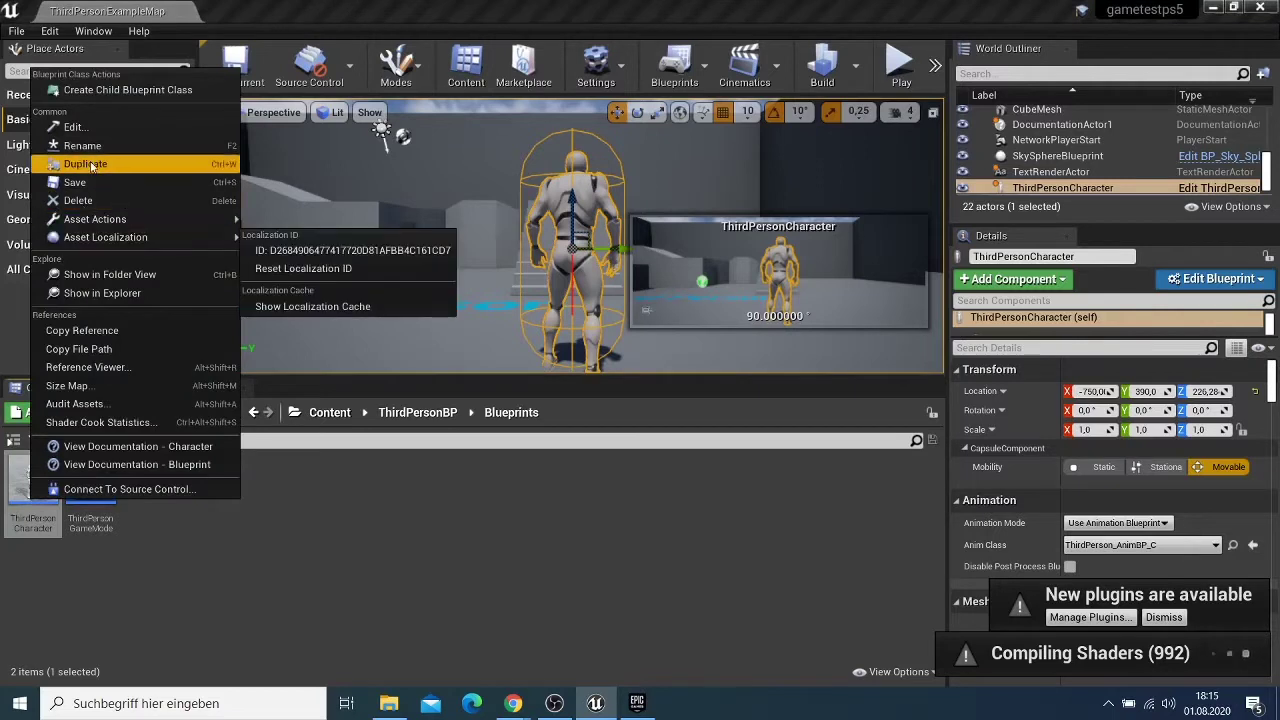
{"action": "left_click", "coordinate": [85, 164]}
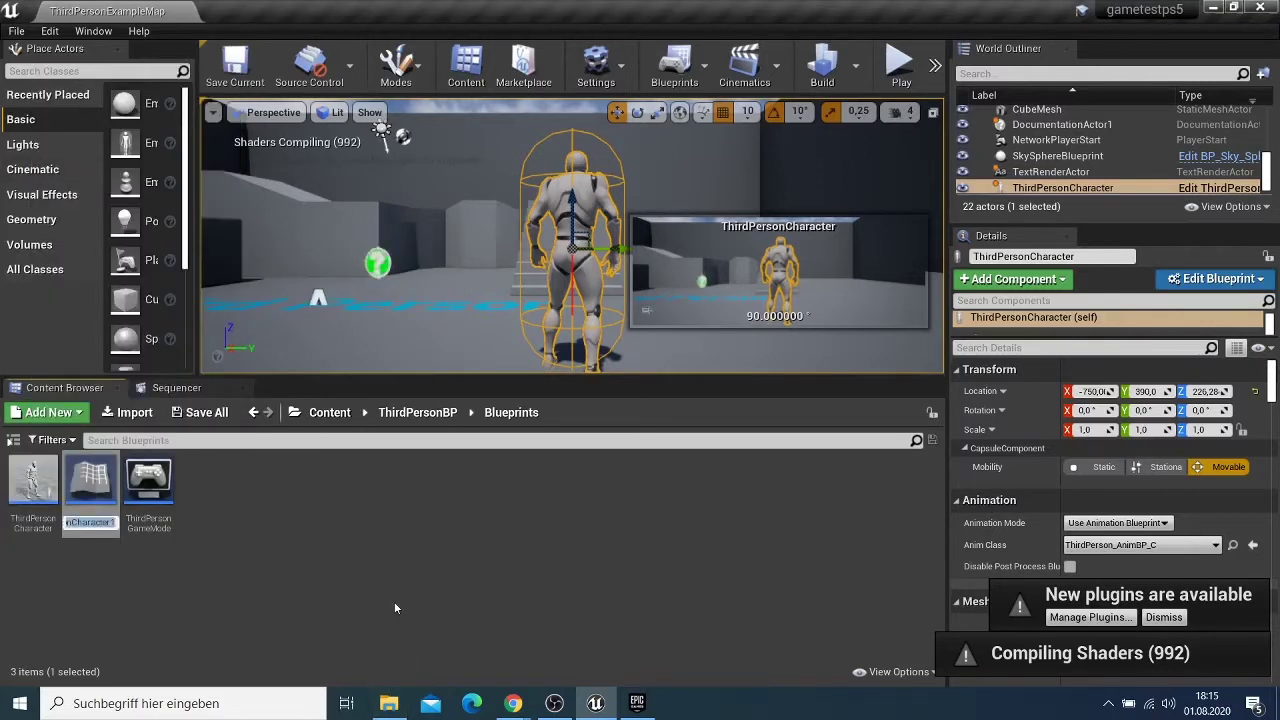
{"action": "type", "text": "ma"}
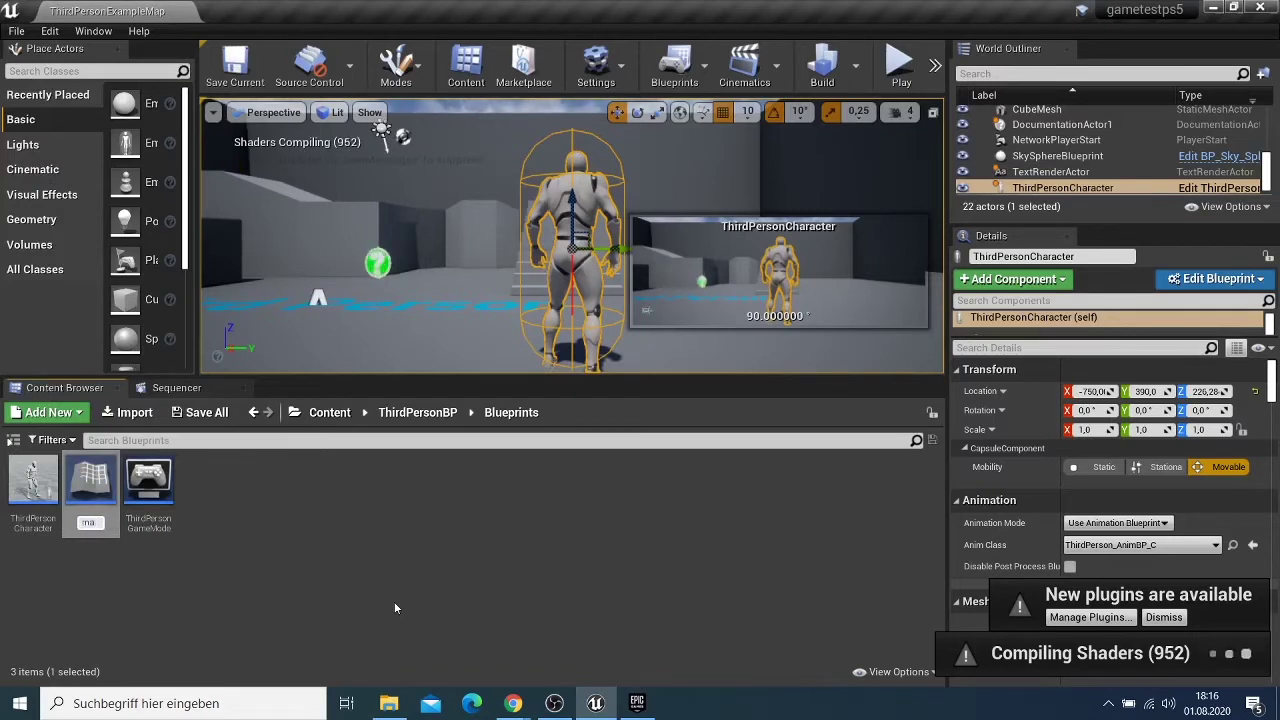
{"action": "key", "text": "BackSpace"}
{"action": "key", "text": "BackSpace"}
{"action": "key", "text": "BackSpace"}
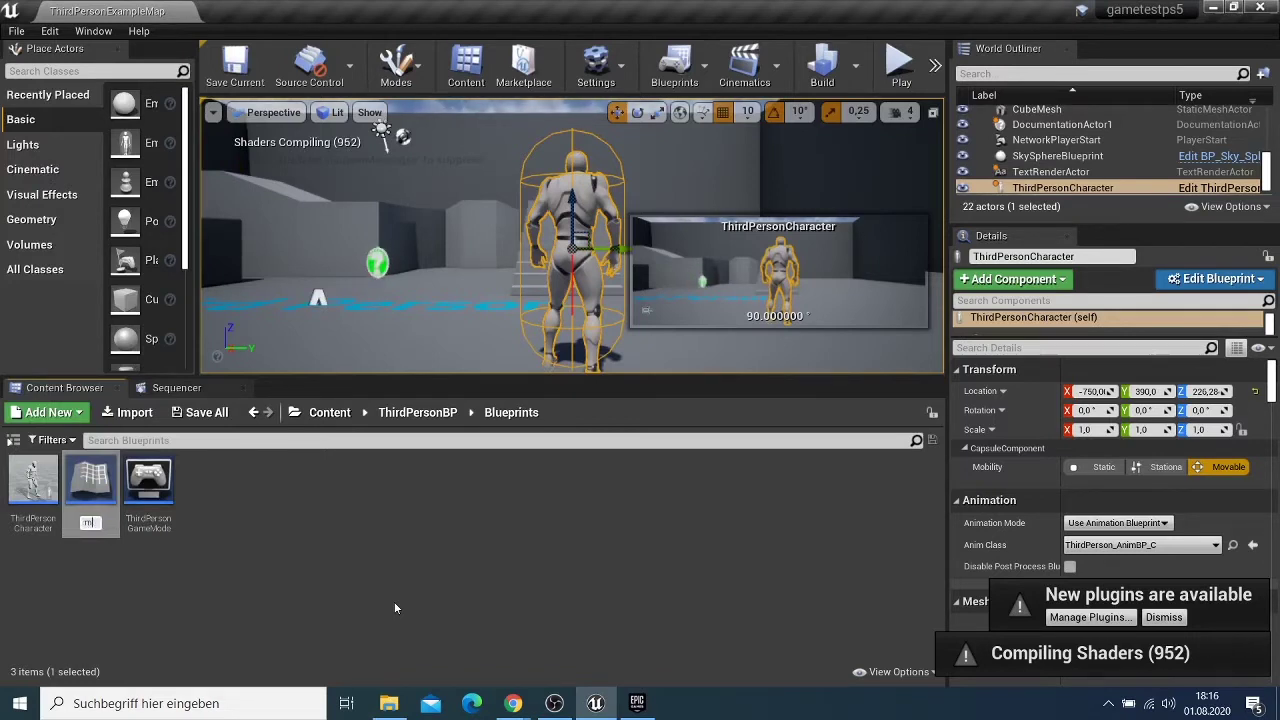
{"action": "type", "text": "blu"}
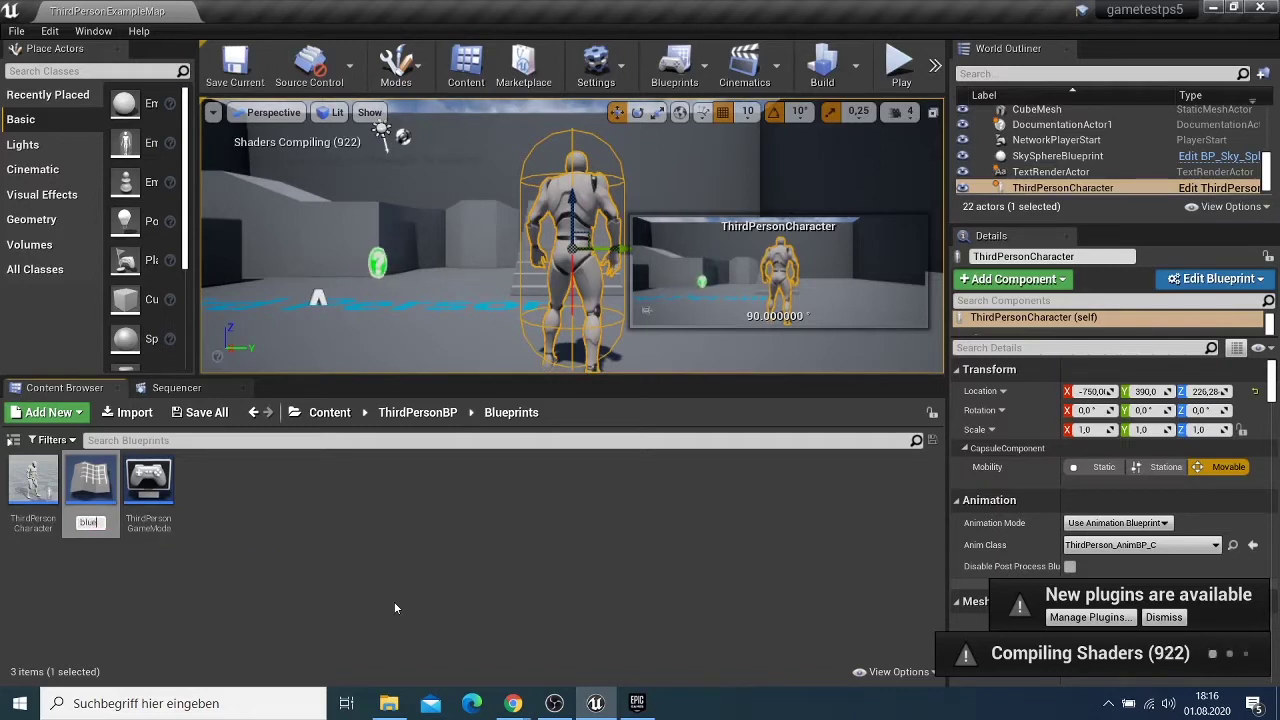
{"action": "type", "text": "ep"}
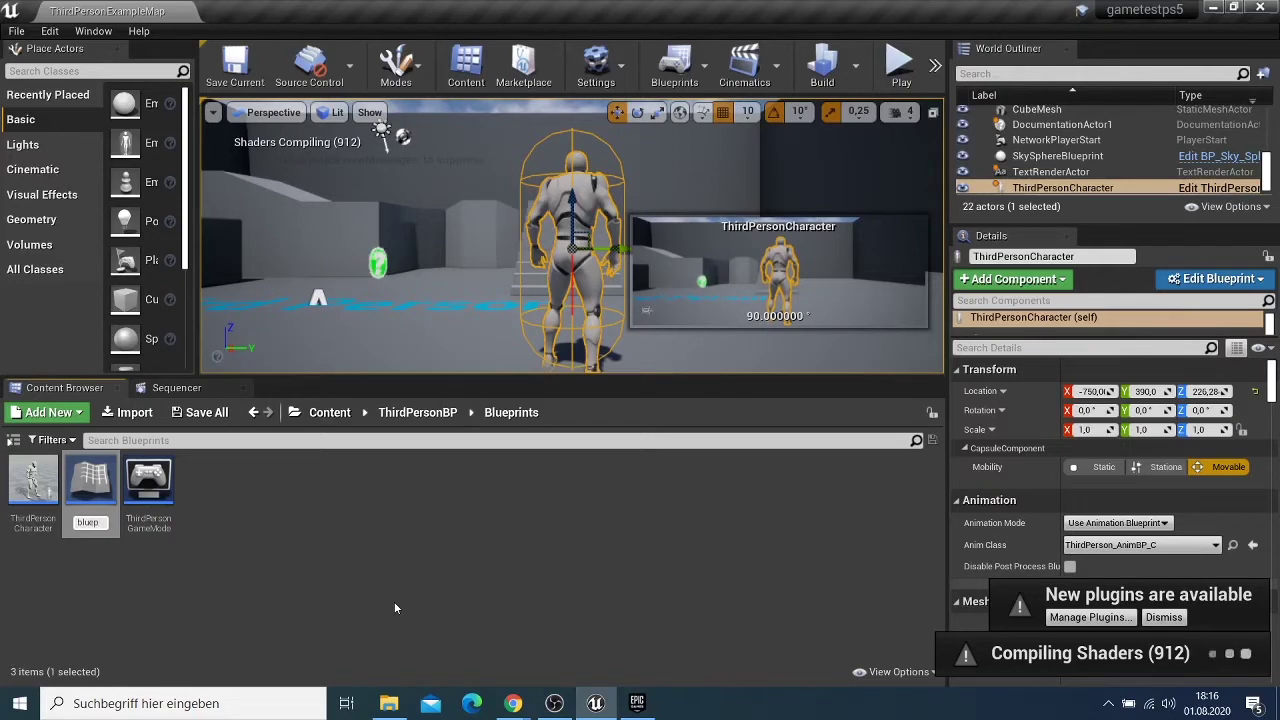
{"action": "type", "text": "rint"}
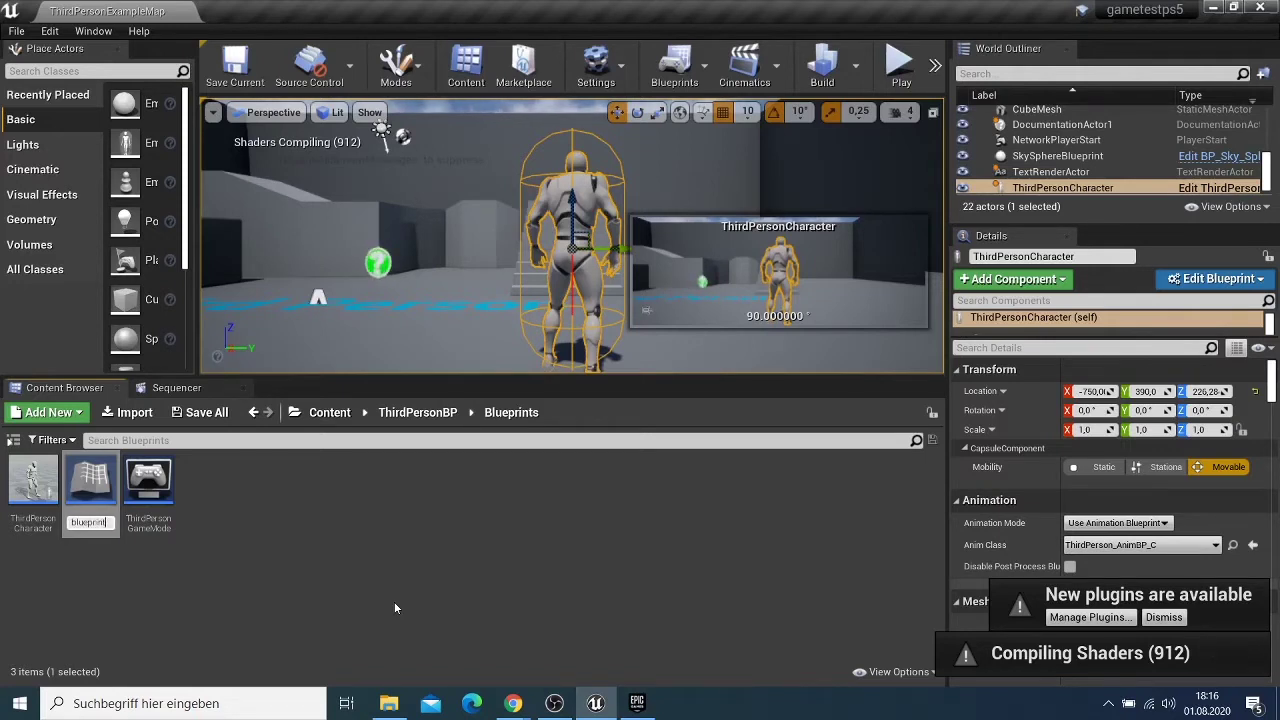
{"action": "key", "text": "Return"}
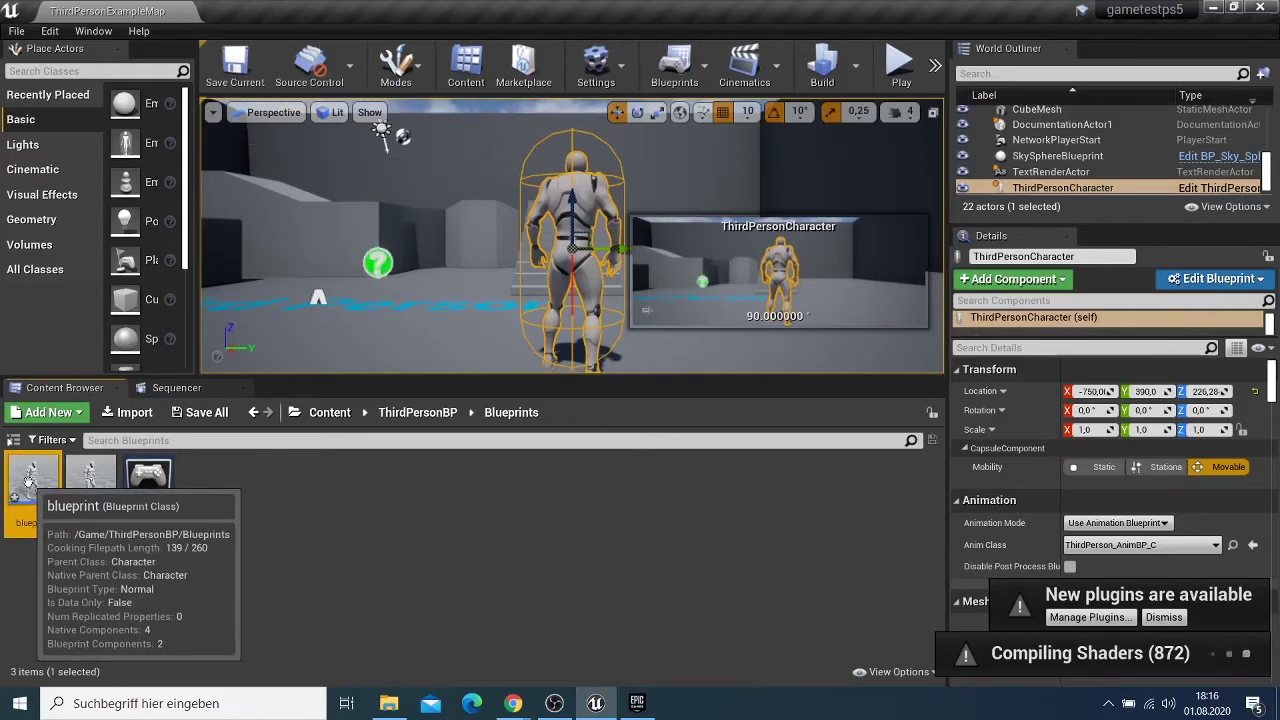
Open the duplicated blueprint in its viewport and set the character mesh's skeletal mesh to MurielBlack.
{"action": "double_click", "coordinate": [29, 484]}
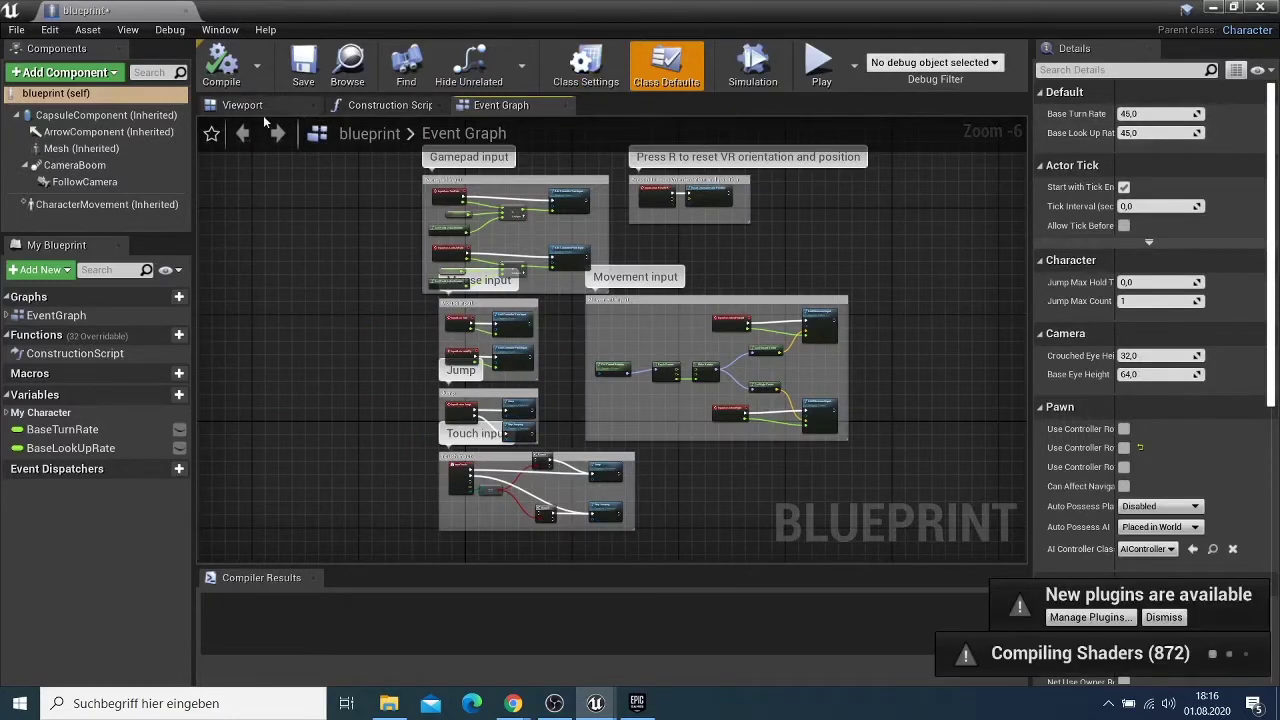
{"action": "left_click", "coordinate": [271, 108]}
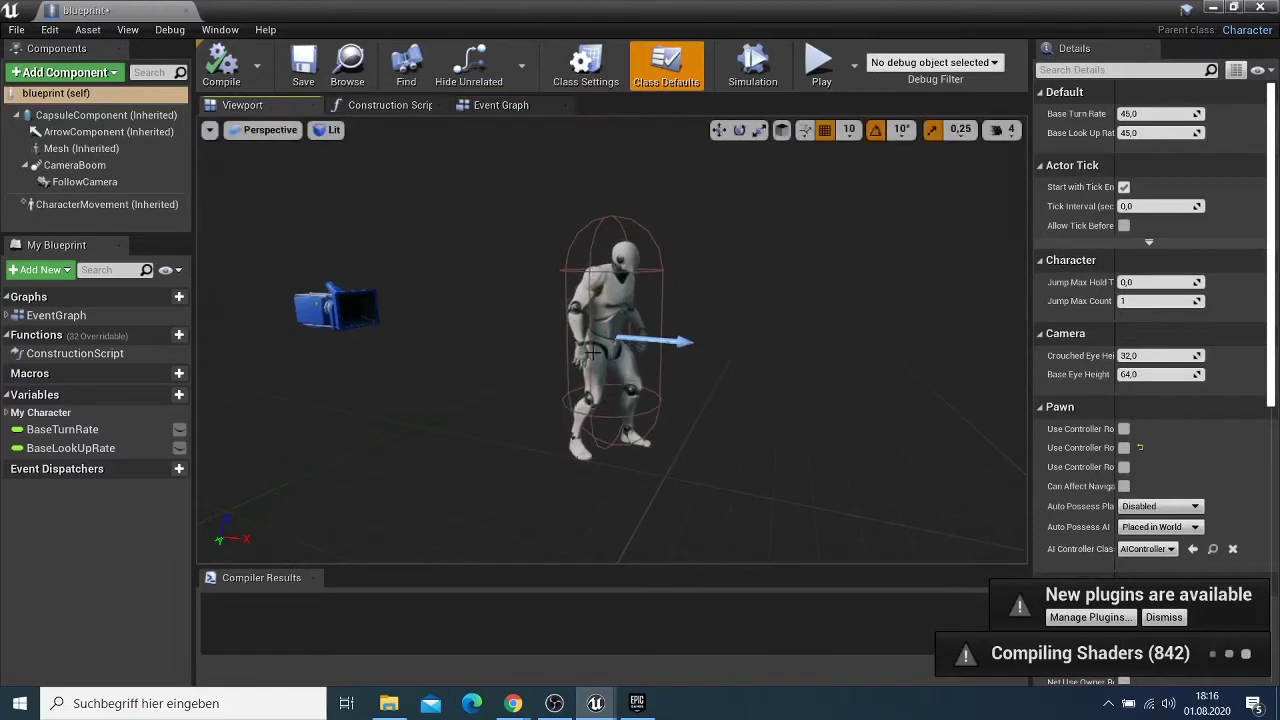
{"action": "left_click", "coordinate": [608, 330]}
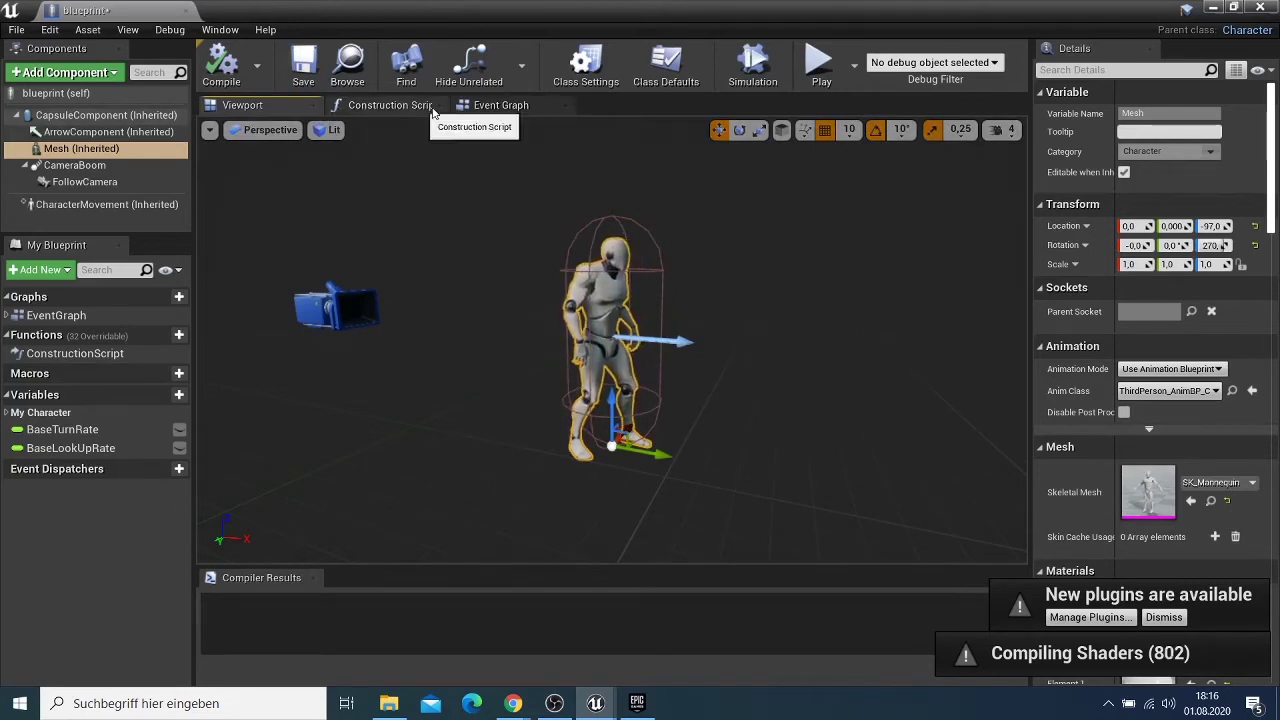
{"action": "left_click", "coordinate": [534, 112]}
{"action": "left_click", "coordinate": [293, 107]}
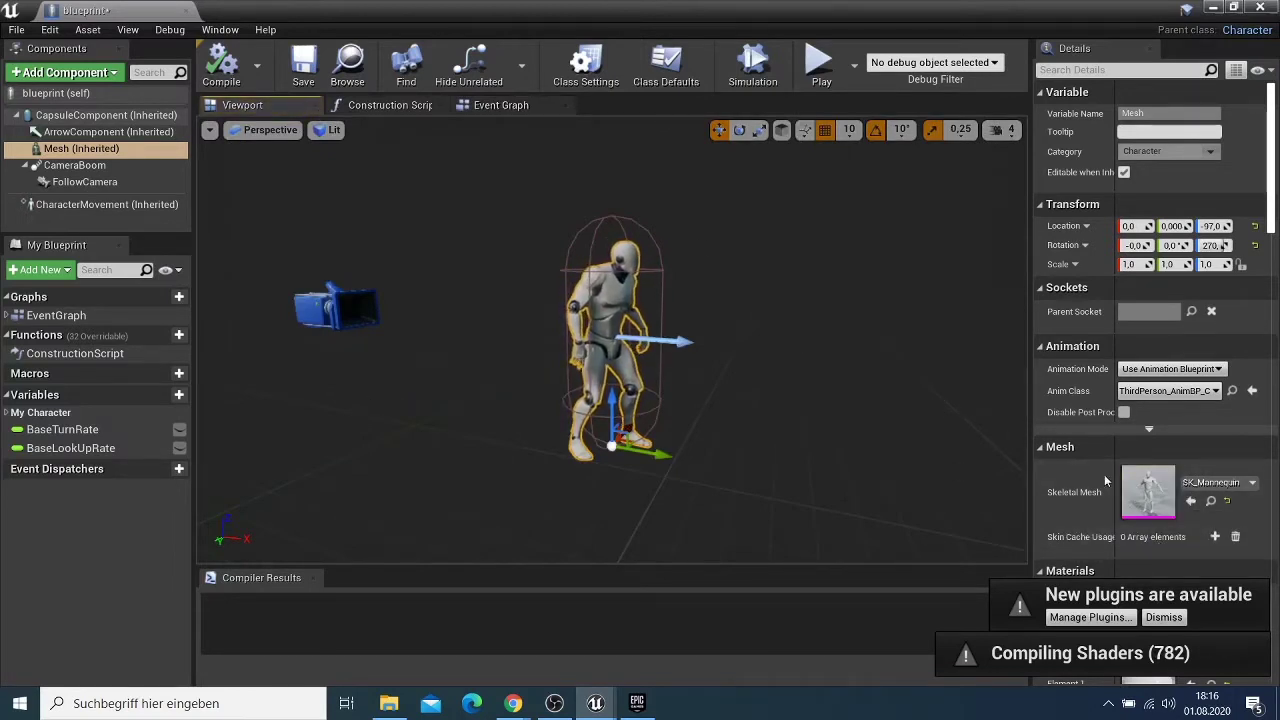
{"action": "left_click", "coordinate": [1216, 483]}
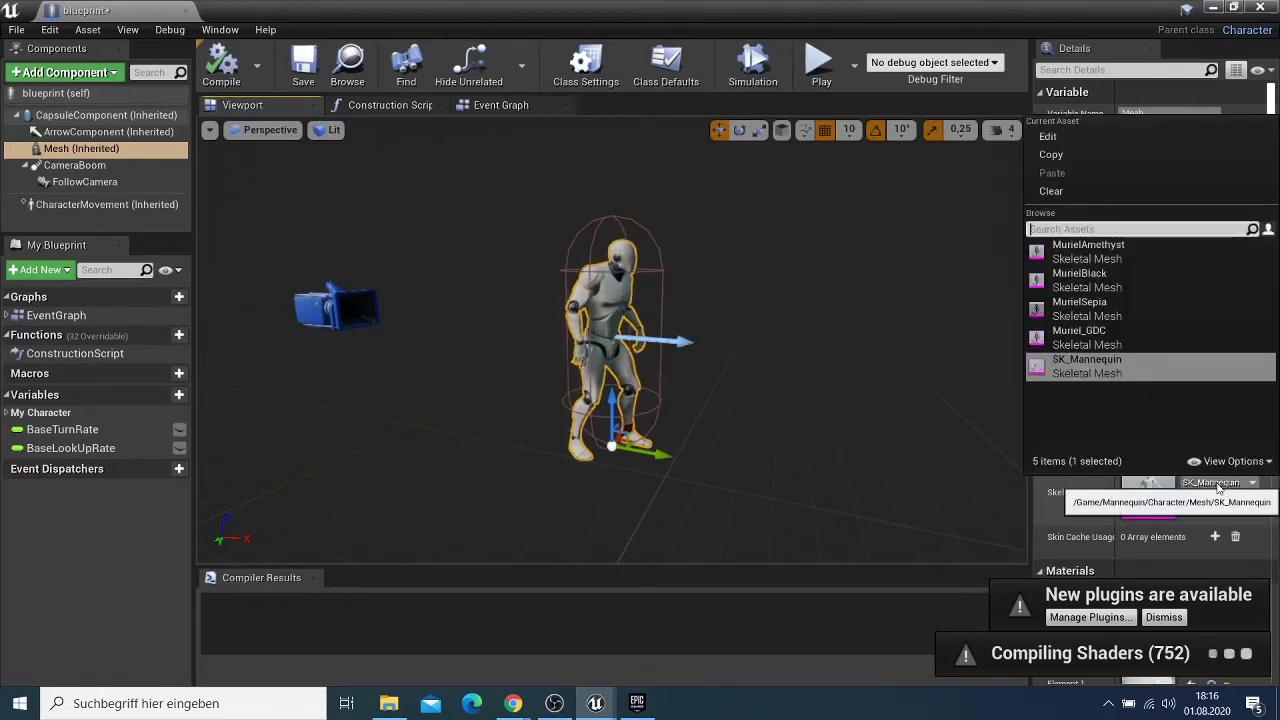
{"action": "left_click", "coordinate": [1142, 284]}
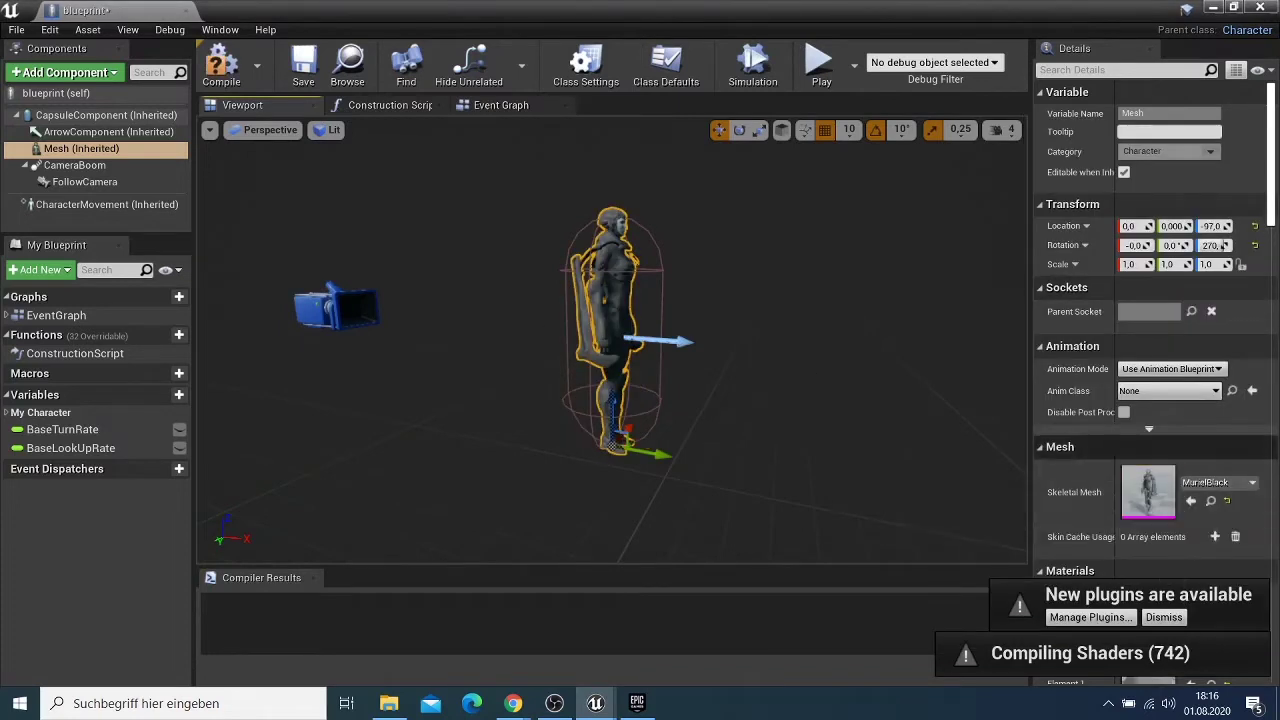
Set the mesh's anim class to Muriel_AnimBlueprint with Use Animation Blueprint mode, and save and close the duplicated blueprint.
{"action": "left_click", "coordinate": [1168, 369]}
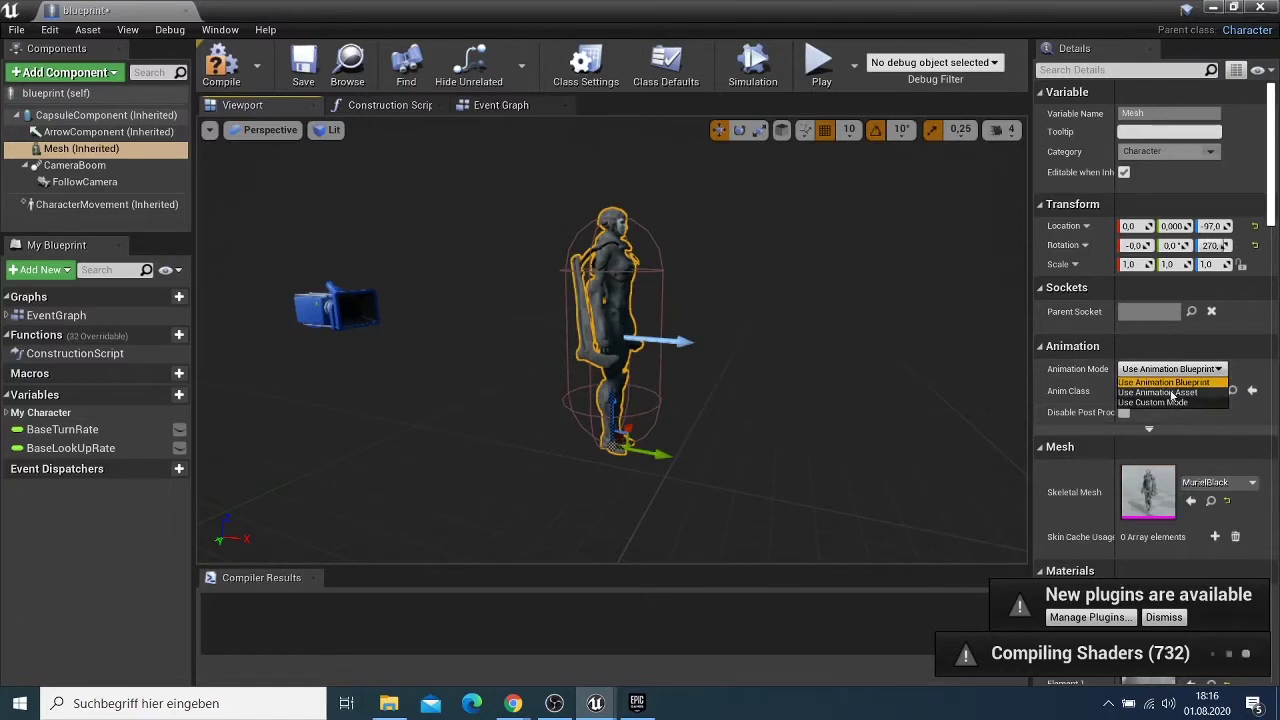
{"action": "left_click", "coordinate": [1170, 383]}
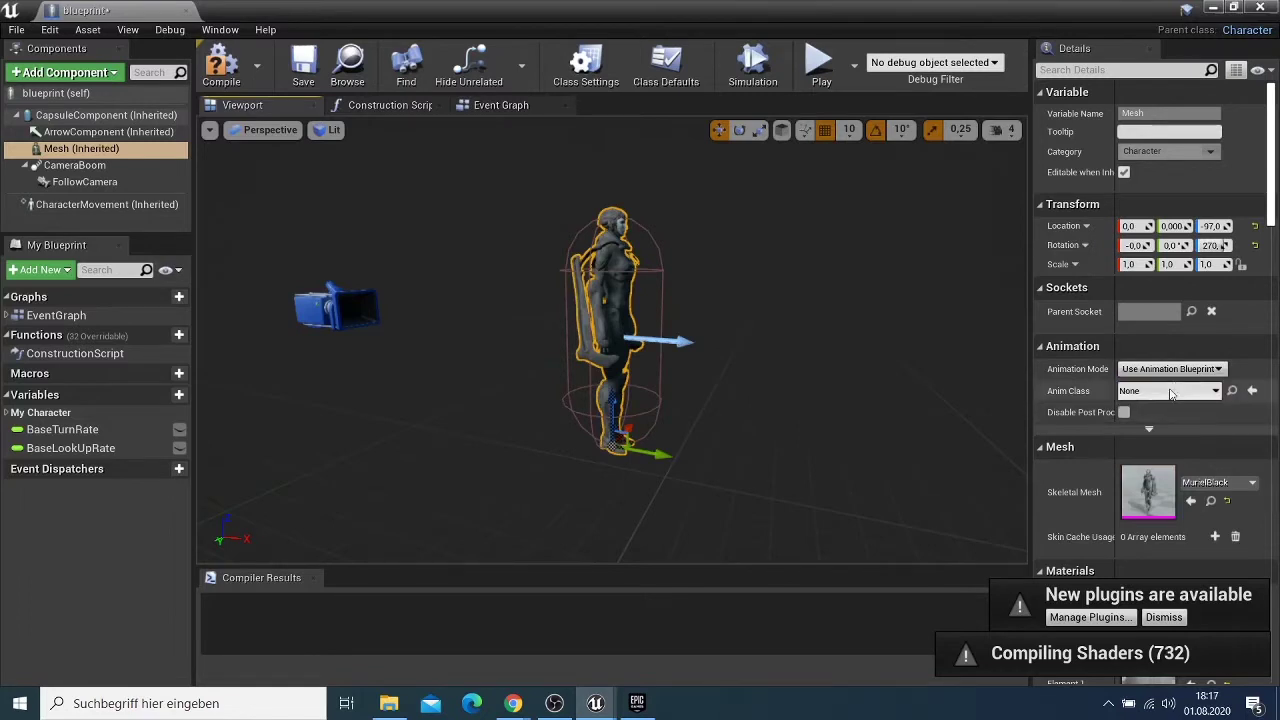
{"action": "left_click", "coordinate": [1170, 391]}
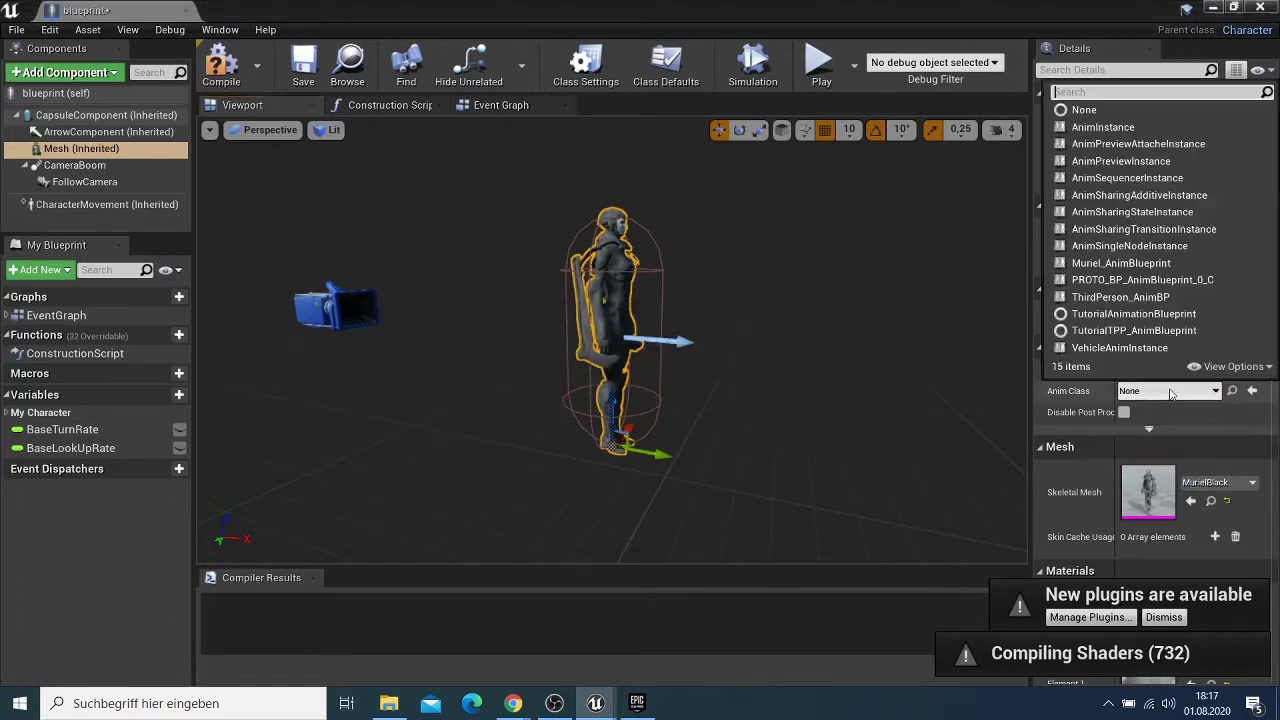
{"action": "left_click", "coordinate": [1108, 264]}
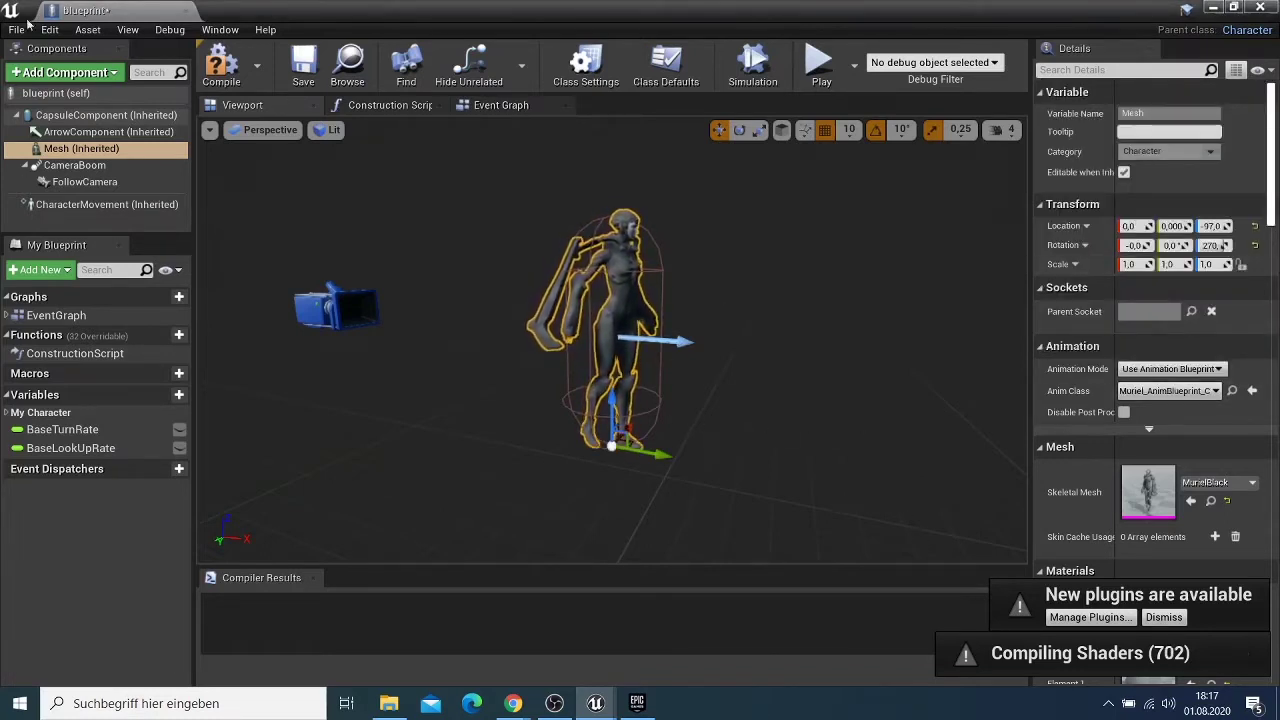
{"action": "left_click", "coordinate": [303, 84]}
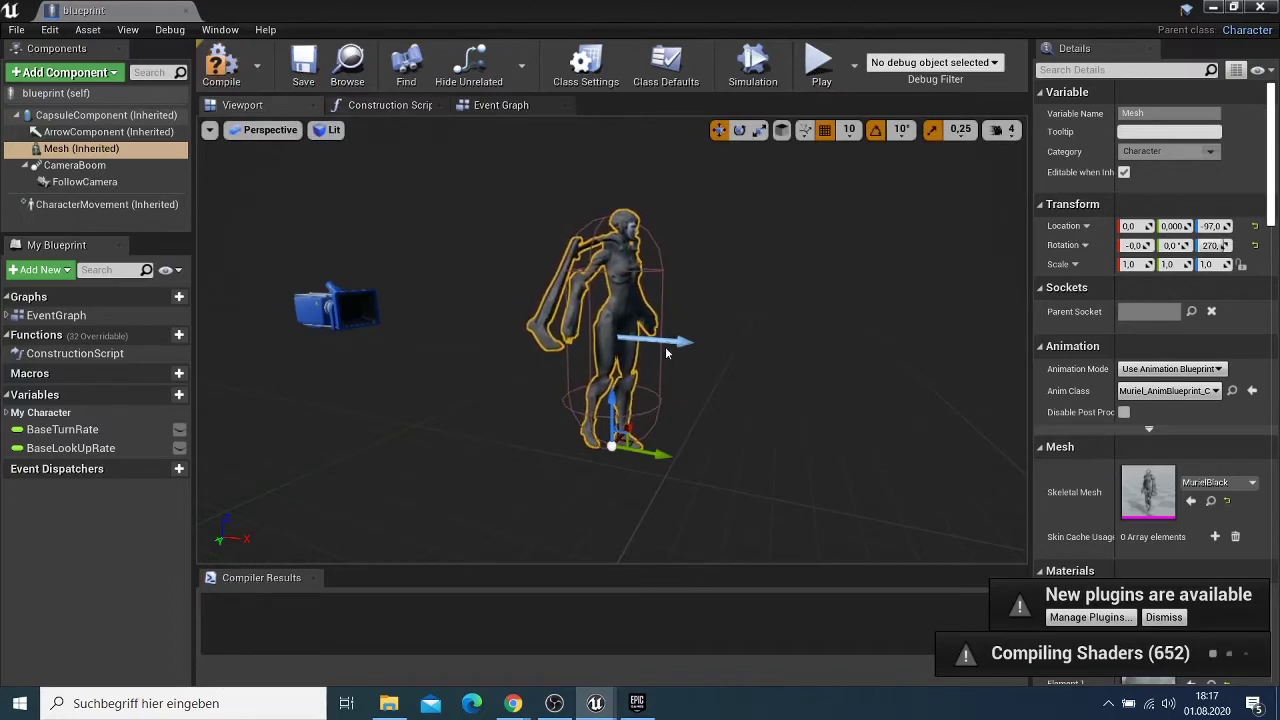
{"action": "left_click", "coordinate": [187, 10]}
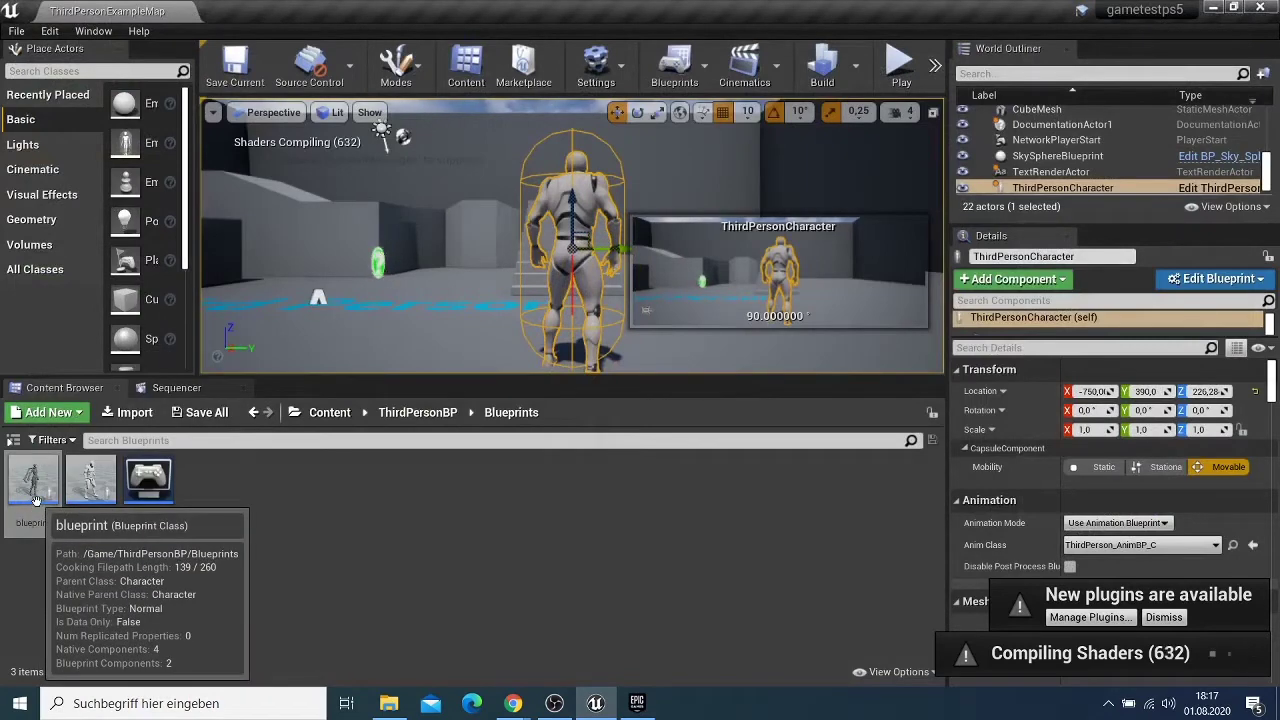
Open the original ThirdPersonCharacter blueprint in its viewport and set its character mesh's skeletal mesh to MurielBlack.
{"action": "left_click", "coordinate": [34, 497]}
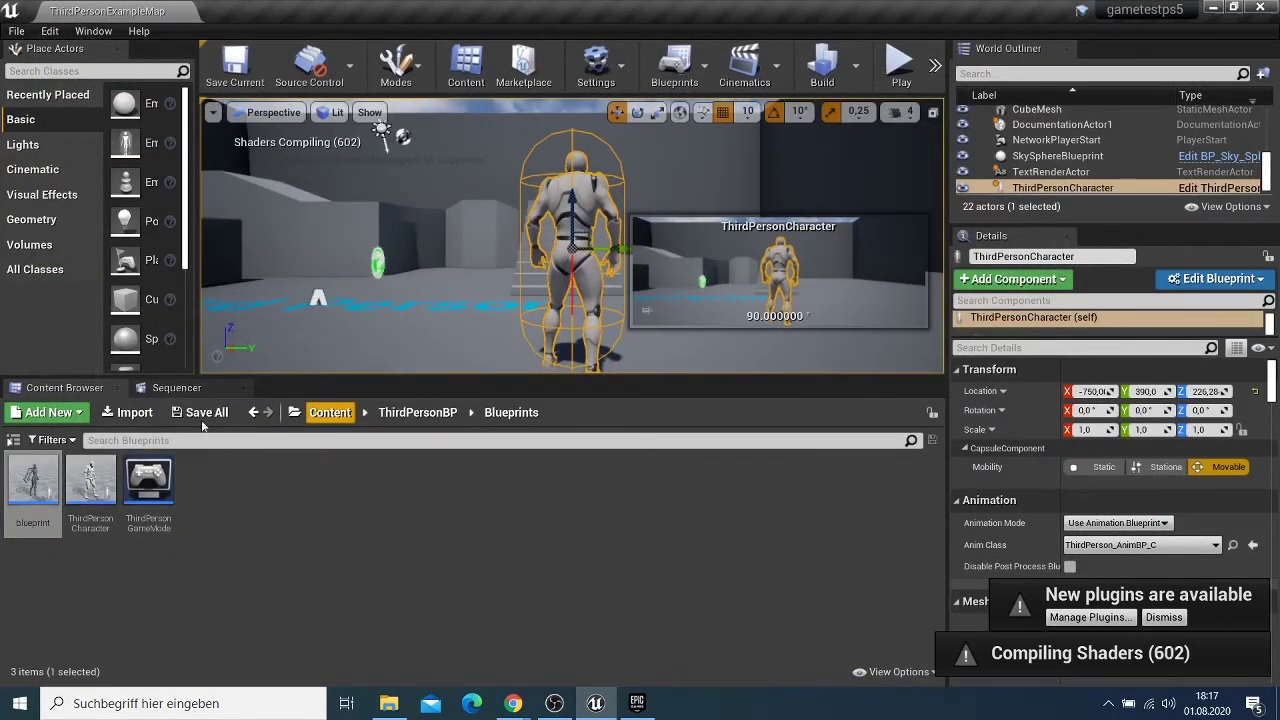
{"action": "left_click", "coordinate": [88, 485]}
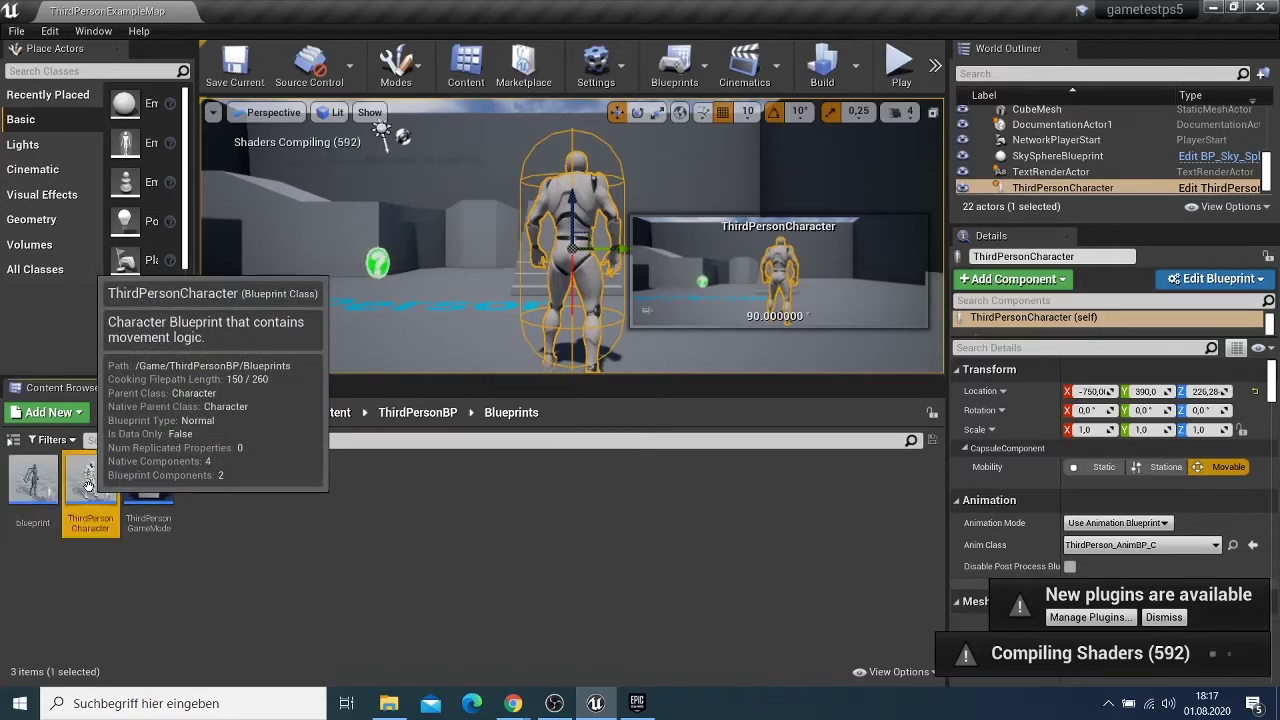
{"action": "double_click", "coordinate": [89, 487]}
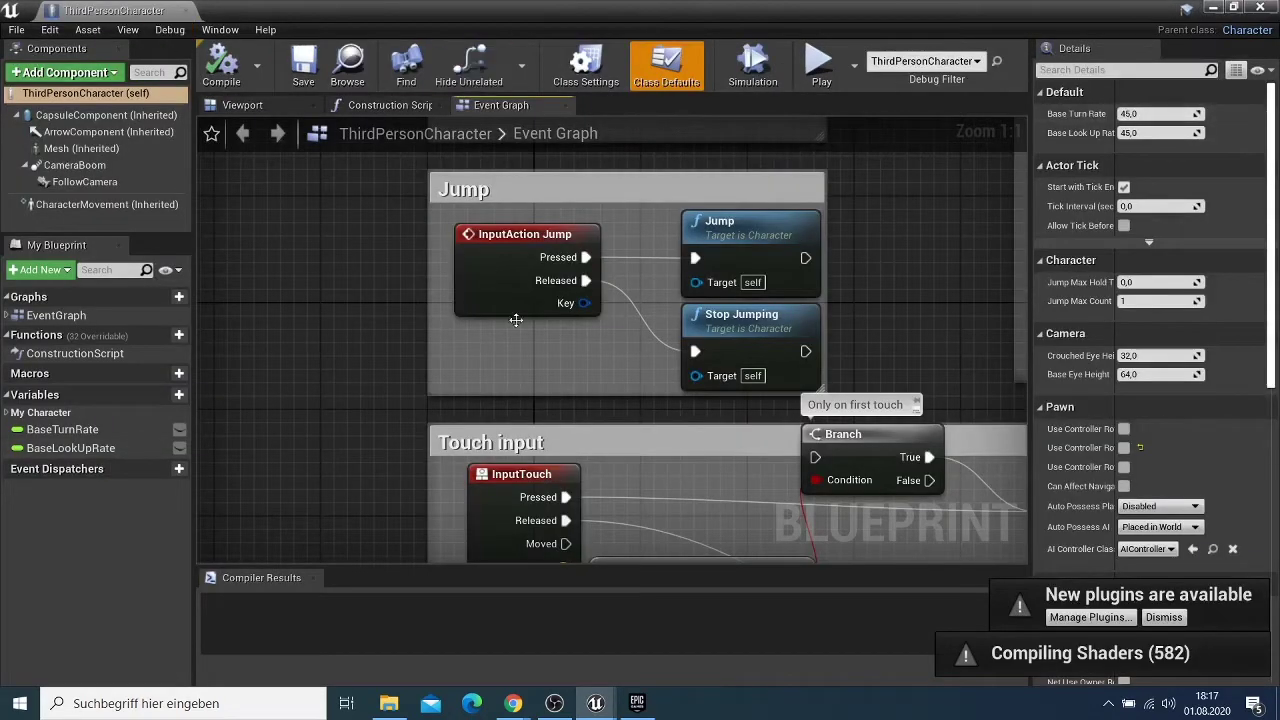
{"action": "left_click", "coordinate": [243, 112]}
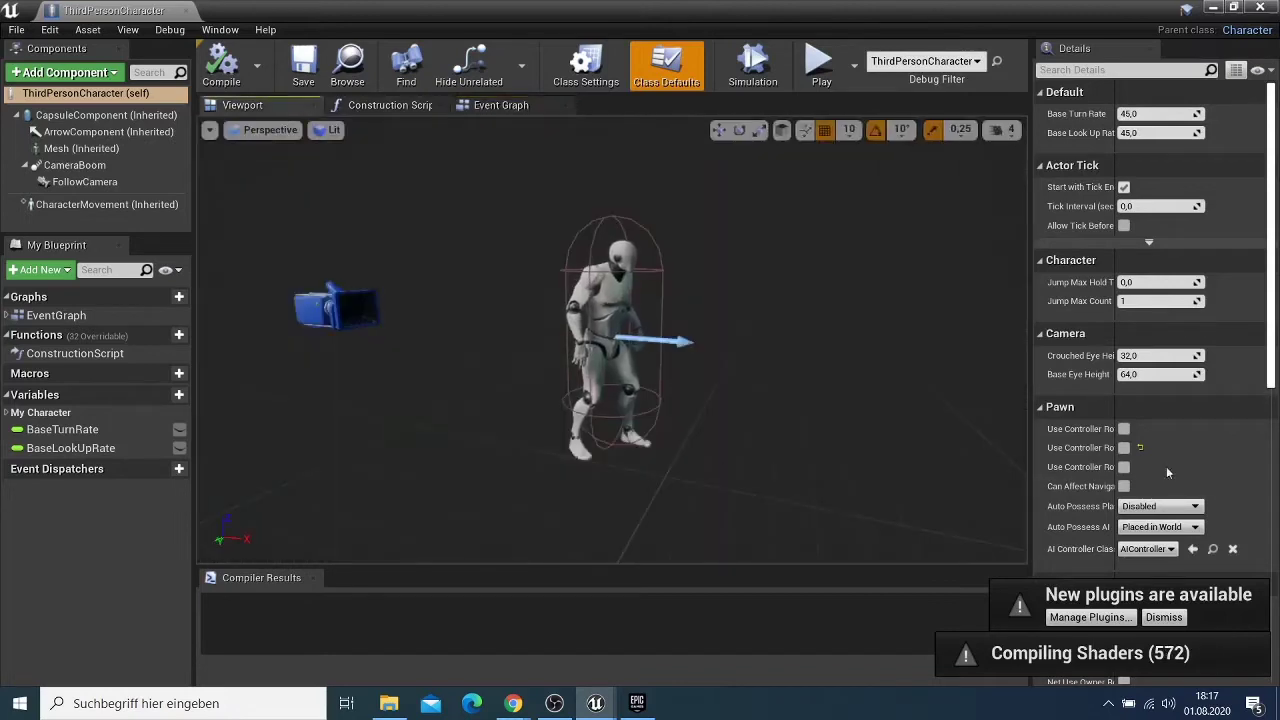
{"action": "left_click", "coordinate": [590, 305]}
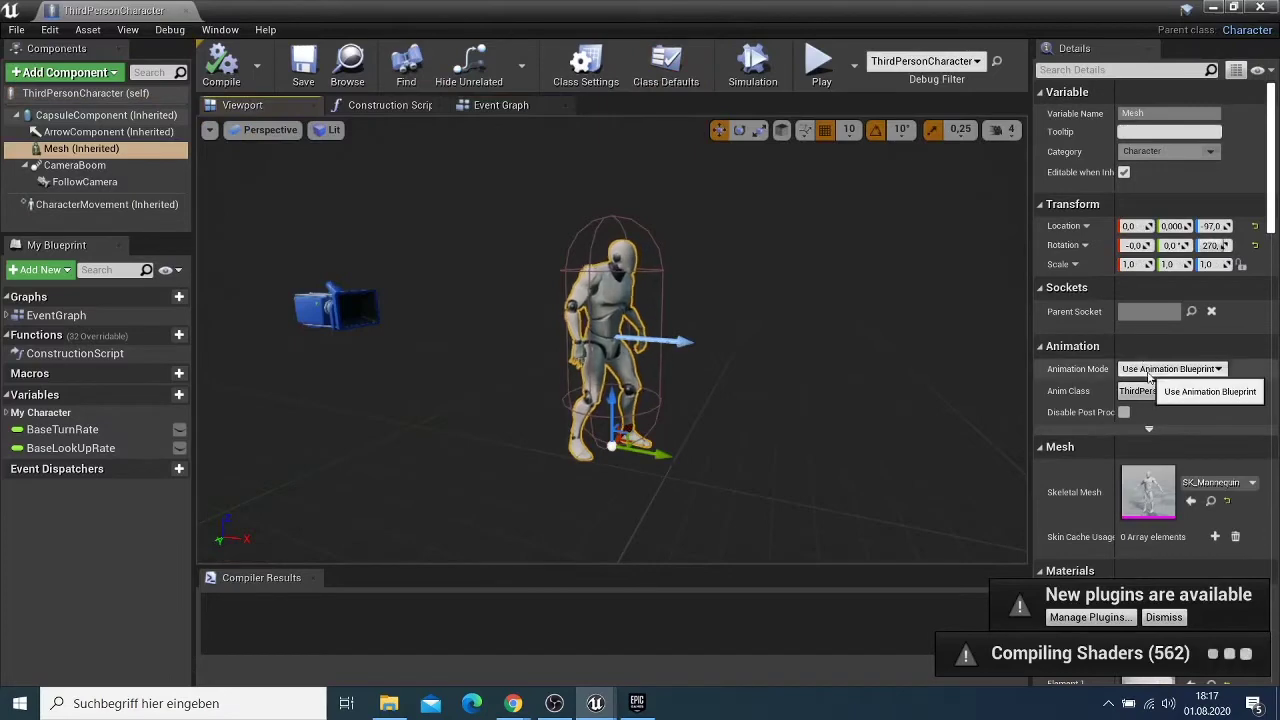
{"action": "left_click", "coordinate": [1193, 484]}
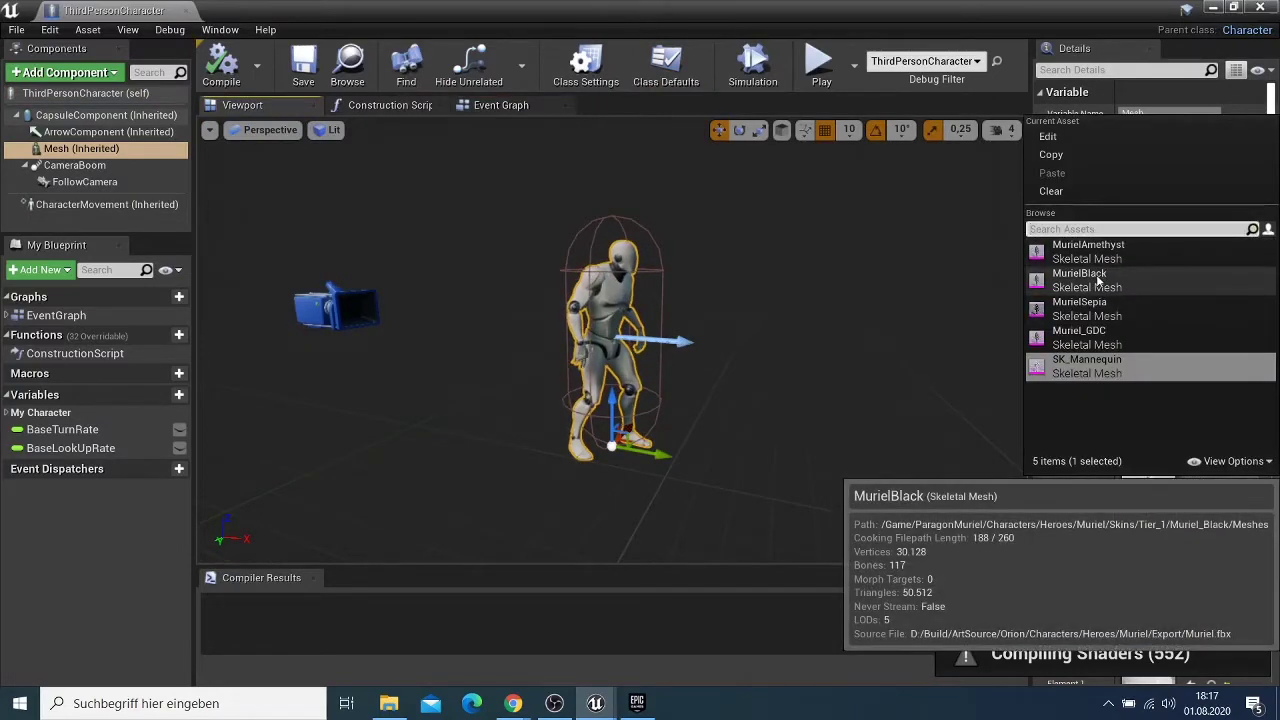
{"action": "left_click", "coordinate": [1085, 278]}
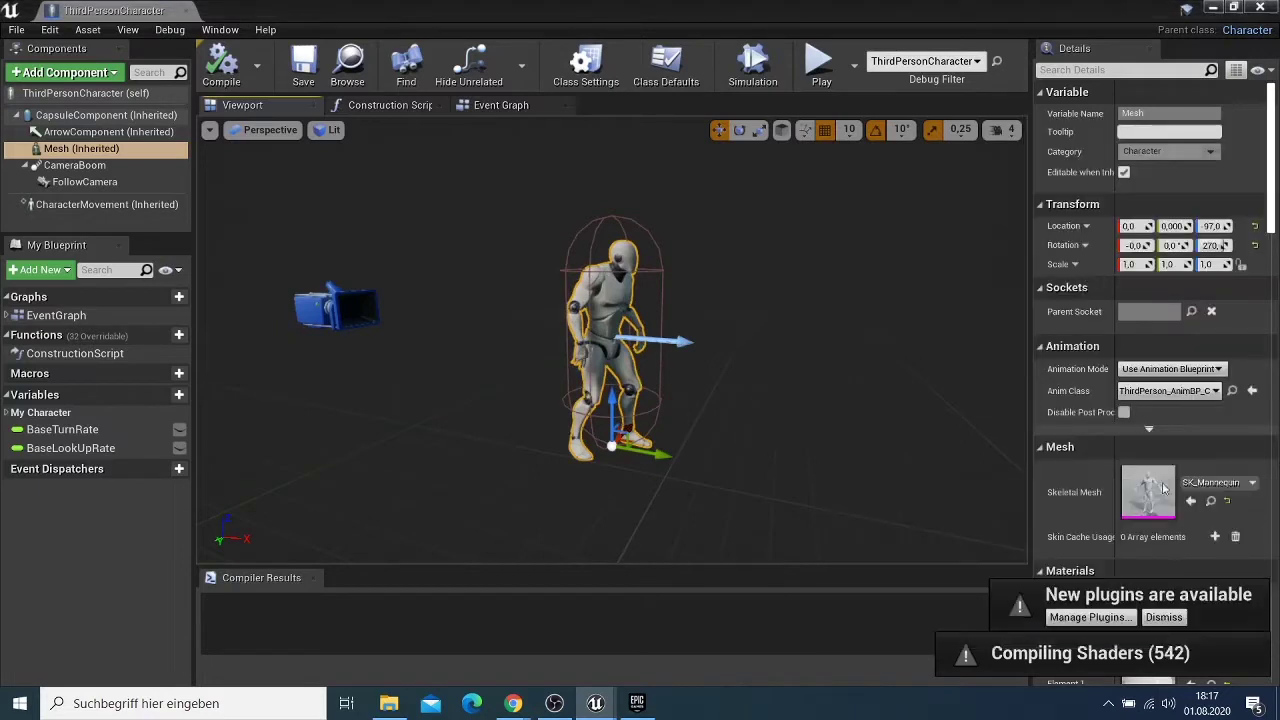
Set the anim class of ThirdPersonCharacter's mesh to Muriel_AnimBlueprint and close the blueprint editor.
{"action": "left_click", "coordinate": [1157, 392]}
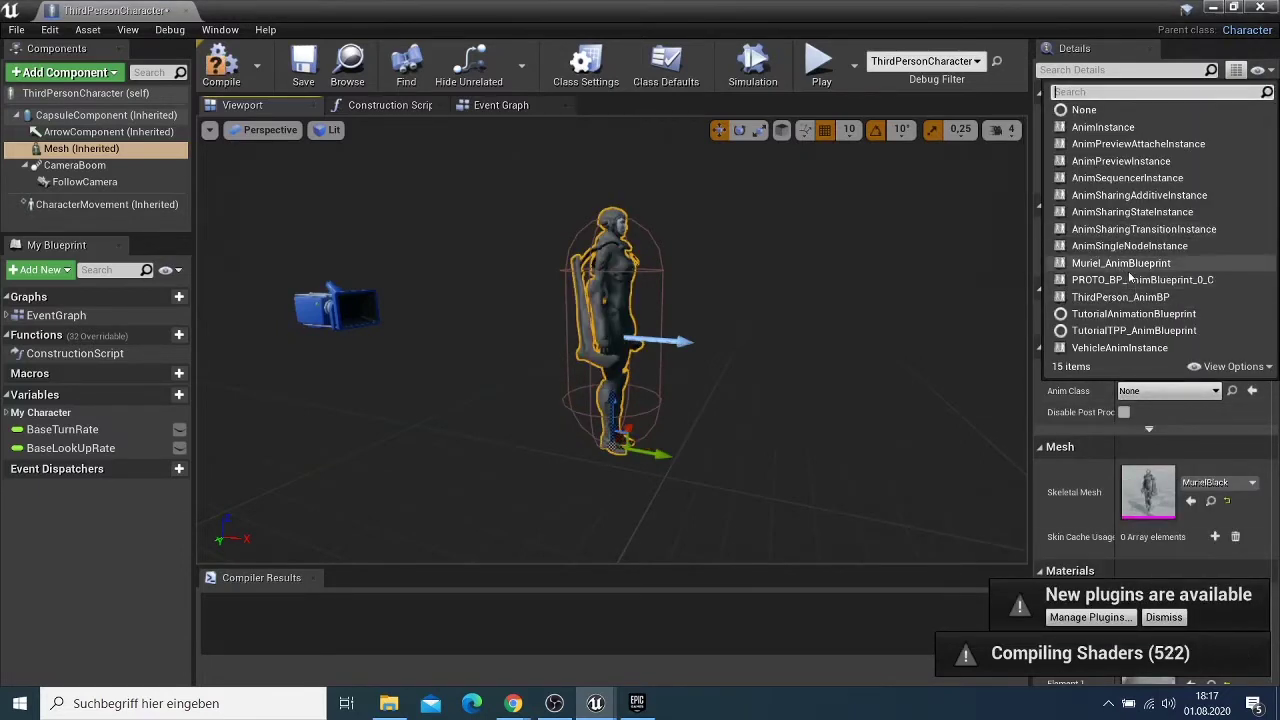
{"action": "left_click", "coordinate": [1120, 263]}
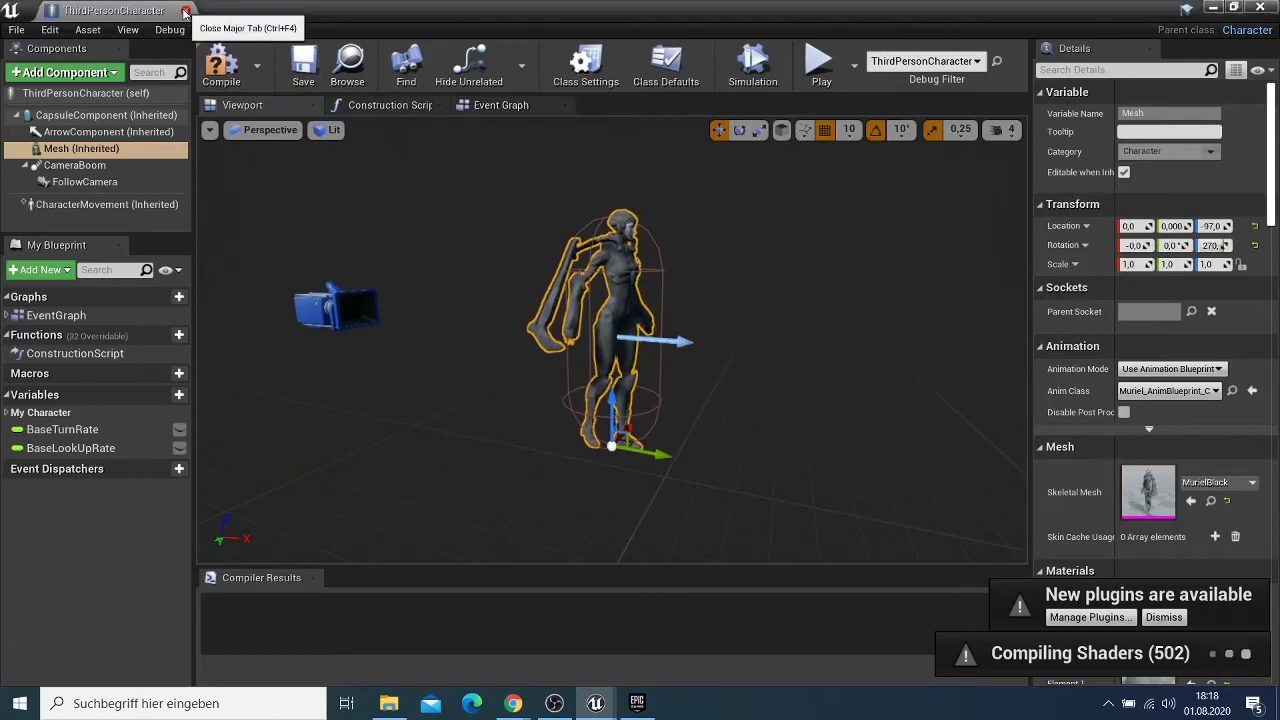
{"action": "left_click", "coordinate": [184, 11]}
Examine the ThirdPersonCharacter's new Muriel mesh in the level from near and far, and return to the Content folder.
{"action": "scroll", "coordinate": [556, 222], "scroll_direction": "down", "scroll_amount": 3}
{"action": "scroll", "coordinate": [556, 222], "scroll_direction": "down", "scroll_amount": 1}
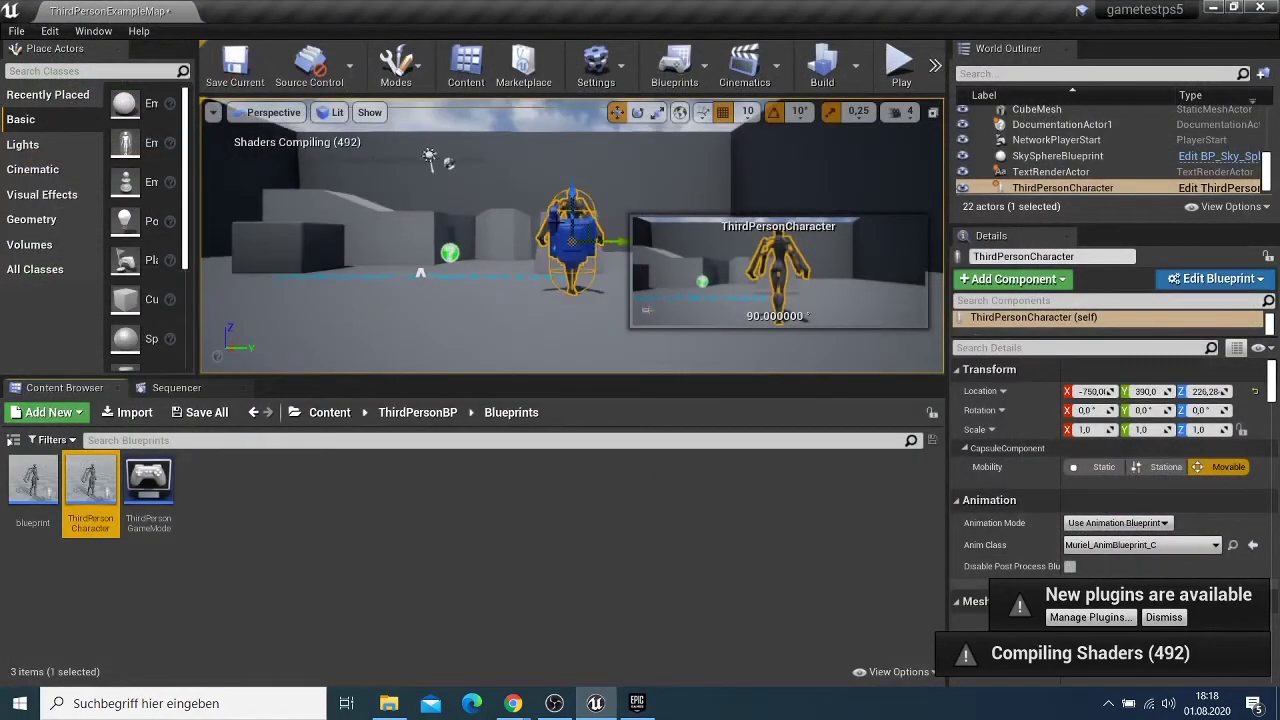
{"action": "scroll", "coordinate": [556, 222], "scroll_direction": "up", "scroll_amount": 3}
{"action": "scroll", "coordinate": [556, 222], "scroll_direction": "down", "scroll_amount": 1}
{"action": "scroll", "coordinate": [556, 222], "scroll_direction": "up", "scroll_amount": 2}
{"action": "left_click_drag", "start_coordinate": [556, 222], "coordinate": [517, 262]}
{"action": "scroll", "coordinate": [571, 236], "scroll_direction": "up", "scroll_amount": 5}
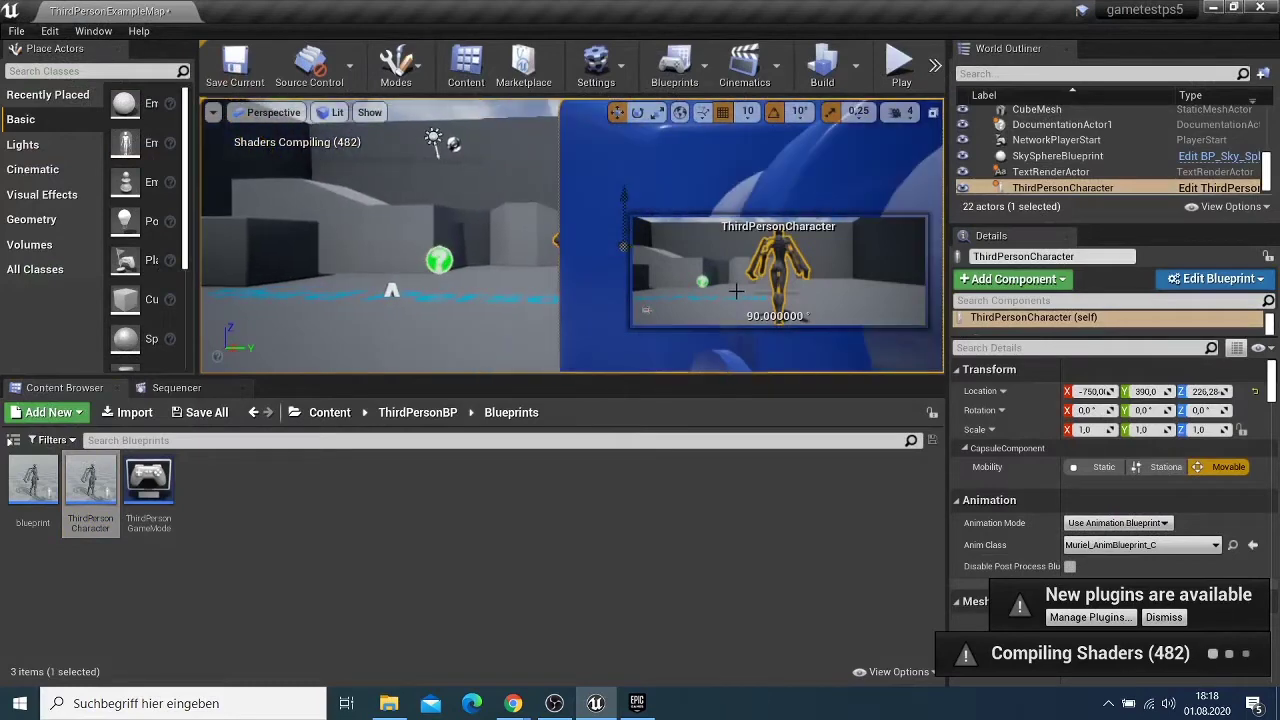
{"action": "left_click_drag", "start_coordinate": [650, 294], "coordinate": [729, 294]}
{"action": "scroll", "coordinate": [729, 294], "scroll_direction": "down", "scroll_amount": 4}
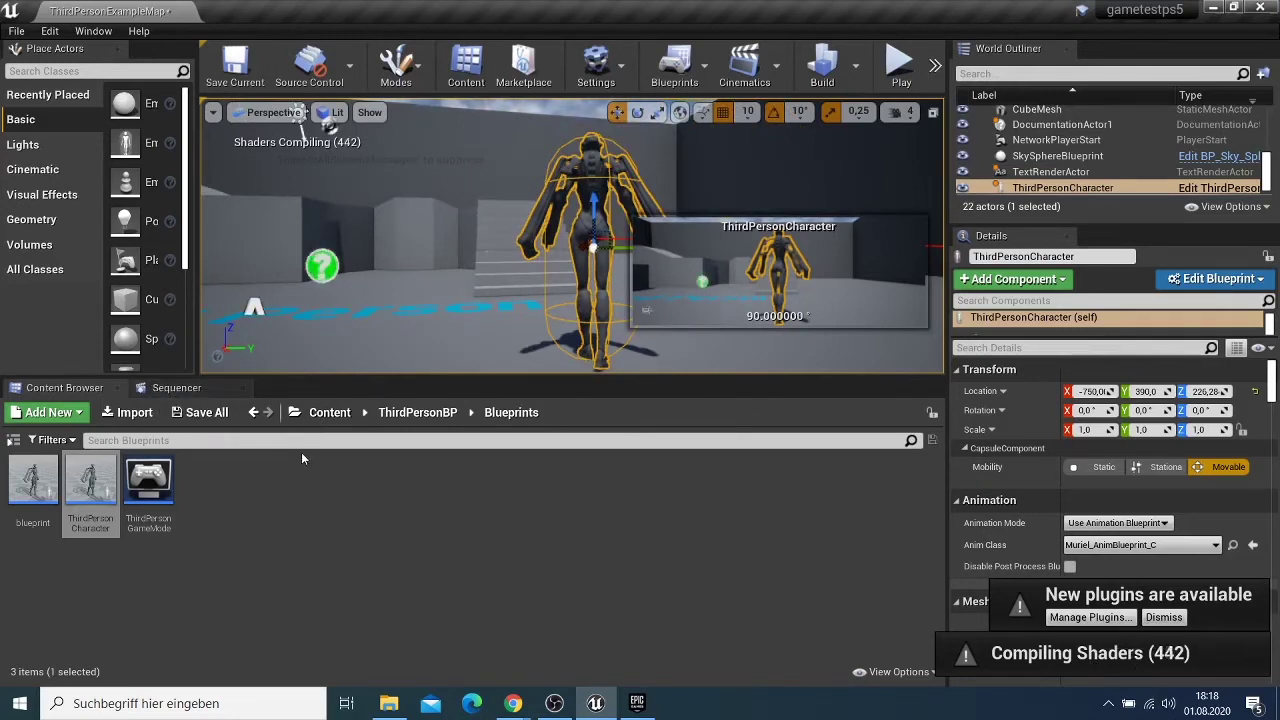
{"action": "left_click", "coordinate": [255, 413]}
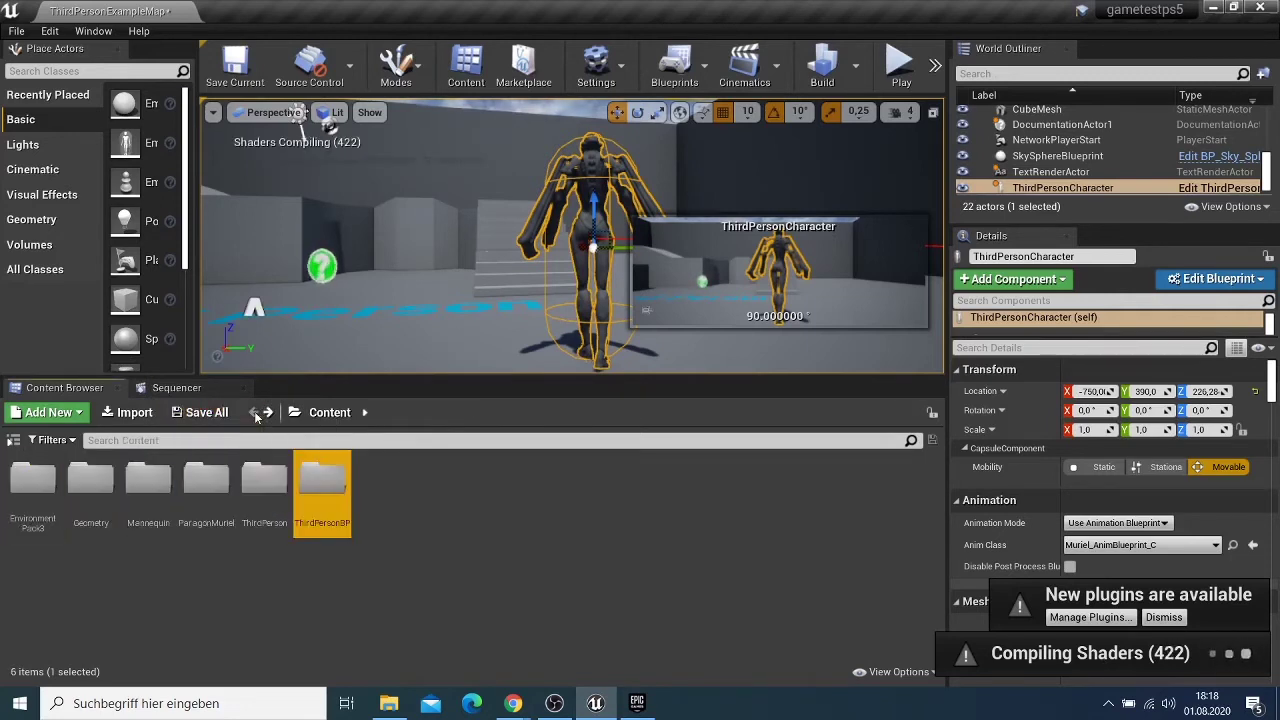
Open the DemoMap4 level from EnvironmentPack3's Maps folder without saving the pending changes.
{"action": "double_click", "coordinate": [35, 482]}
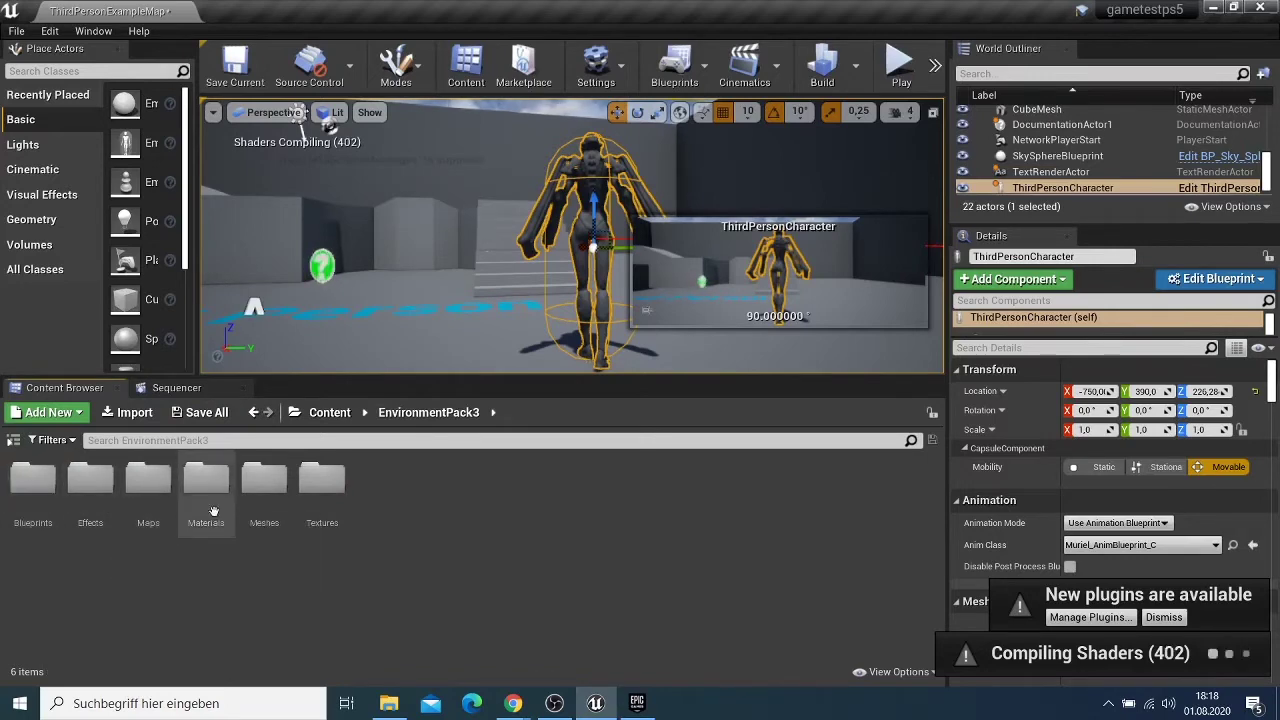
{"action": "left_click", "coordinate": [150, 488]}
{"action": "double_click", "coordinate": [150, 488]}
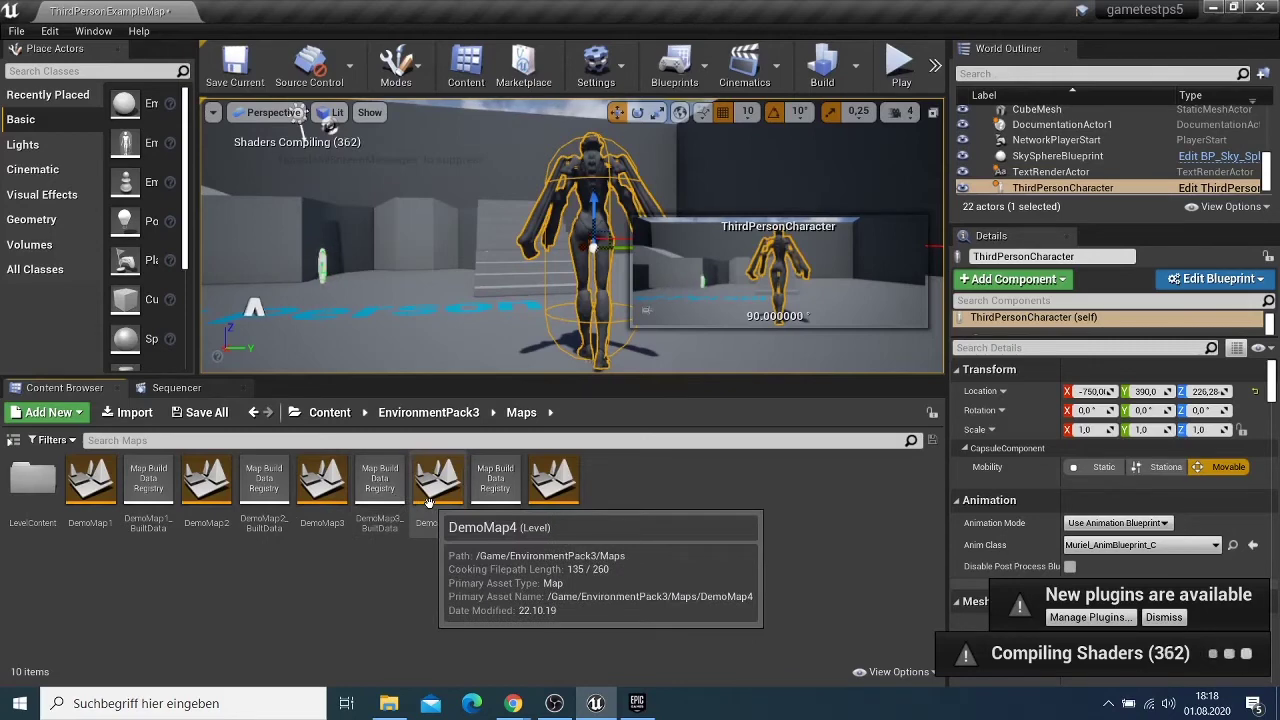
{"action": "double_click", "coordinate": [430, 505]}
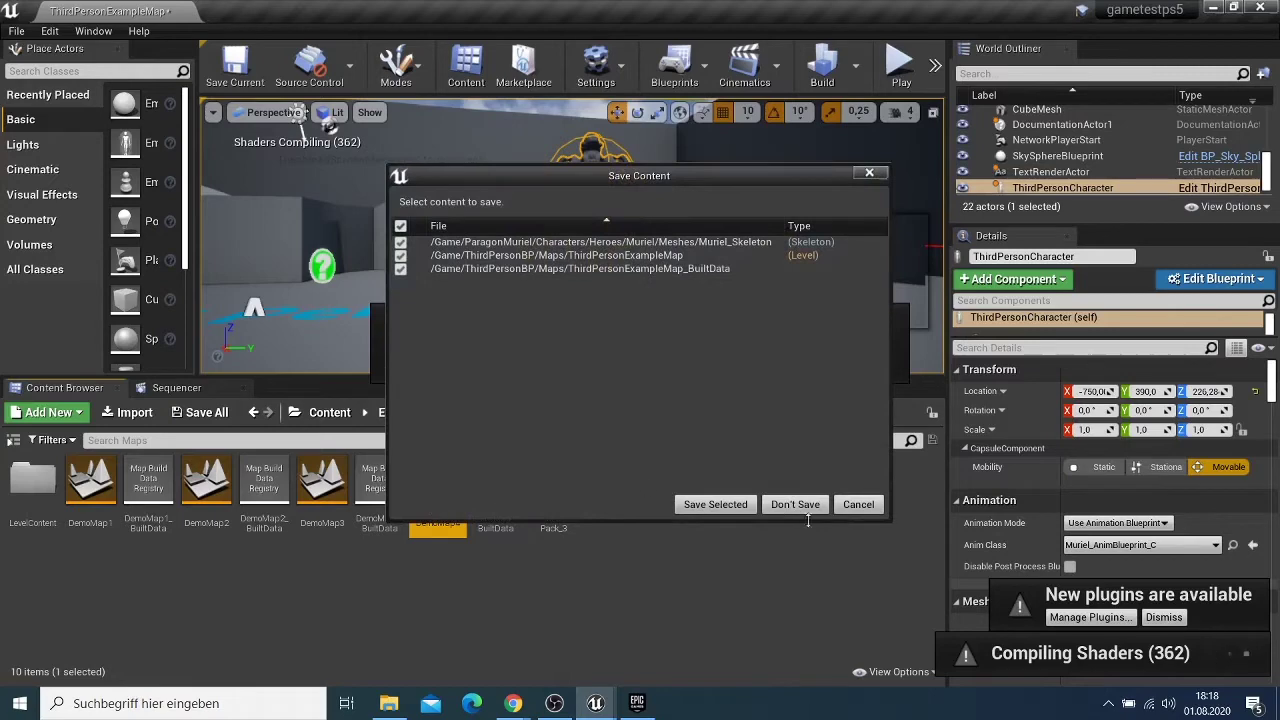
{"action": "left_click", "coordinate": [794, 504]}
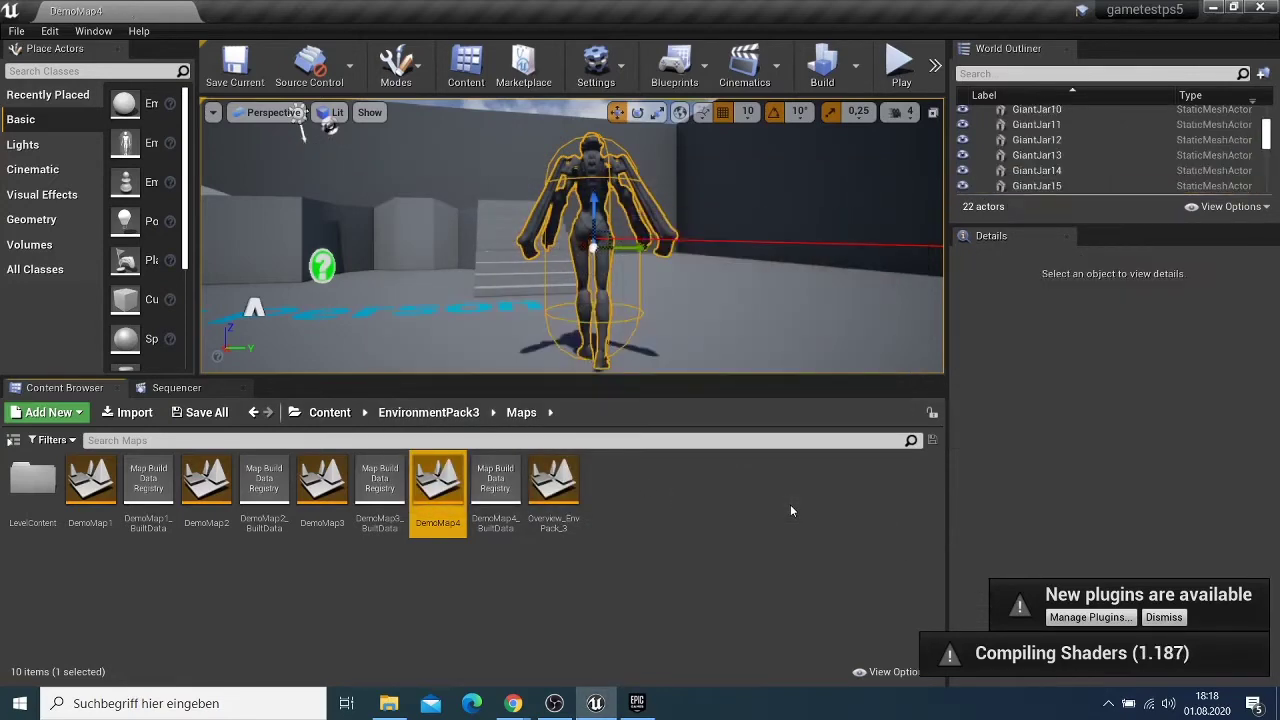
Examine the DemoMap4 temple hall around the blue camera model, from close up and from farther back.
{"action": "scroll", "coordinate": [559, 276], "scroll_direction": "down", "scroll_amount": 2}
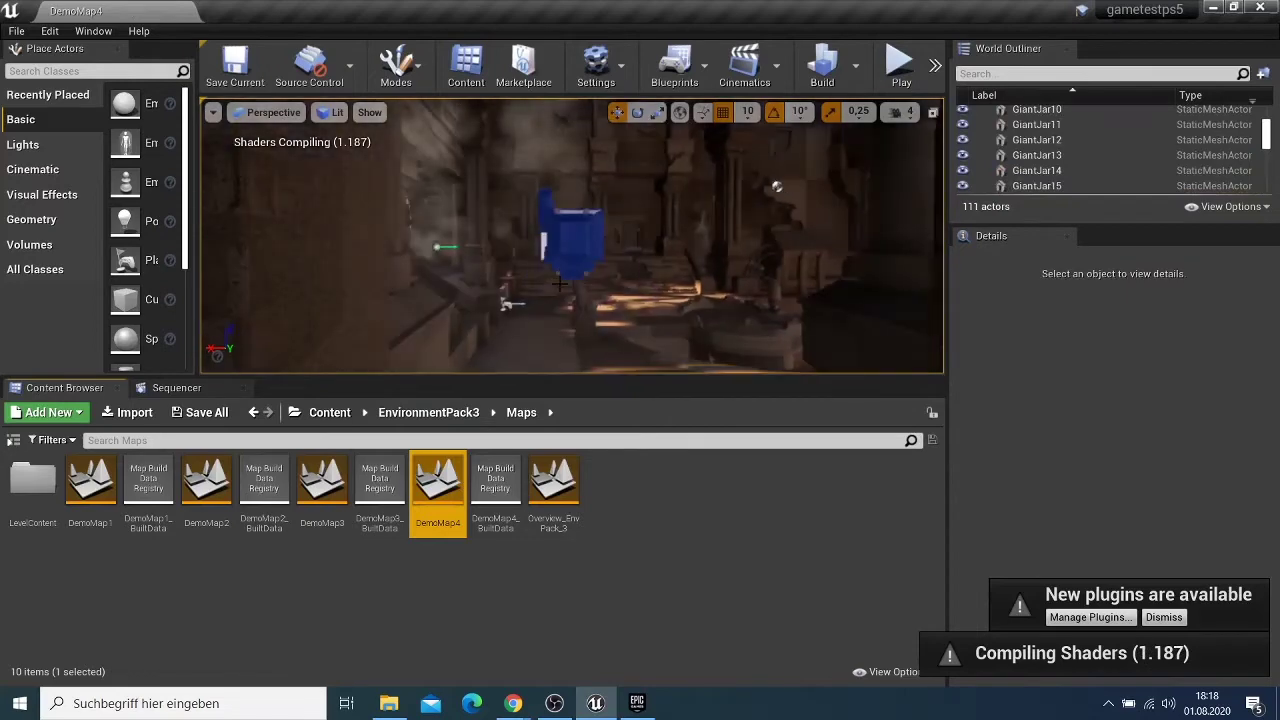
{"action": "scroll", "coordinate": [559, 284], "scroll_direction": "down", "scroll_amount": 5}
{"action": "scroll", "coordinate": [559, 284], "scroll_direction": "up", "scroll_amount": 3}
{"action": "scroll", "coordinate": [559, 284], "scroll_direction": "up", "scroll_amount": 4}
{"action": "left_click_drag", "start_coordinate": [559, 284], "coordinate": [600, 350]}
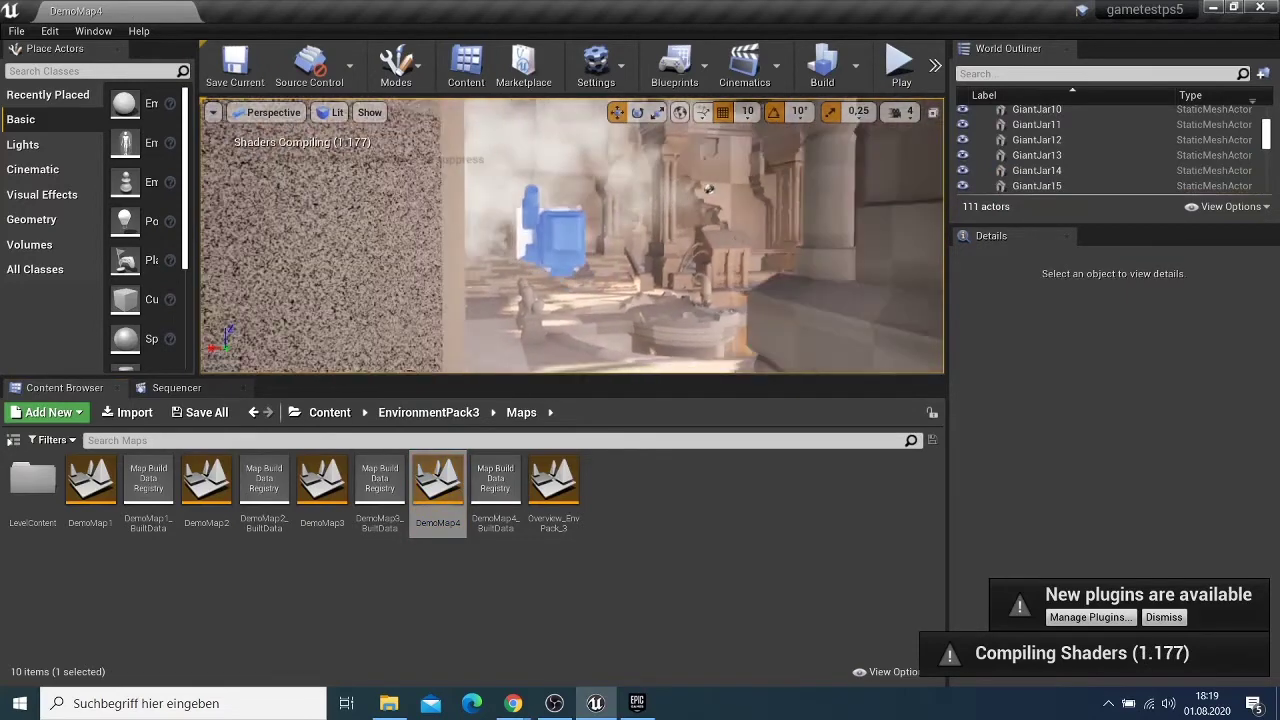
{"action": "scroll", "coordinate": [560, 302], "scroll_direction": "down", "scroll_amount": 4}
{"action": "scroll", "coordinate": [560, 302], "scroll_direction": "up", "scroll_amount": 5}
{"action": "scroll", "coordinate": [560, 302], "scroll_direction": "up", "scroll_amount": 3}
{"action": "left_click_drag", "start_coordinate": [550, 301], "coordinate": [610, 310]}
{"action": "scroll", "coordinate": [550, 301], "scroll_direction": "up", "scroll_amount": 5}
{"action": "scroll", "coordinate": [550, 301], "scroll_direction": "down", "scroll_amount": 4}
{"action": "scroll", "coordinate": [477, 251], "scroll_direction": "down", "scroll_amount": 3}
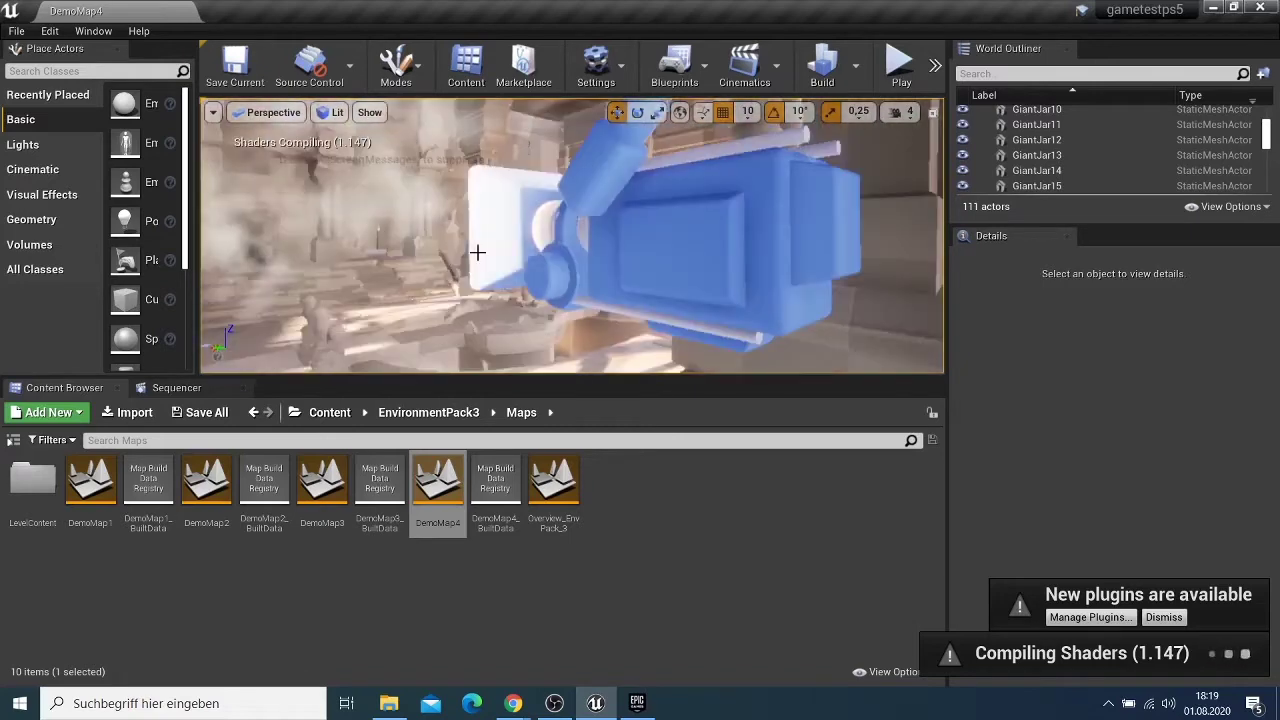
{"action": "scroll", "coordinate": [477, 251], "scroll_direction": "up", "scroll_amount": 3}
{"action": "mouse_move", "coordinate": [477, 251]}
{"action": "left_mouse_down"}
{"action": "mouse_move", "coordinate": [410, 245]}
{"action": "mouse_move", "coordinate": [474, 251]}
{"action": "left_mouse_up"}
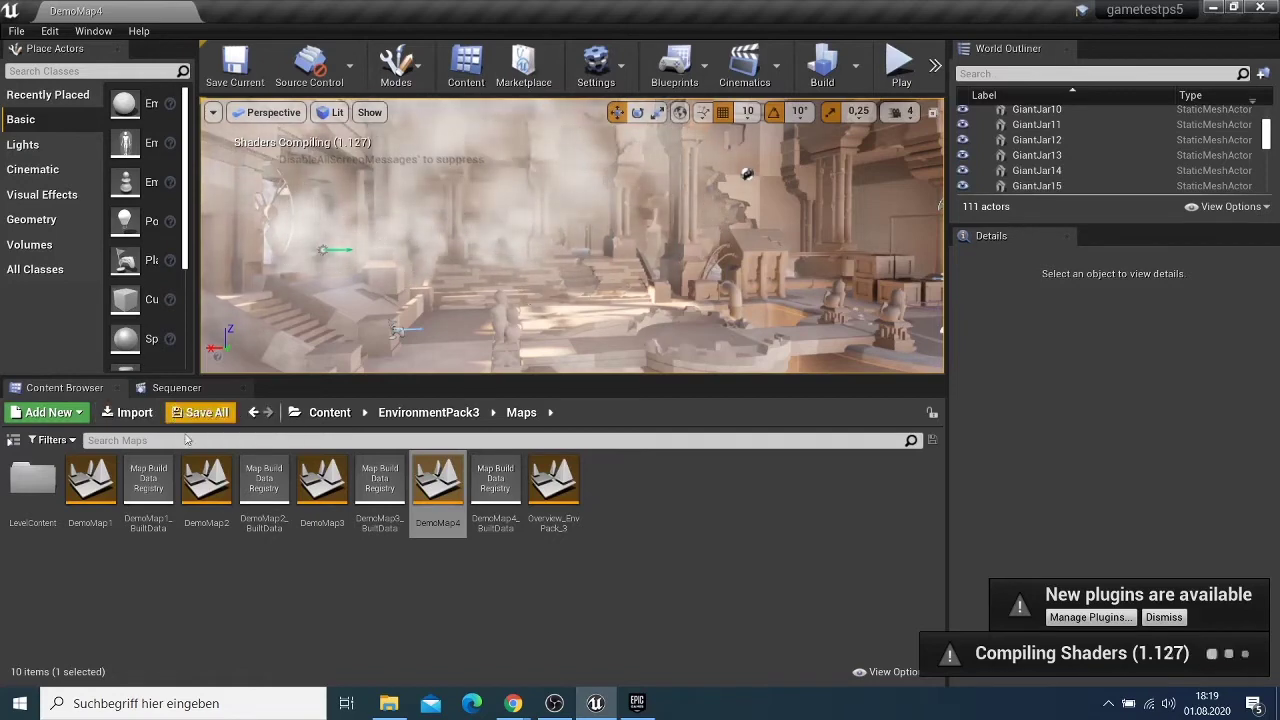
Place the P_ForgeCoalFire effect from EnvironmentPack3's Effects folder in the level at about X 1020, Y -30, Z 40.
{"action": "left_click", "coordinate": [254, 412]}
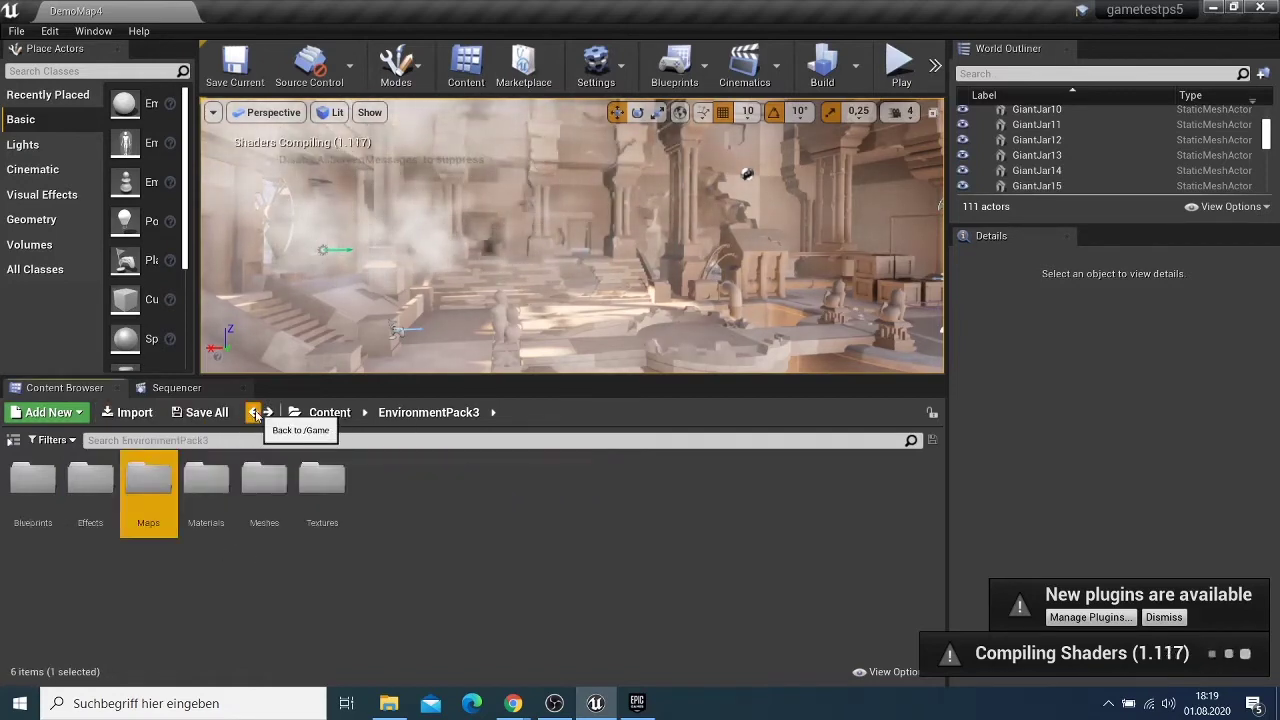
{"action": "left_click", "coordinate": [255, 412]}
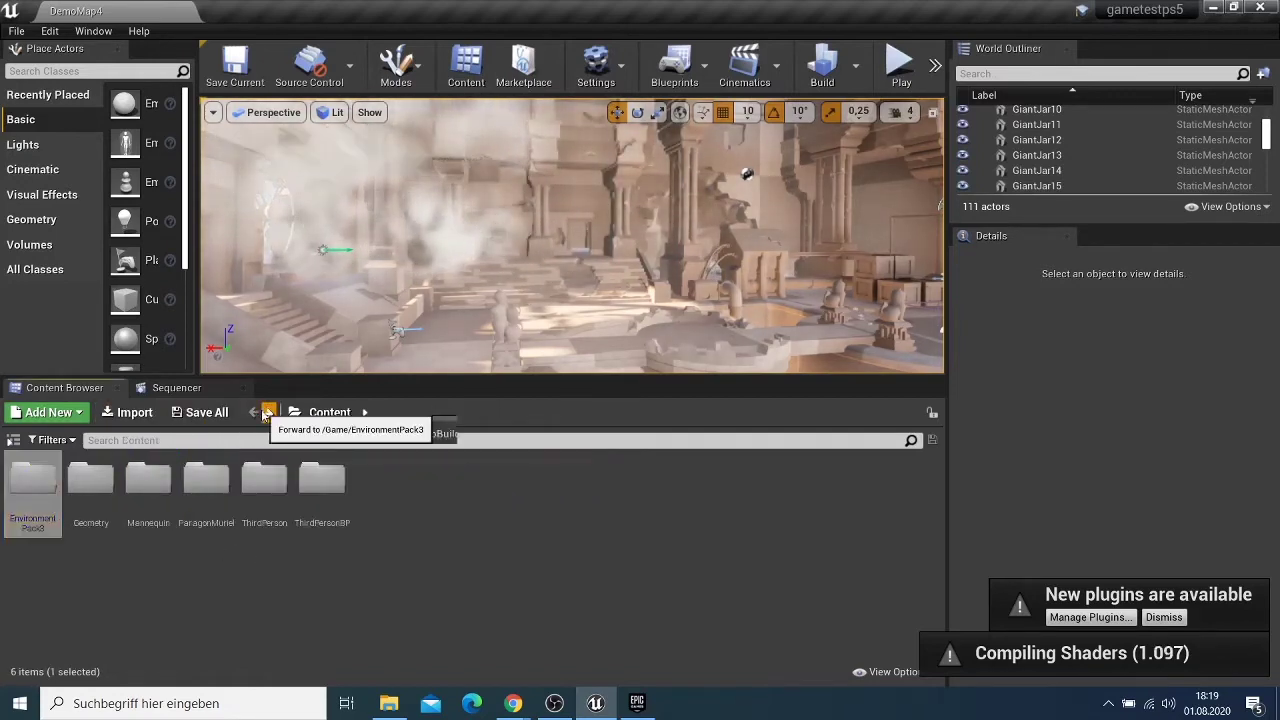
{"action": "left_click", "coordinate": [268, 412]}
{"action": "double_click", "coordinate": [92, 482]}
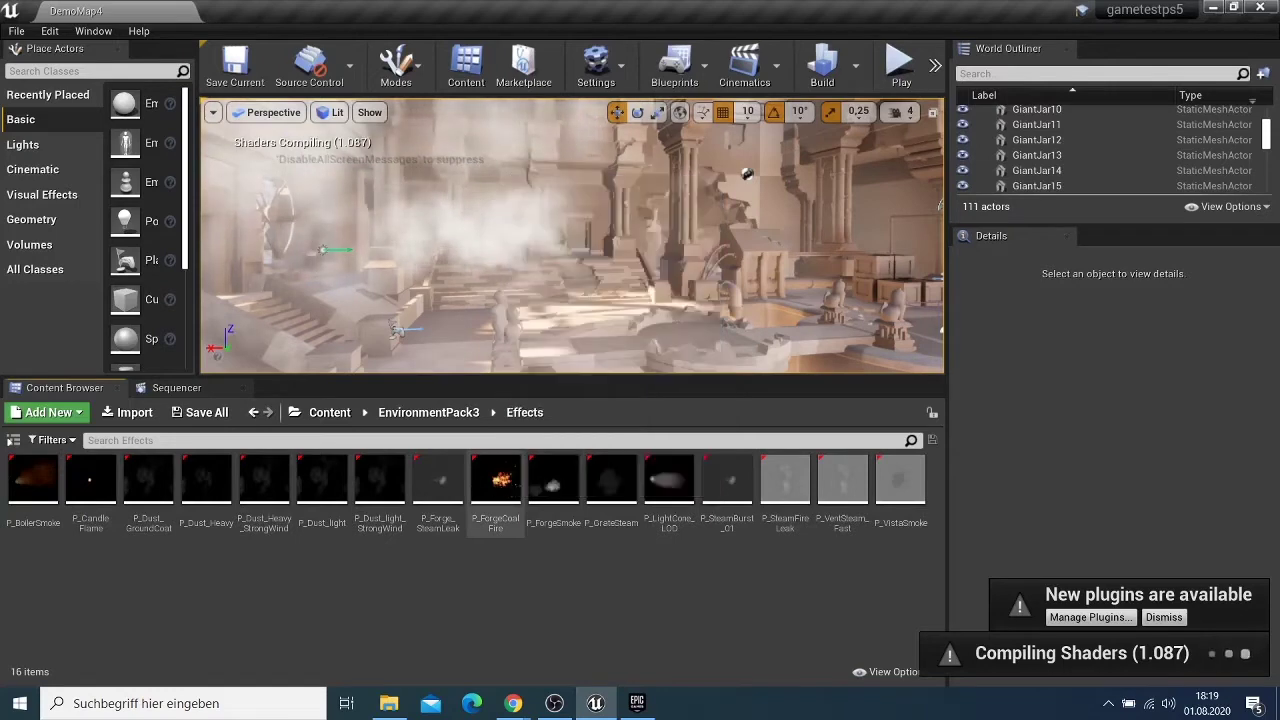
{"action": "left_click", "coordinate": [488, 490]}
{"action": "left_click_drag", "start_coordinate": [488, 490], "coordinate": [713, 340]}
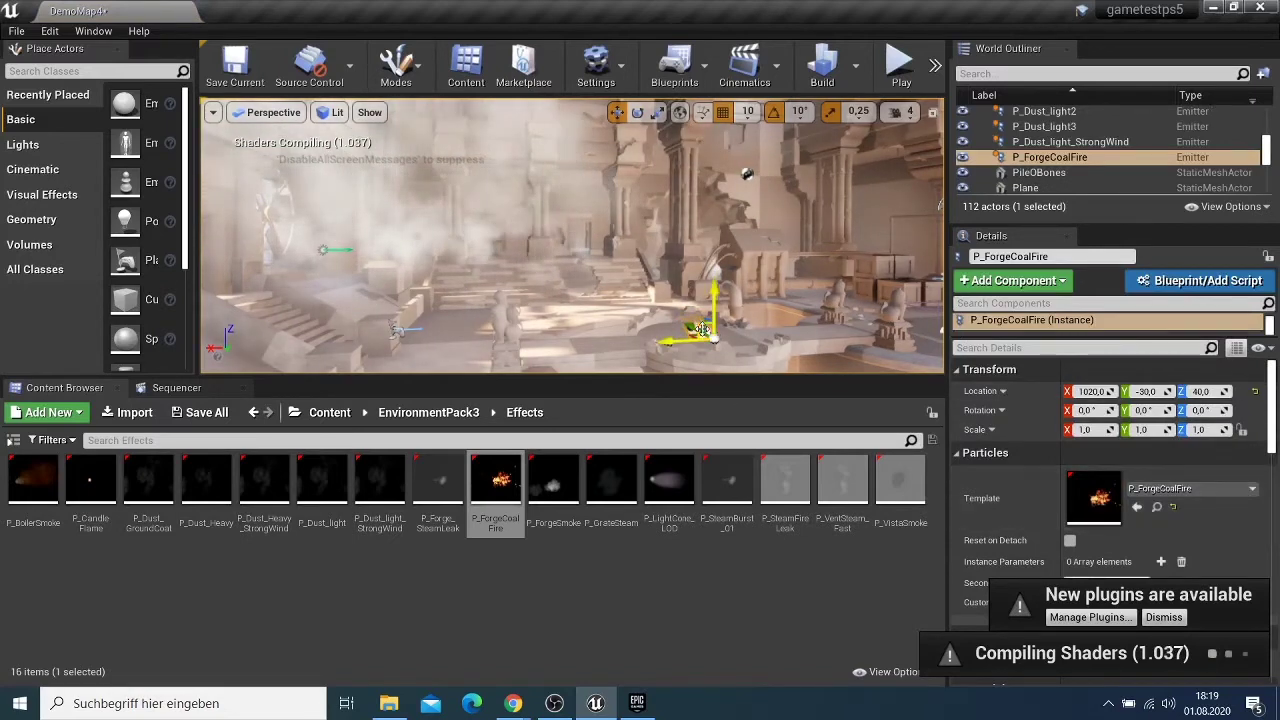
Examine the temple hall around the placed coal fire, including the round gateway, pillars and stone floor.
{"action": "scroll", "coordinate": [702, 329], "scroll_direction": "down", "scroll_amount": 3}
{"action": "scroll", "coordinate": [703, 331], "scroll_direction": "up", "scroll_amount": 4}
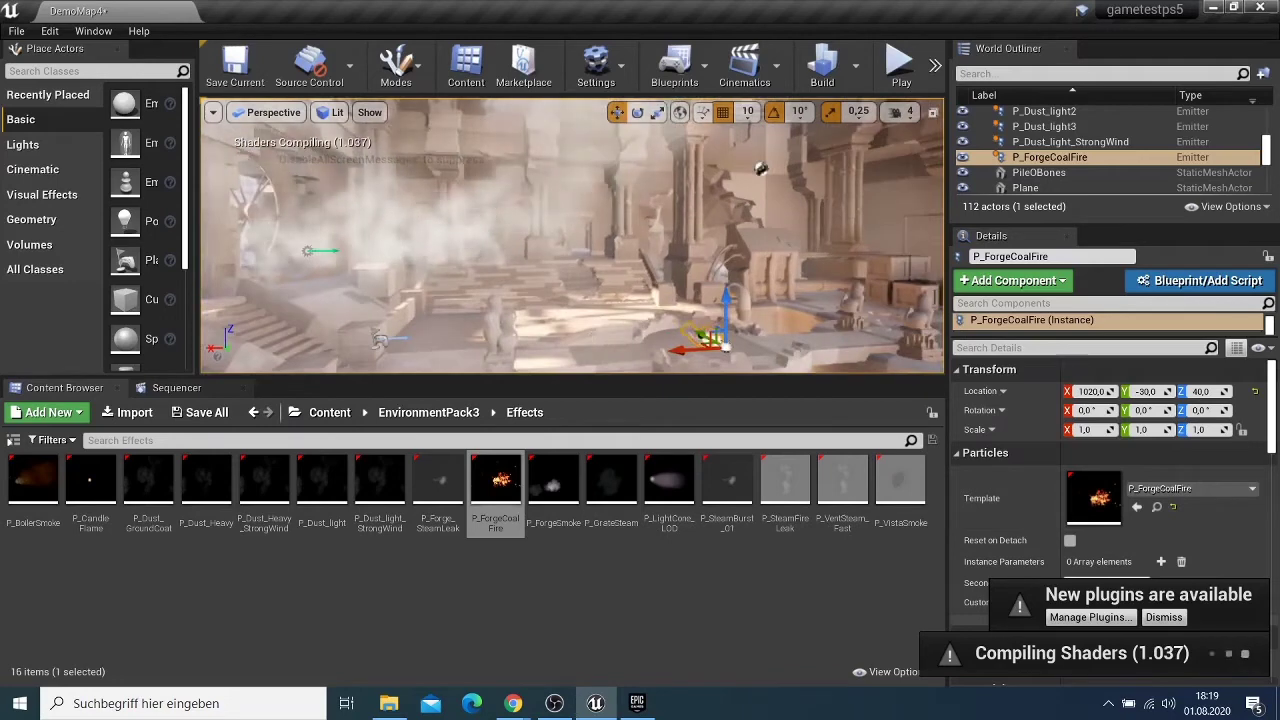
{"action": "right_click_drag", "start_coordinate": [703, 331], "coordinate": [731, 330]}
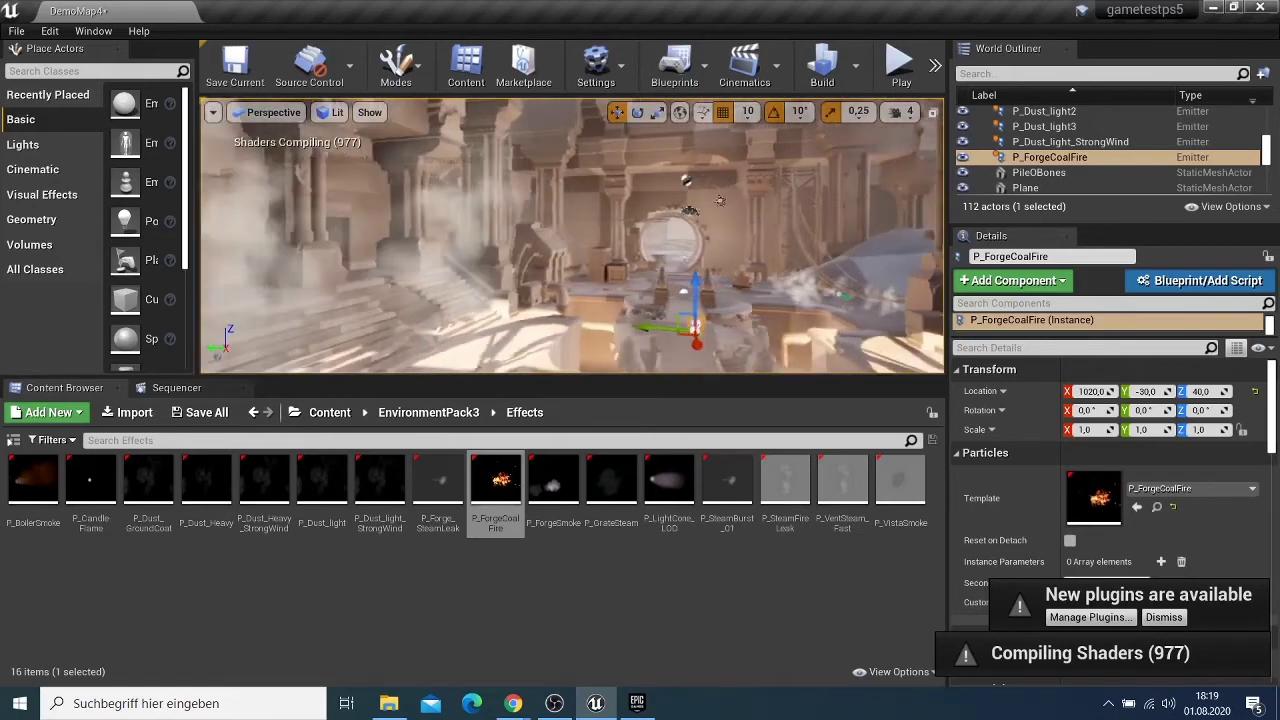
{"action": "key", "text": "d"}
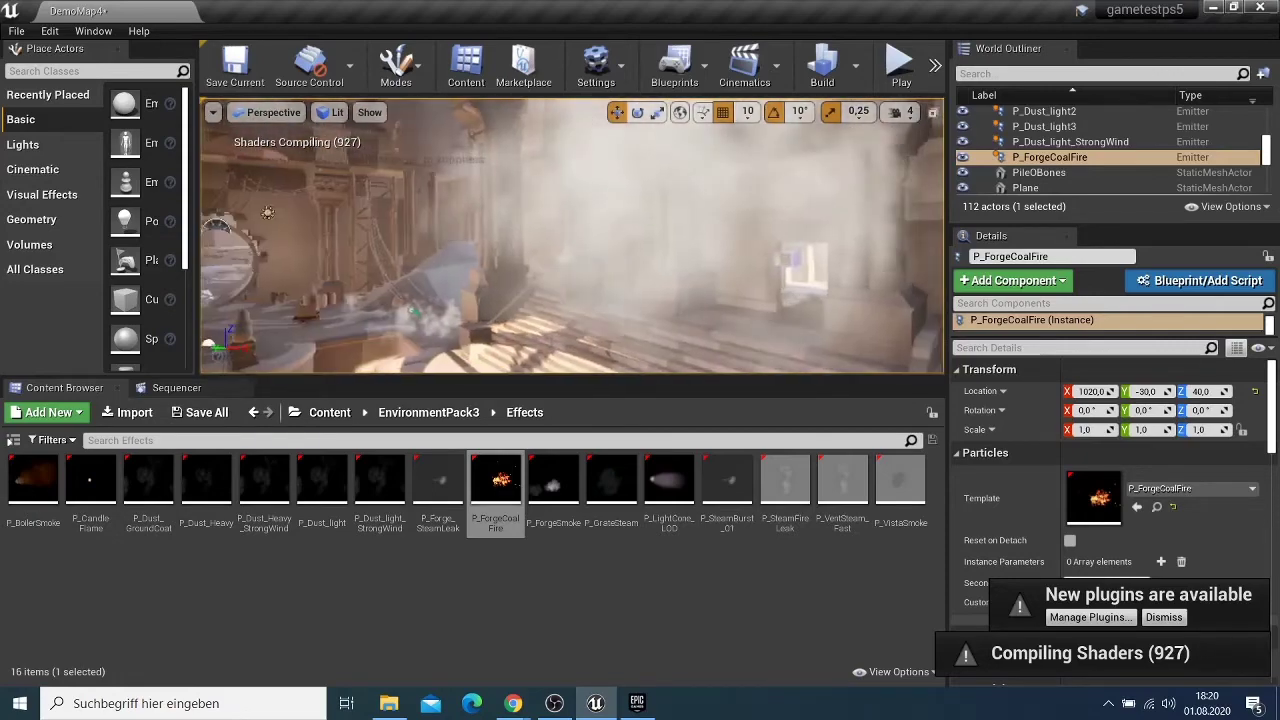
{"action": "right_click_drag", "start_coordinate": [571, 236], "coordinate": [331, 236]}
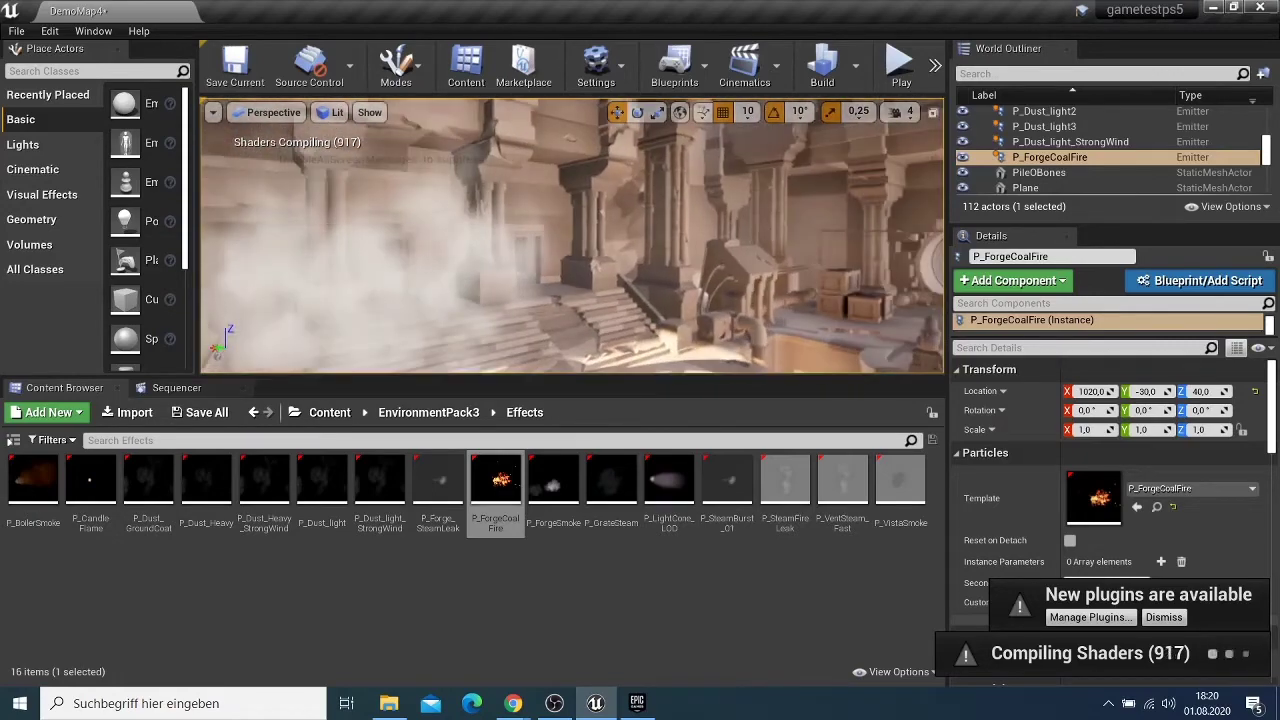
{"action": "right_click_drag", "start_coordinate": [571, 236], "coordinate": [431, 236]}
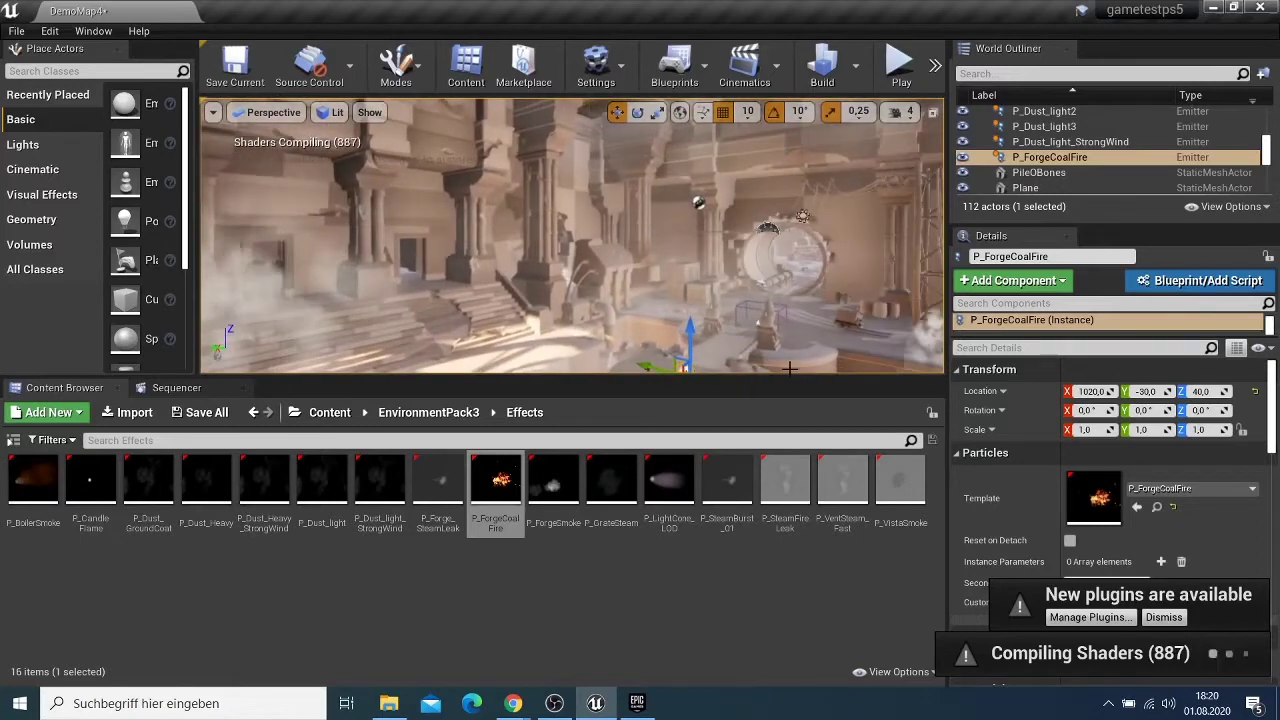
{"action": "scroll", "coordinate": [789, 368], "scroll_direction": "up", "scroll_amount": 3}
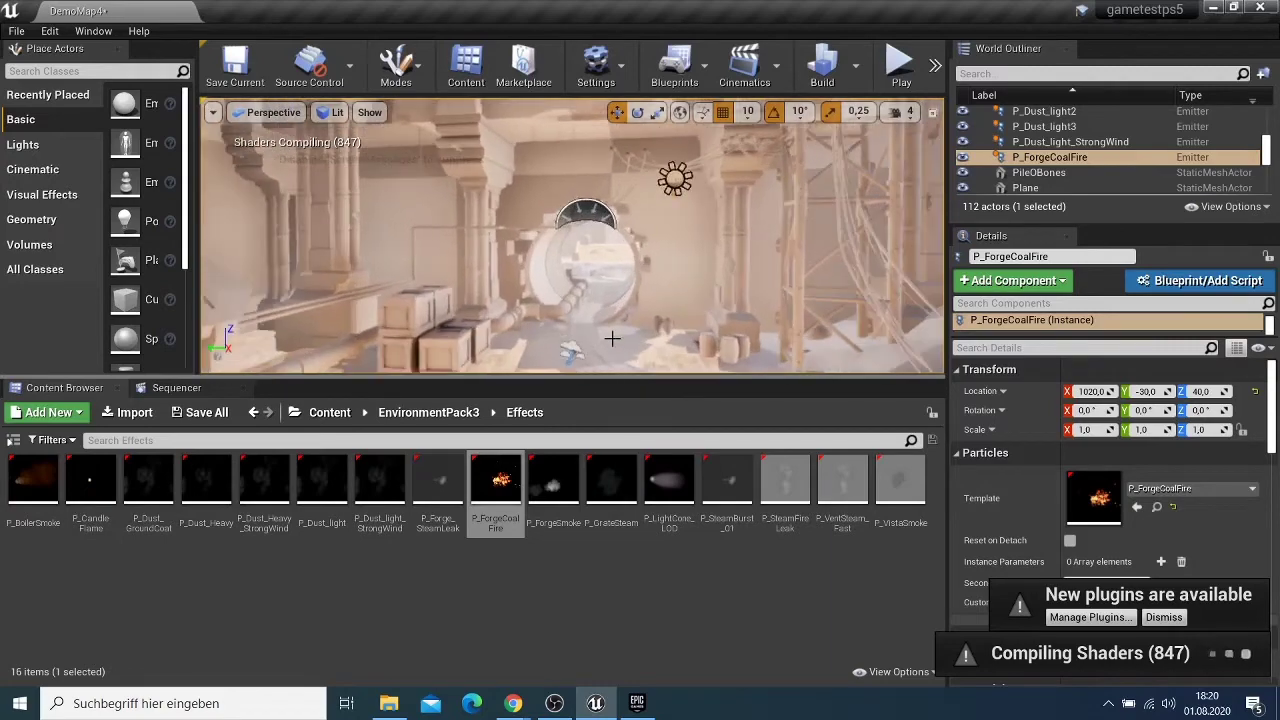
{"action": "right_click_drag", "start_coordinate": [612, 338], "coordinate": [695, 339]}
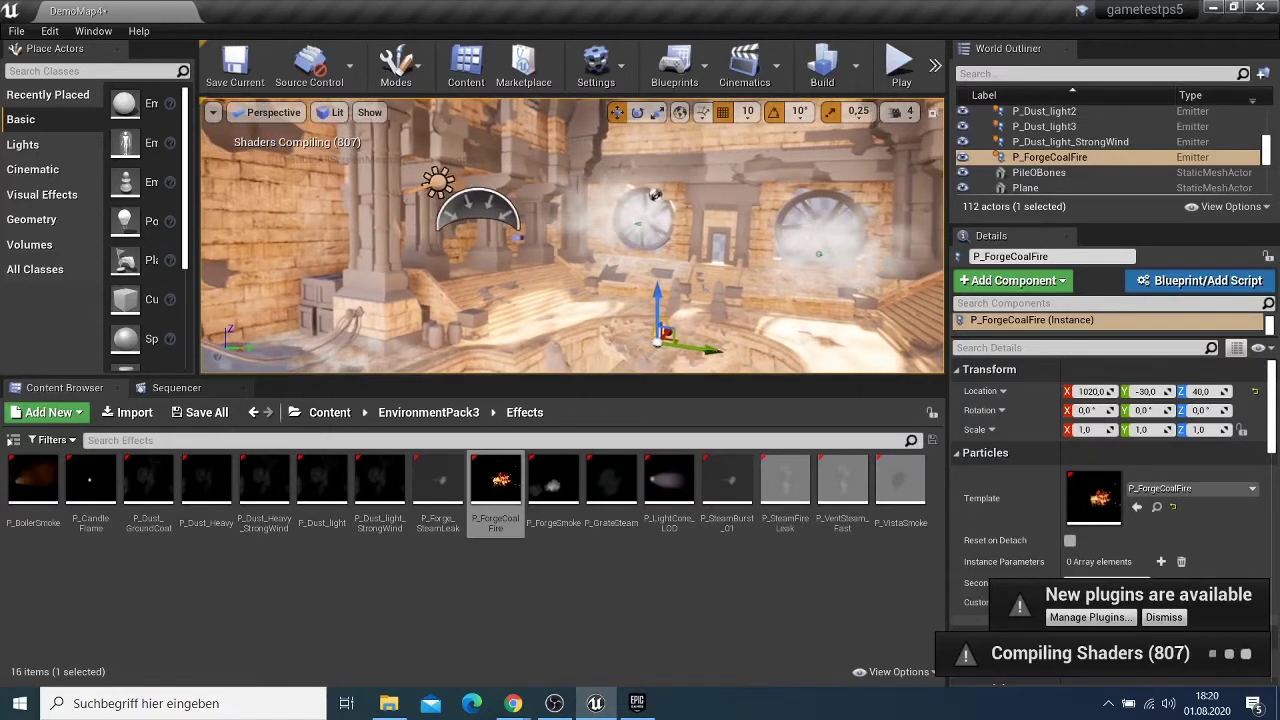
{"action": "key", "text": "q"}
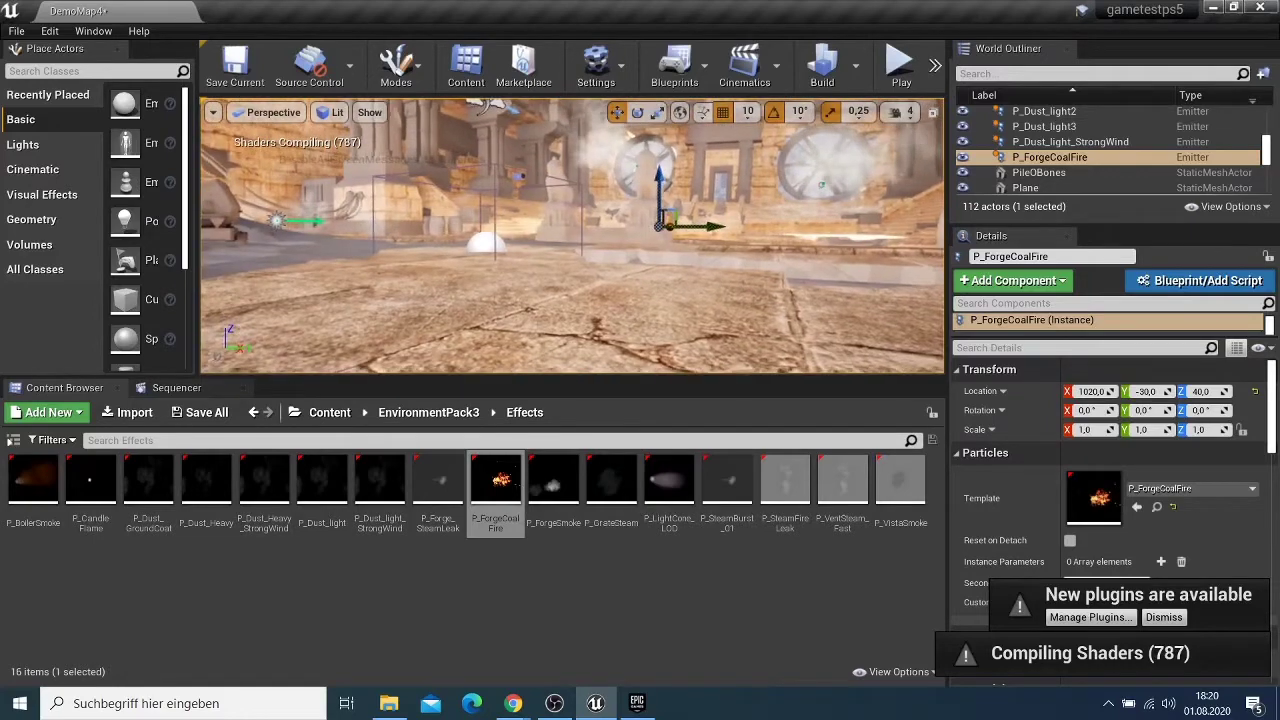
{"action": "scroll", "coordinate": [614, 346], "scroll_direction": "down", "scroll_amount": 3}
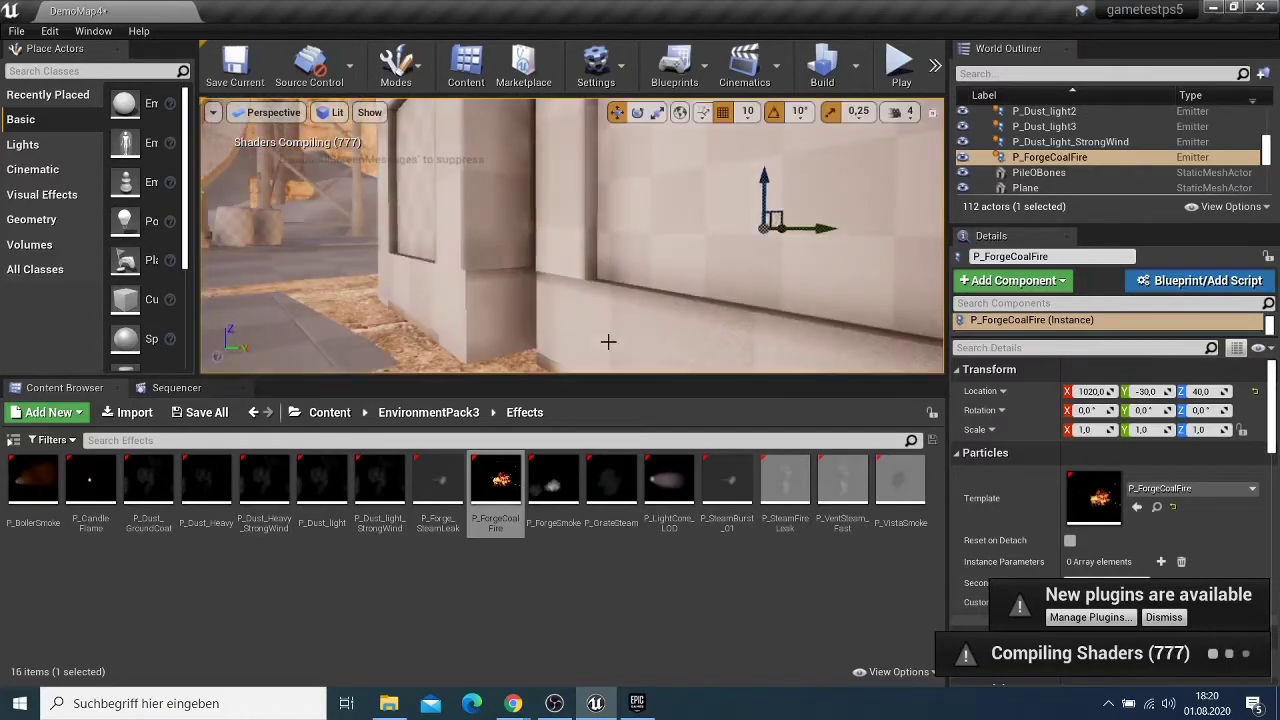
{"action": "scroll", "coordinate": [609, 343], "scroll_direction": "up", "scroll_amount": 1}
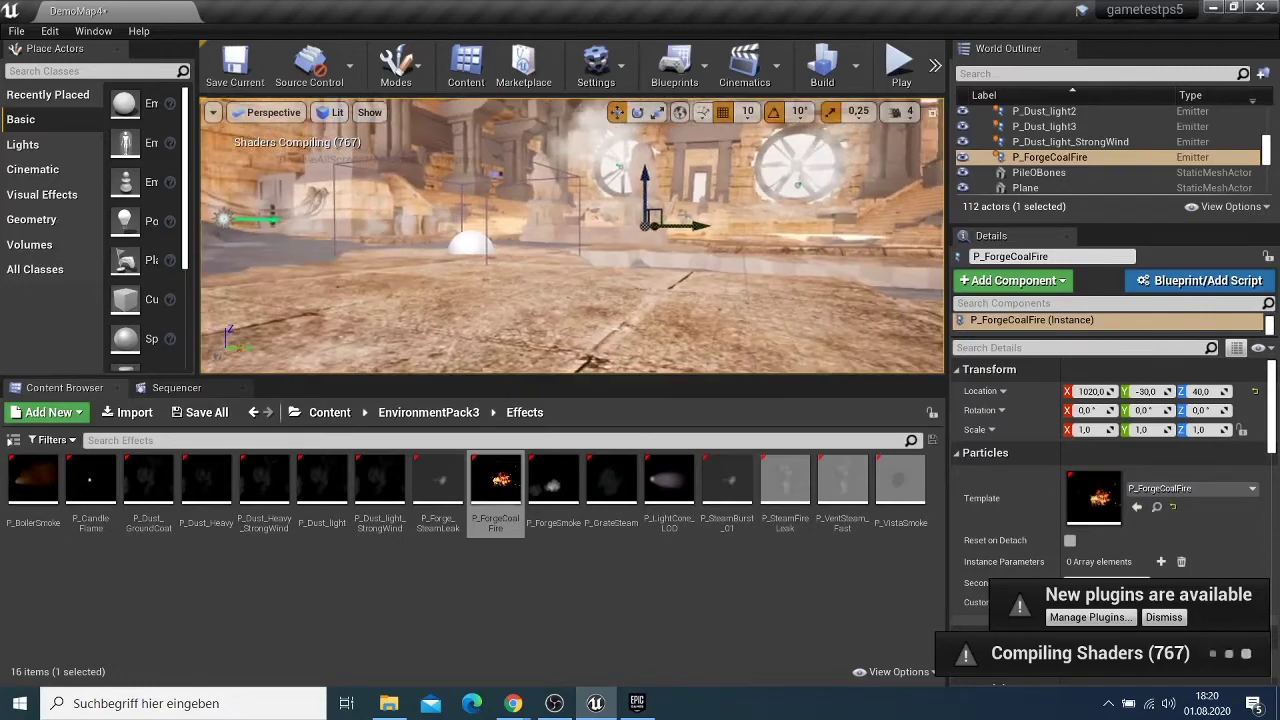
{"action": "key", "text": "e"}
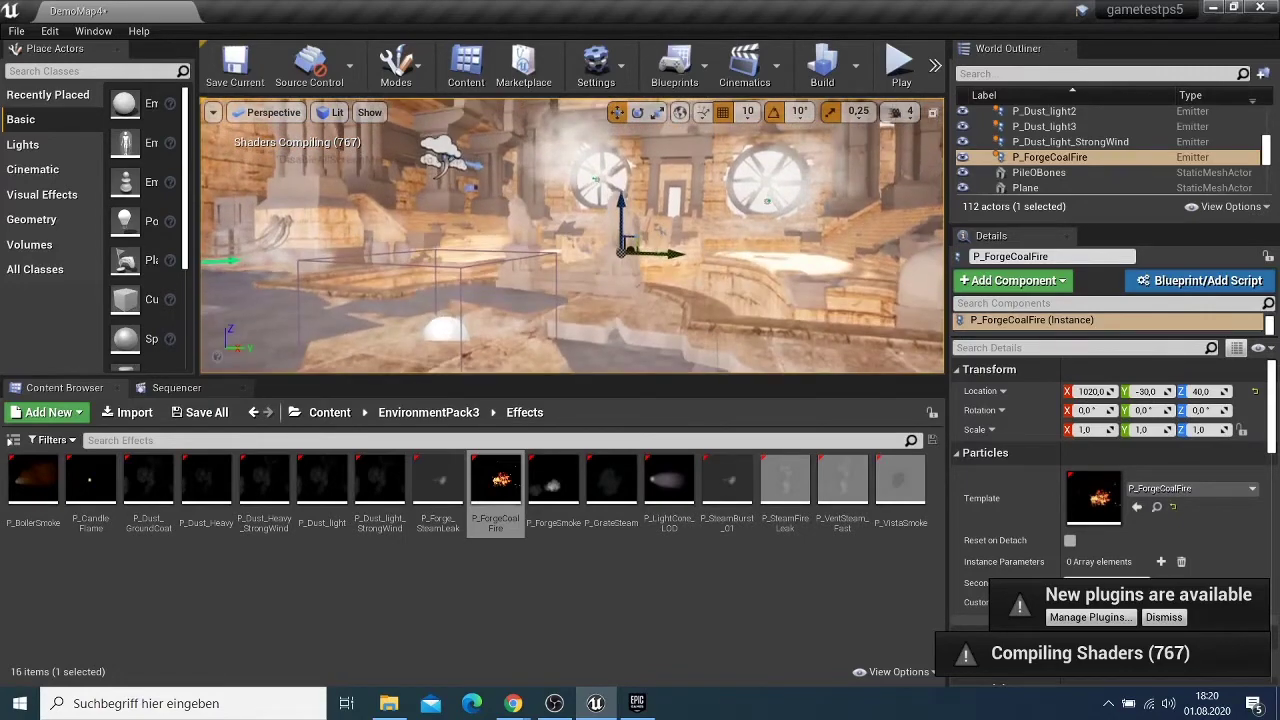
{"action": "mouse_move", "coordinate": [609, 343]}
{"action": "right_mouse_down"}
{"action": "mouse_move", "coordinate": [768, 343]}
{"action": "mouse_move", "coordinate": [474, 340]}
{"action": "mouse_move", "coordinate": [604, 341]}
{"action": "right_mouse_up"}
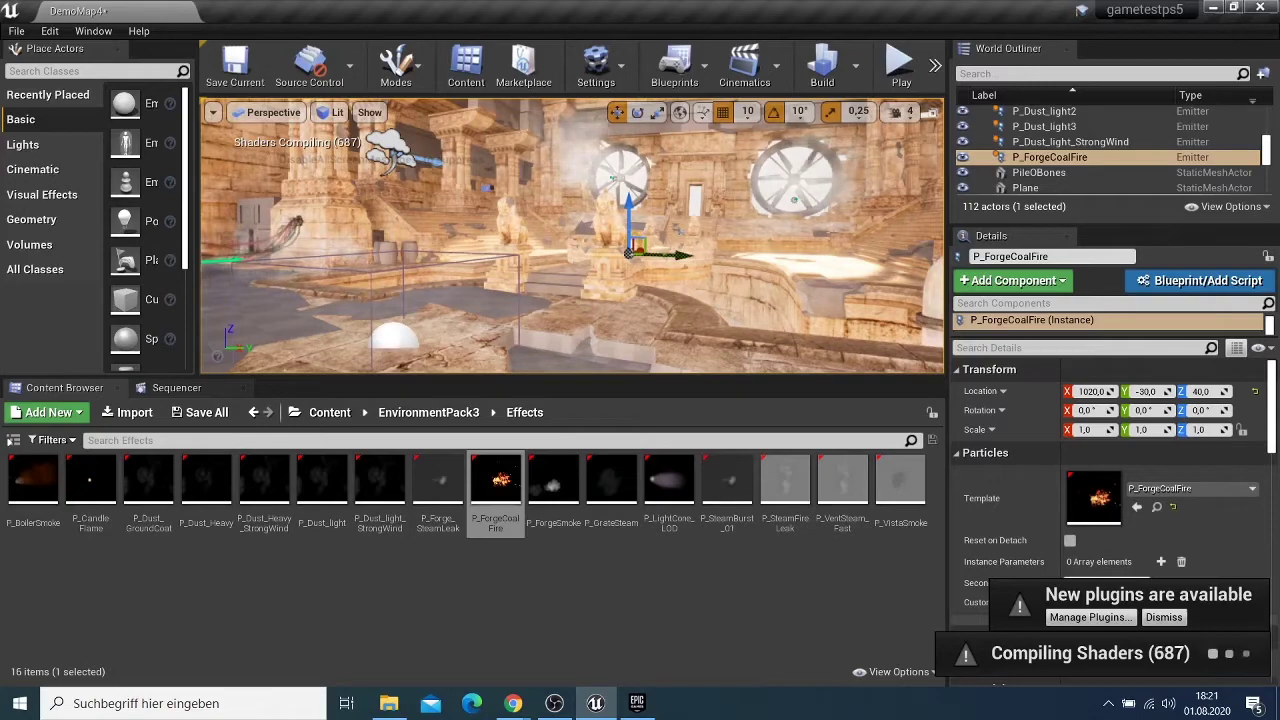
Examine the coal fire on its round platform, the two lion statues, the walkway and the stairs near the player start.
{"action": "right_click_drag", "start_coordinate": [572, 236], "coordinate": [690, 237]}
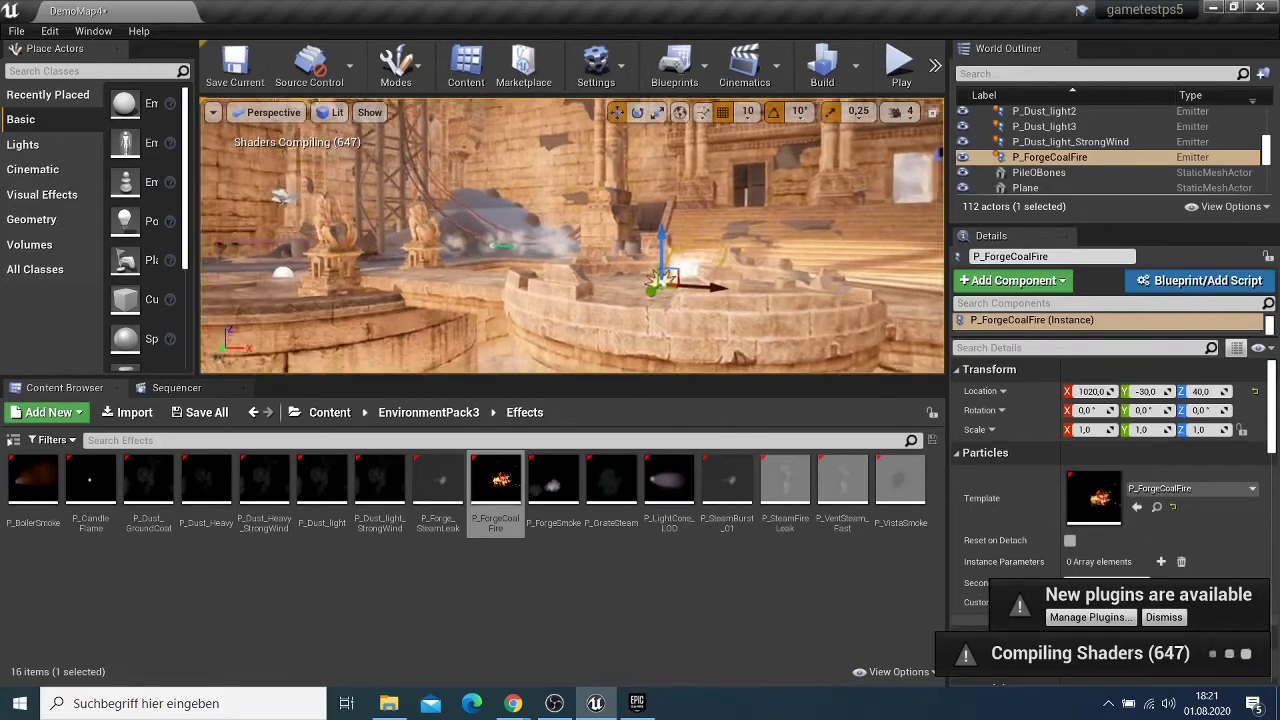
{"action": "right_click_drag", "start_coordinate": [690, 237], "coordinate": [640, 237]}
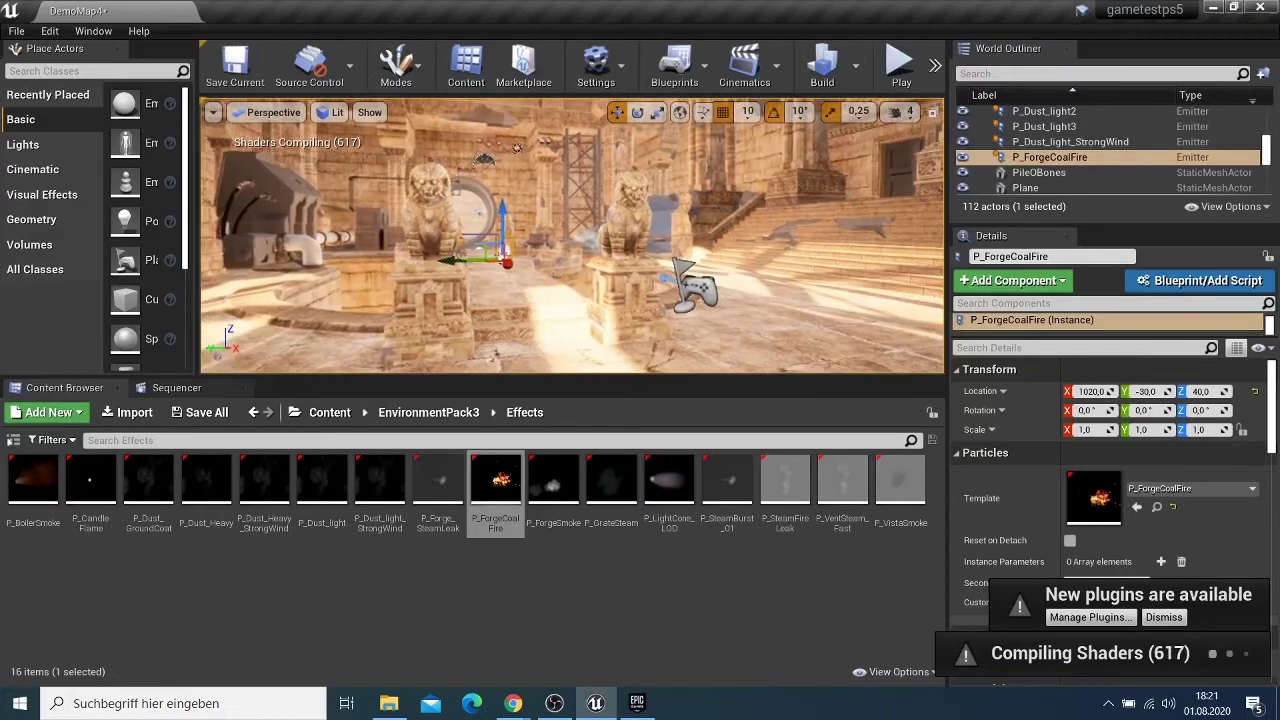
{"action": "right_click_drag", "start_coordinate": [787, 300], "coordinate": [590, 300]}
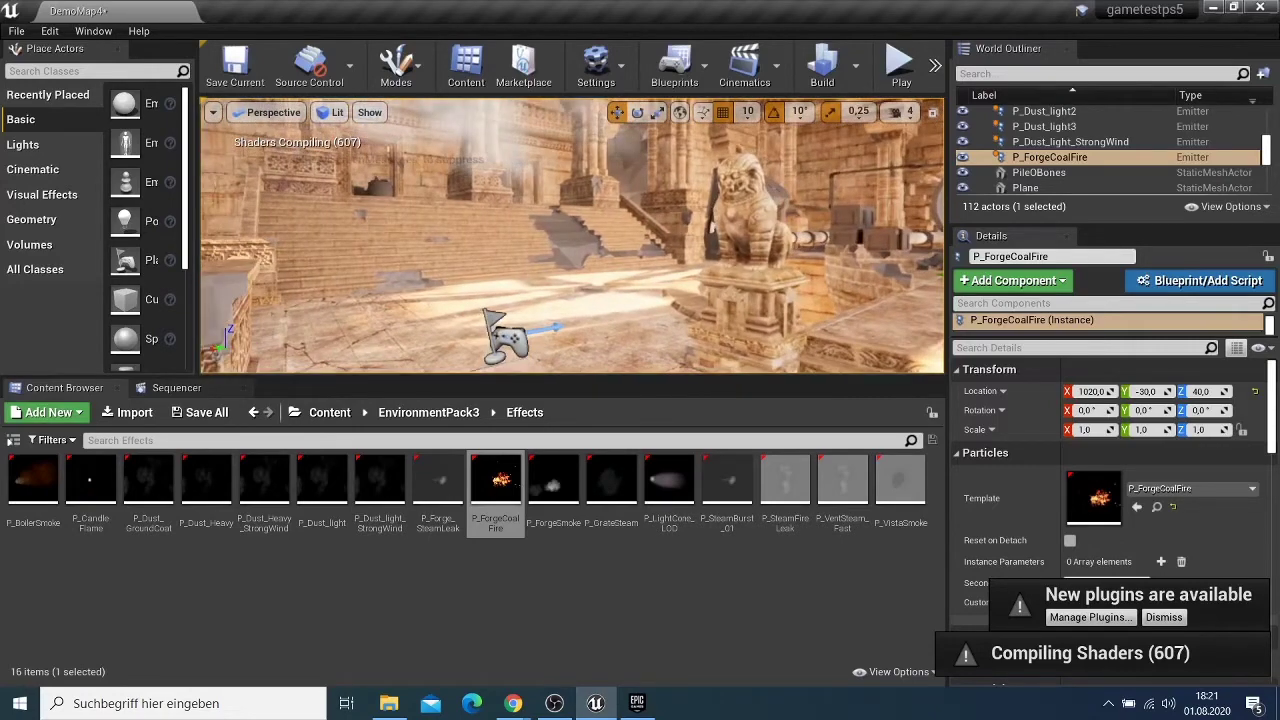
{"action": "right_click_drag", "start_coordinate": [590, 300], "coordinate": [630, 300]}
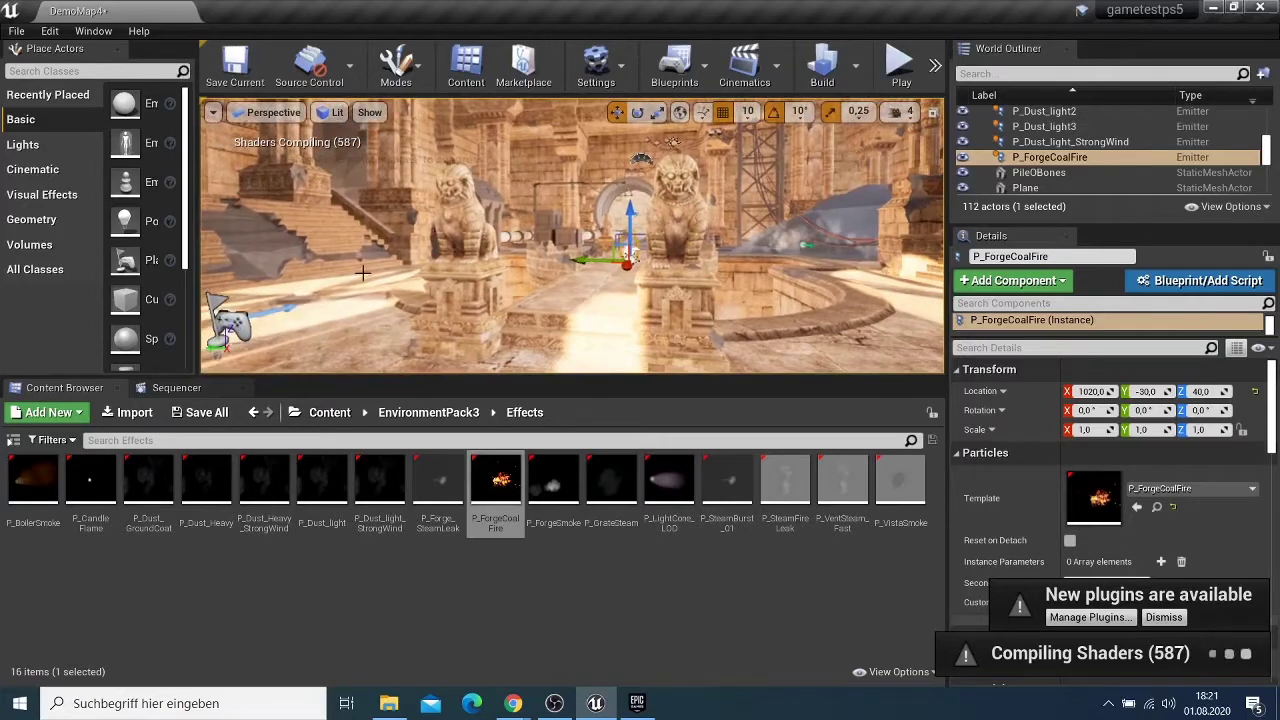
{"action": "scroll", "coordinate": [362, 273], "scroll_direction": "up", "scroll_amount": 4}
{"action": "right_click_drag", "start_coordinate": [362, 273], "coordinate": [490, 273]}
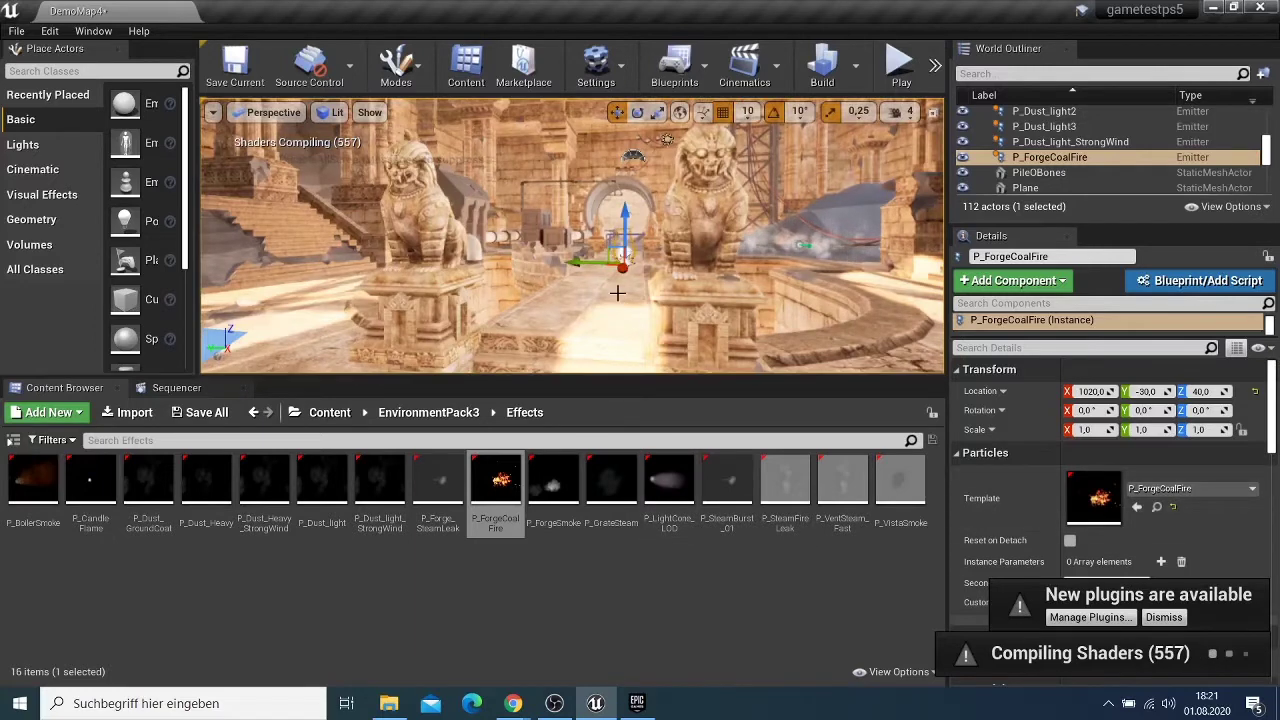
{"action": "scroll", "coordinate": [617, 293], "scroll_direction": "down", "scroll_amount": 3}
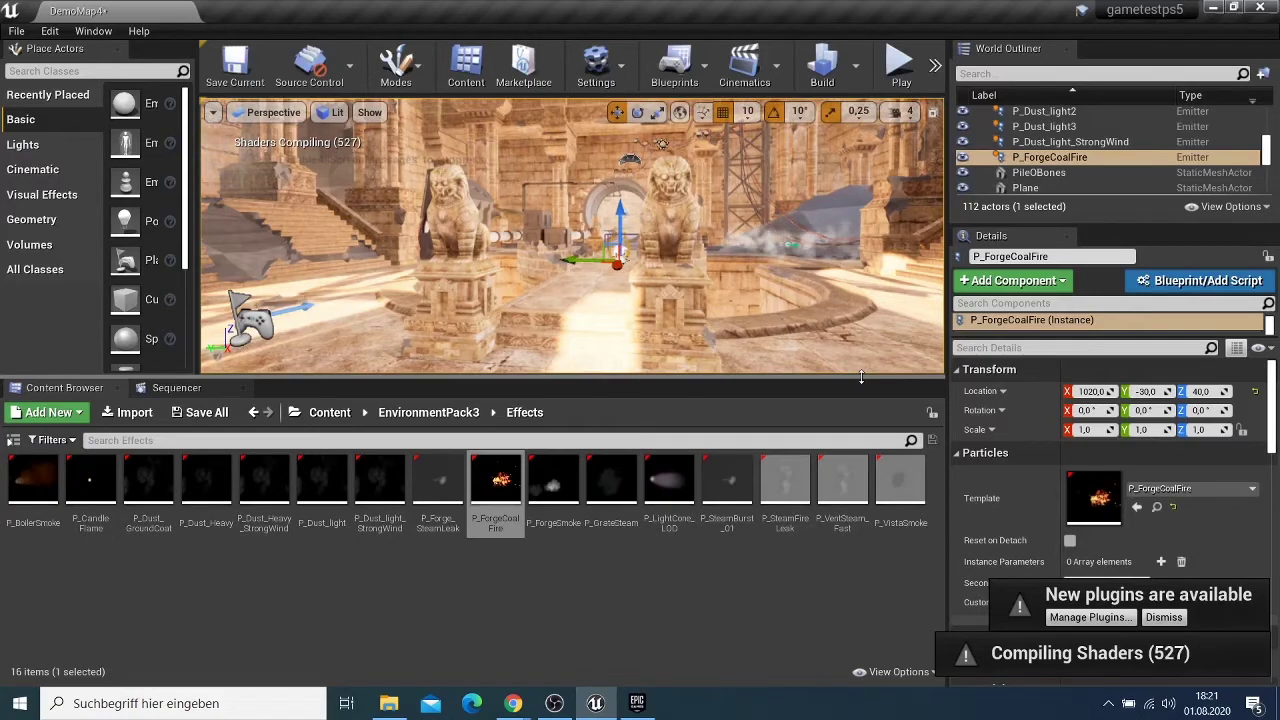
{"action": "right_click_drag", "start_coordinate": [616, 300], "coordinate": [684, 300]}
{"action": "key", "text": "w"}
{"action": "key", "text": "w"}
{"action": "key", "text": "s"}
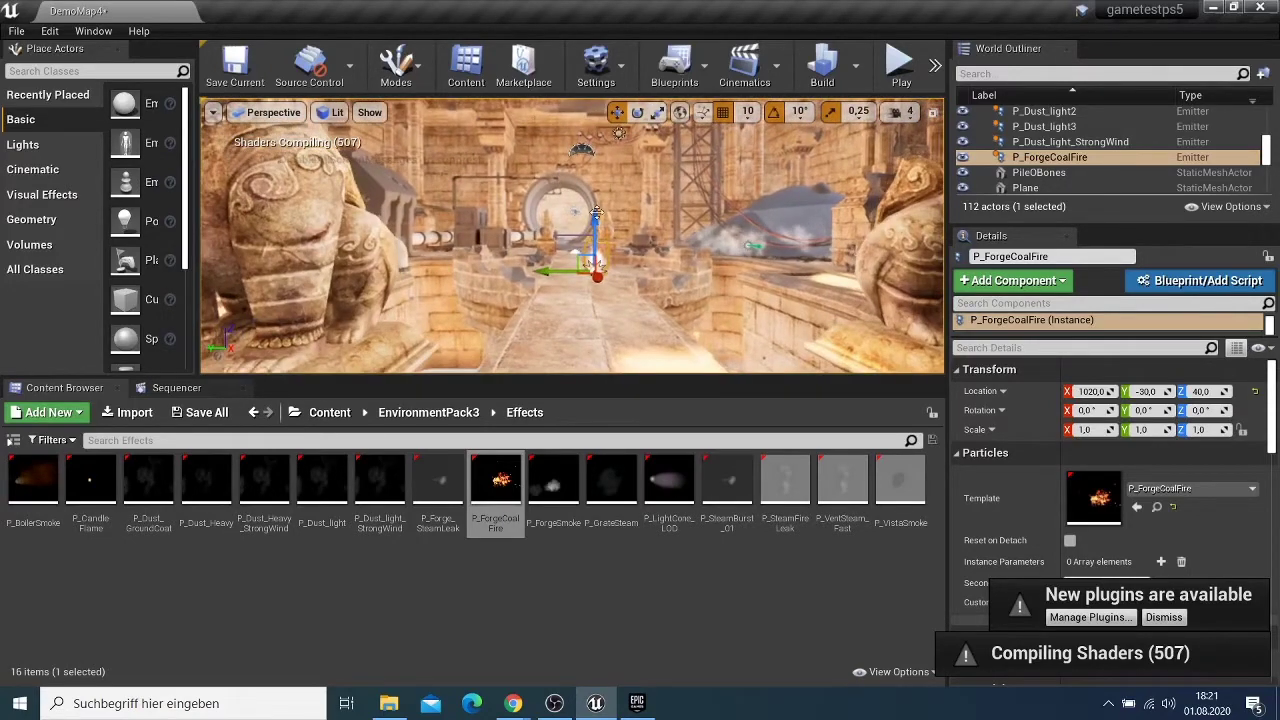
{"action": "scroll", "coordinate": [596, 213], "scroll_direction": "down", "scroll_amount": 3}
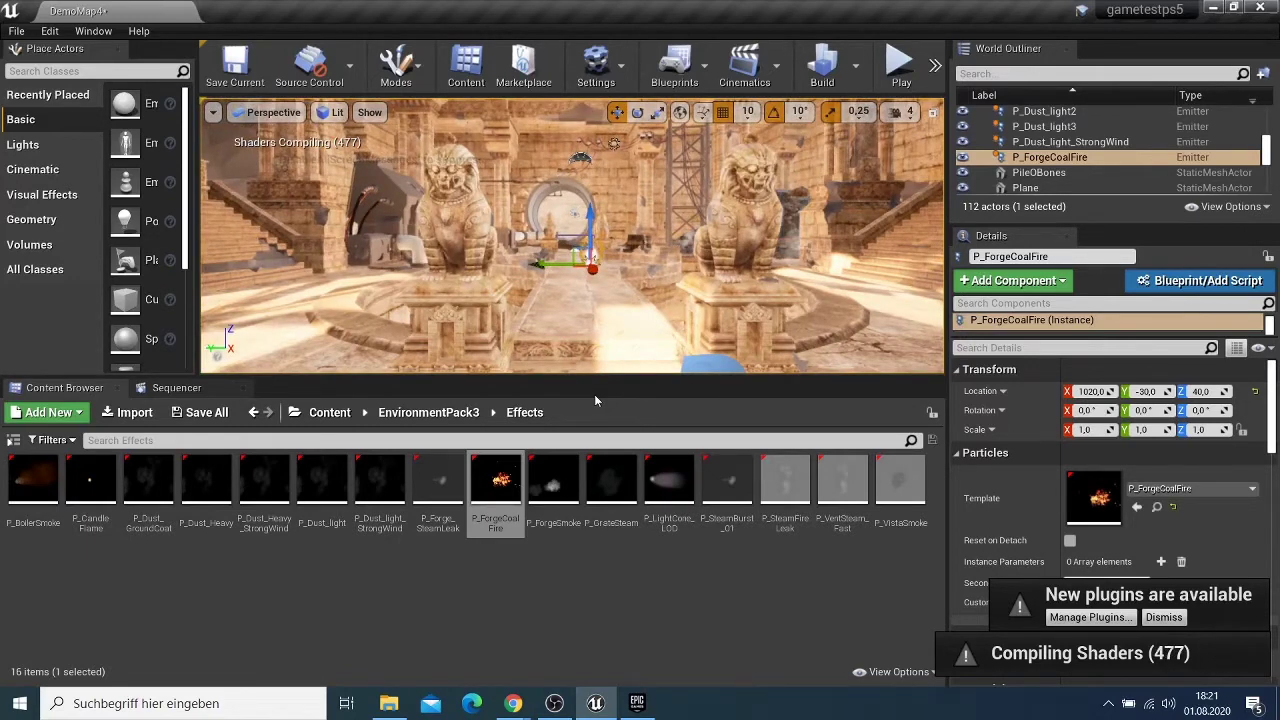
{"action": "scroll", "coordinate": [572, 311], "scroll_direction": "down", "scroll_amount": 4}
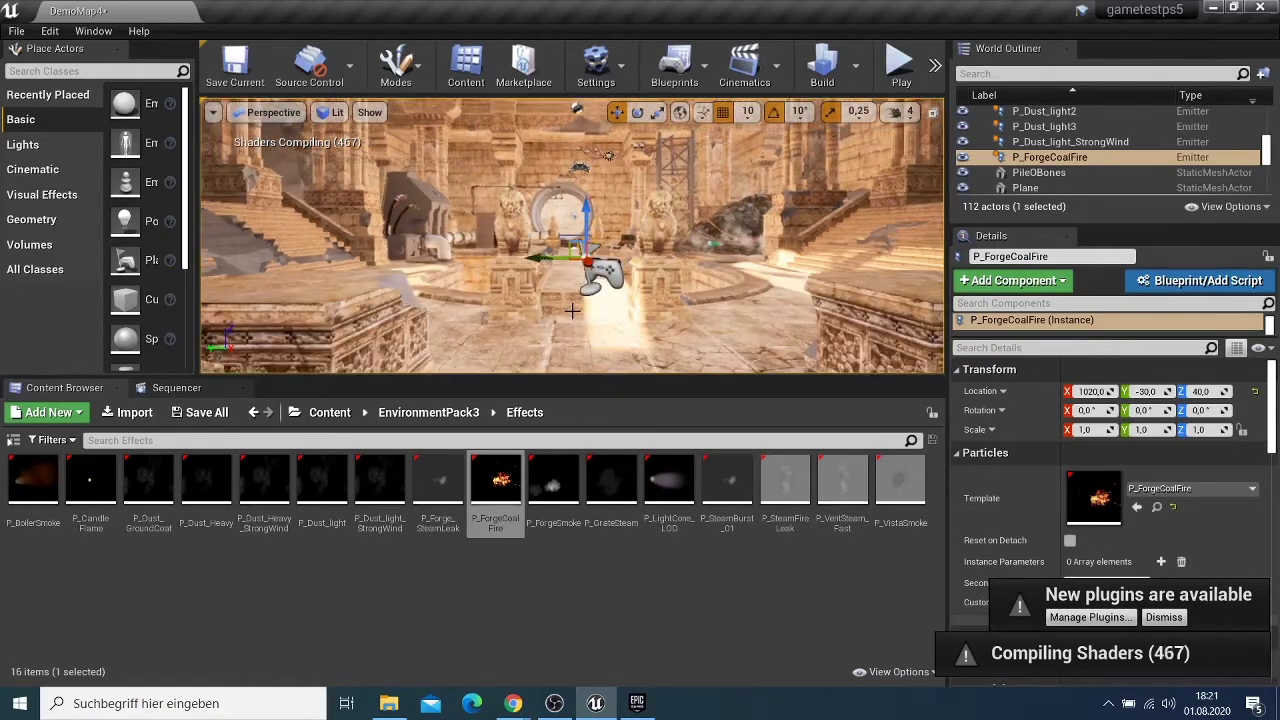
{"action": "scroll", "coordinate": [572, 312], "scroll_direction": "up", "scroll_amount": 3}
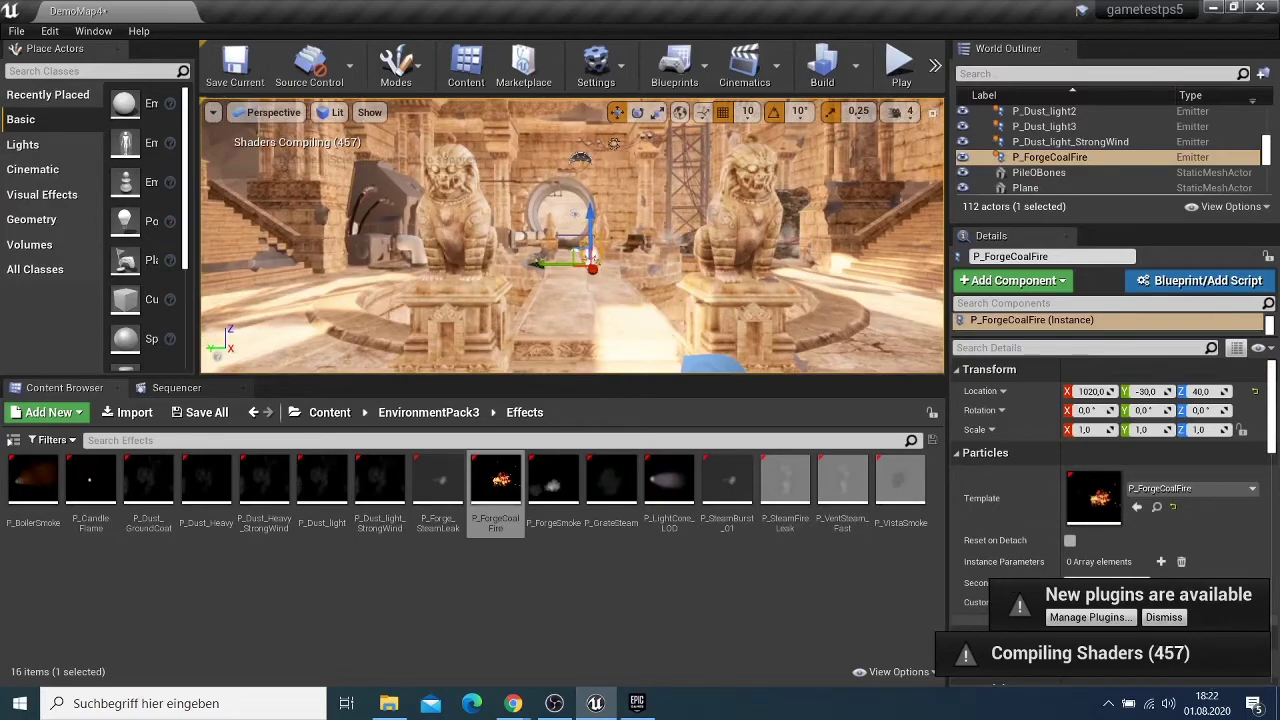
{"action": "left_click_drag", "start_coordinate": [572, 236], "coordinate": [390, 222]}
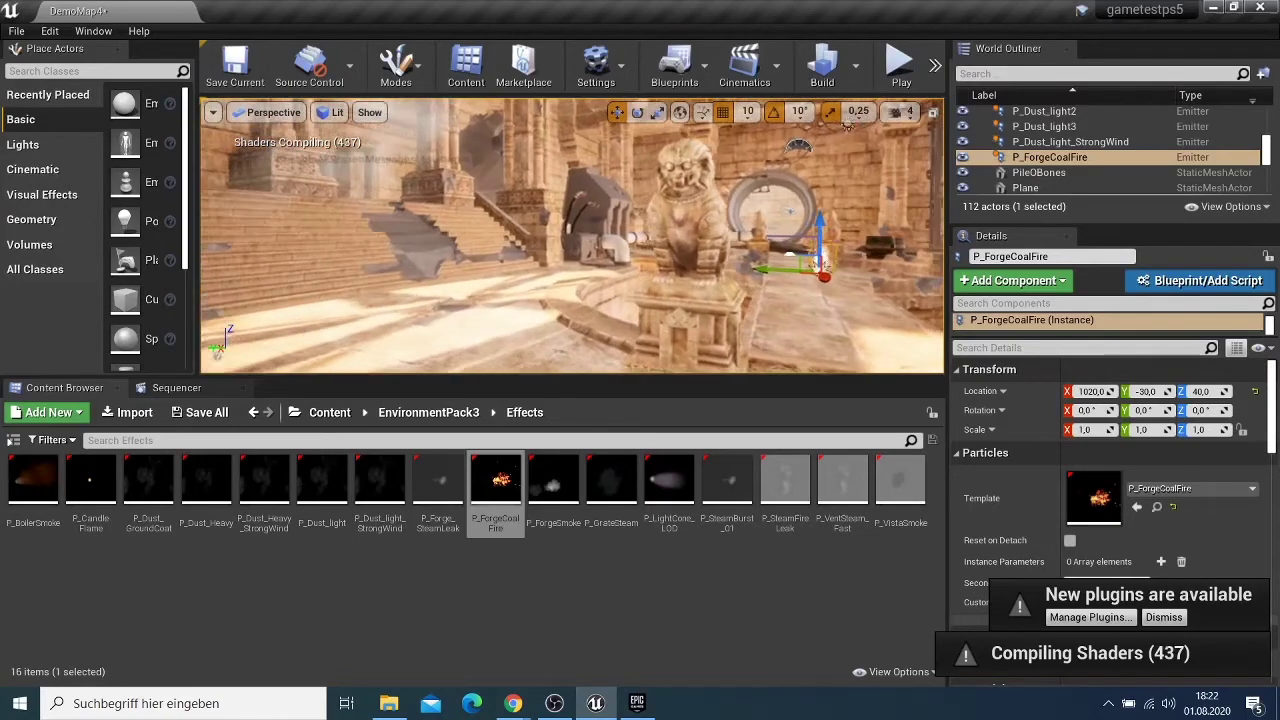
Examine the lion statues, the wide stairs and the round platform holding the coal fire from several sides.
{"action": "right_click_drag", "start_coordinate": [572, 236], "coordinate": [792, 236]}
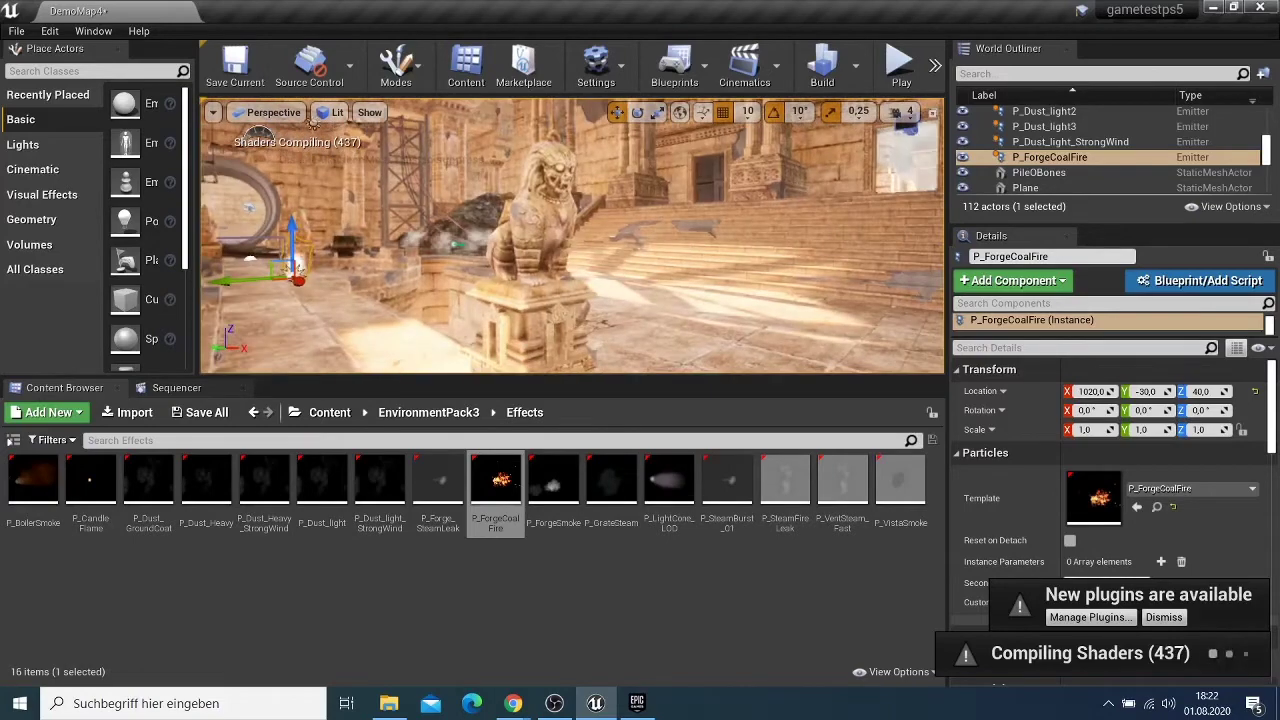
{"action": "right_click_drag", "start_coordinate": [572, 236], "coordinate": [468, 236]}
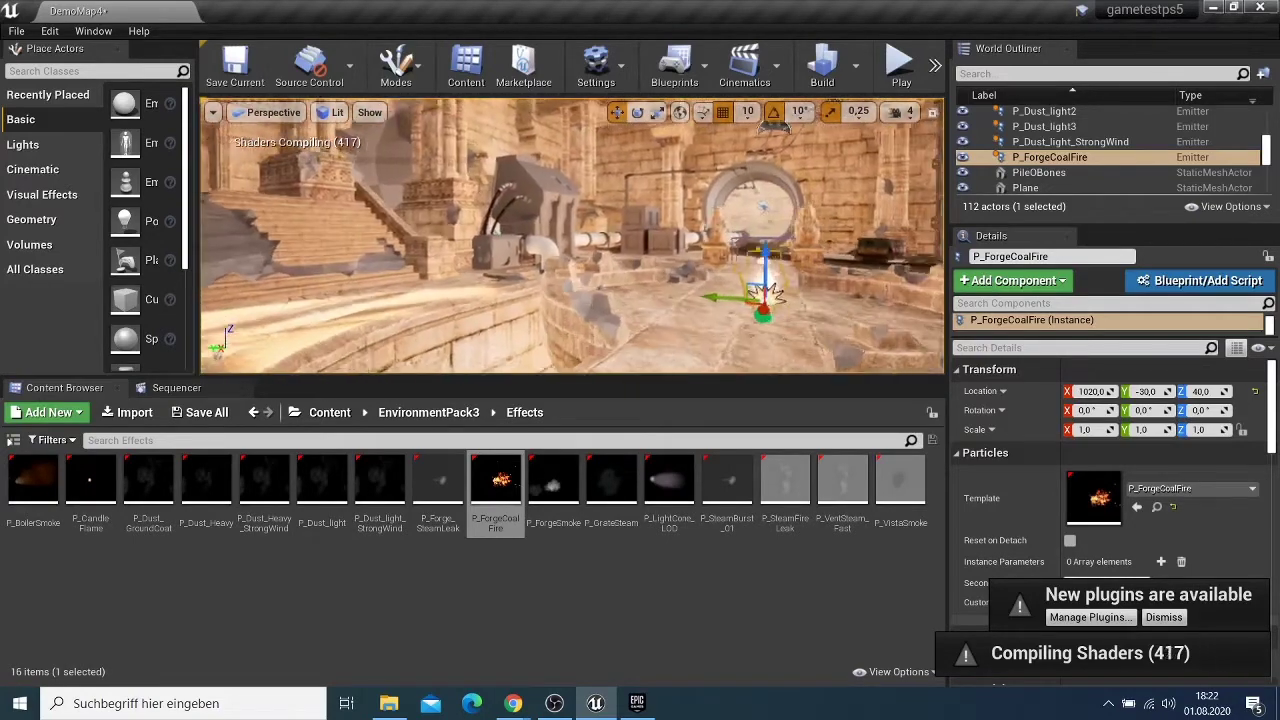
{"action": "right_click_drag", "start_coordinate": [615, 250], "coordinate": [570, 250]}
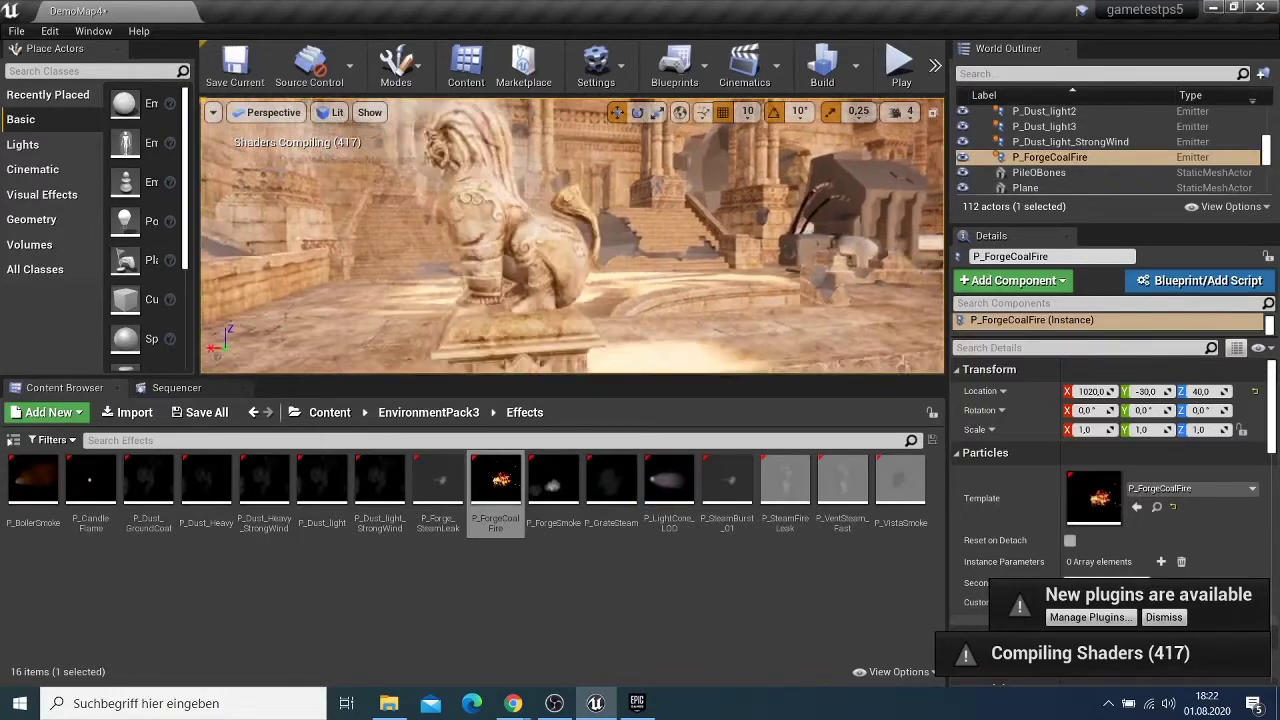
{"action": "right_click_drag", "start_coordinate": [570, 250], "coordinate": [300, 250]}
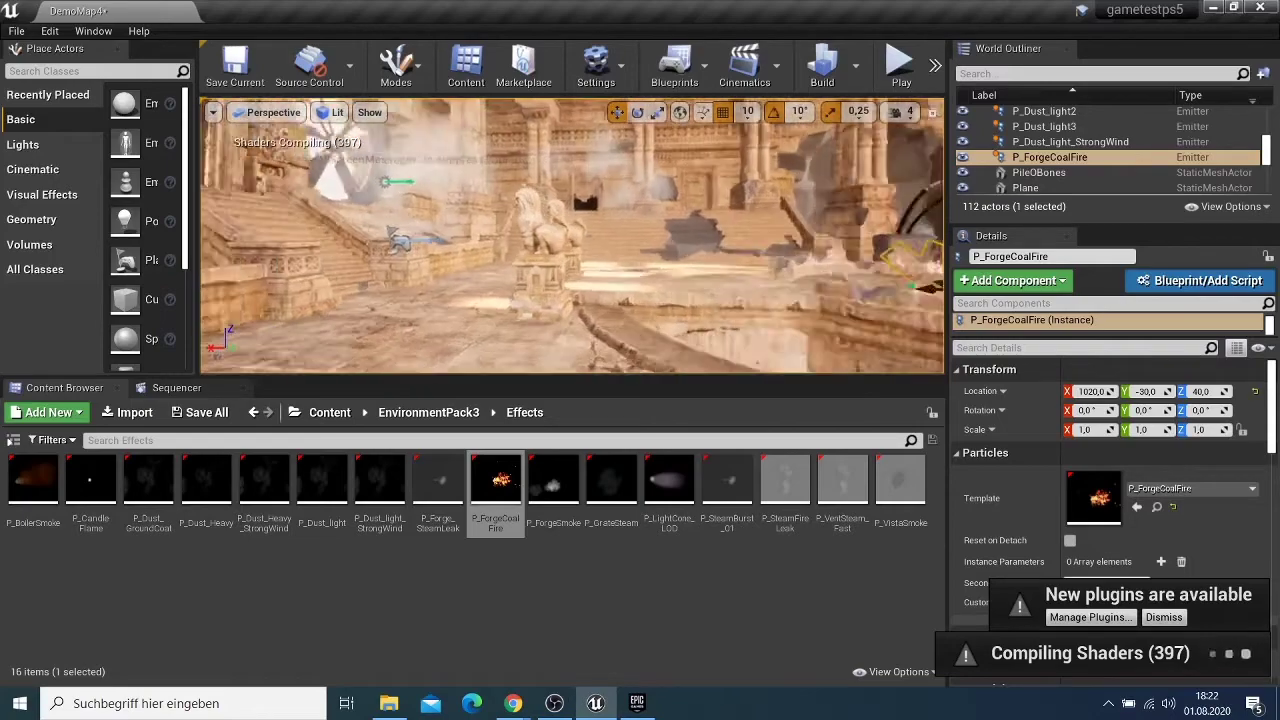
{"action": "key", "text": "s"}
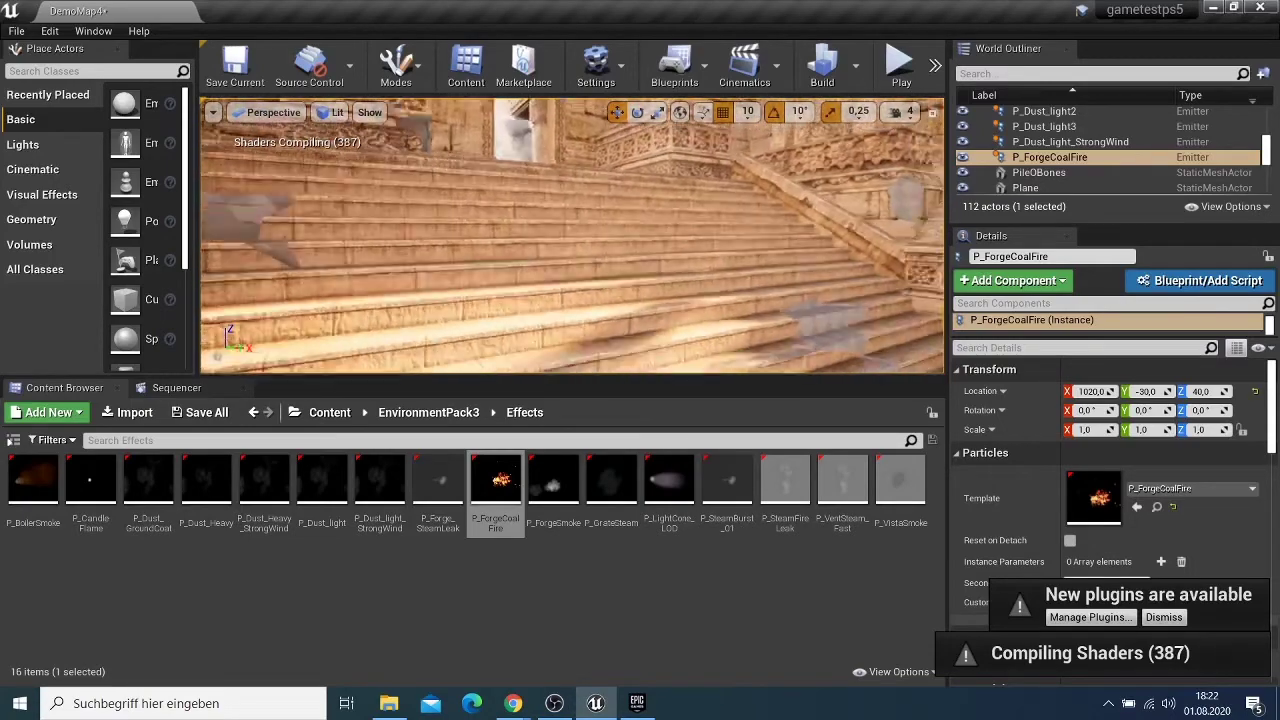
{"action": "right_click_drag", "start_coordinate": [570, 250], "coordinate": [780, 250]}
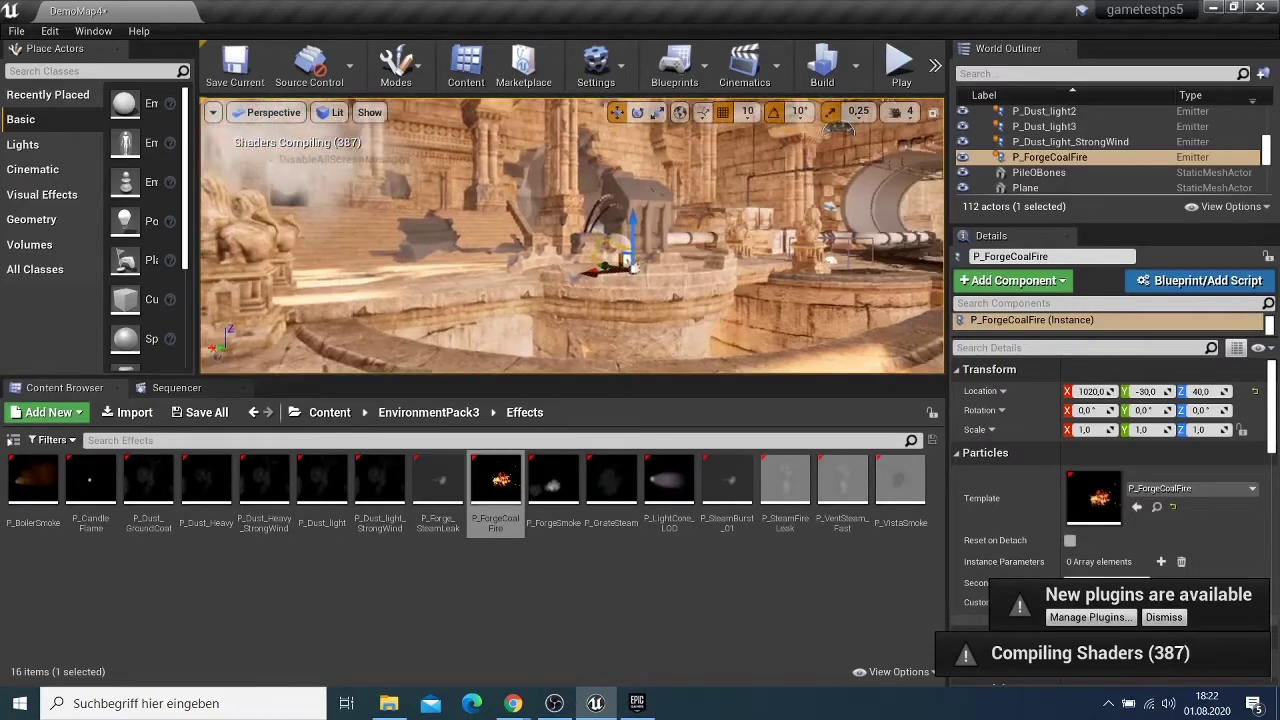
{"action": "right_click_drag", "start_coordinate": [560, 240], "coordinate": [600, 240]}
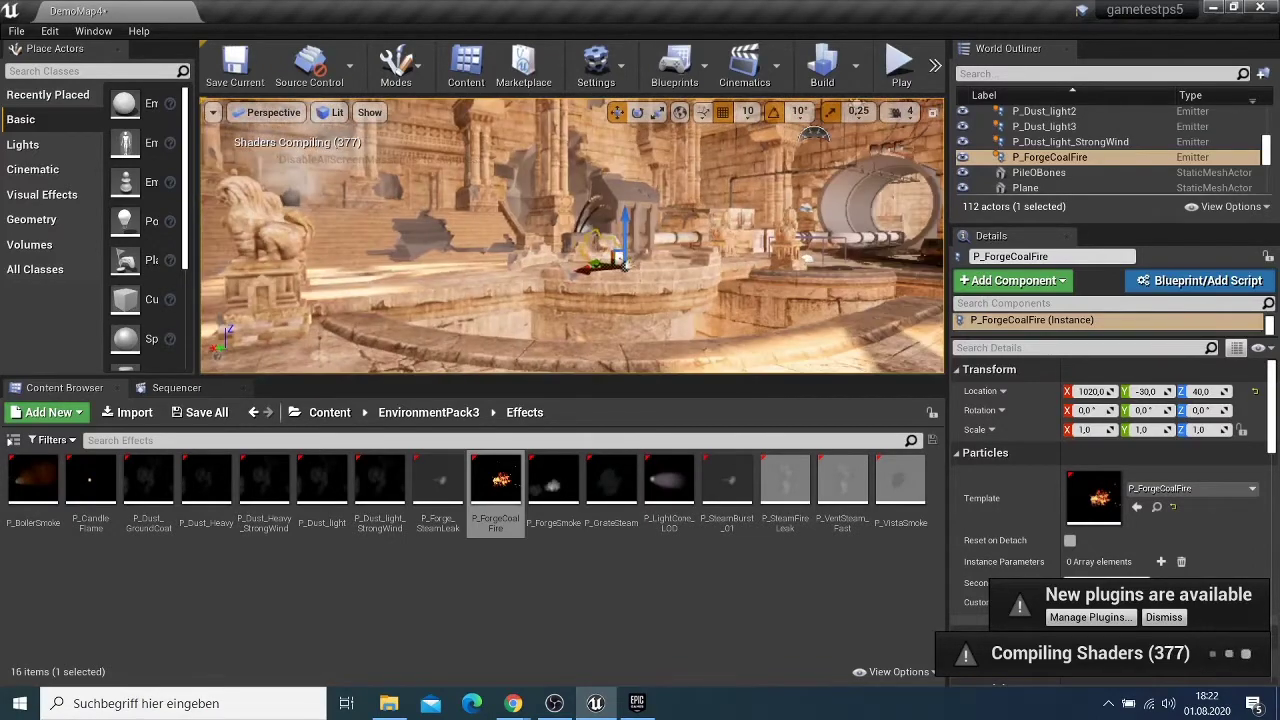
Examine the hall from beyond the coal fire, including the large round tunnel, steam vents, wheel-shaped windows and sunken basin.
{"action": "mouse_move", "coordinate": [600, 240]}
{"action": "right_mouse_down"}
{"action": "mouse_move", "coordinate": [510, 240]}
{"action": "mouse_move", "coordinate": [620, 240]}
{"action": "right_mouse_up"}
{"action": "key", "text": "w"}
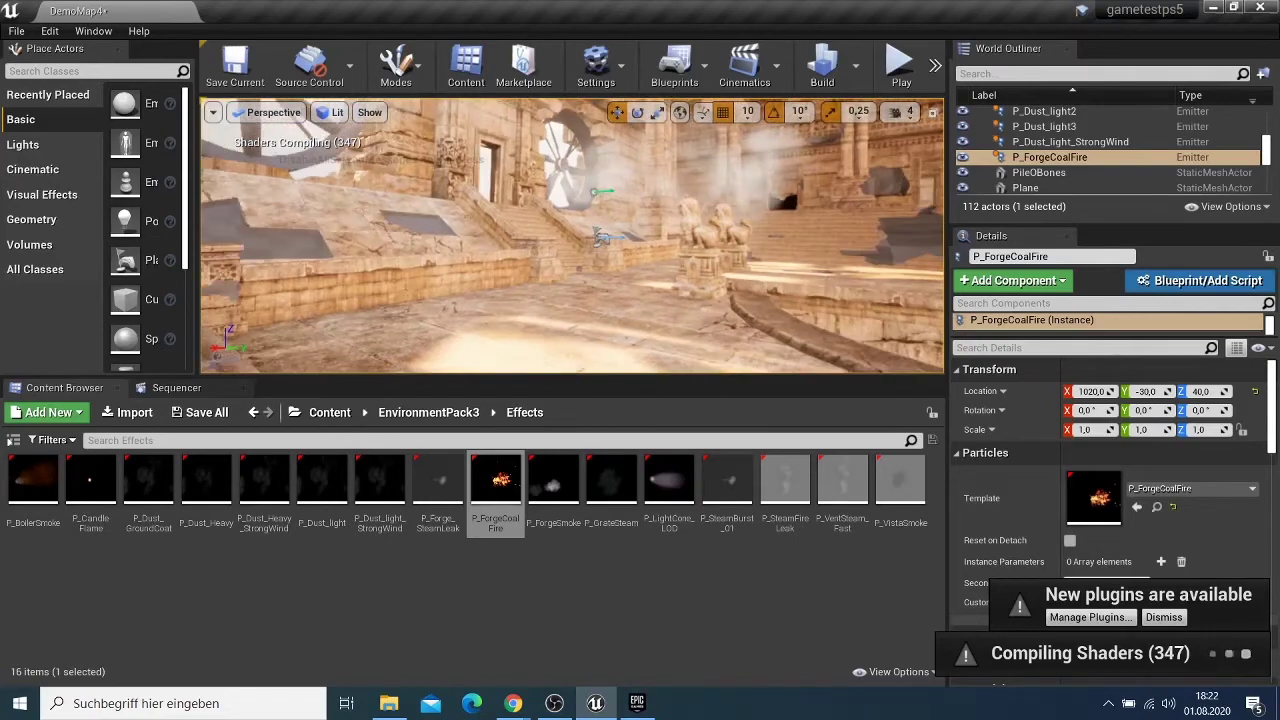
{"action": "right_click_drag", "start_coordinate": [572, 240], "coordinate": [672, 240]}
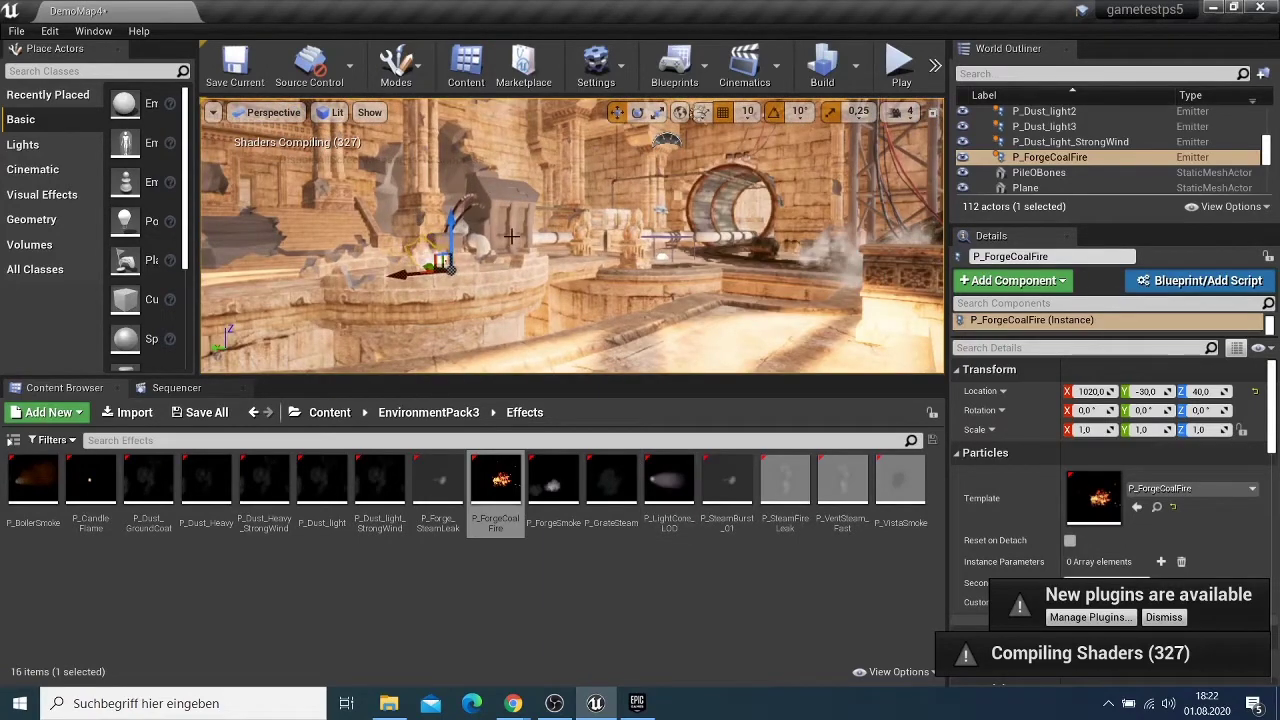
{"action": "right_click_drag", "start_coordinate": [572, 240], "coordinate": [640, 240]}
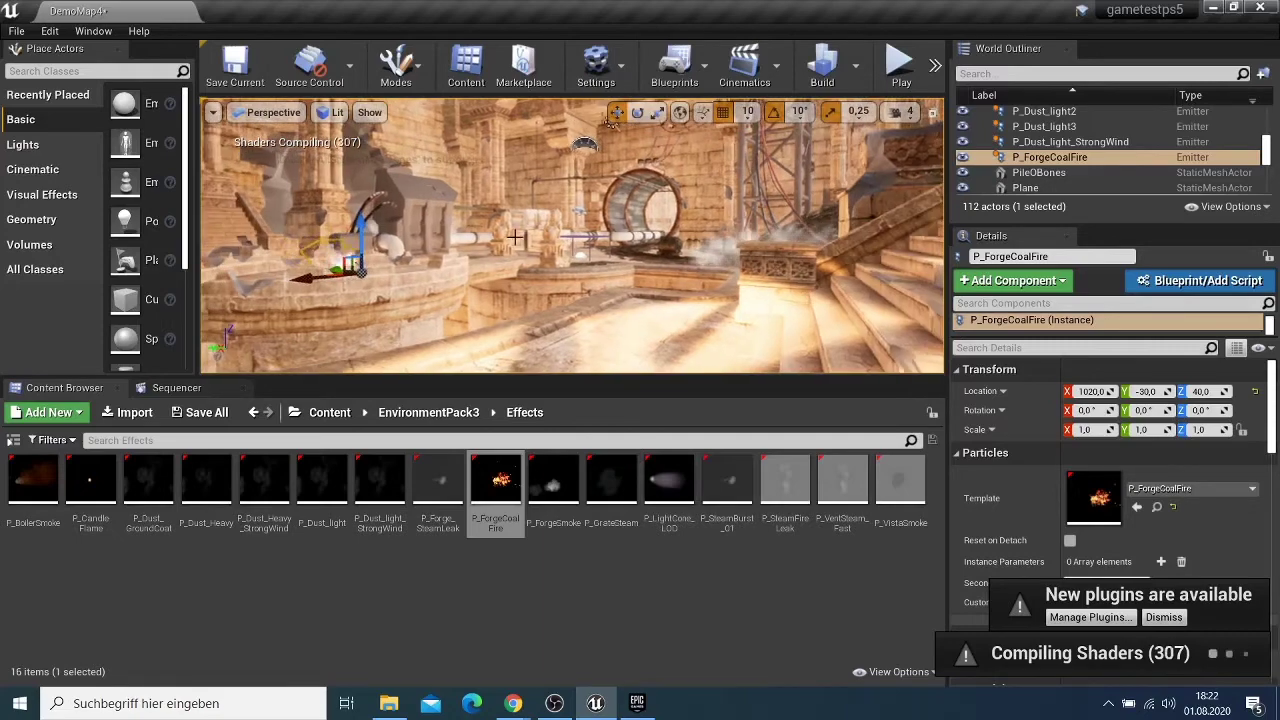
{"action": "scroll", "coordinate": [525, 245], "scroll_direction": "up", "scroll_amount": 4}
{"action": "left_click_drag", "start_coordinate": [525, 245], "coordinate": [240, 200]}
{"action": "left_click_drag", "start_coordinate": [730, 365], "coordinate": [508, 365]}
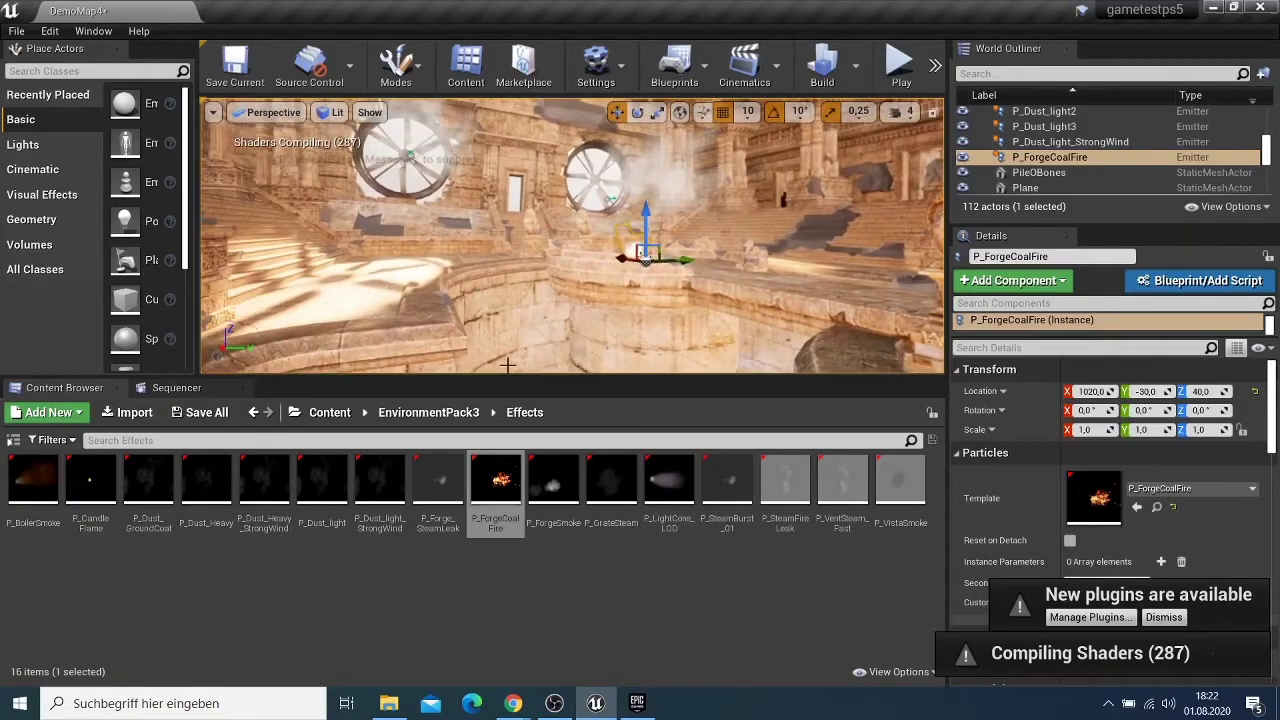
Browse EnvironmentPack3's Maps folder down to the LevelContent/Architecture subfolder.
{"action": "left_click", "coordinate": [254, 412]}
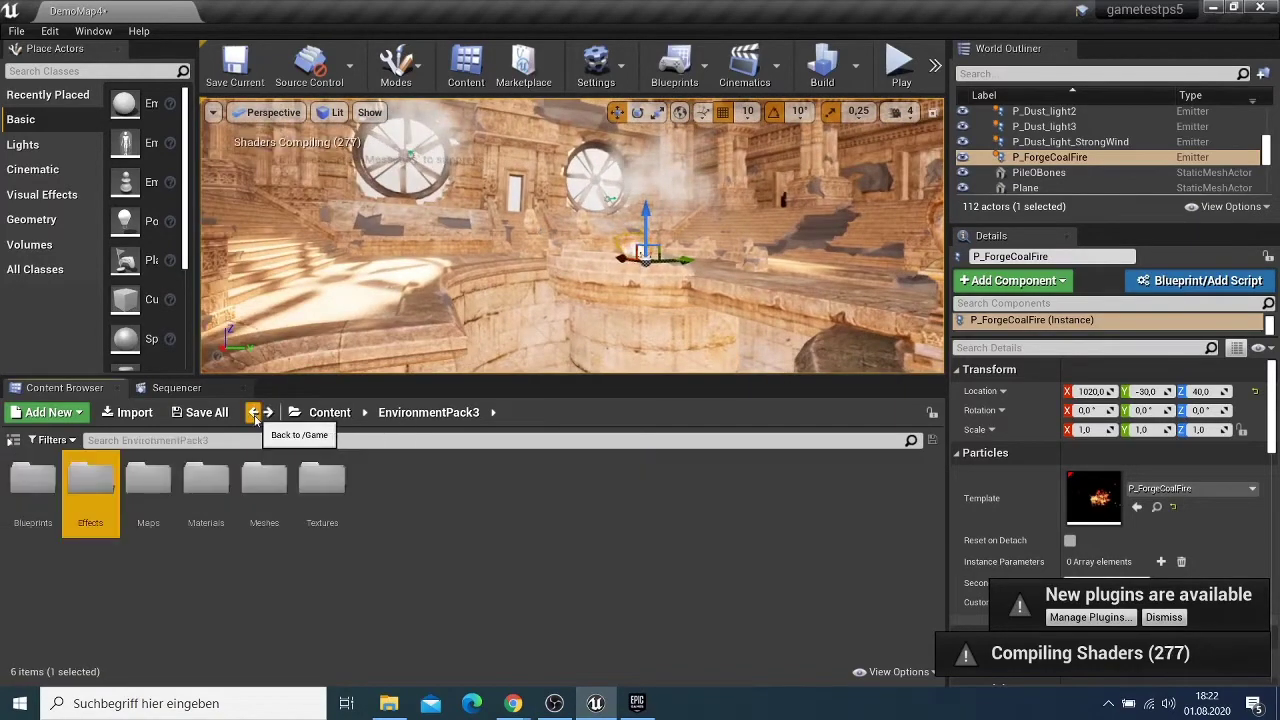
{"action": "left_click", "coordinate": [170, 497]}
{"action": "double_click", "coordinate": [170, 497]}
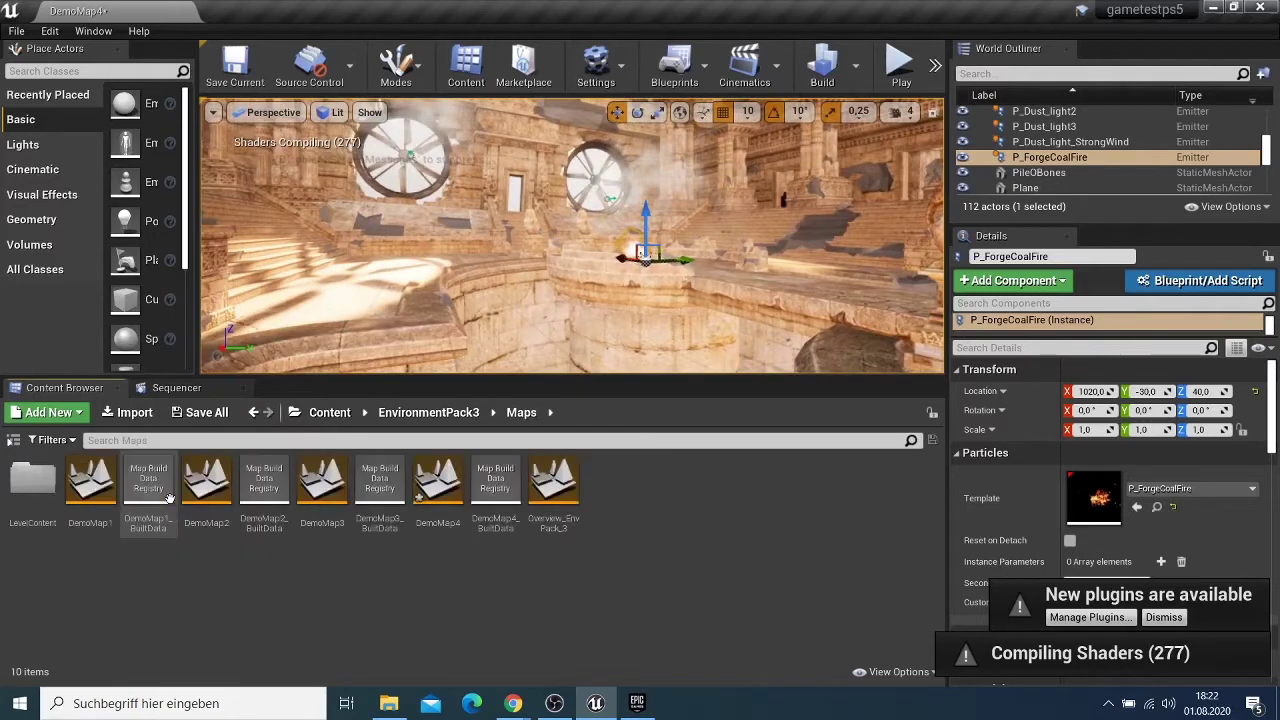
{"action": "left_click", "coordinate": [32, 482]}
{"action": "double_click", "coordinate": [32, 482]}
{"action": "left_click", "coordinate": [32, 480]}
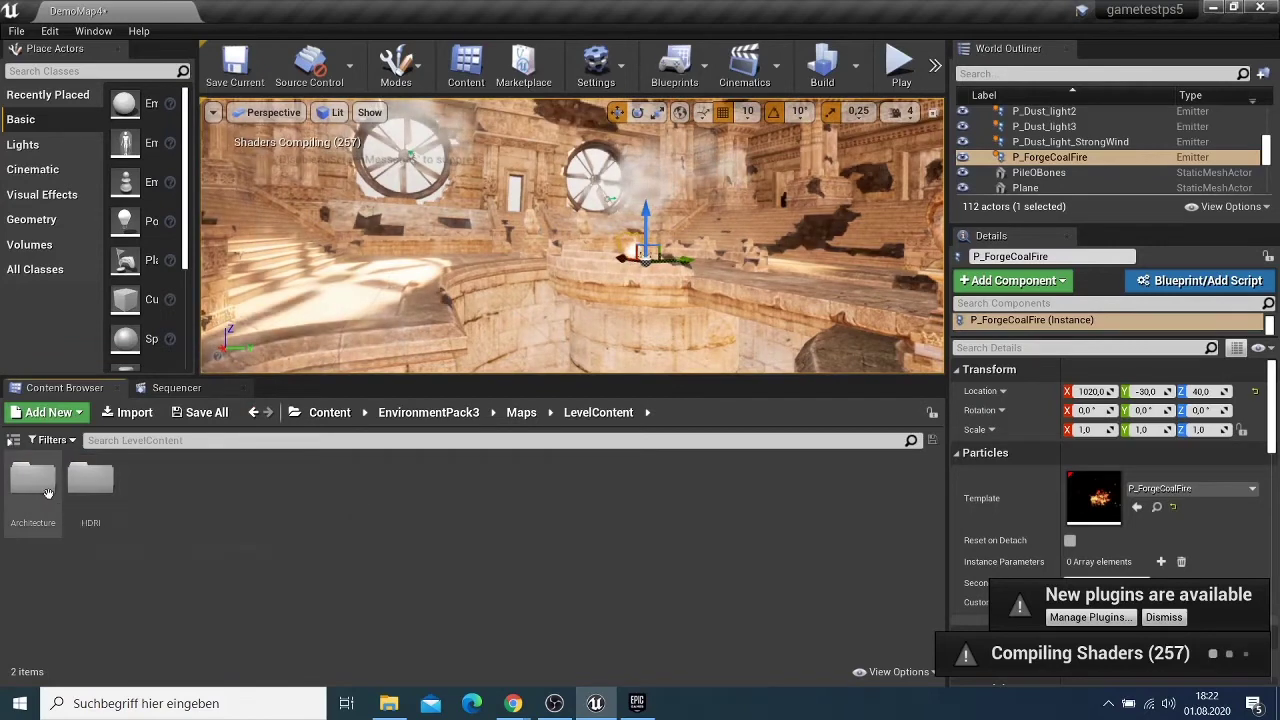
{"action": "double_click", "coordinate": [32, 480]}
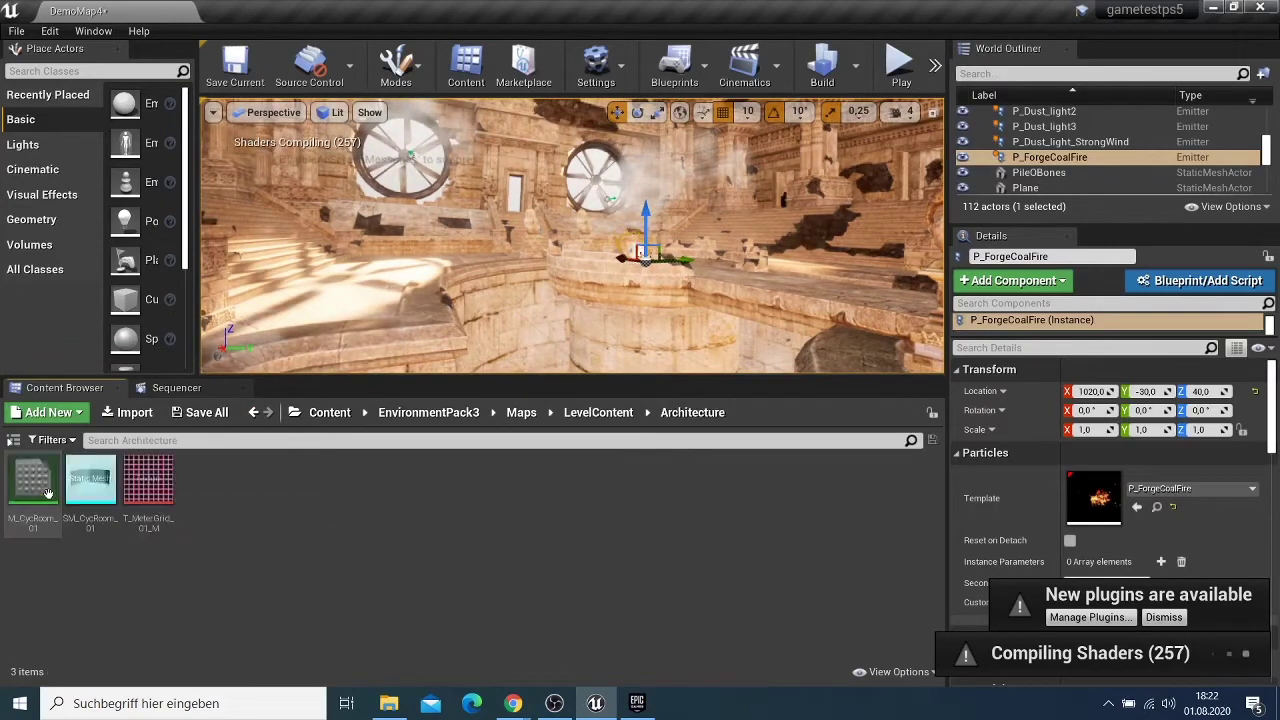
Look into LevelContent's HDRI subfolder and return to the Maps folder.
{"action": "left_click", "coordinate": [252, 412]}
{"action": "left_click", "coordinate": [252, 412]}
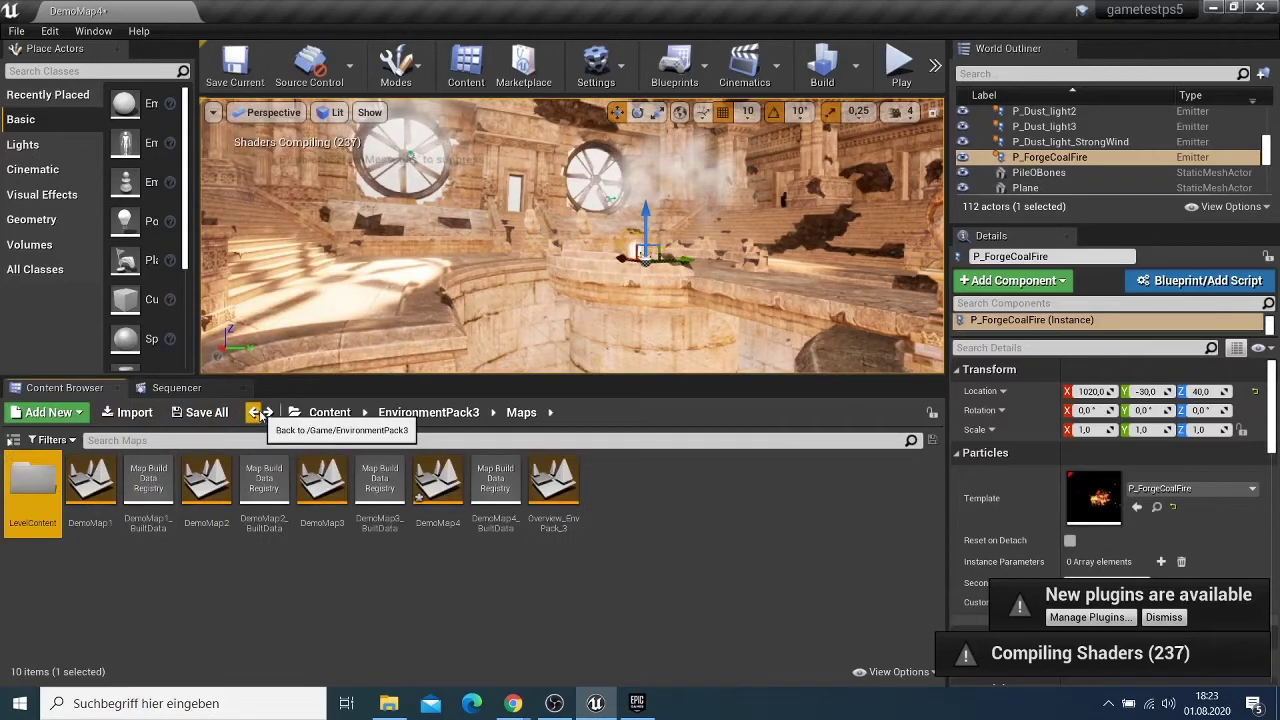
{"action": "left_click", "coordinate": [268, 412]}
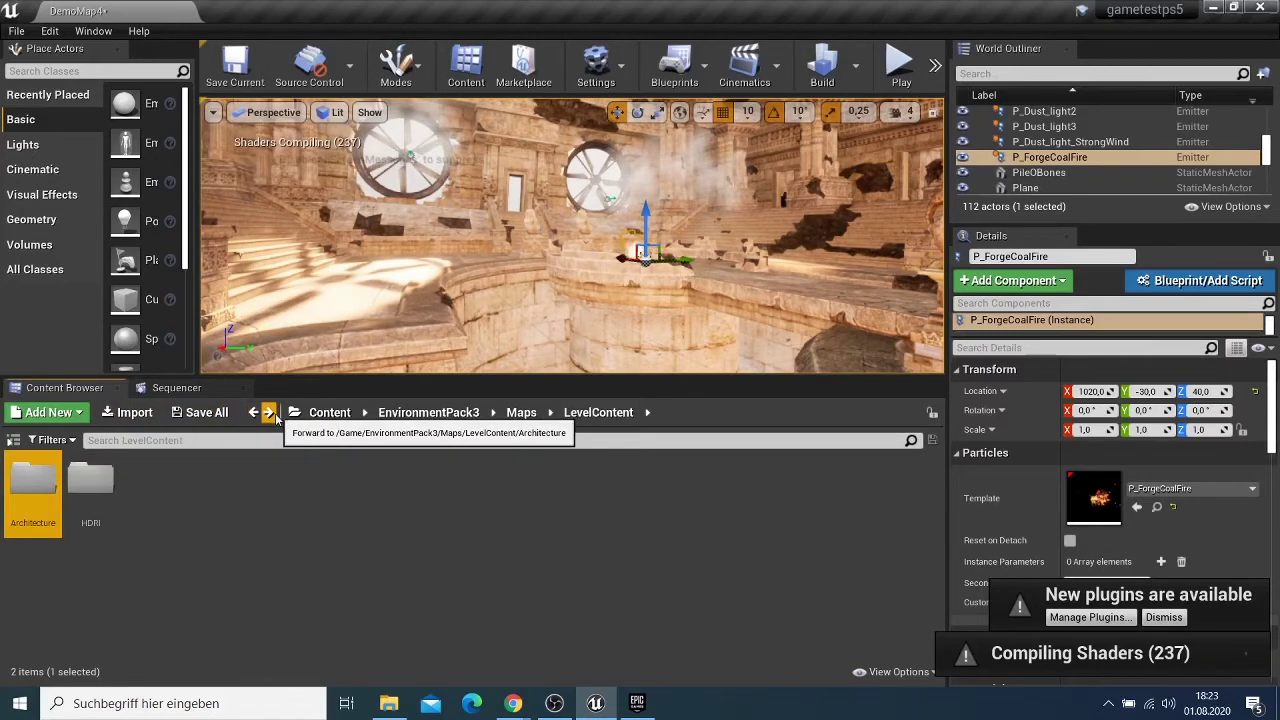
{"action": "double_click", "coordinate": [92, 485]}
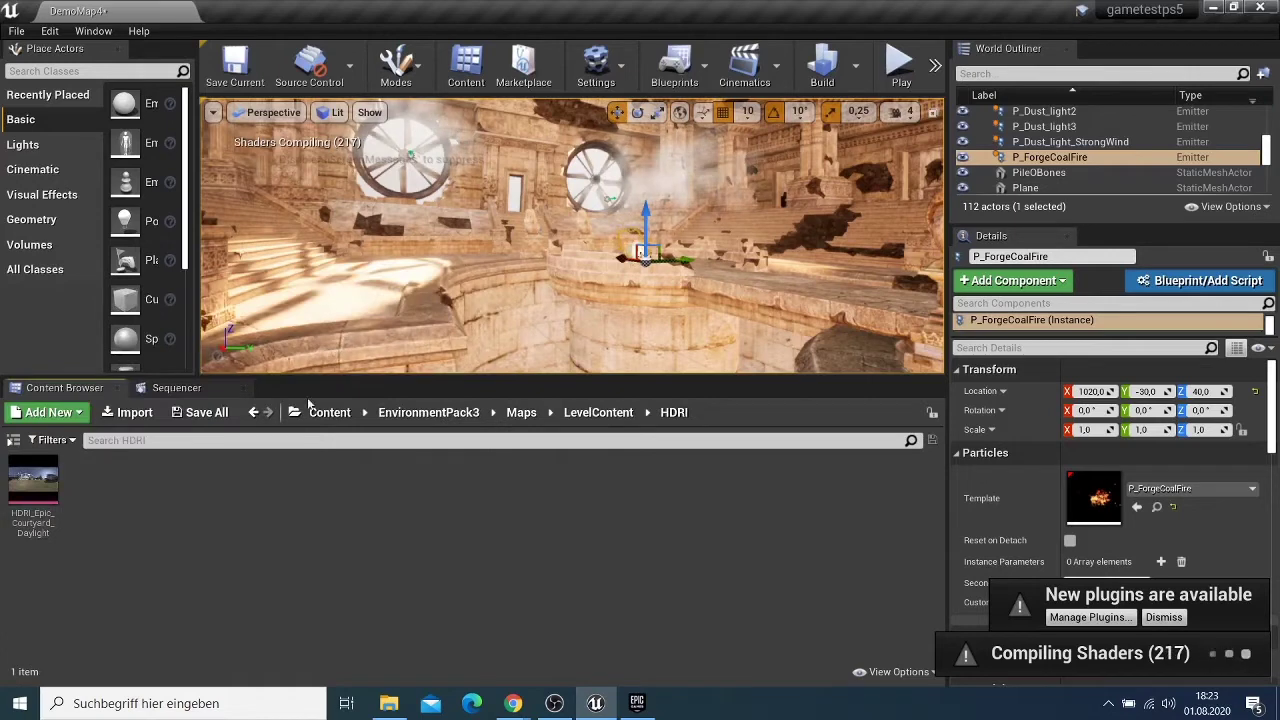
{"action": "left_click", "coordinate": [252, 412]}
{"action": "left_click", "coordinate": [252, 412]}
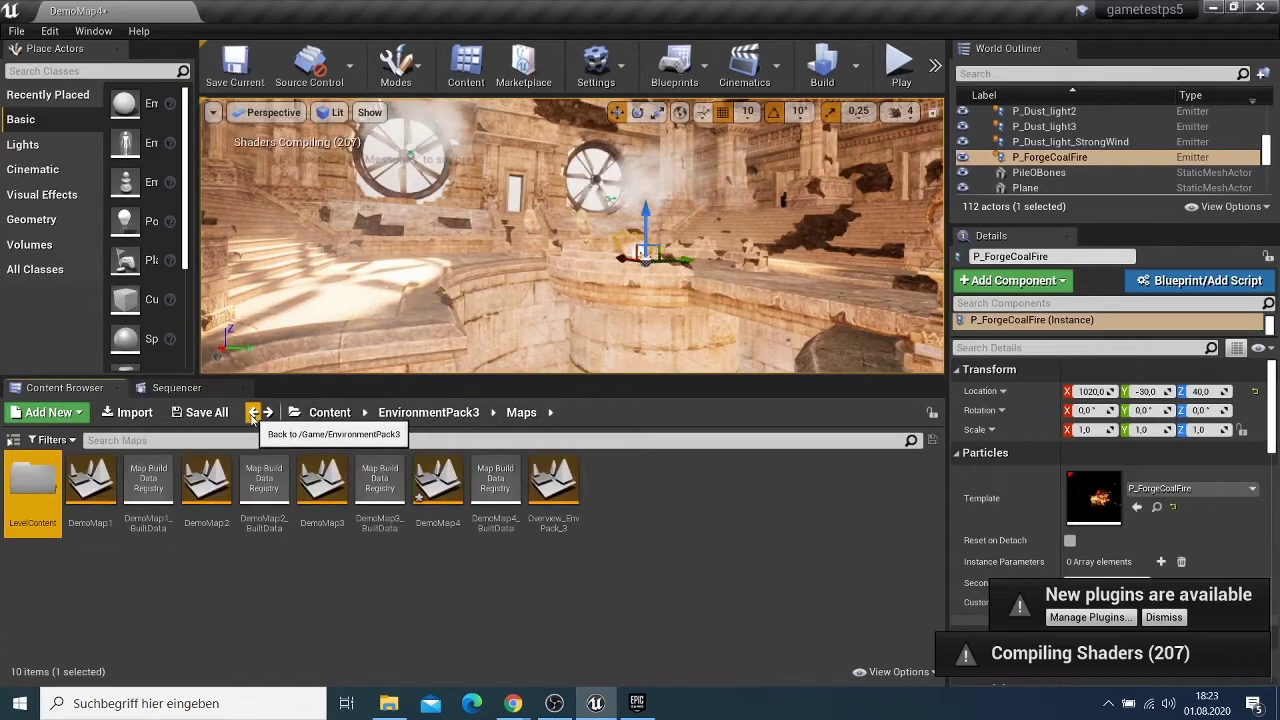
Open EnvironmentPack3's Materials folder and look through its materials down to the railing and smoke entries.
{"action": "left_click", "coordinate": [253, 416]}
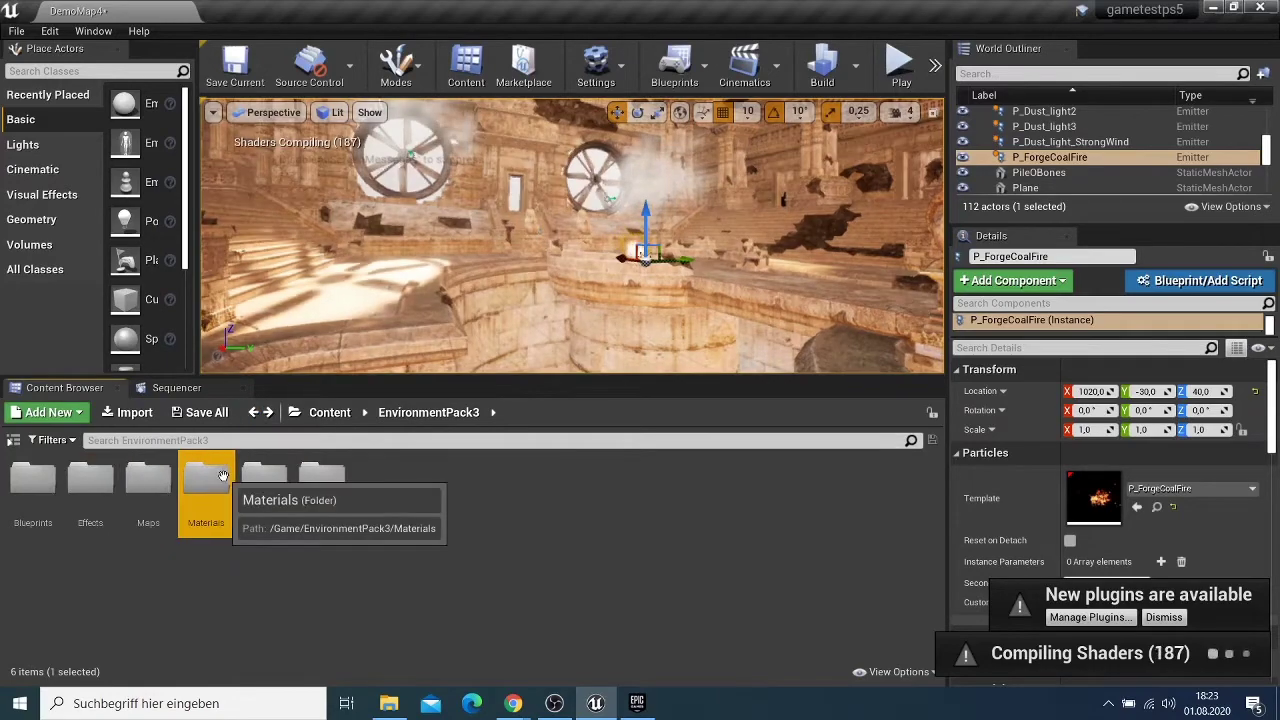
{"action": "double_click", "coordinate": [208, 482]}
{"action": "scroll", "coordinate": [310, 570], "scroll_direction": "down", "scroll_amount": 1}
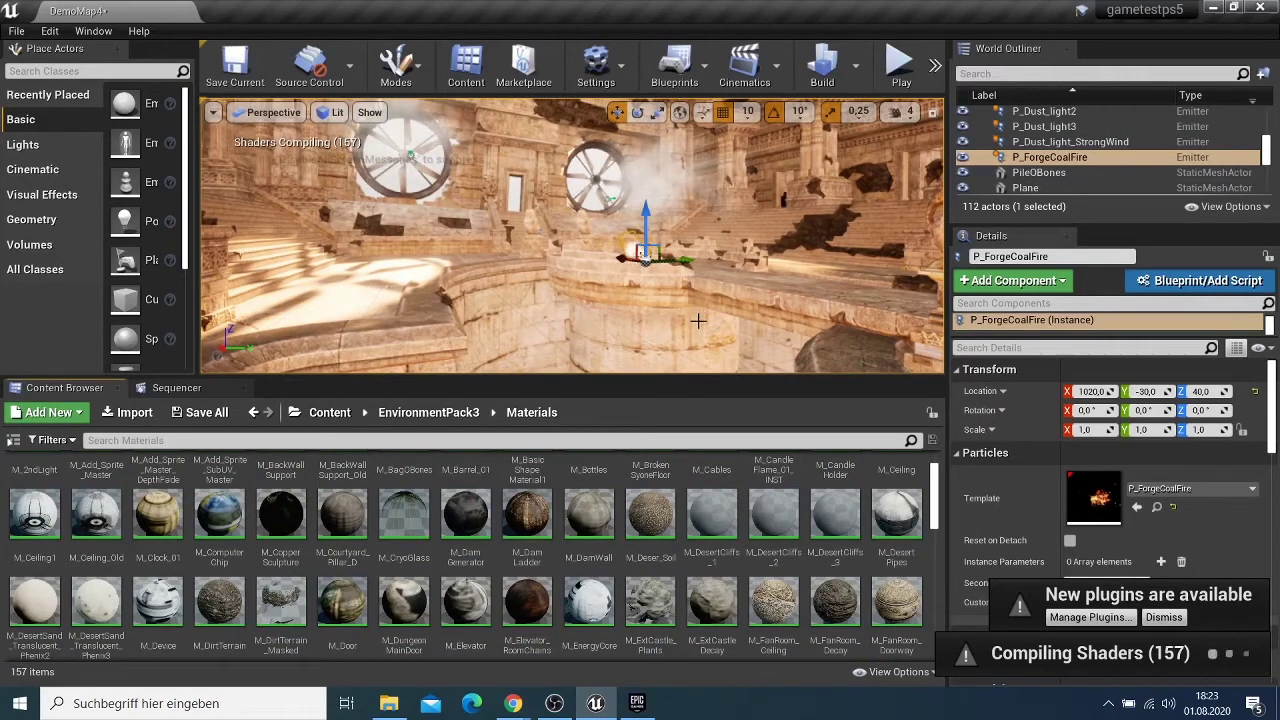
{"action": "scroll", "coordinate": [447, 506], "scroll_direction": "down", "scroll_amount": 10}
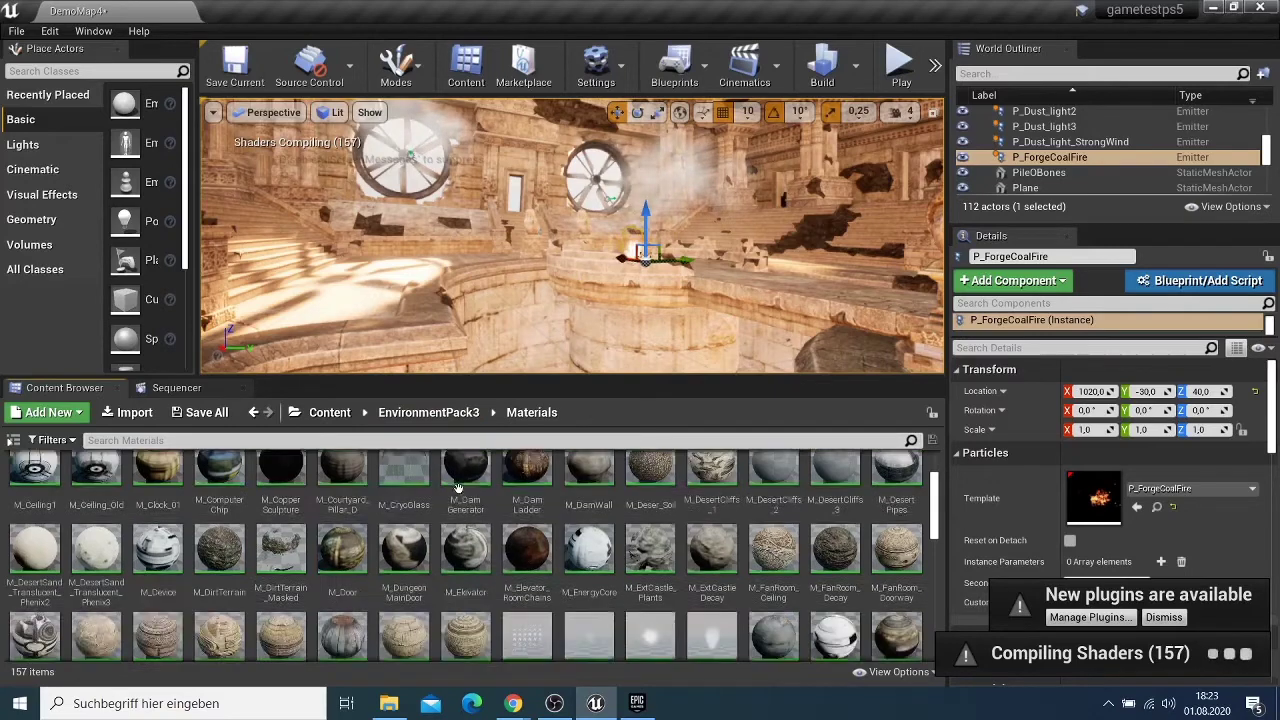
{"action": "scroll", "coordinate": [447, 506], "scroll_direction": "down", "scroll_amount": 8}
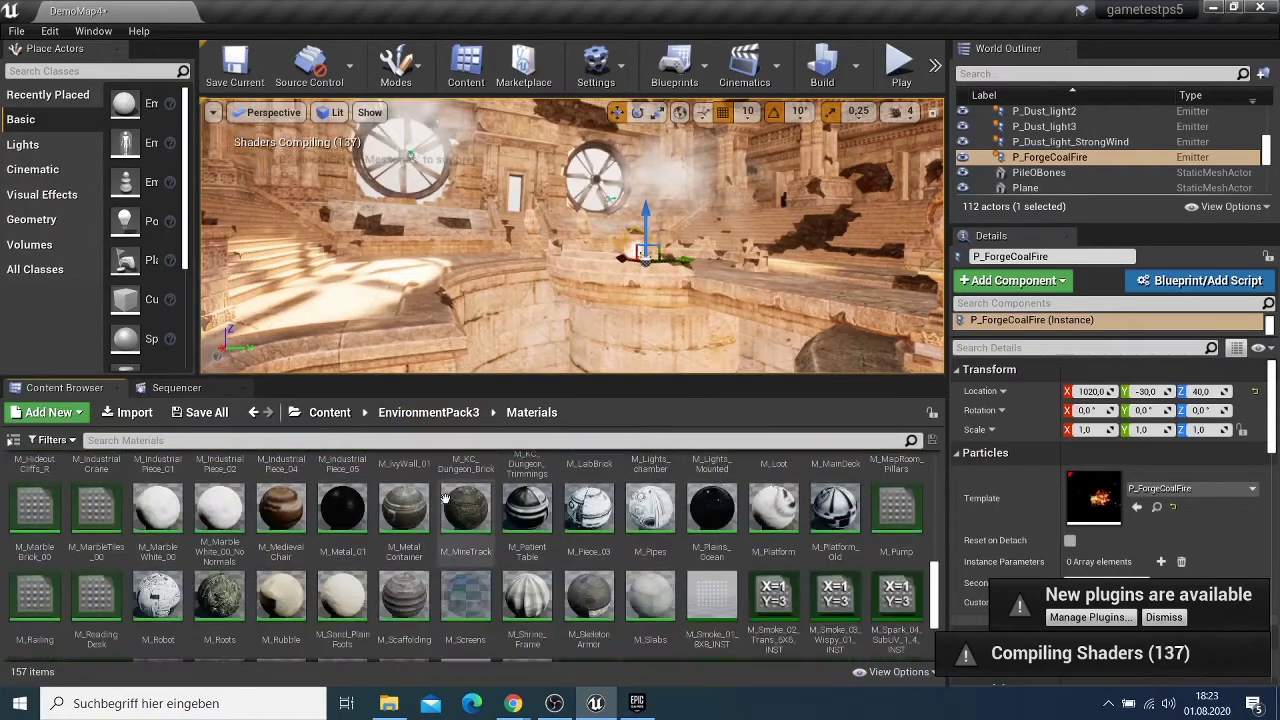
Examine the area with the white machine, crates, pipes and round tunnel, and the basin around the coal fire.
{"action": "right_click_drag", "start_coordinate": [485, 298], "coordinate": [900, 298]}
{"action": "right_click_drag", "start_coordinate": [370, 295], "coordinate": [530, 307]}
{"action": "scroll", "coordinate": [484, 301], "scroll_direction": "down", "scroll_amount": 5}
{"action": "scroll", "coordinate": [484, 308], "scroll_direction": "up", "scroll_amount": 2}
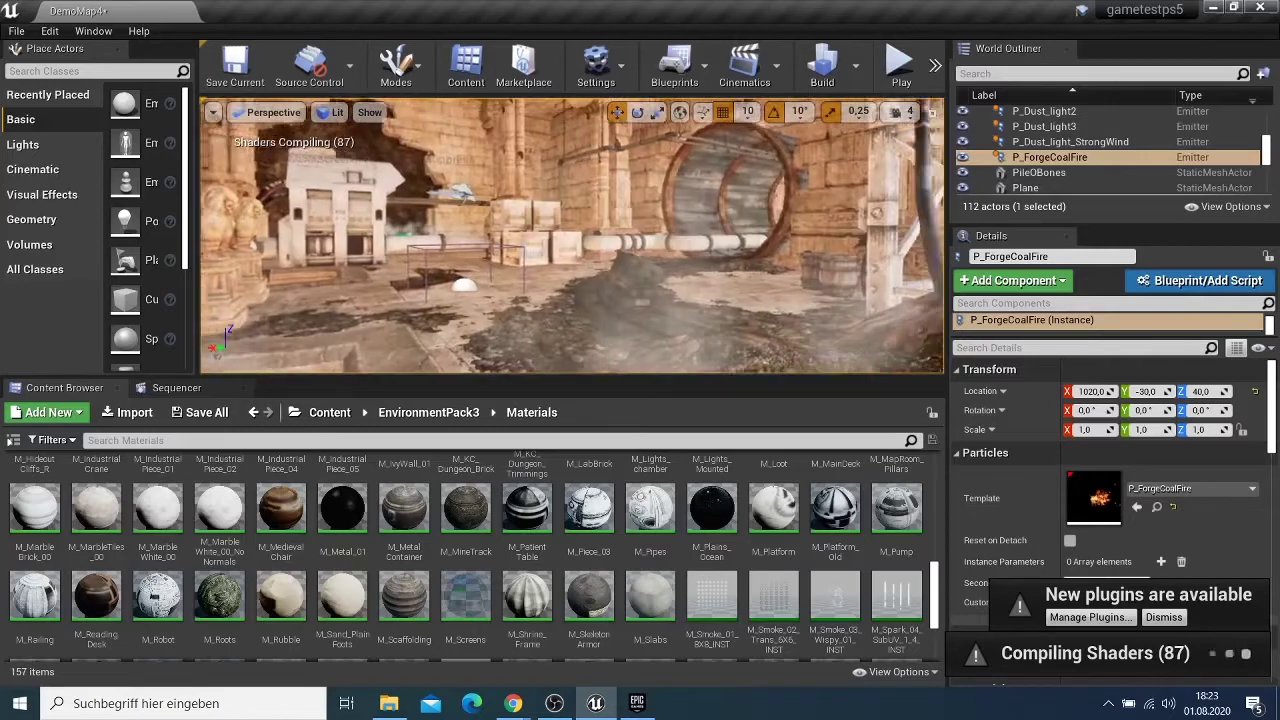
{"action": "right_click_drag", "start_coordinate": [530, 307], "coordinate": [500, 307]}
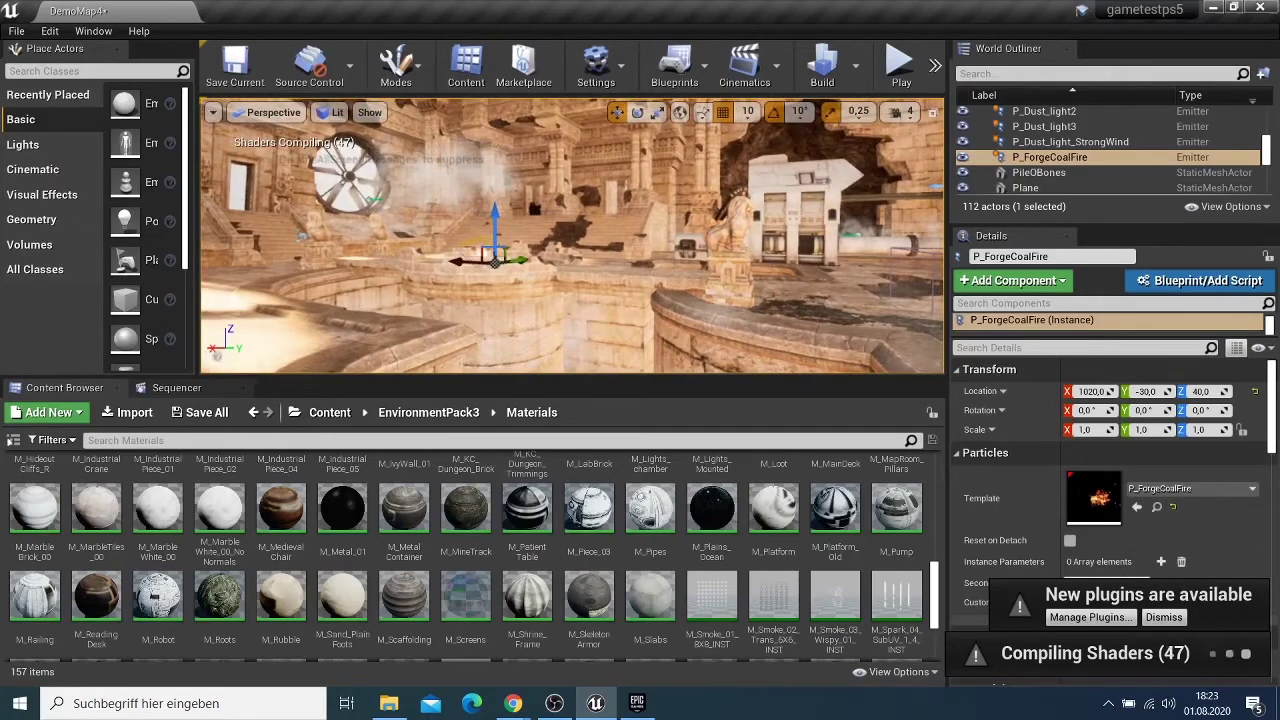
{"action": "key", "text": "w"}
{"action": "key", "text": "w"}
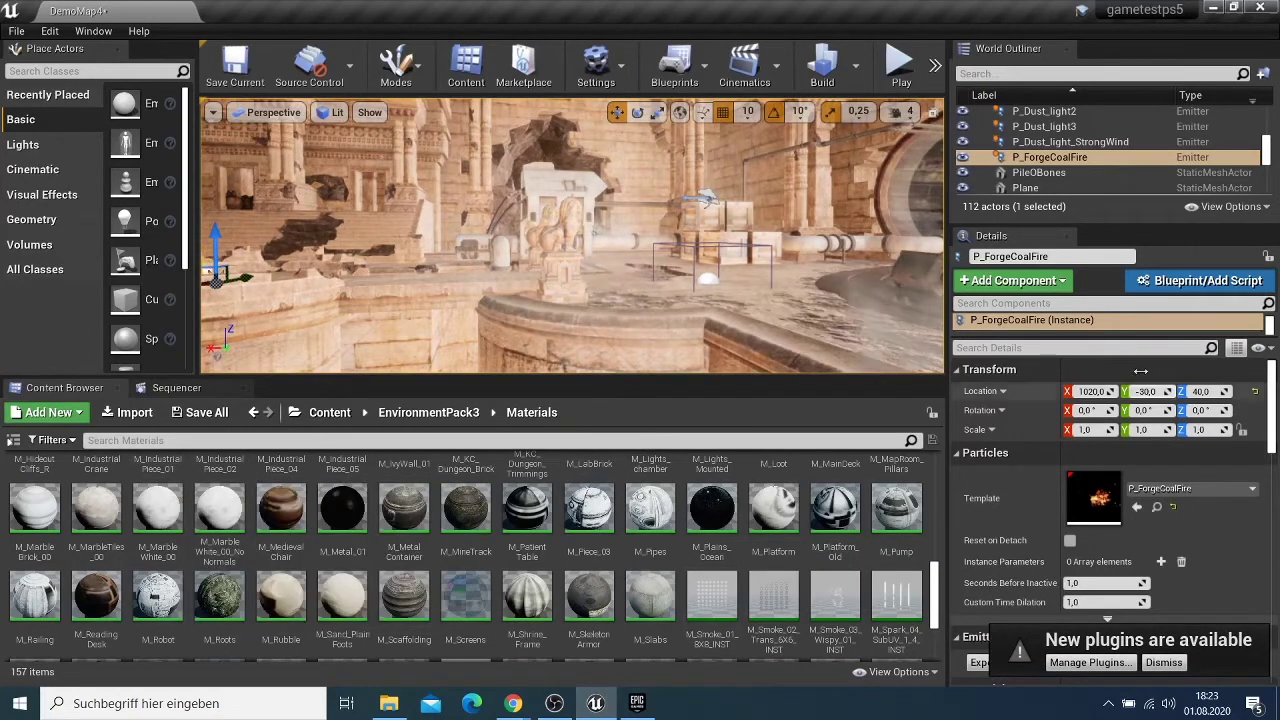
Play the level and run the character past the lion statues and over the walkway to the wooden crates.
{"action": "left_click", "coordinate": [895, 63]}
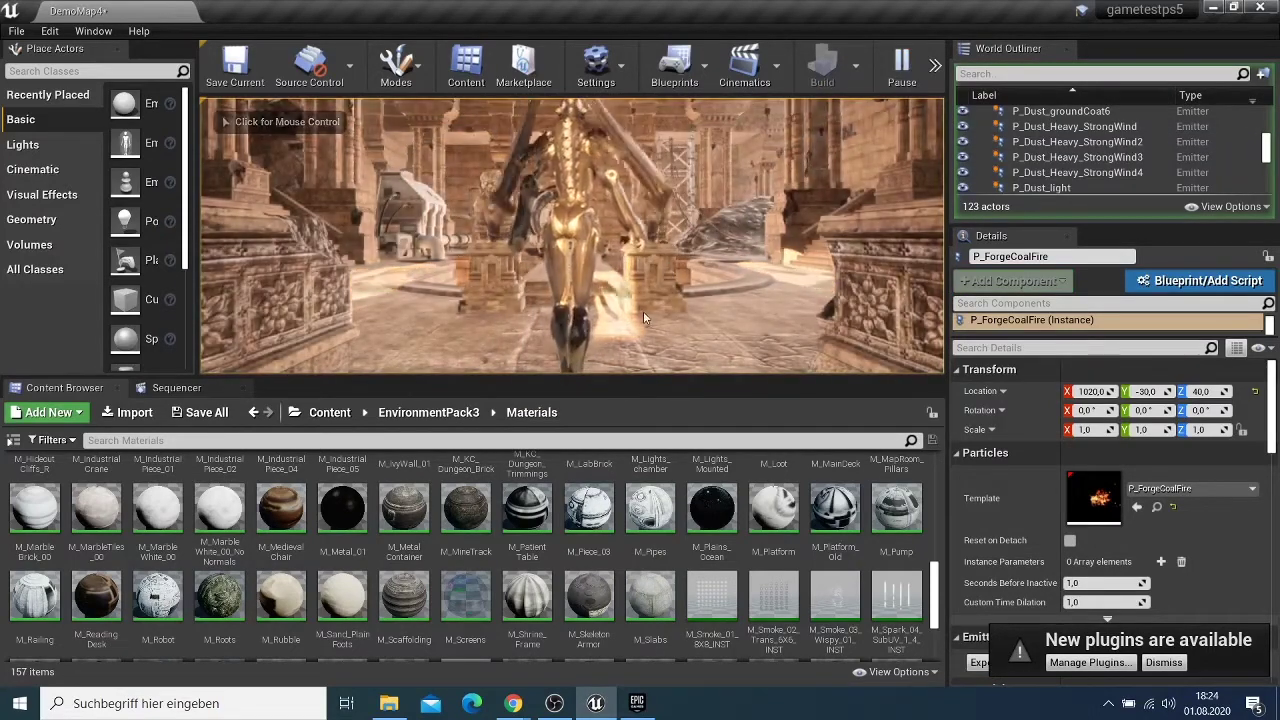
{"action": "left_click", "coordinate": [643, 311]}
{"action": "key", "text": "w"}
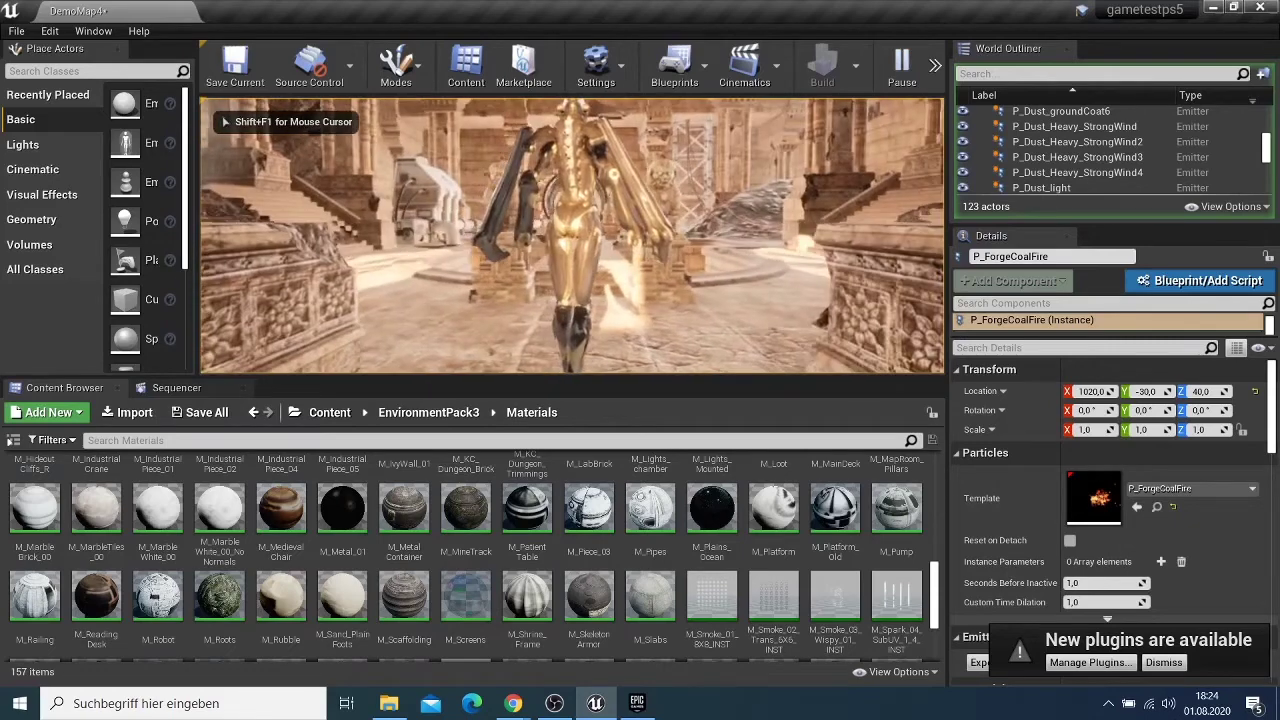
{"action": "key", "text": "w"}
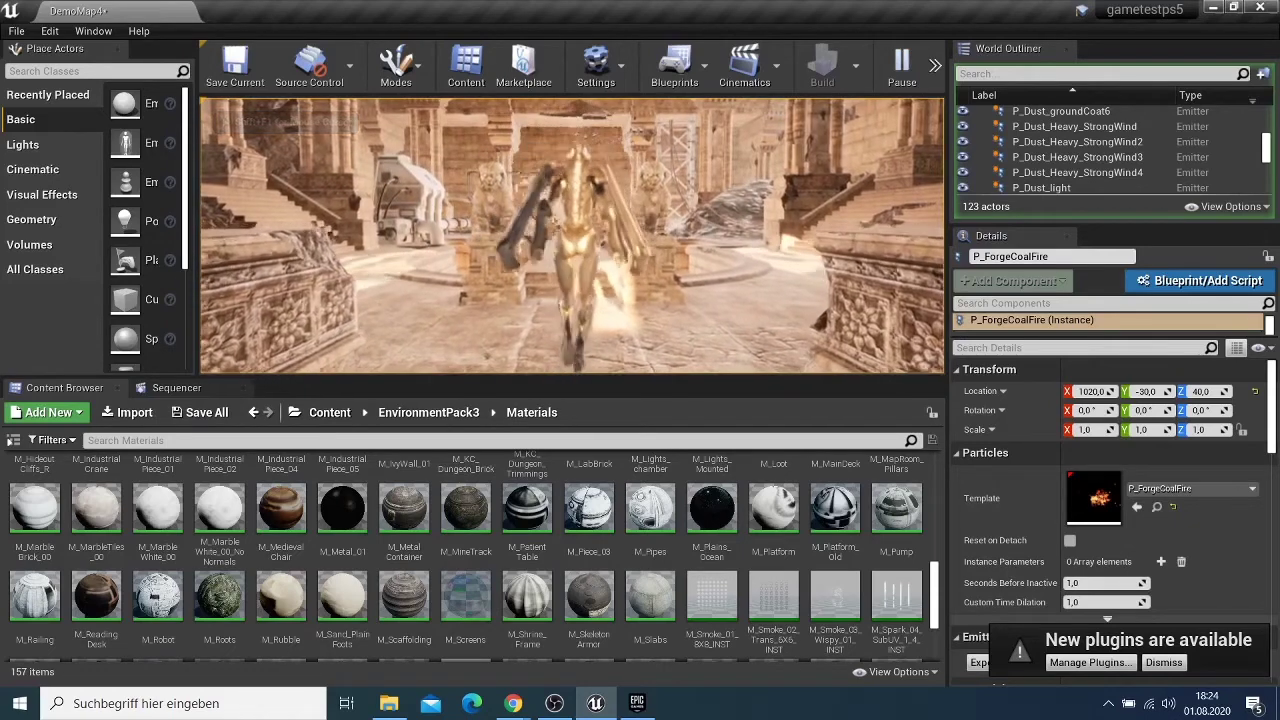
{"action": "key", "text": "w"}
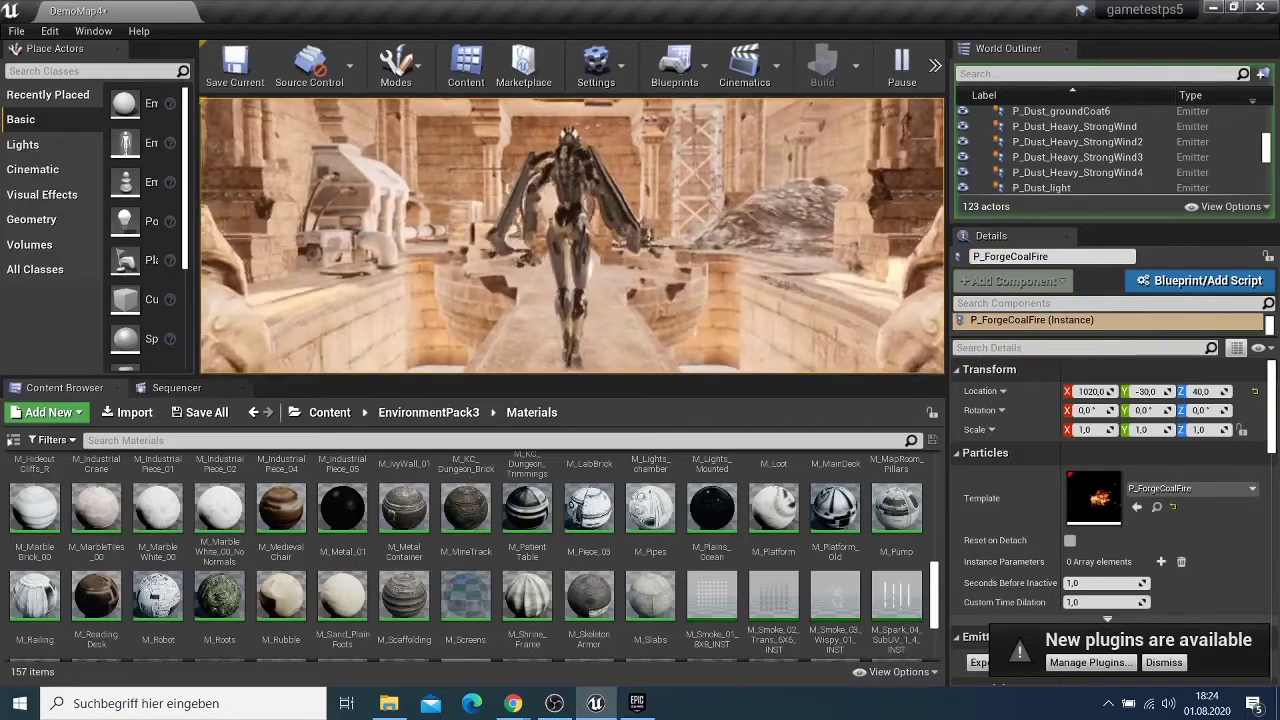
{"action": "key", "text": "w"}
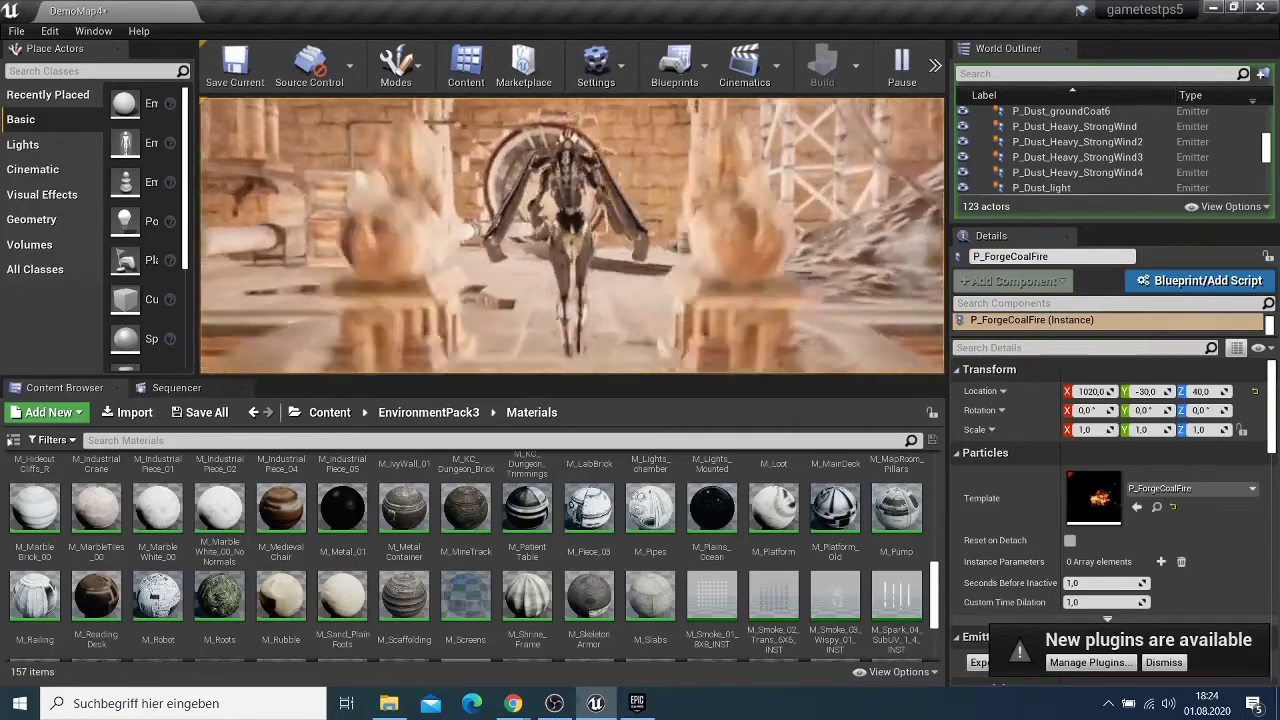
{"action": "key", "text": "w"}
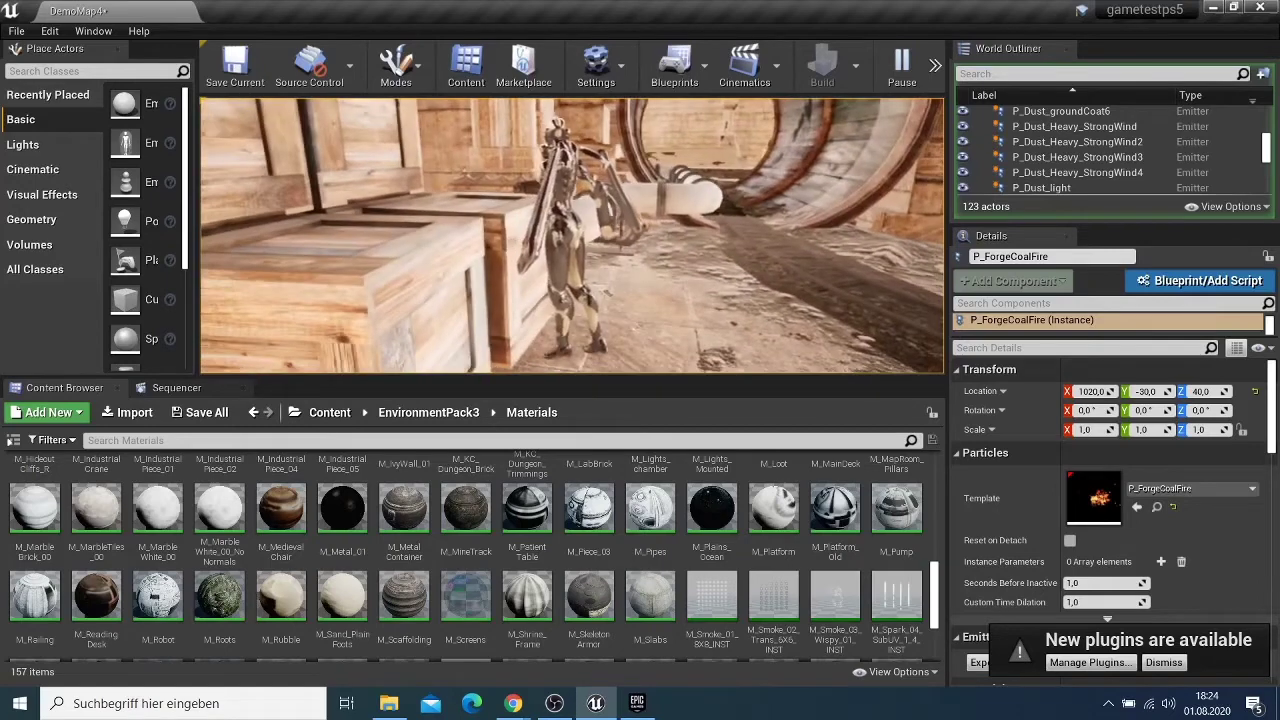
Jump the character onto the wooden crates, cross the raised structures and run to the ornate doorway.
{"action": "key", "text": "w"}
{"action": "key", "text": "space"}
{"action": "key", "text": "space"}
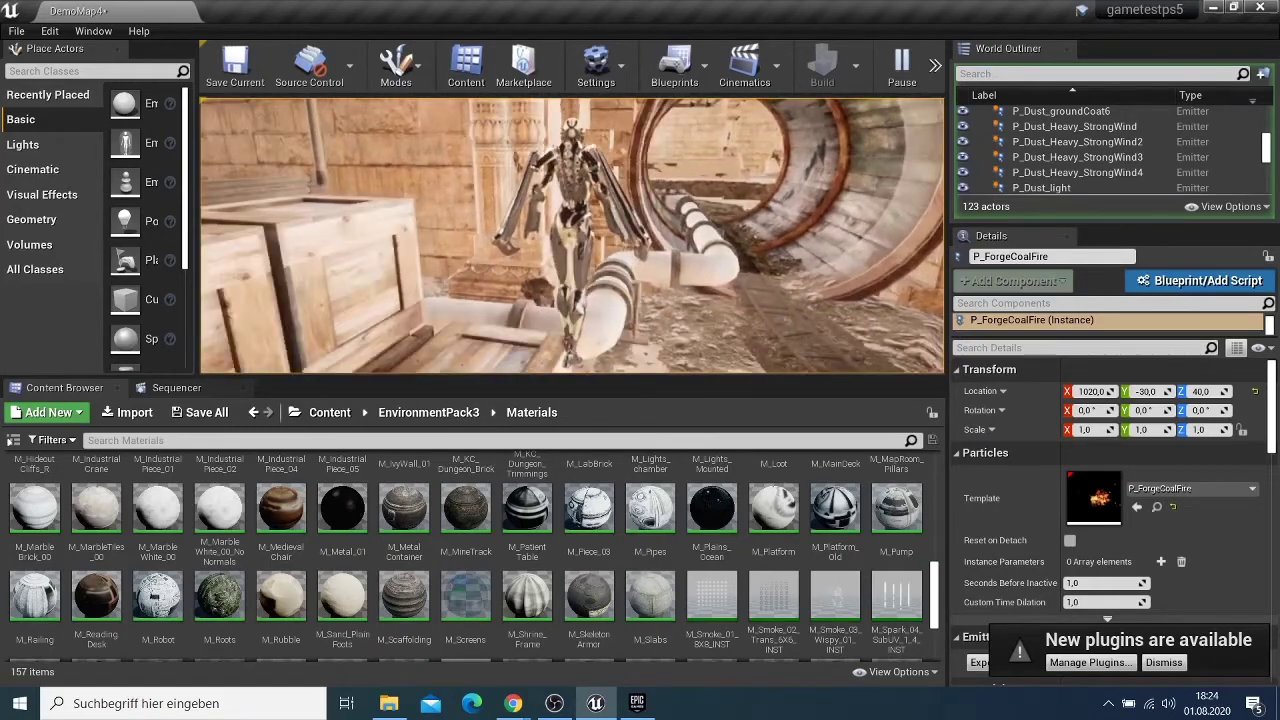
{"action": "key", "text": "a"}
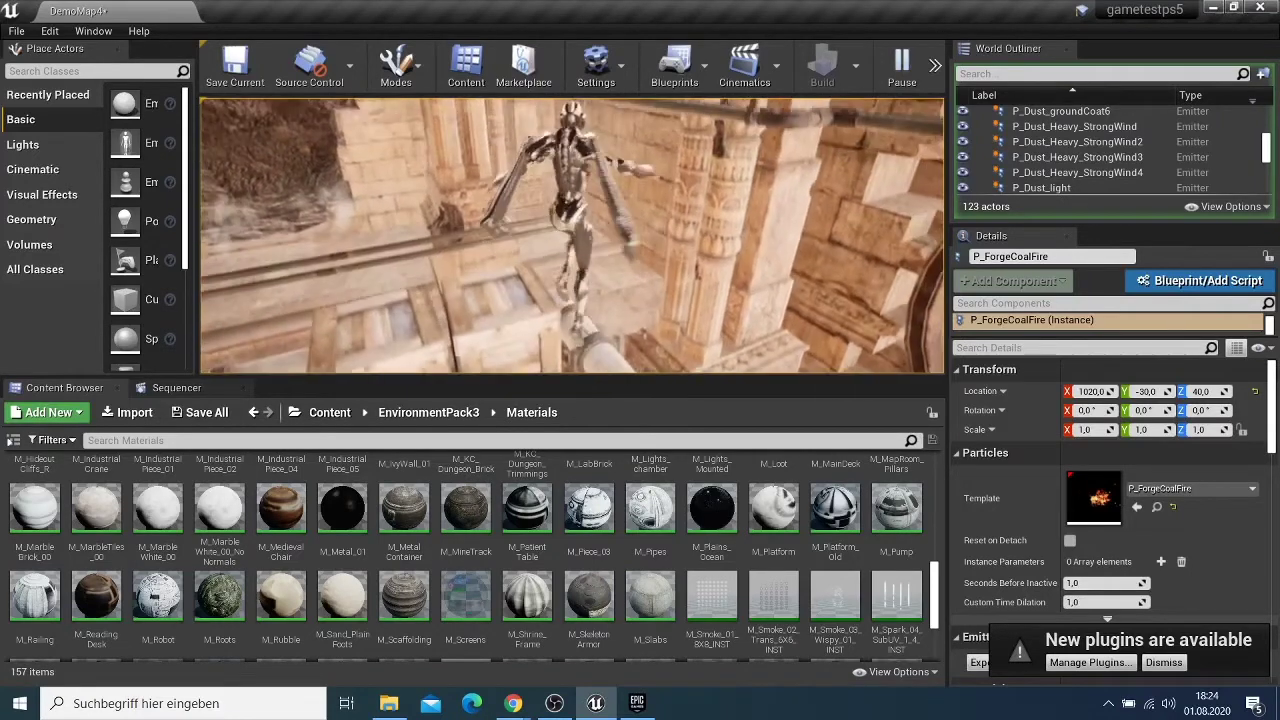
{"action": "key", "text": "w"}
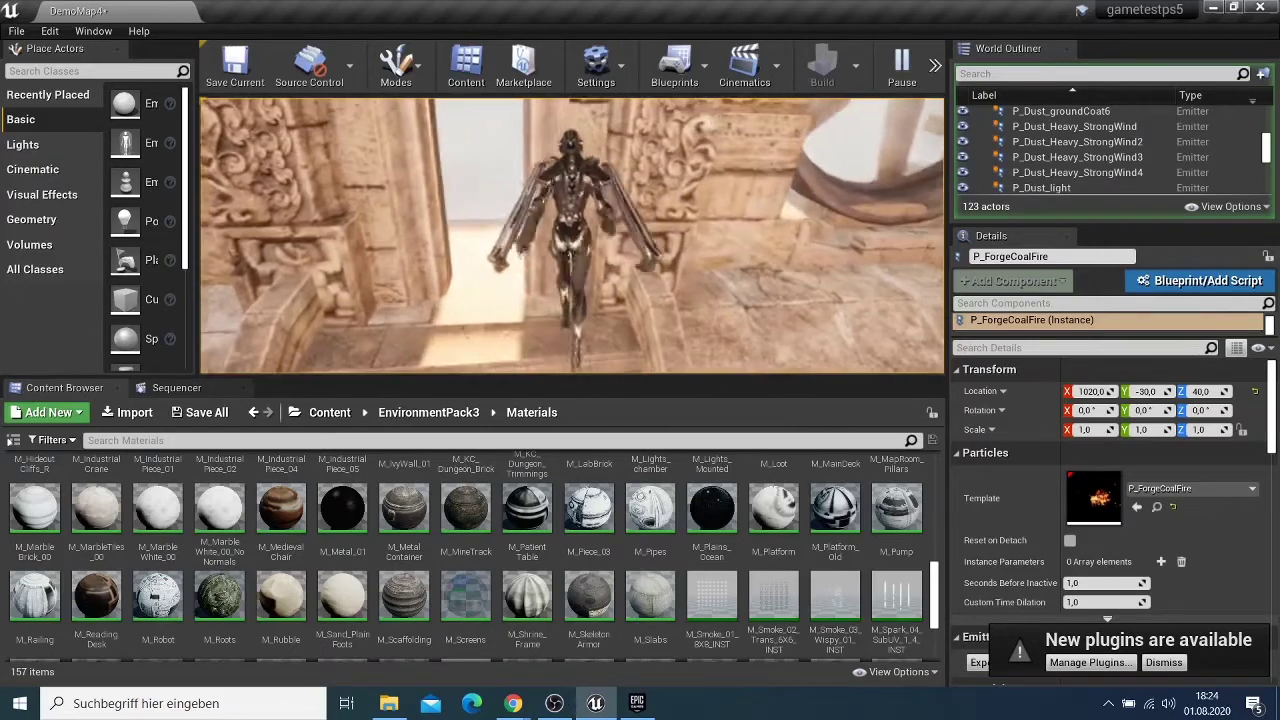
Run the character from the ornate doorway to the sand-covered ground, and stop the play session.
{"action": "key", "text": "w"}
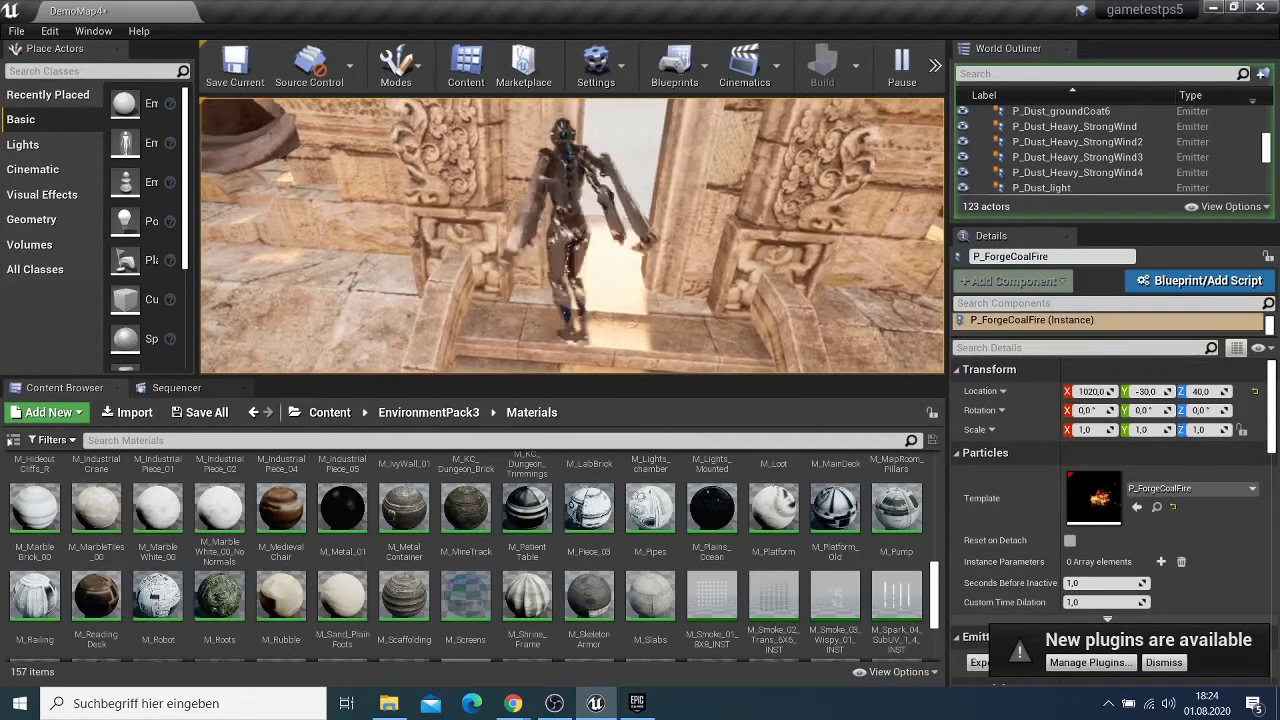
{"action": "key", "text": "w"}
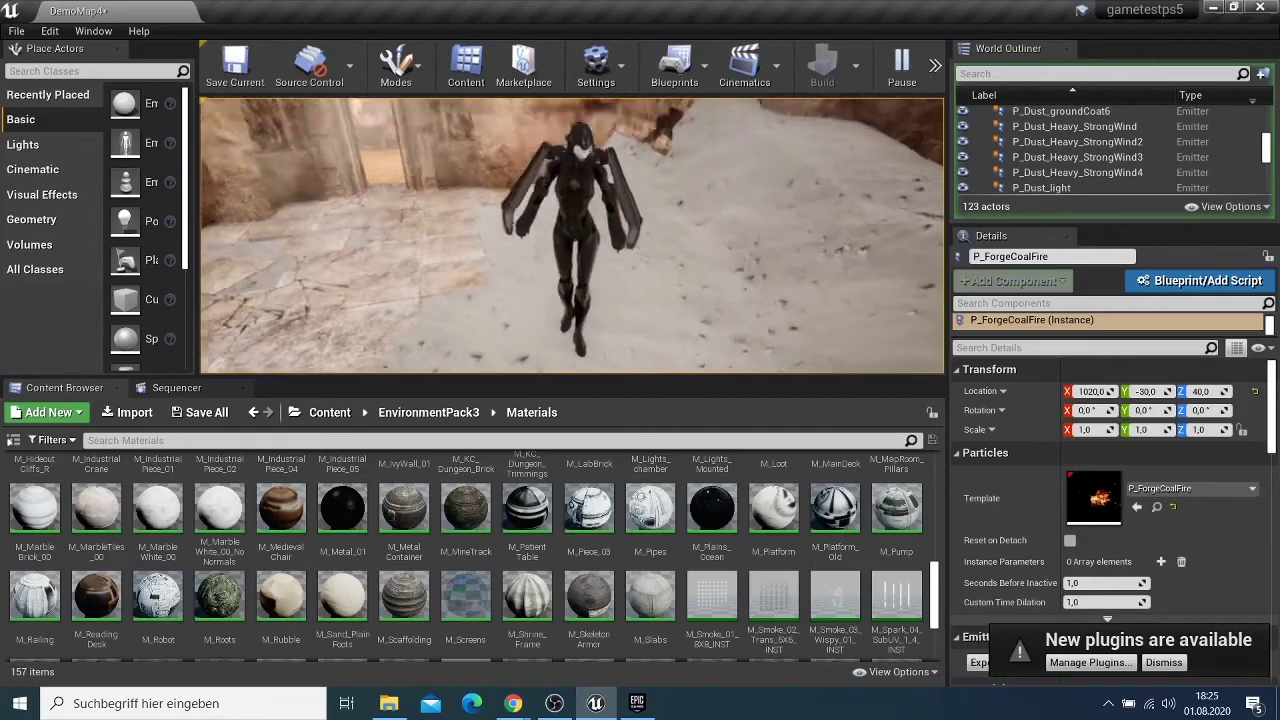
{"action": "key", "text": "Escape"}
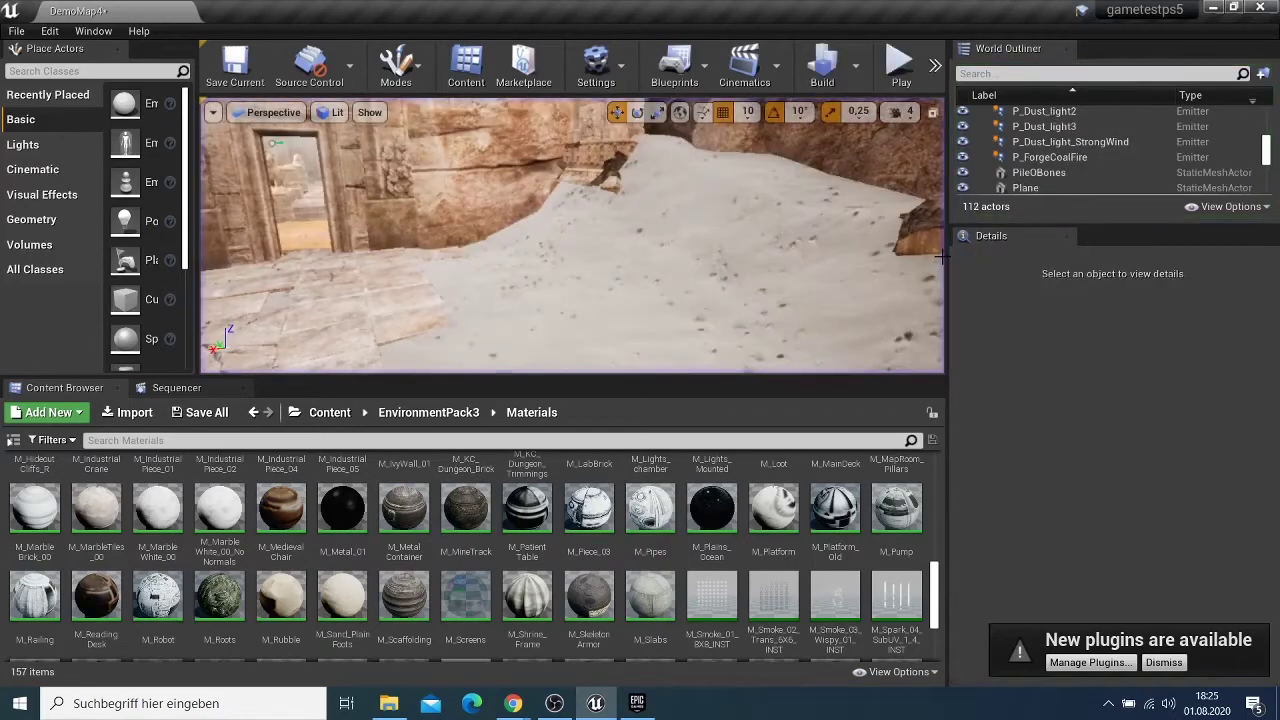
{"action": "scroll", "coordinate": [638, 219], "scroll_direction": "down", "scroll_amount": 5}
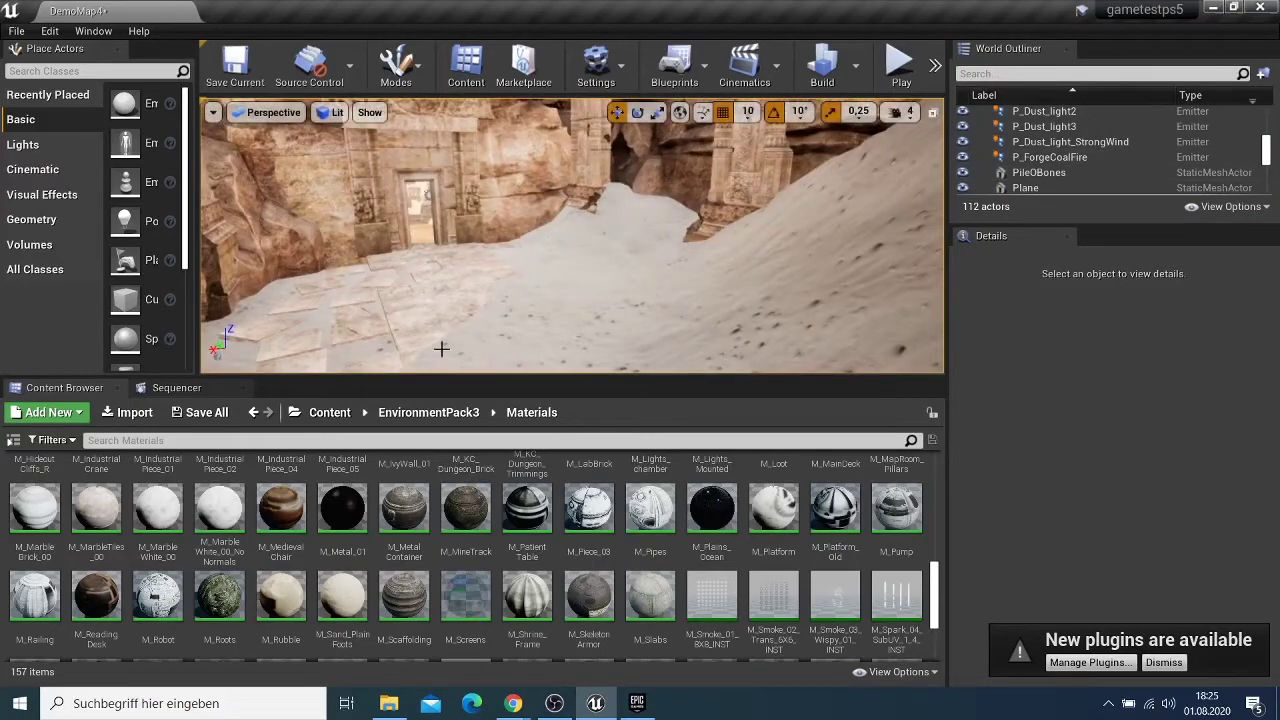
{"action": "right_click_drag", "start_coordinate": [595, 276], "coordinate": [485, 276]}
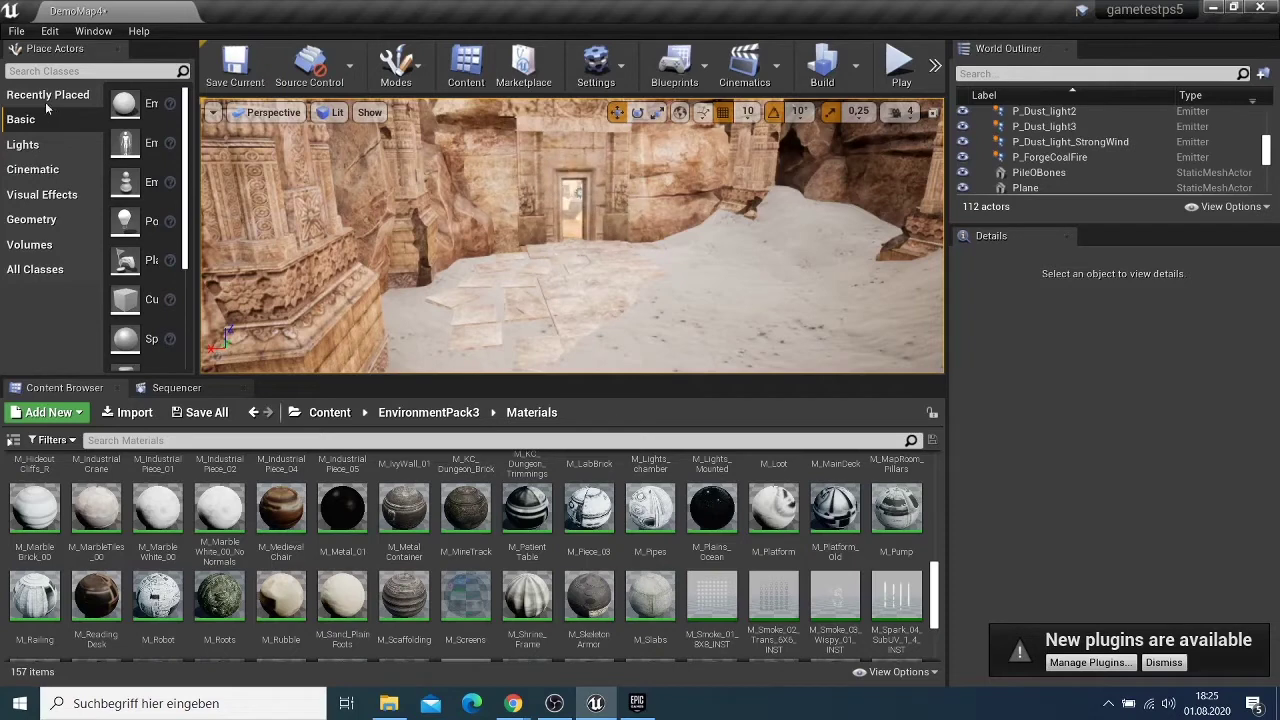
{"action": "right_click_drag", "start_coordinate": [453, 287], "coordinate": [415, 291]}
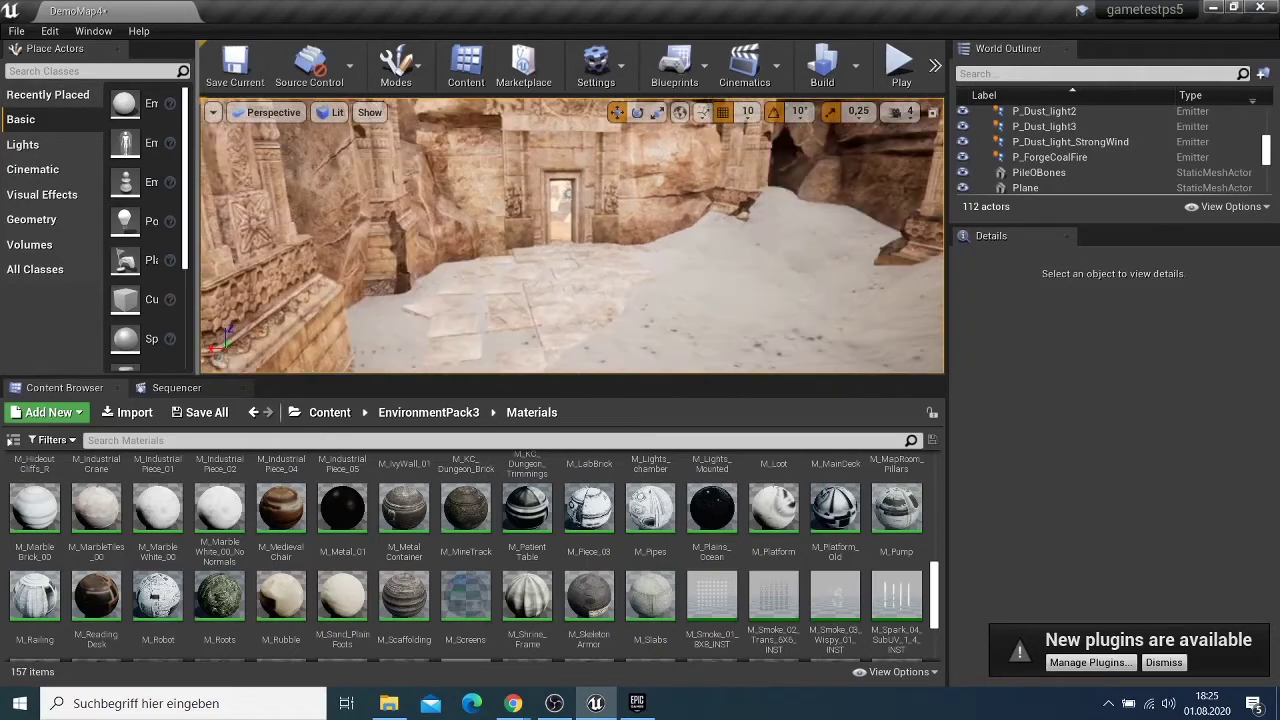
Open the project's packaging settings and look at the Asset Manager and Asset Tools settings.
{"action": "left_click", "coordinate": [16, 31]}
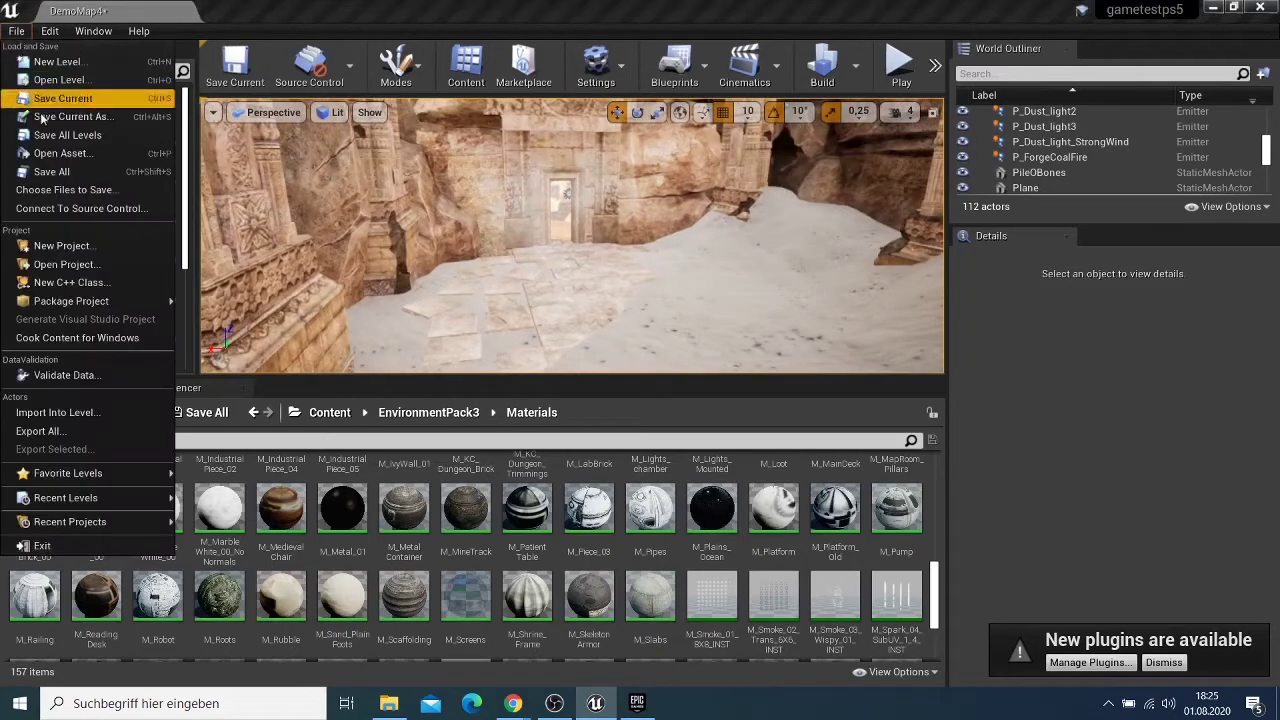
{"action": "mouse_move", "coordinate": [115, 301]}
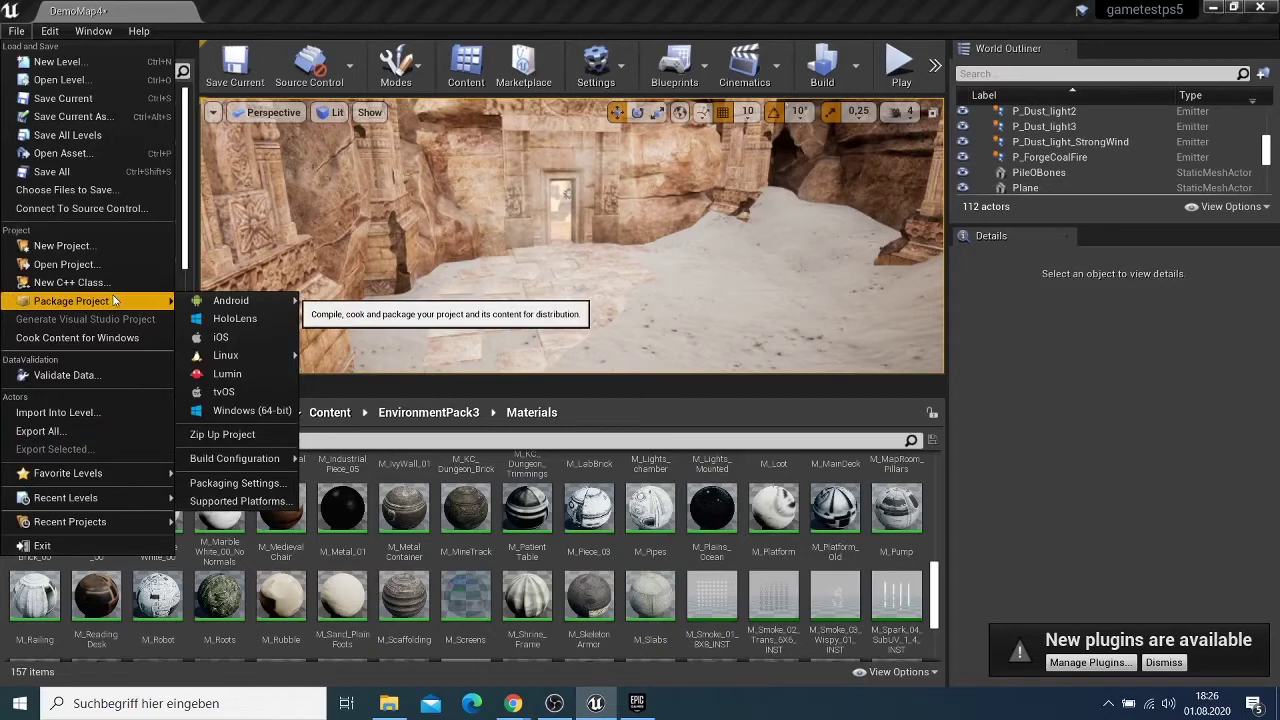
{"action": "left_click", "coordinate": [264, 490]}
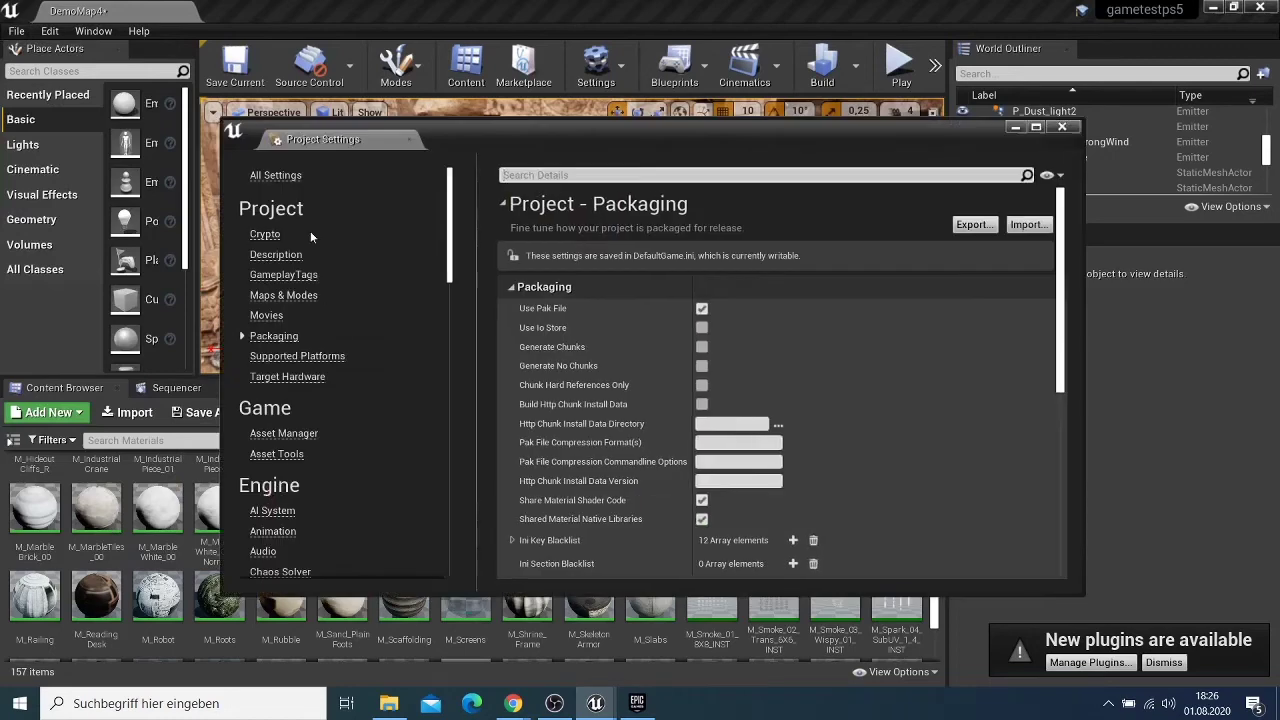
{"action": "left_click", "coordinate": [296, 436]}
{"action": "scroll", "coordinate": [620, 384], "scroll_direction": "down", "scroll_amount": 1}
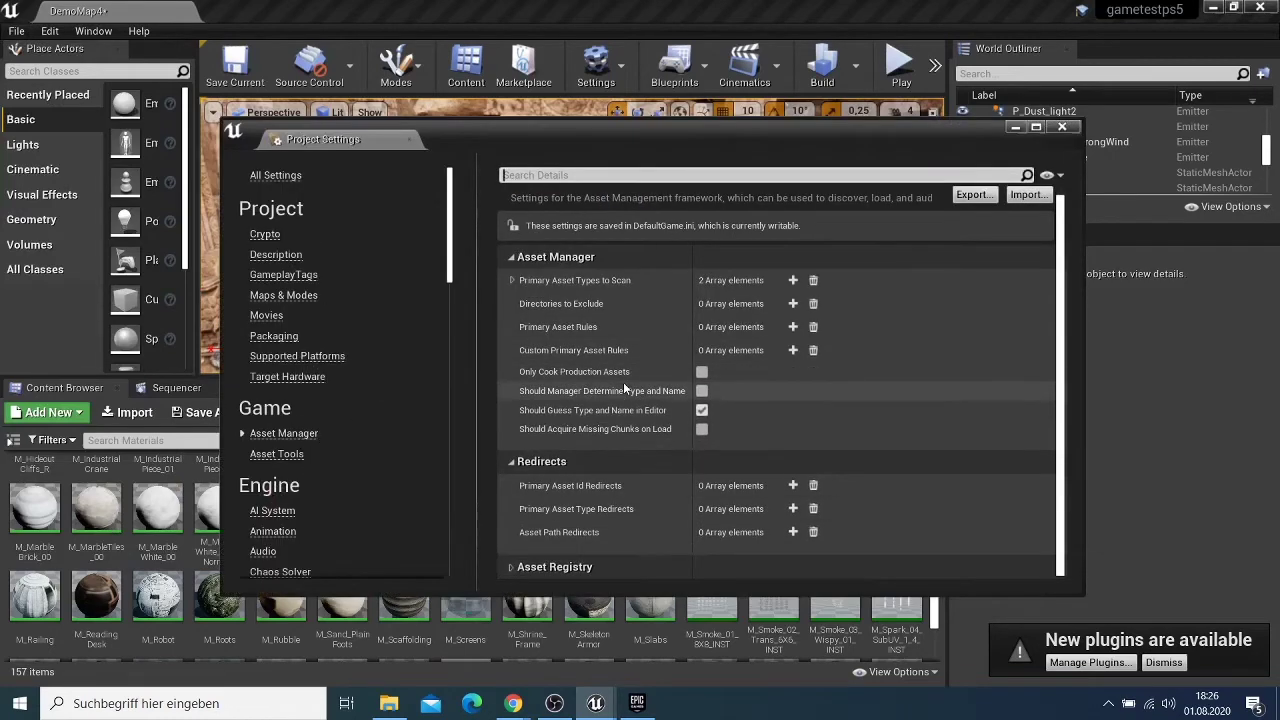
{"action": "left_click", "coordinate": [277, 455]}
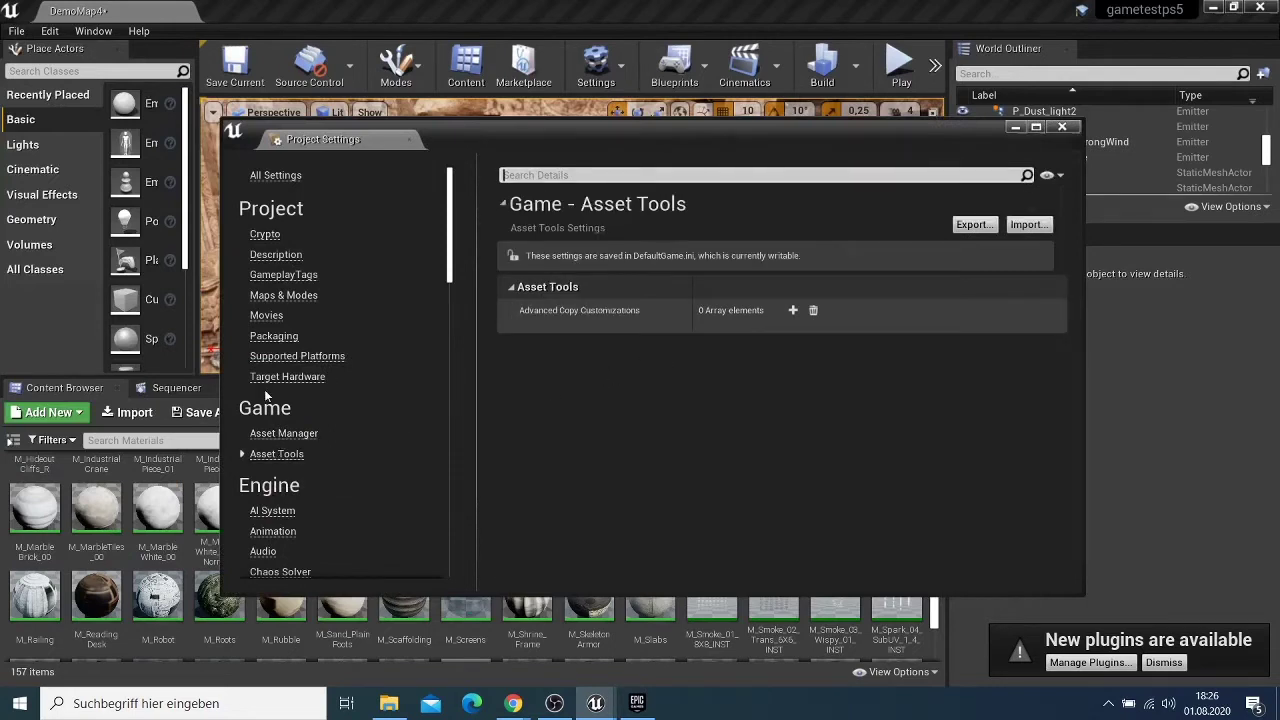
Show all project settings and set both the Editor Startup Map and the Game Default Map to DemoMap4.
{"action": "left_click", "coordinate": [288, 184]}
{"action": "scroll", "coordinate": [624, 345], "scroll_direction": "down", "scroll_amount": 5}
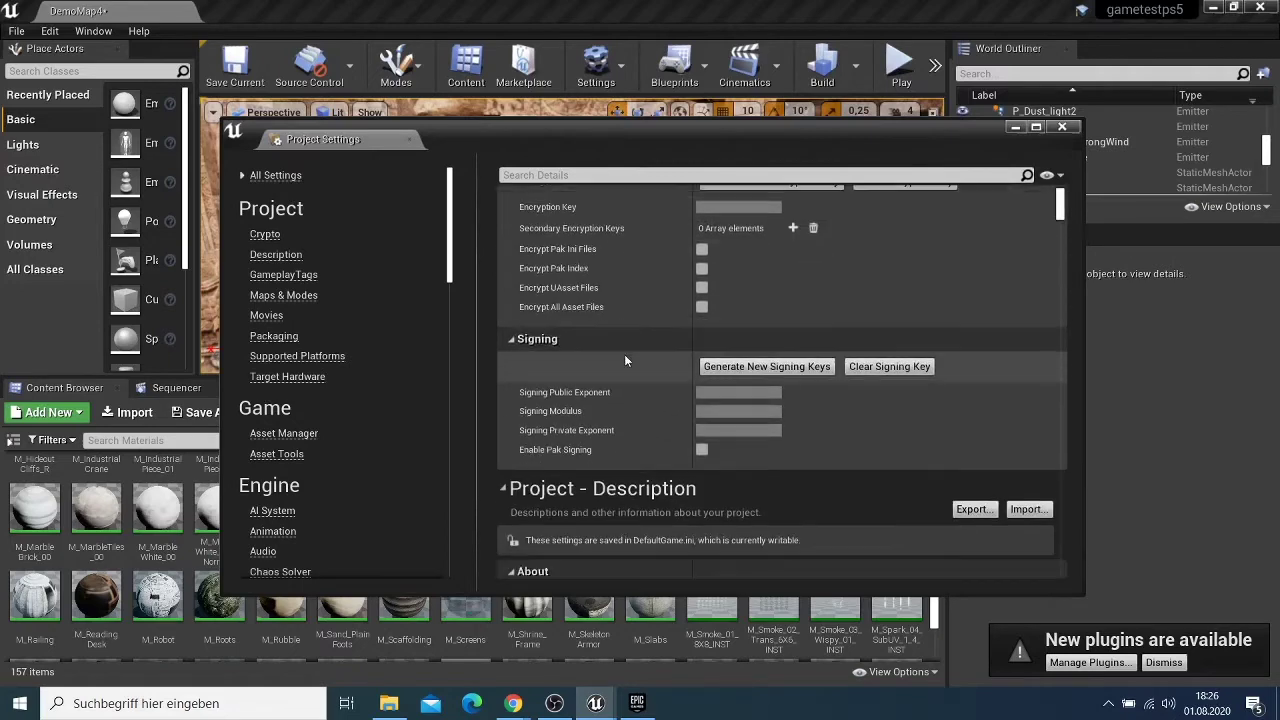
{"action": "scroll", "coordinate": [625, 358], "scroll_direction": "down", "scroll_amount": 7}
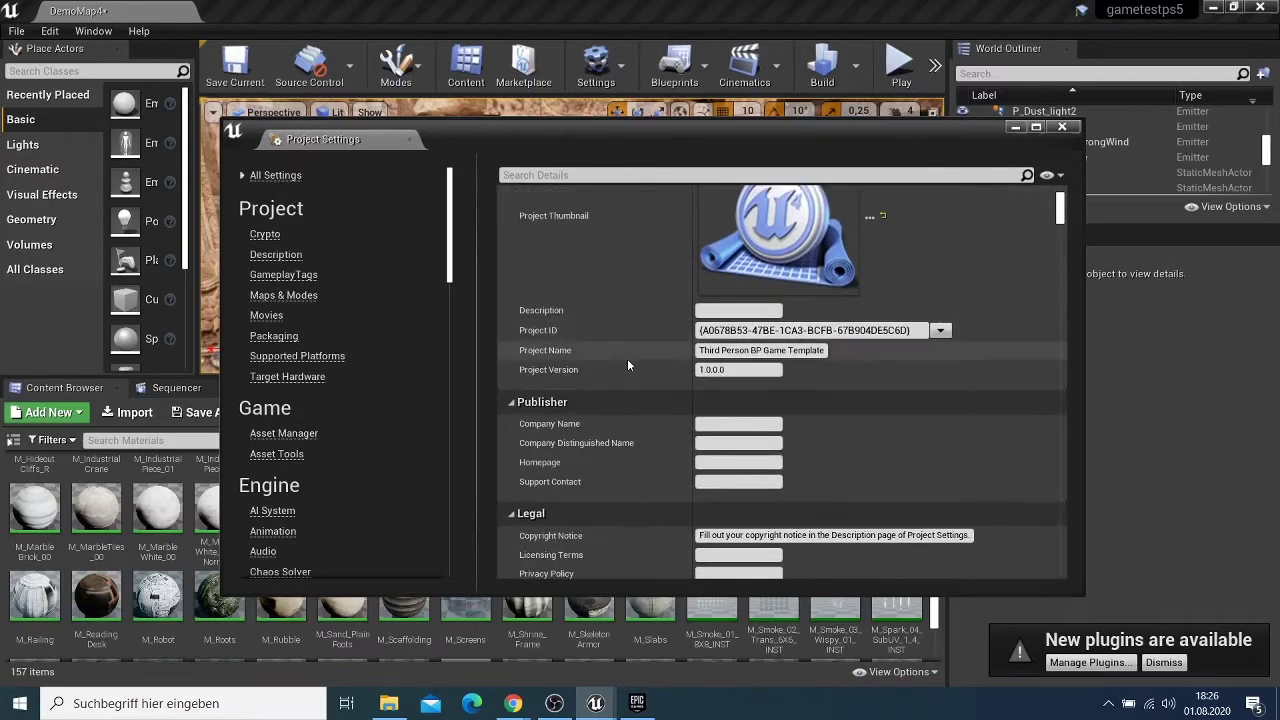
{"action": "scroll", "coordinate": [628, 364], "scroll_direction": "down", "scroll_amount": 8}
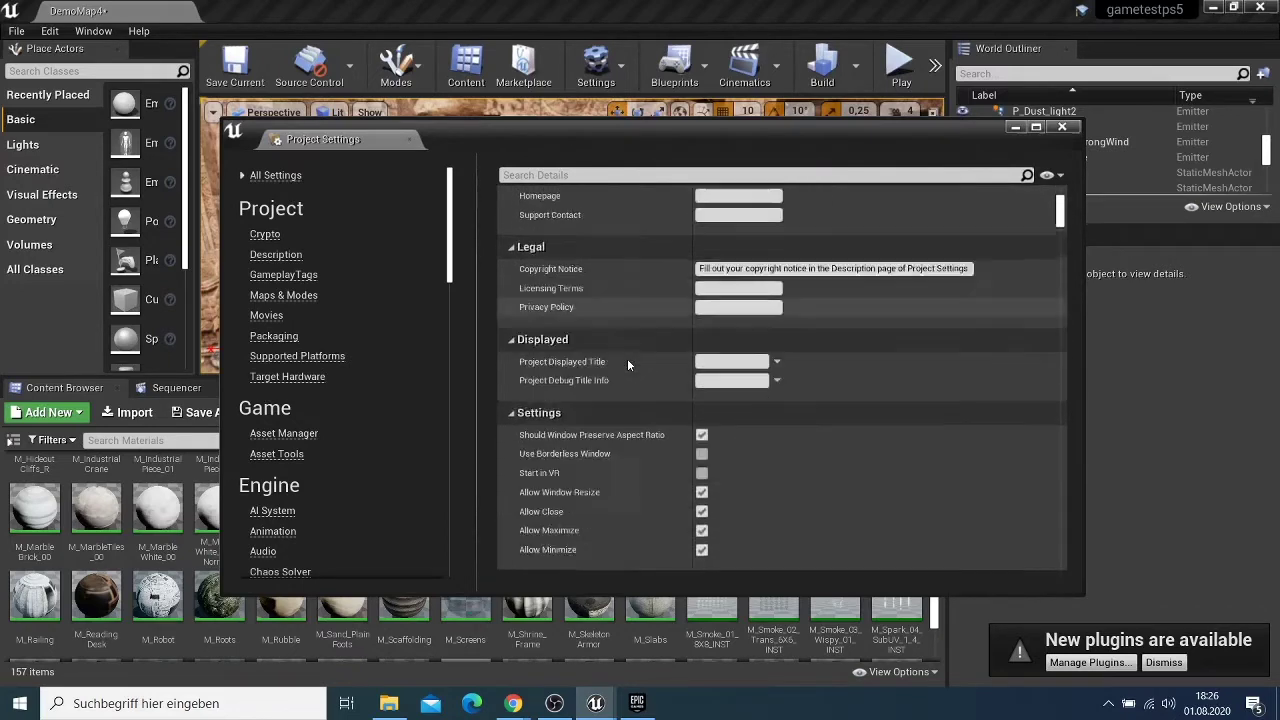
{"action": "scroll", "coordinate": [628, 364], "scroll_direction": "down", "scroll_amount": 9}
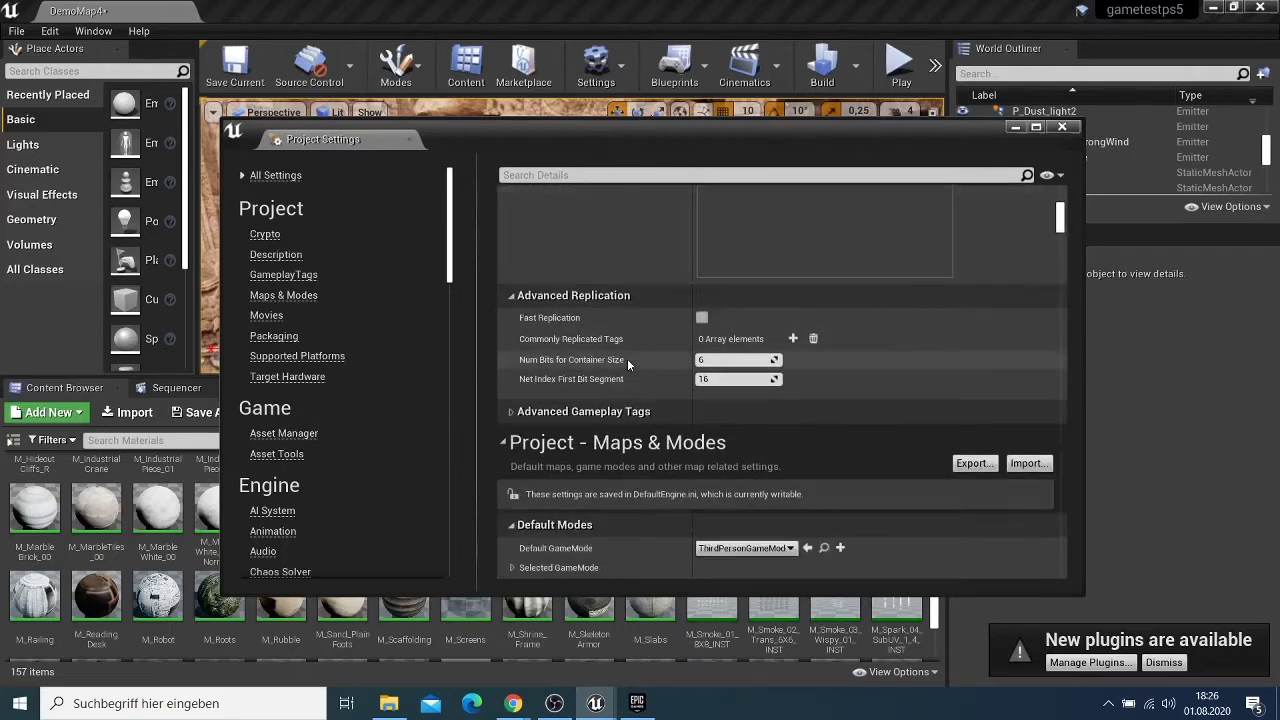
{"action": "scroll", "coordinate": [628, 364], "scroll_direction": "down", "scroll_amount": 3}
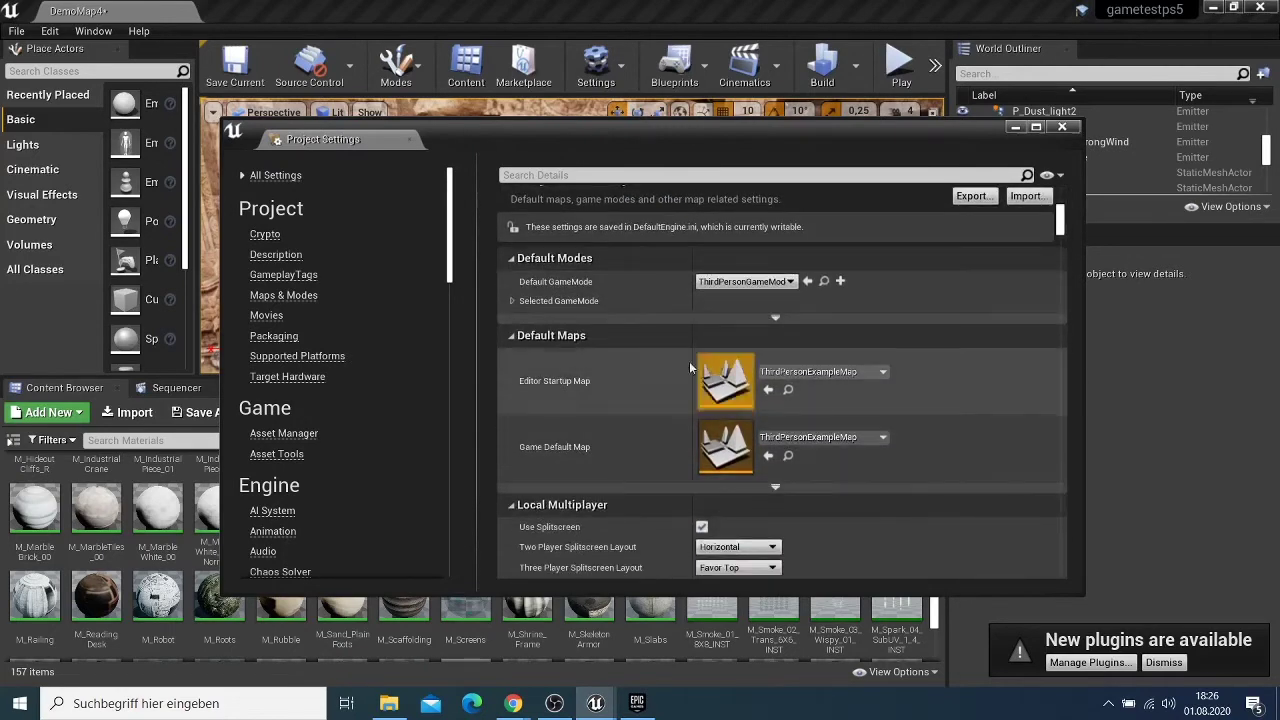
{"action": "left_click", "coordinate": [825, 377]}
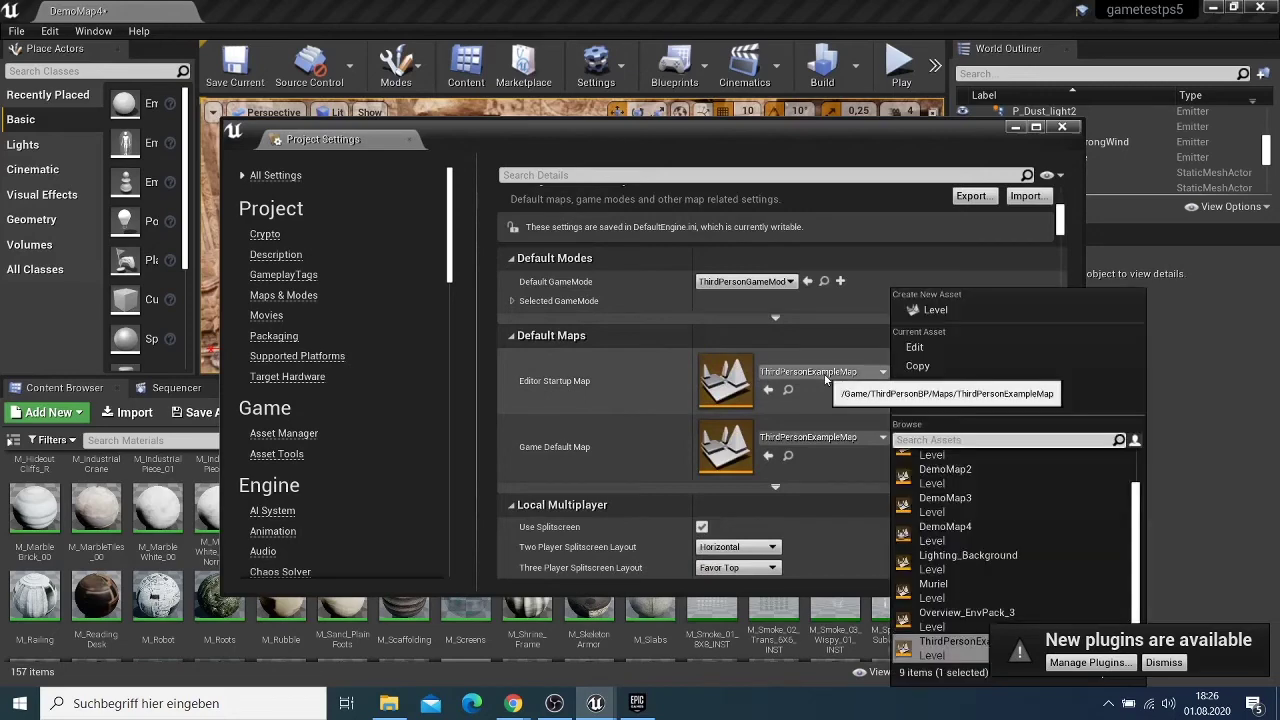
{"action": "left_click", "coordinate": [945, 528]}
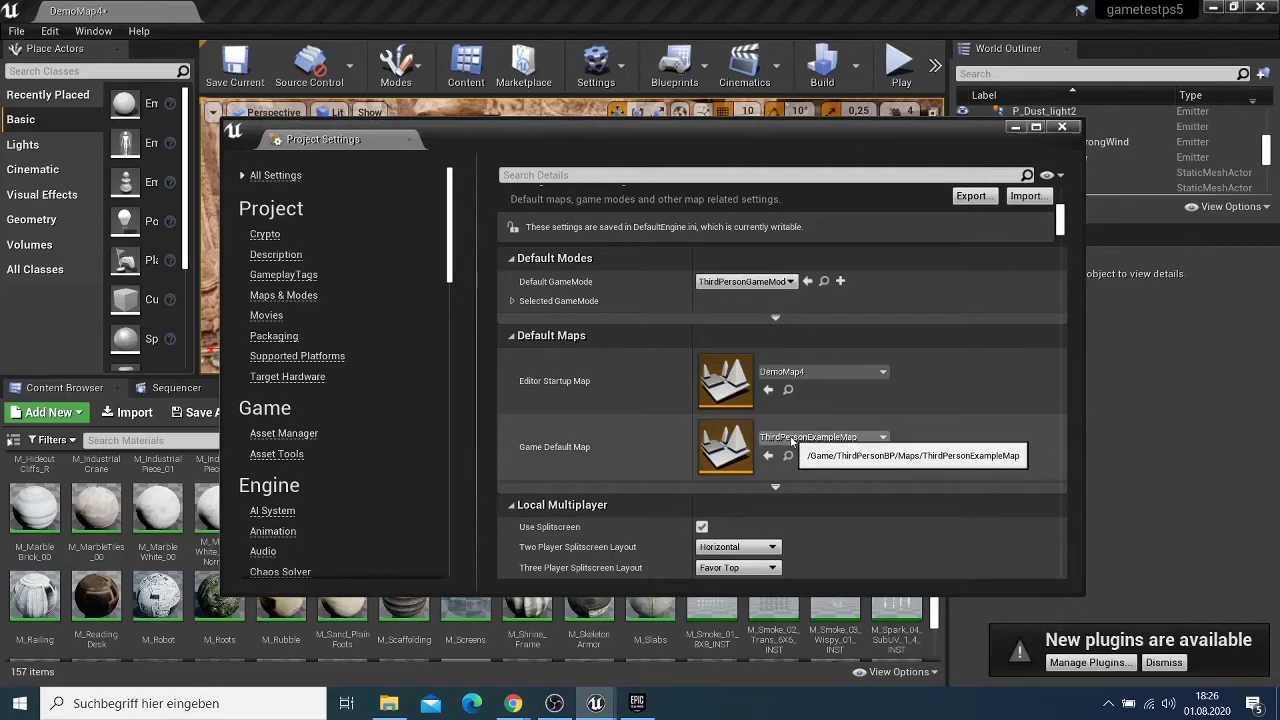
{"action": "left_click", "coordinate": [815, 438]}
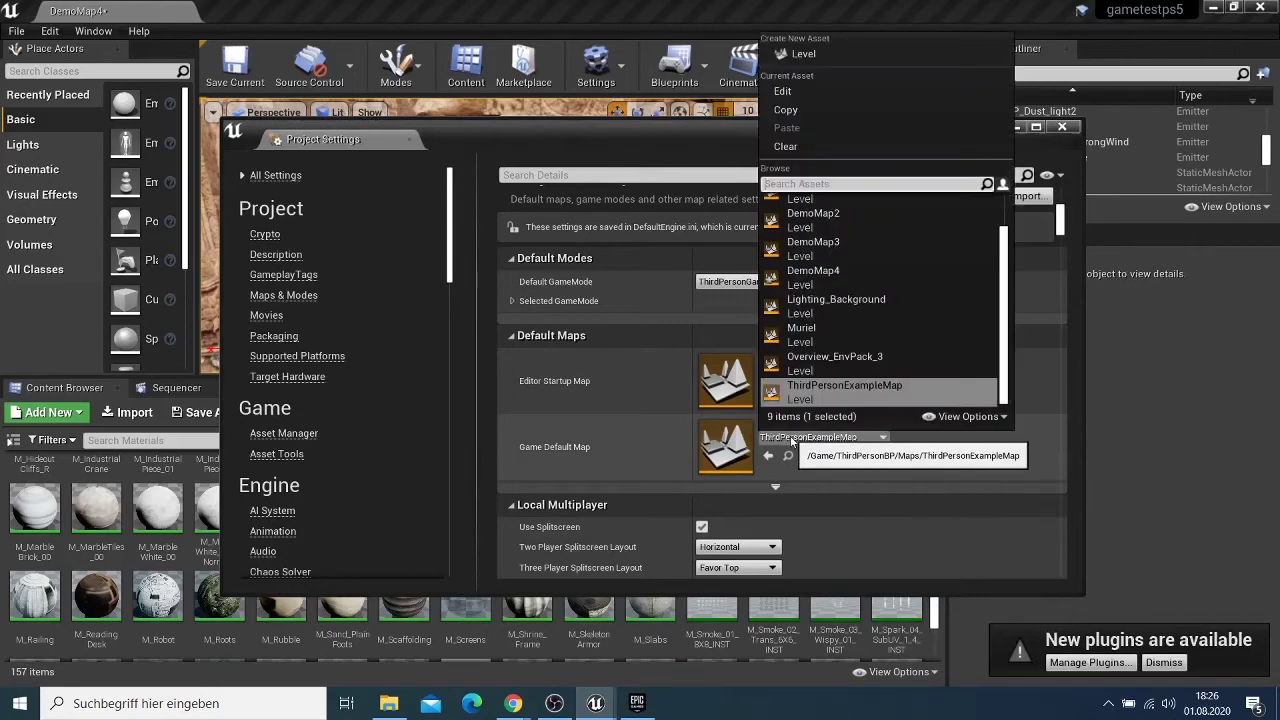
{"action": "left_click", "coordinate": [818, 288]}
Check the layout options for two, three and four player splitscreen under Local Multiplayer.
{"action": "scroll", "coordinate": [772, 510], "scroll_direction": "down", "scroll_amount": 5}
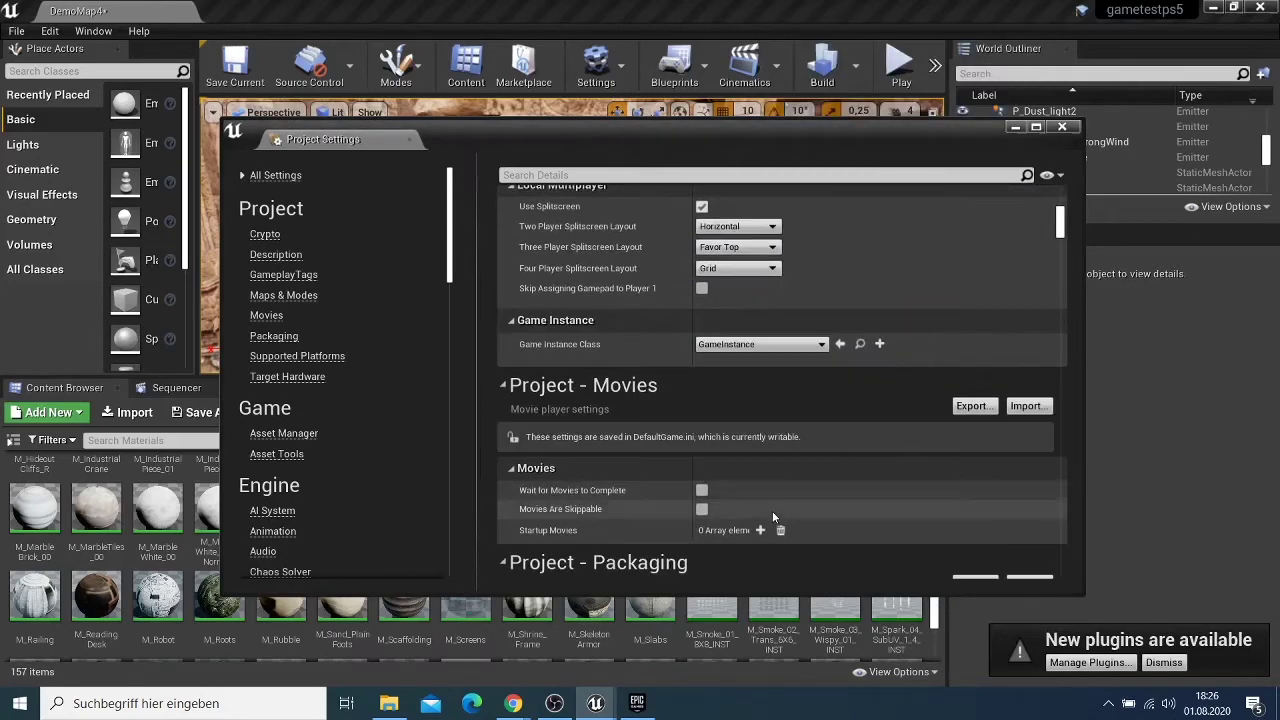
{"action": "scroll", "coordinate": [772, 511], "scroll_direction": "up", "scroll_amount": 5}
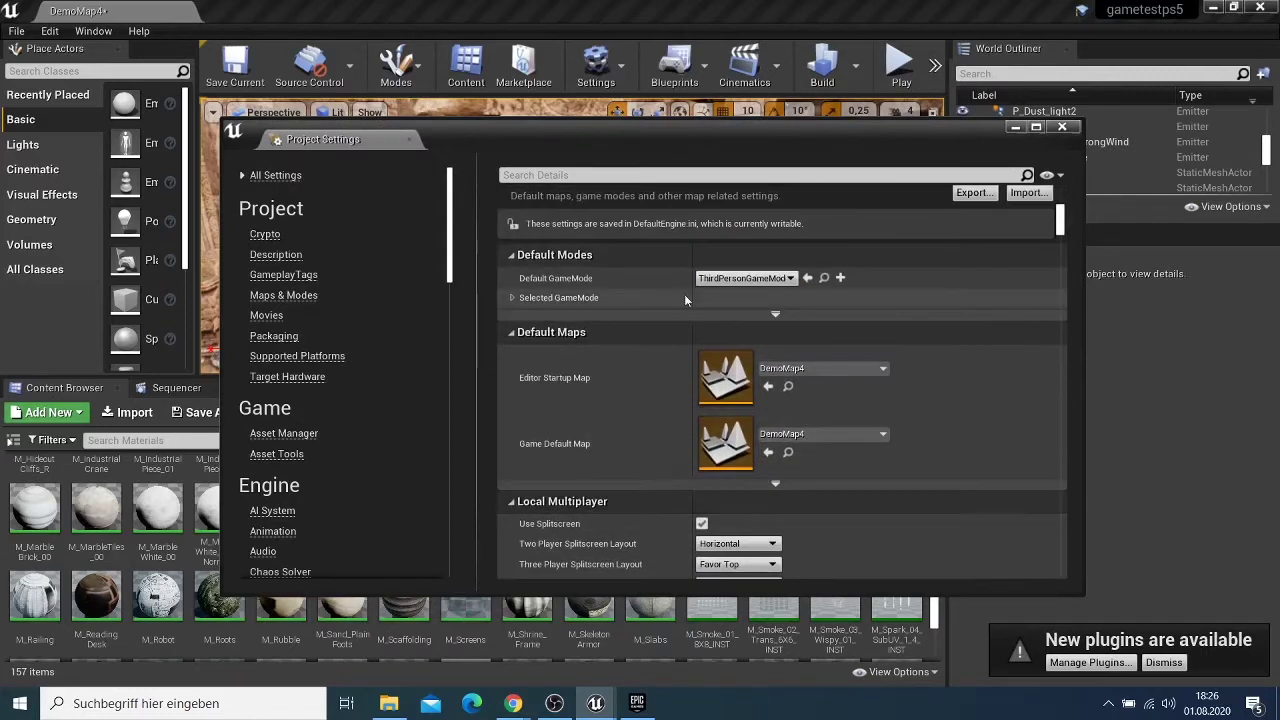
{"action": "scroll", "coordinate": [760, 406], "scroll_direction": "down", "scroll_amount": 3}
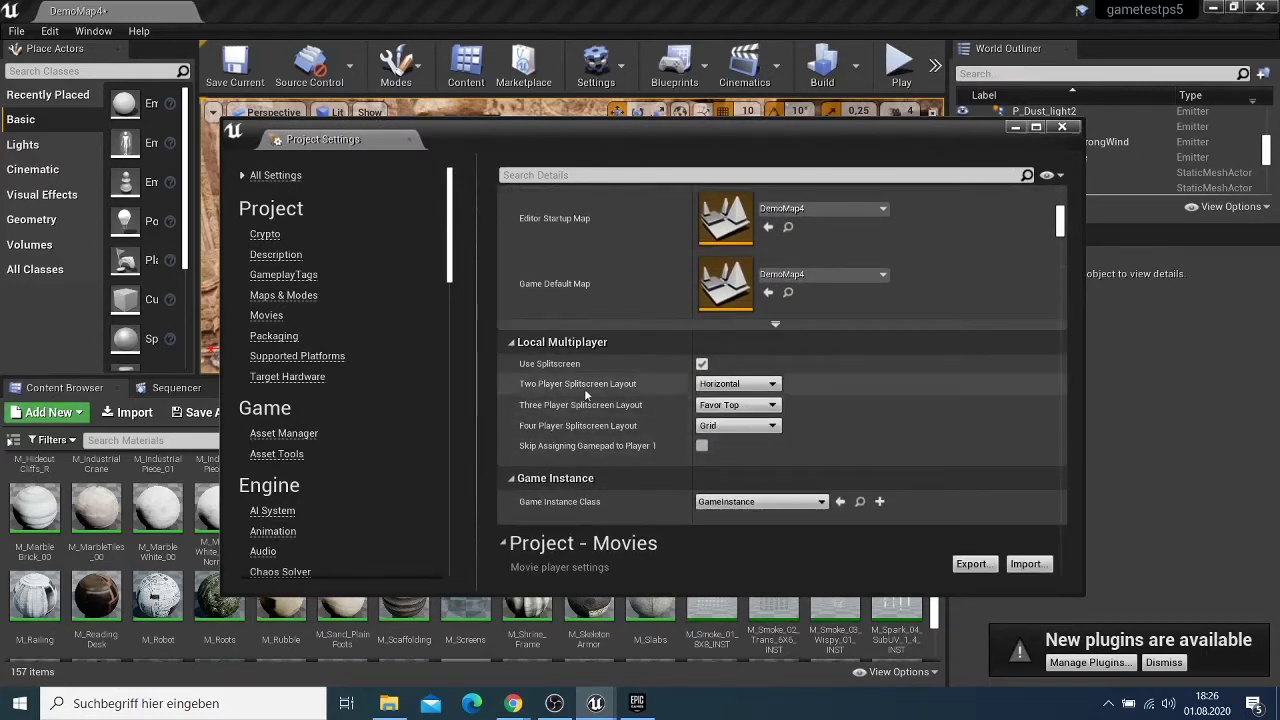
{"action": "left_click", "coordinate": [752, 390]}
{"action": "left_click", "coordinate": [752, 397]}
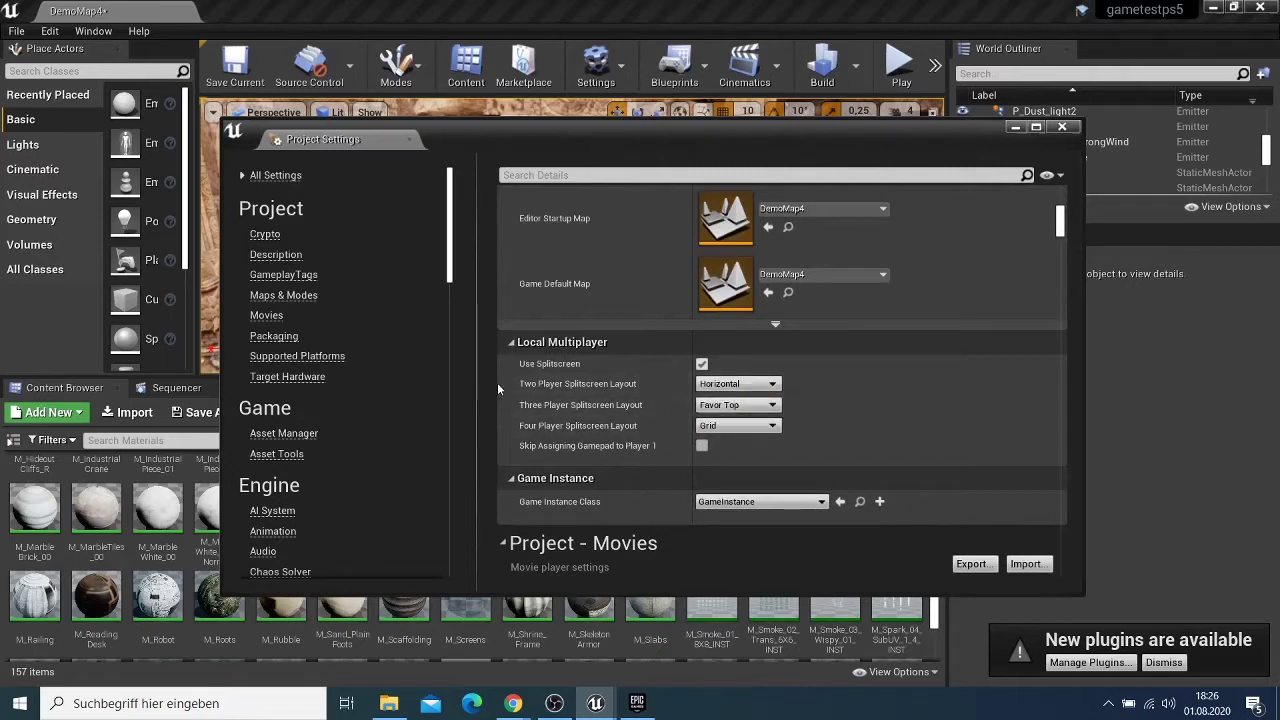
{"action": "left_click", "coordinate": [721, 406]}
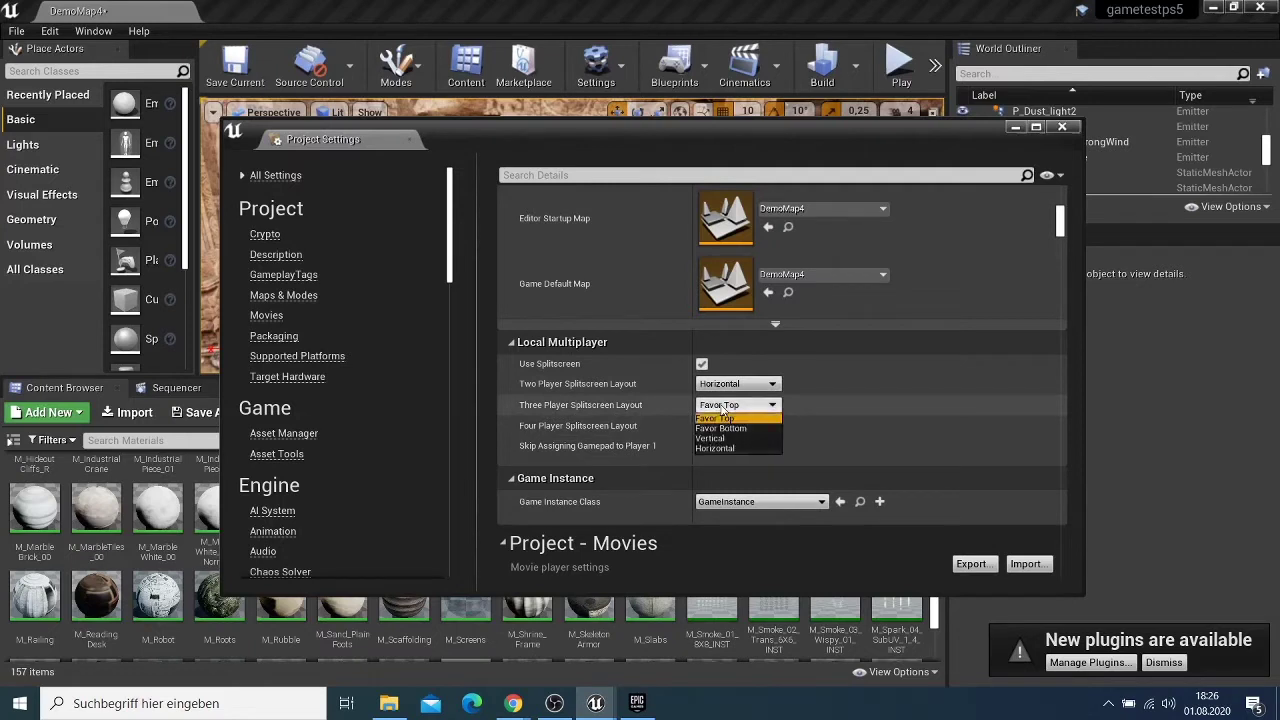
{"action": "left_click", "coordinate": [721, 412]}
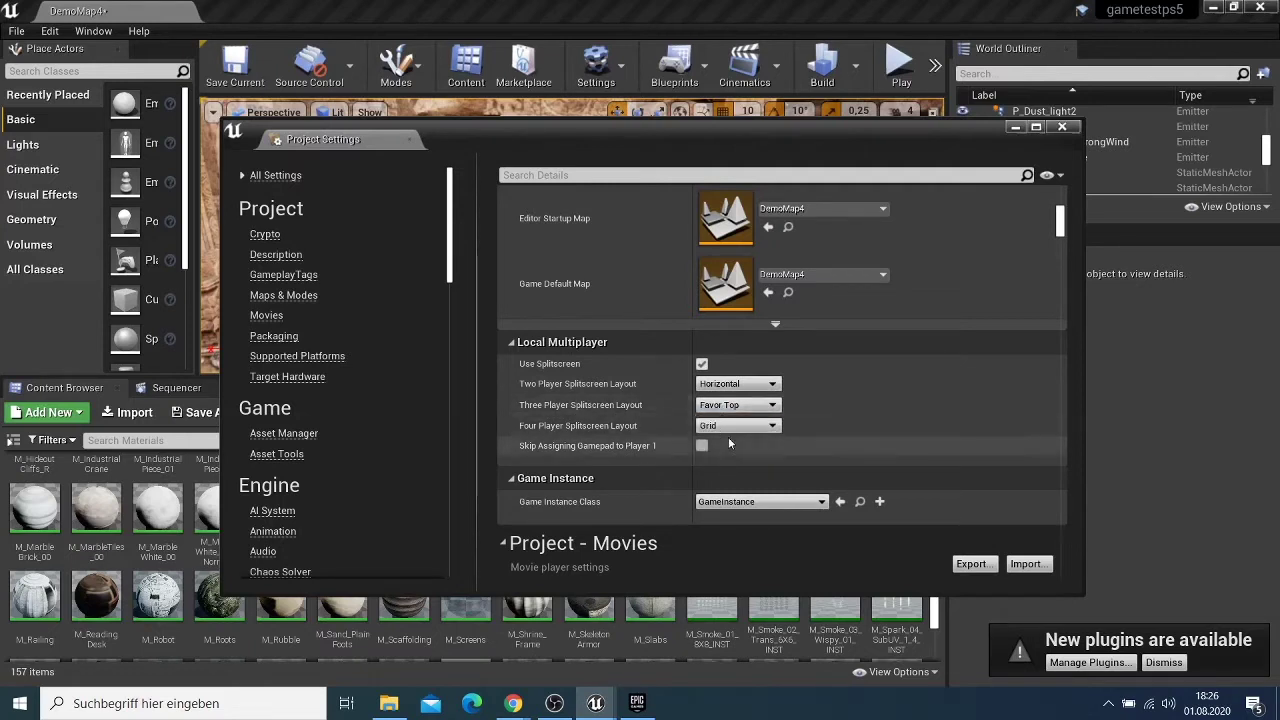
{"action": "left_click", "coordinate": [733, 429]}
{"action": "left_click", "coordinate": [733, 429]}
Check which classes are available for the Game Instance Class, keeping GameInstance.
{"action": "scroll", "coordinate": [732, 459], "scroll_direction": "down", "scroll_amount": 1}
{"action": "left_click", "coordinate": [763, 476]}
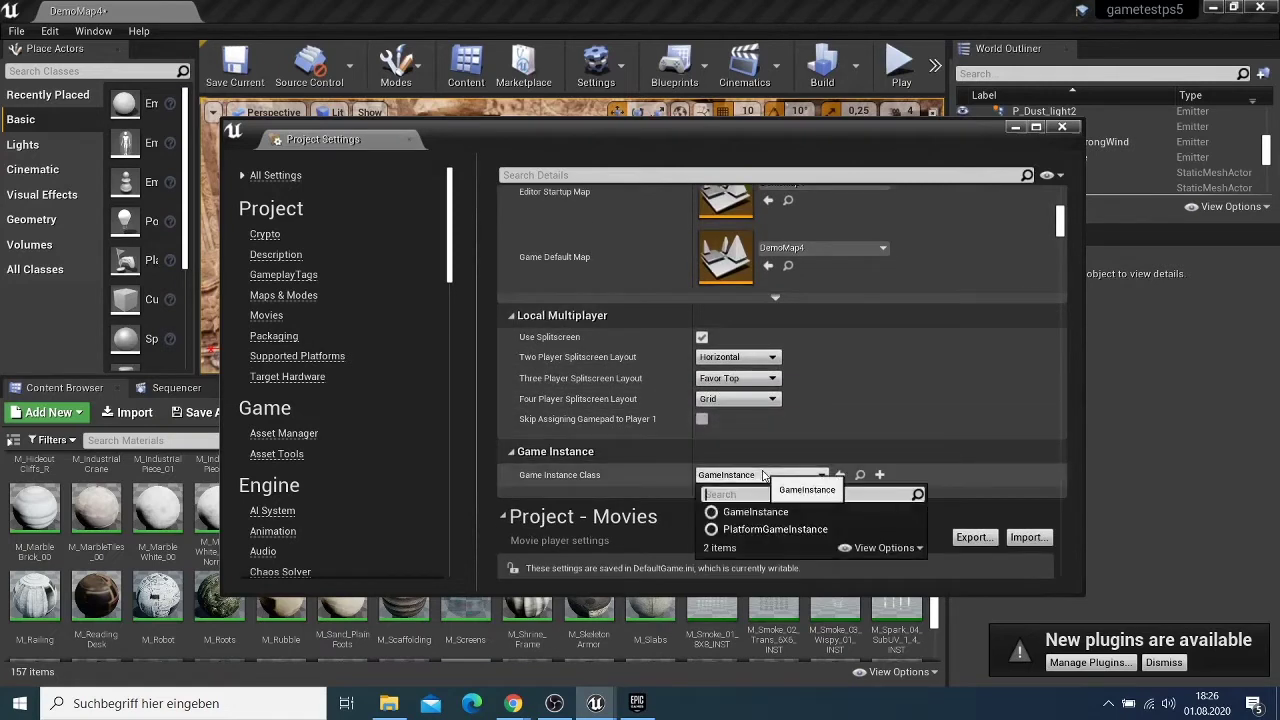
{"action": "left_click", "coordinate": [763, 476]}
{"action": "left_click", "coordinate": [763, 476]}
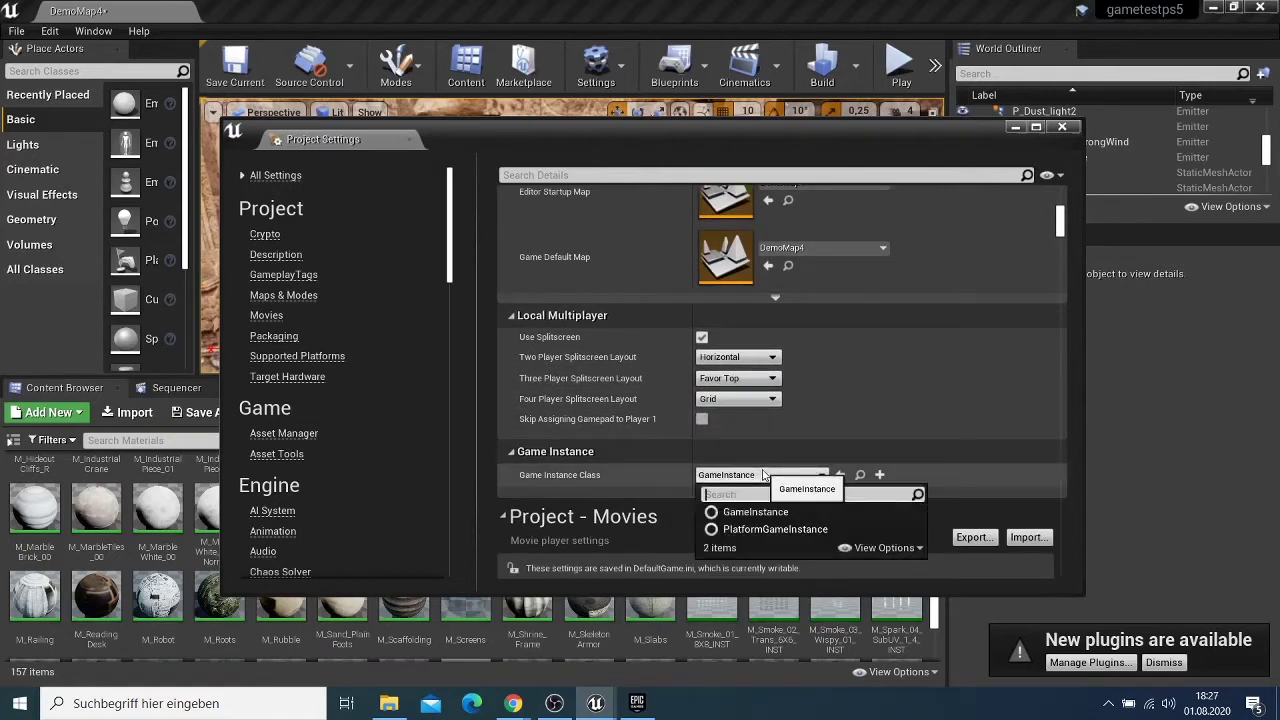
{"action": "left_click", "coordinate": [740, 480]}
Look through the project's Movies, Packaging and Target Hardware settings and return to its Description and Publisher details.
{"action": "scroll", "coordinate": [738, 486], "scroll_direction": "down", "scroll_amount": 3}
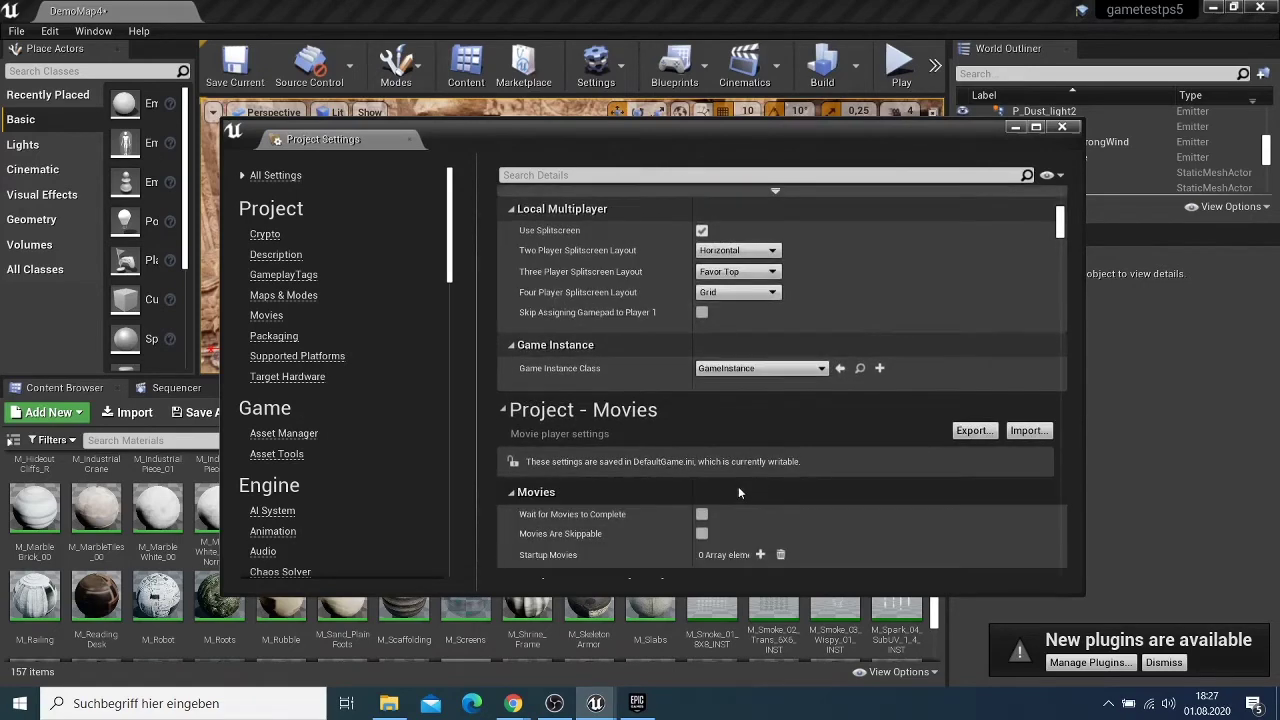
{"action": "scroll", "coordinate": [738, 486], "scroll_direction": "down", "scroll_amount": 12}
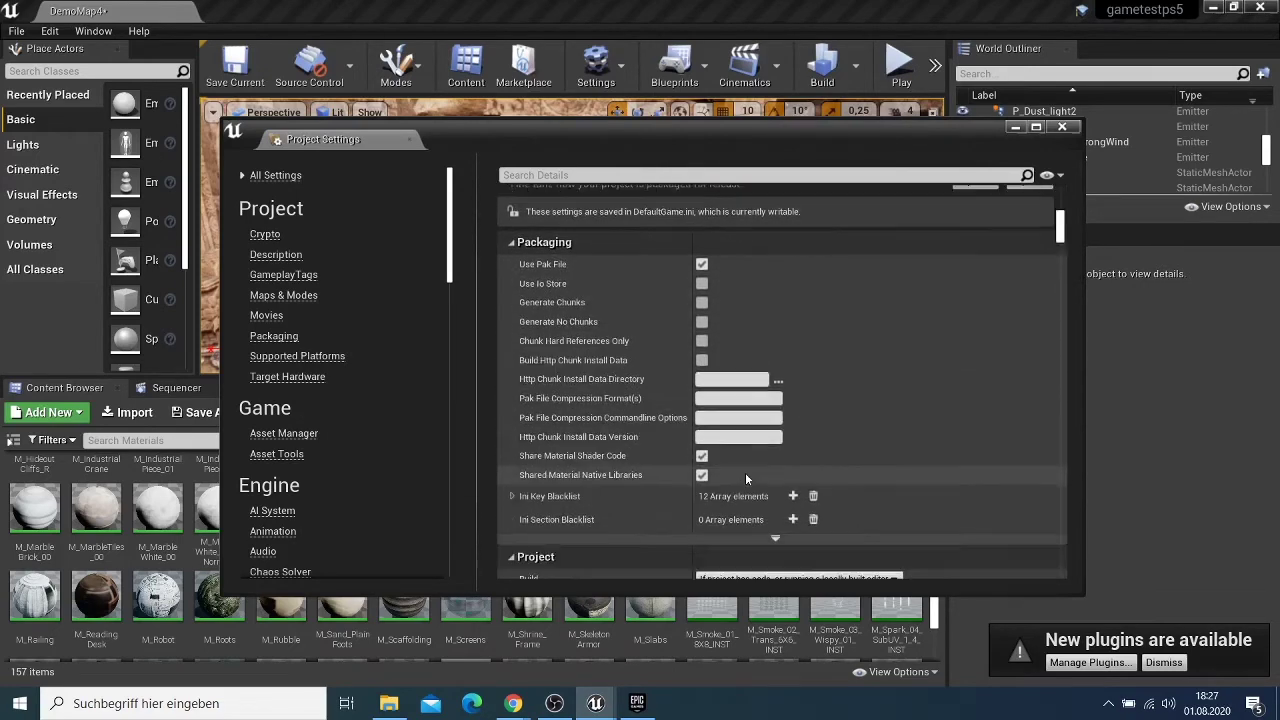
{"action": "scroll", "coordinate": [745, 472], "scroll_direction": "down", "scroll_amount": 10}
{"action": "scroll", "coordinate": [745, 480], "scroll_direction": "down", "scroll_amount": 5}
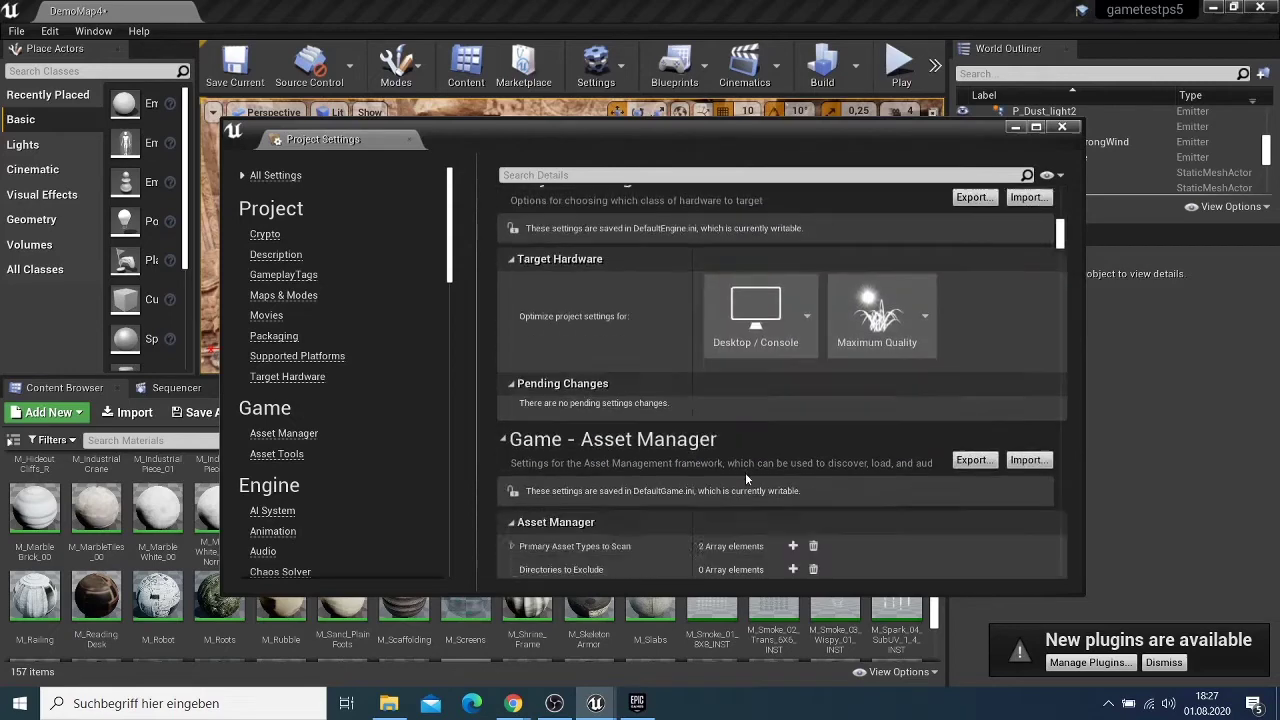
{"action": "scroll", "coordinate": [745, 480], "scroll_direction": "up", "scroll_amount": 9}
{"action": "scroll", "coordinate": [745, 479], "scroll_direction": "up", "scroll_amount": 10}
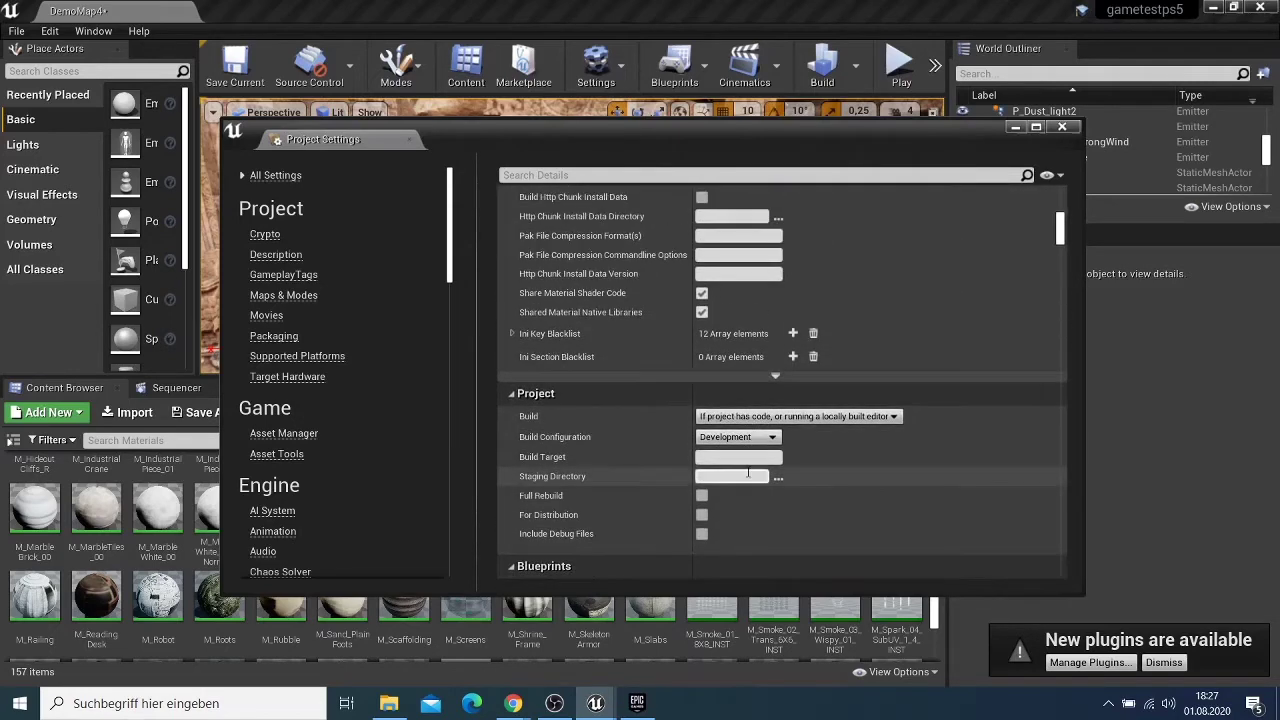
{"action": "scroll", "coordinate": [746, 477], "scroll_direction": "up", "scroll_amount": 10}
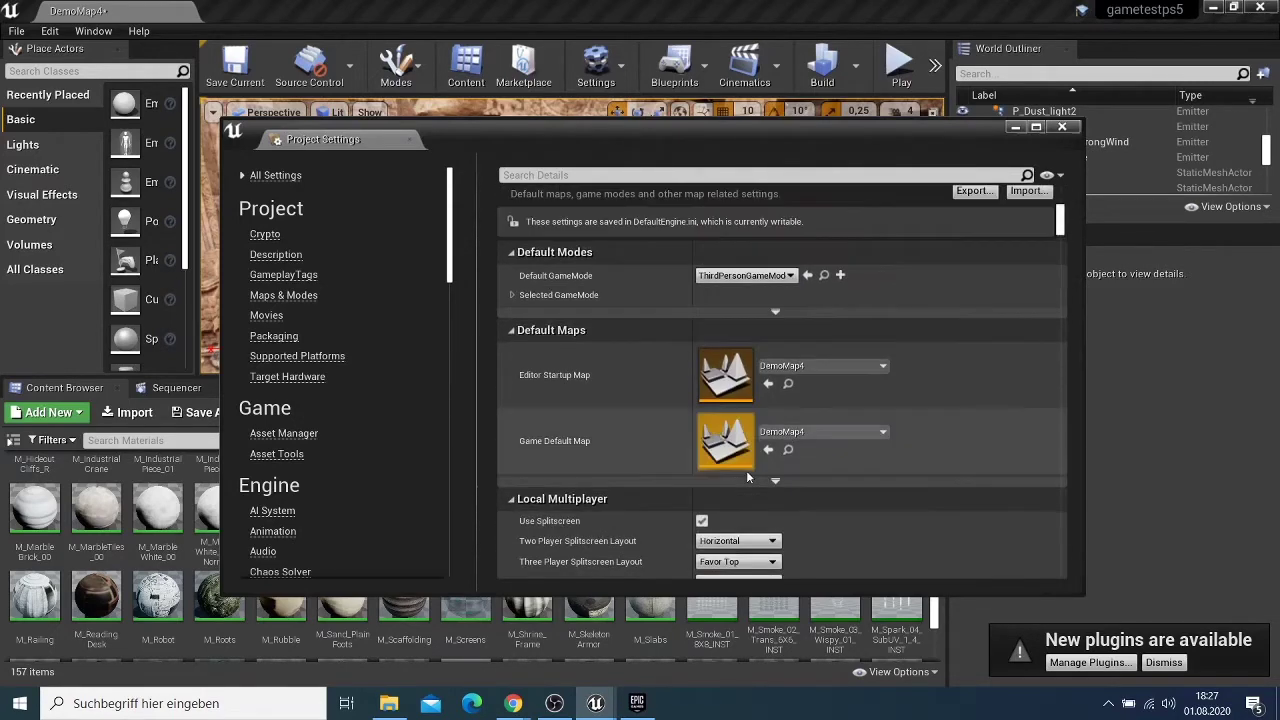
{"action": "scroll", "coordinate": [746, 470], "scroll_direction": "up", "scroll_amount": 10}
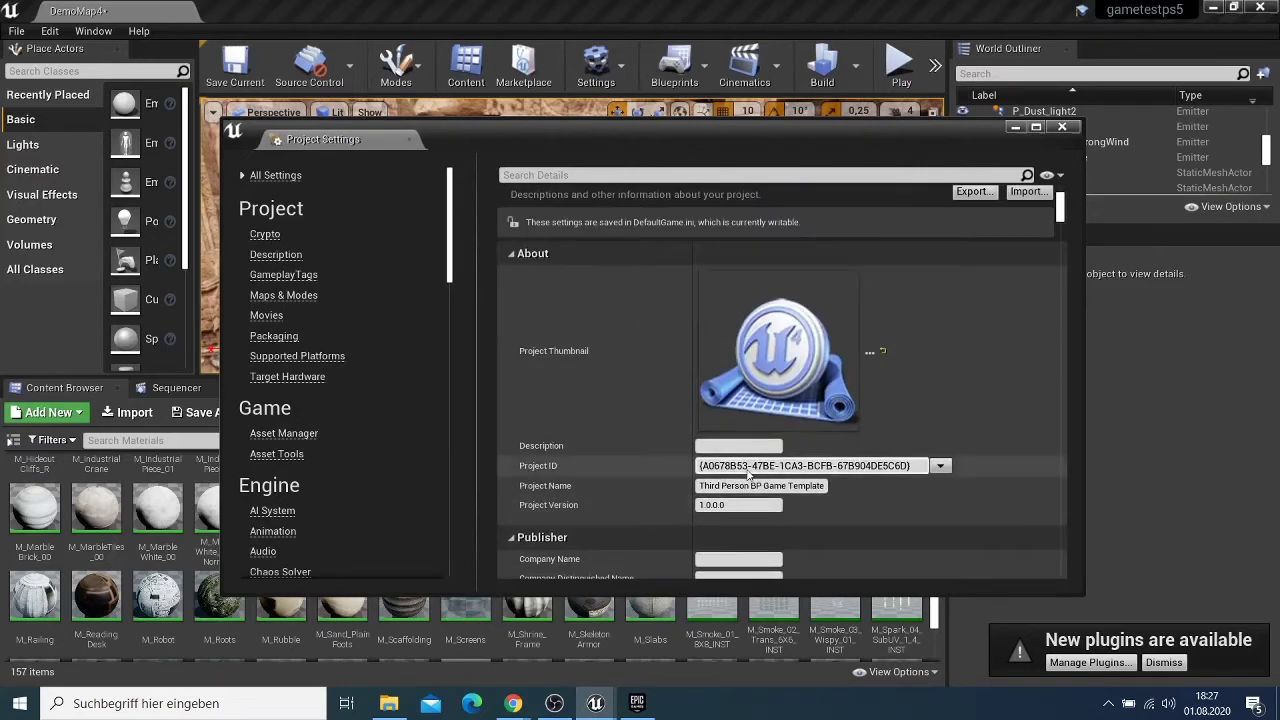
{"action": "scroll", "coordinate": [748, 476], "scroll_direction": "up", "scroll_amount": 2}
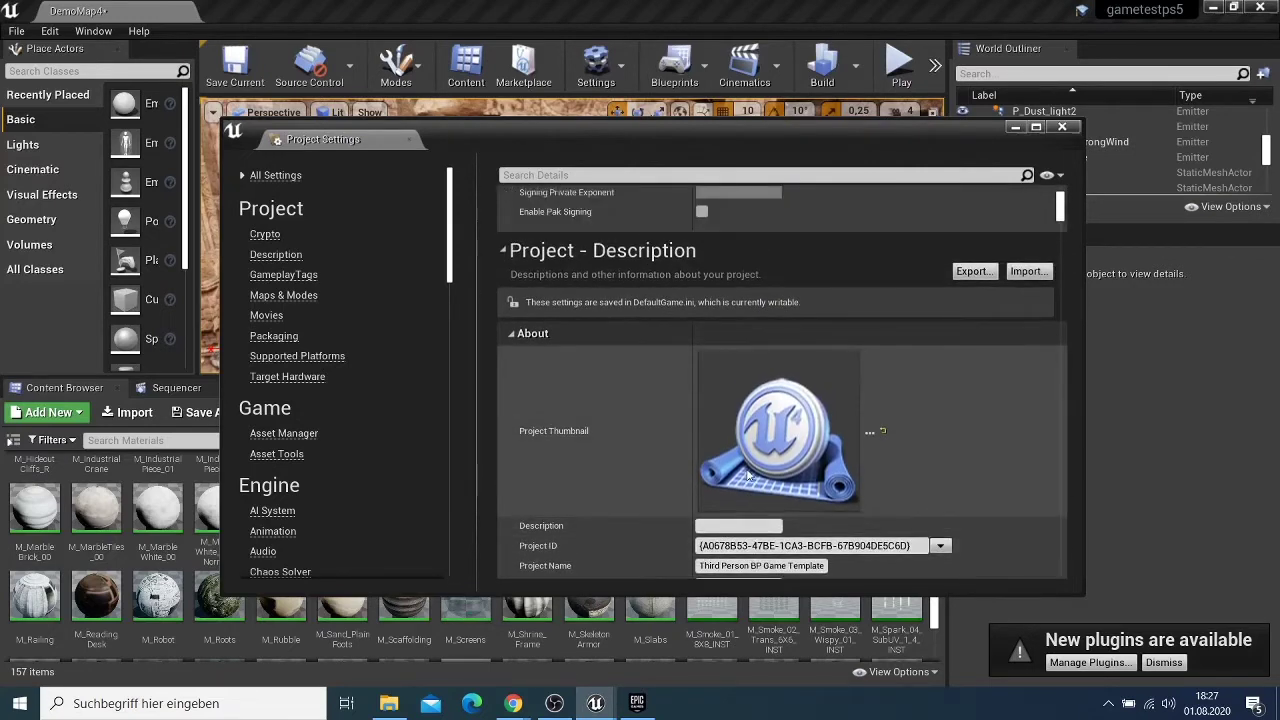
{"action": "scroll", "coordinate": [746, 477], "scroll_direction": "down", "scroll_amount": 10}
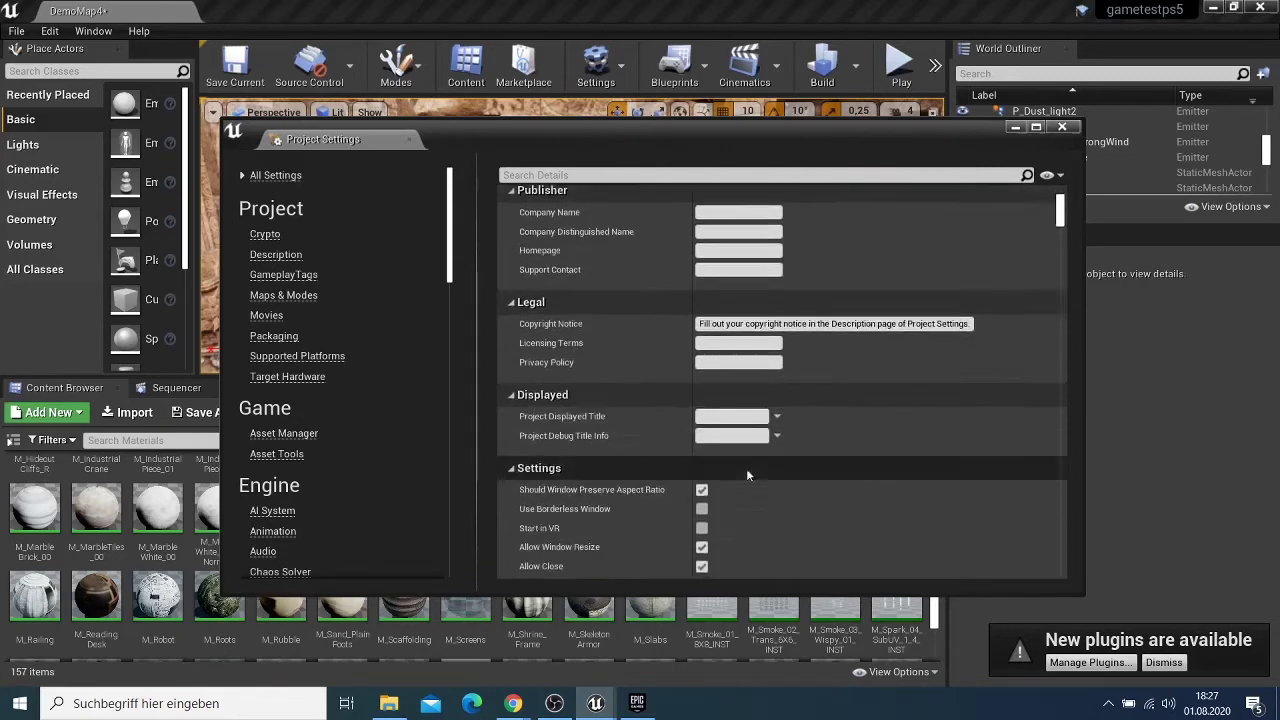
Close the project settings and package the project for Windows (64-bit) into the myfirstgame folder on the Desktop.
{"action": "scroll", "coordinate": [746, 468], "scroll_direction": "down", "scroll_amount": 5}
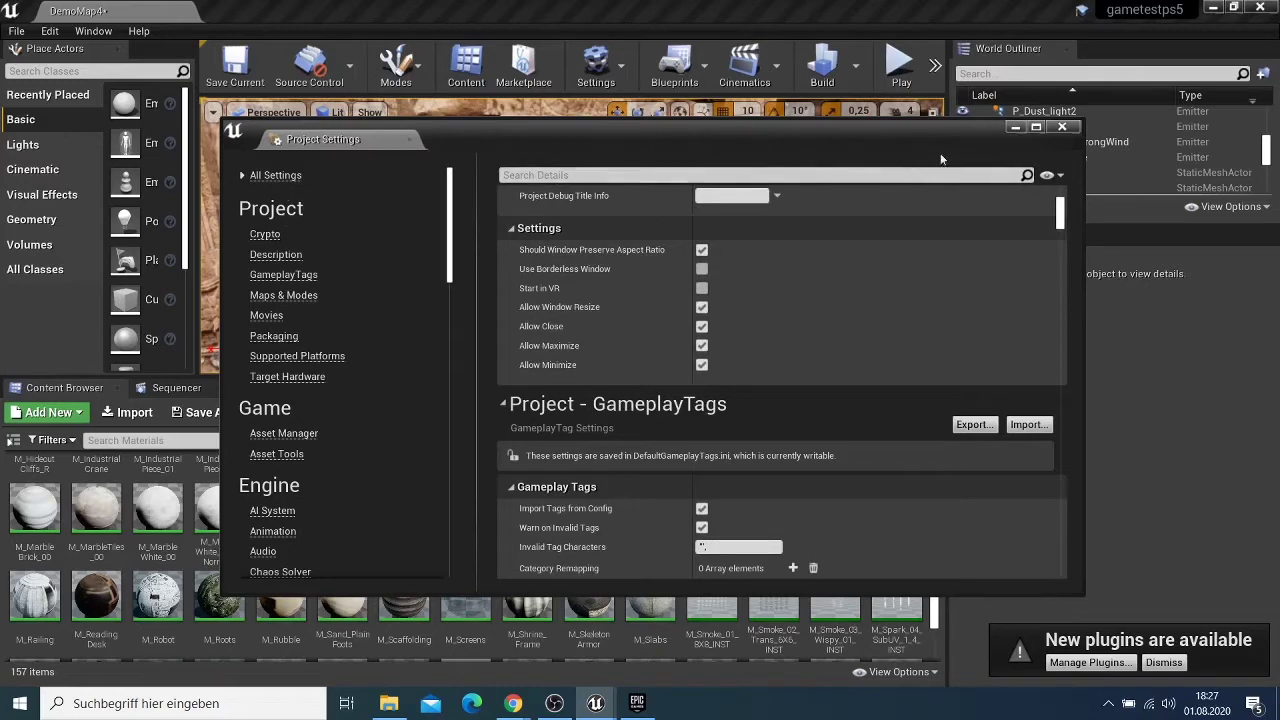
{"action": "left_click", "coordinate": [1063, 127]}
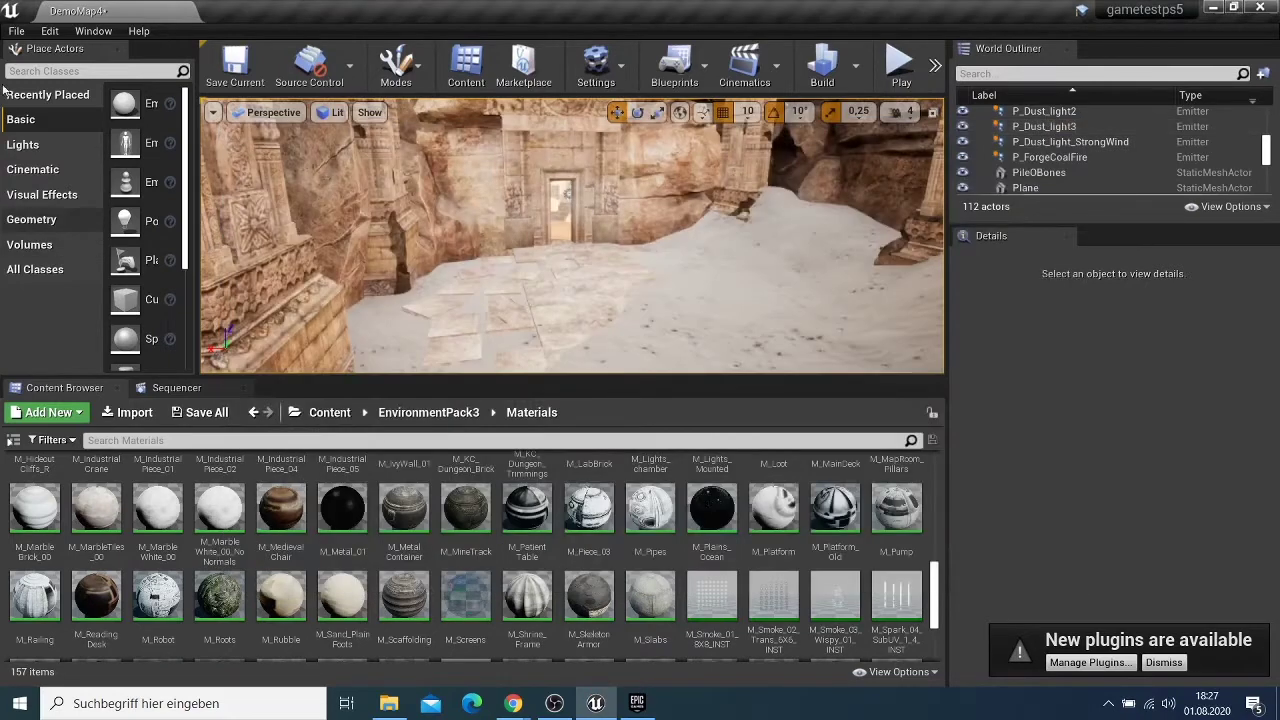
{"action": "left_click", "coordinate": [17, 31]}
{"action": "mouse_move", "coordinate": [126, 298]}
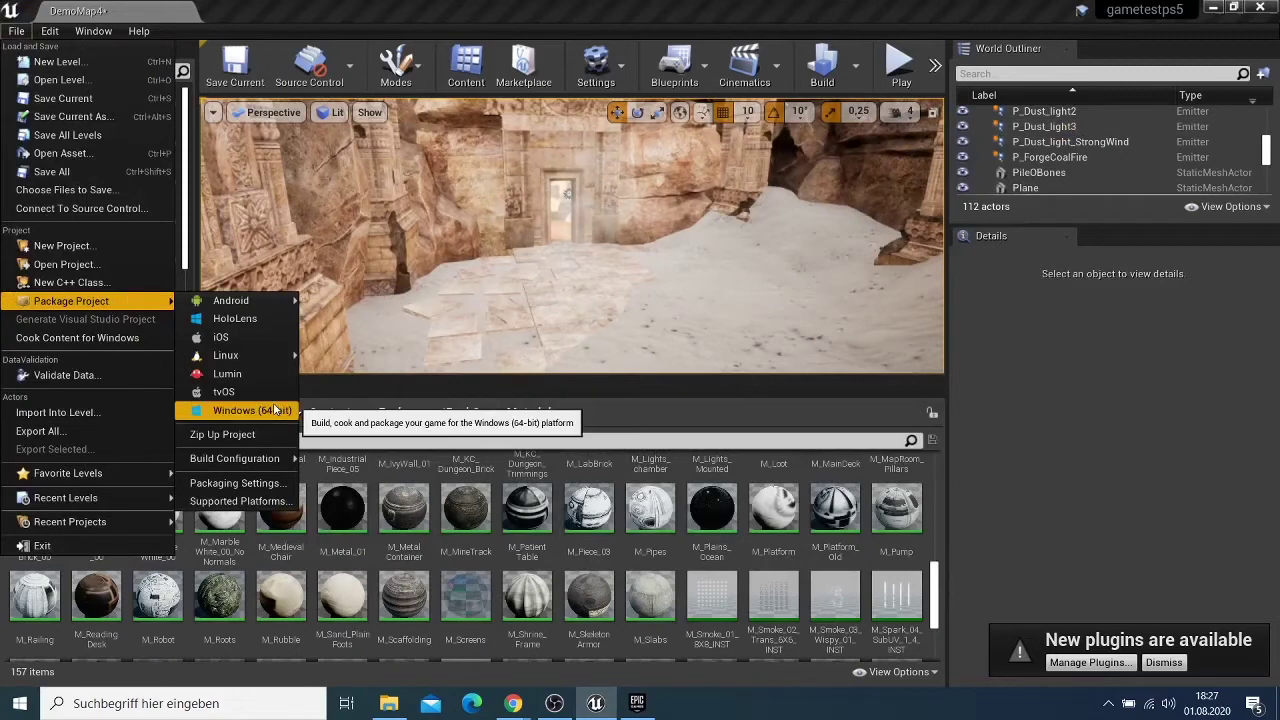
{"action": "mouse_move", "coordinate": [255, 303]}
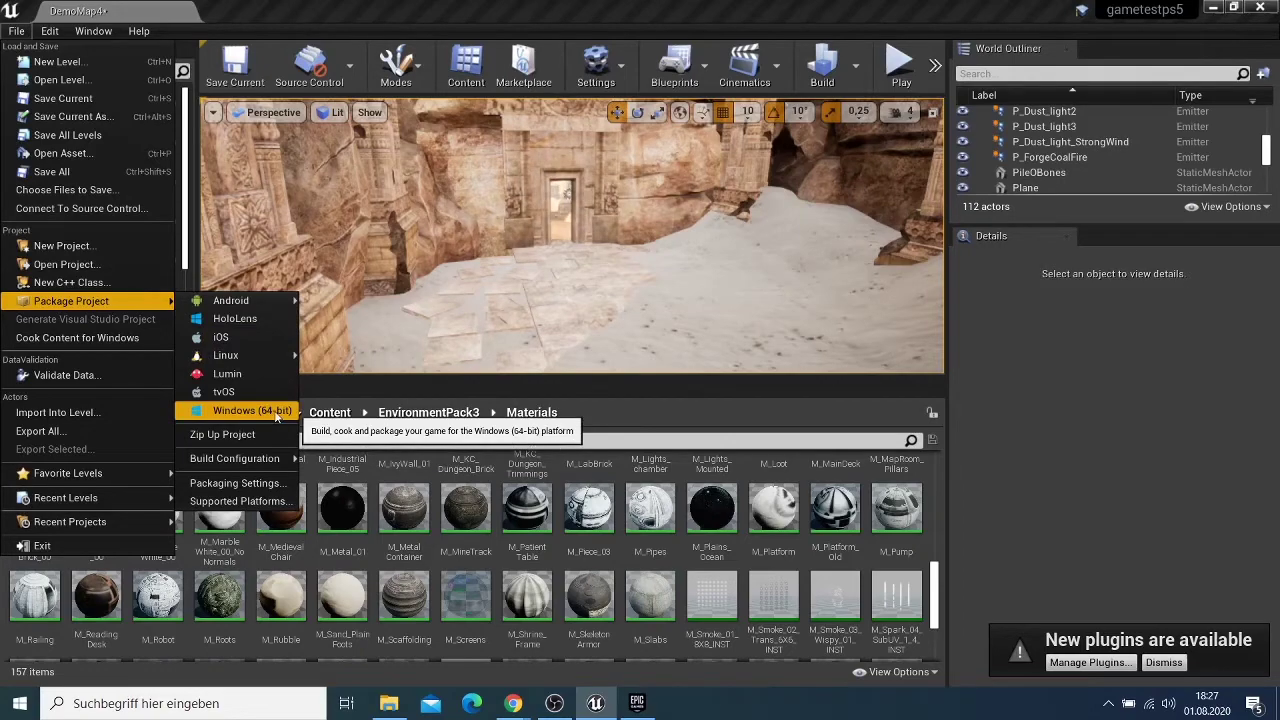
{"action": "left_click", "coordinate": [272, 418]}
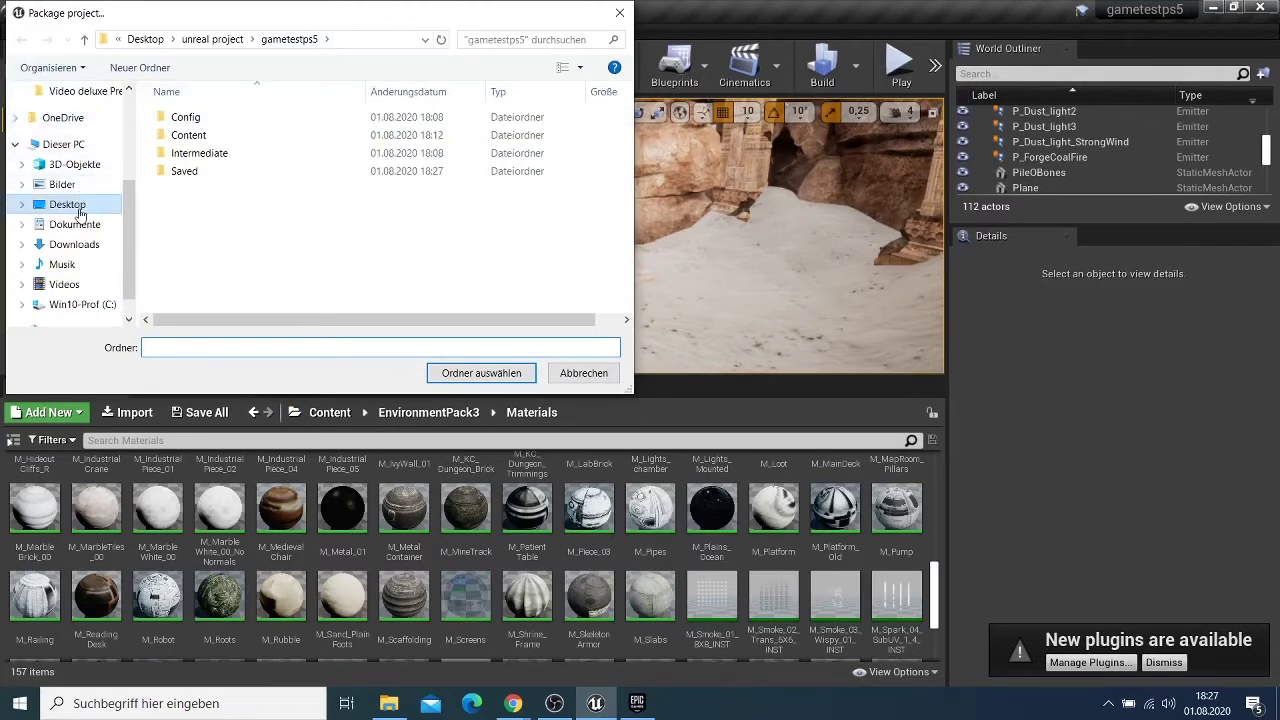
{"action": "left_click", "coordinate": [79, 211]}
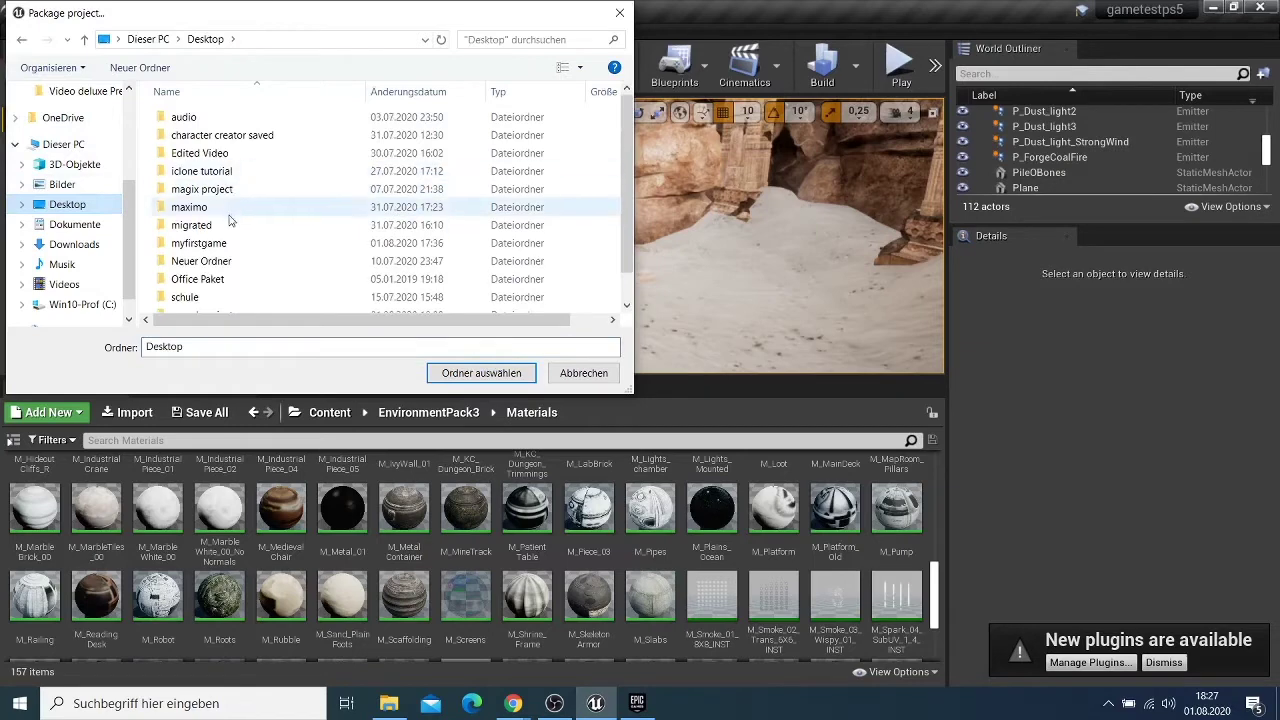
{"action": "double_click", "coordinate": [238, 249]}
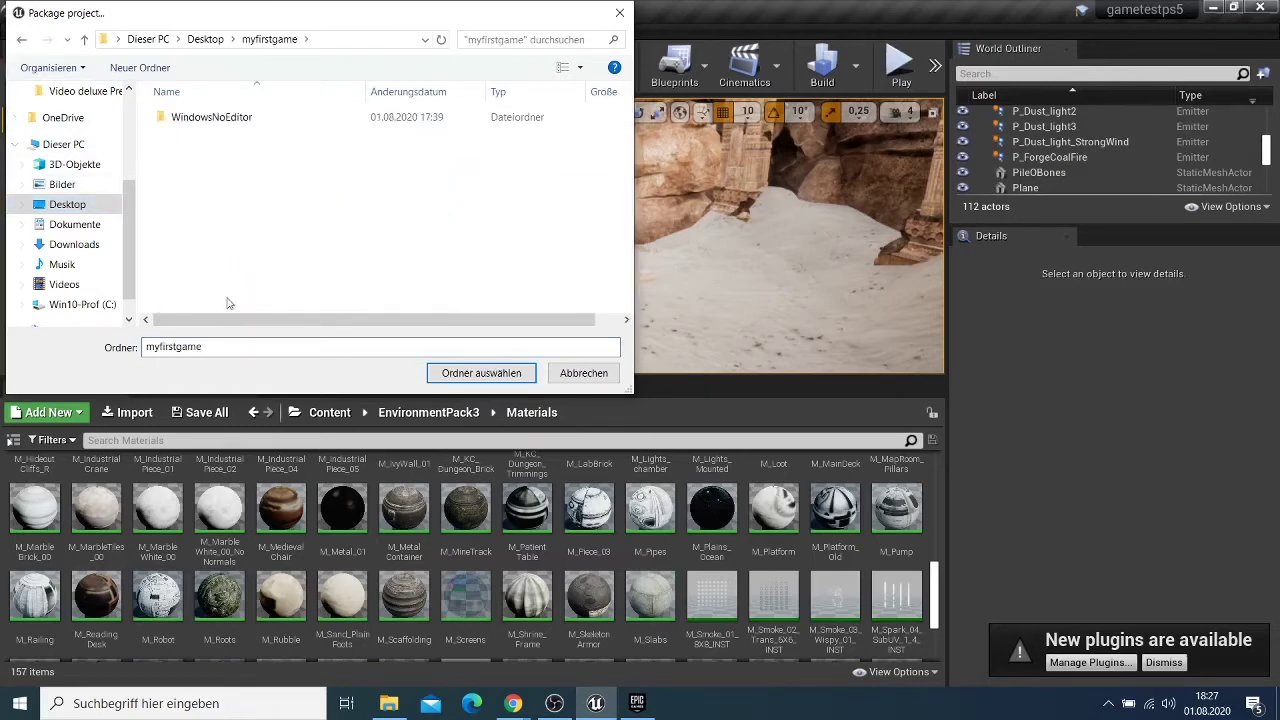
{"action": "left_click", "coordinate": [481, 373]}
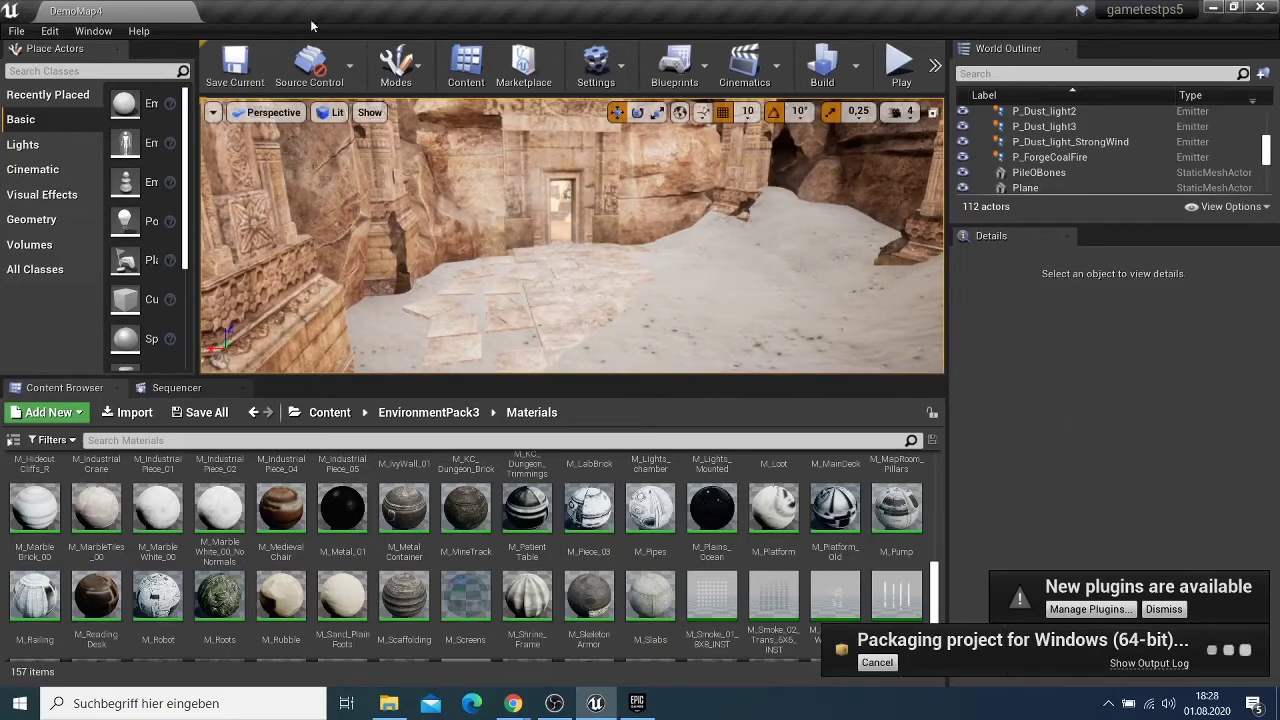
{"action": "mouse_move", "coordinate": [585, 259]}
{"action": "left_mouse_down"}
{"action": "mouse_move", "coordinate": [485, 259]}
{"action": "mouse_move", "coordinate": [745, 259]}
{"action": "mouse_move", "coordinate": [585, 259]}
{"action": "left_mouse_up"}
{"action": "scroll", "coordinate": [585, 259], "scroll_direction": "up", "scroll_amount": 8}
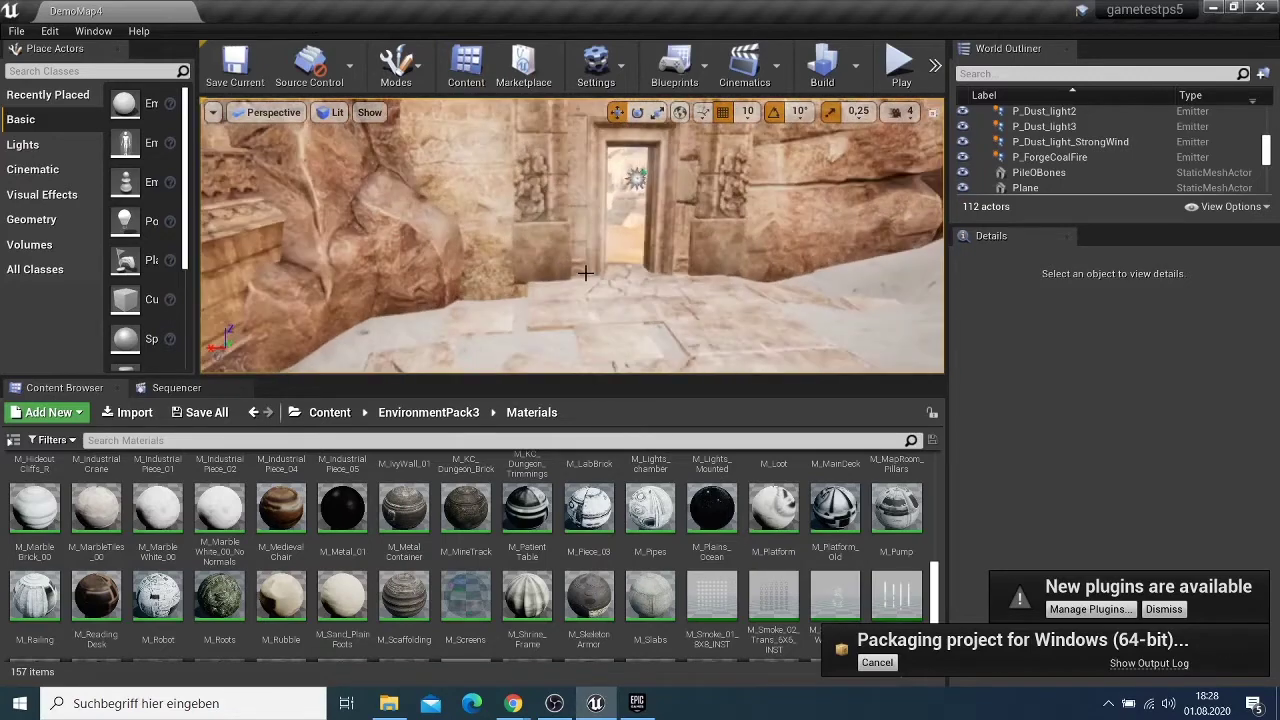
{"action": "right_click_drag", "start_coordinate": [598, 287], "coordinate": [645, 290]}
{"action": "scroll", "coordinate": [645, 290], "scroll_direction": "down", "scroll_amount": 8}
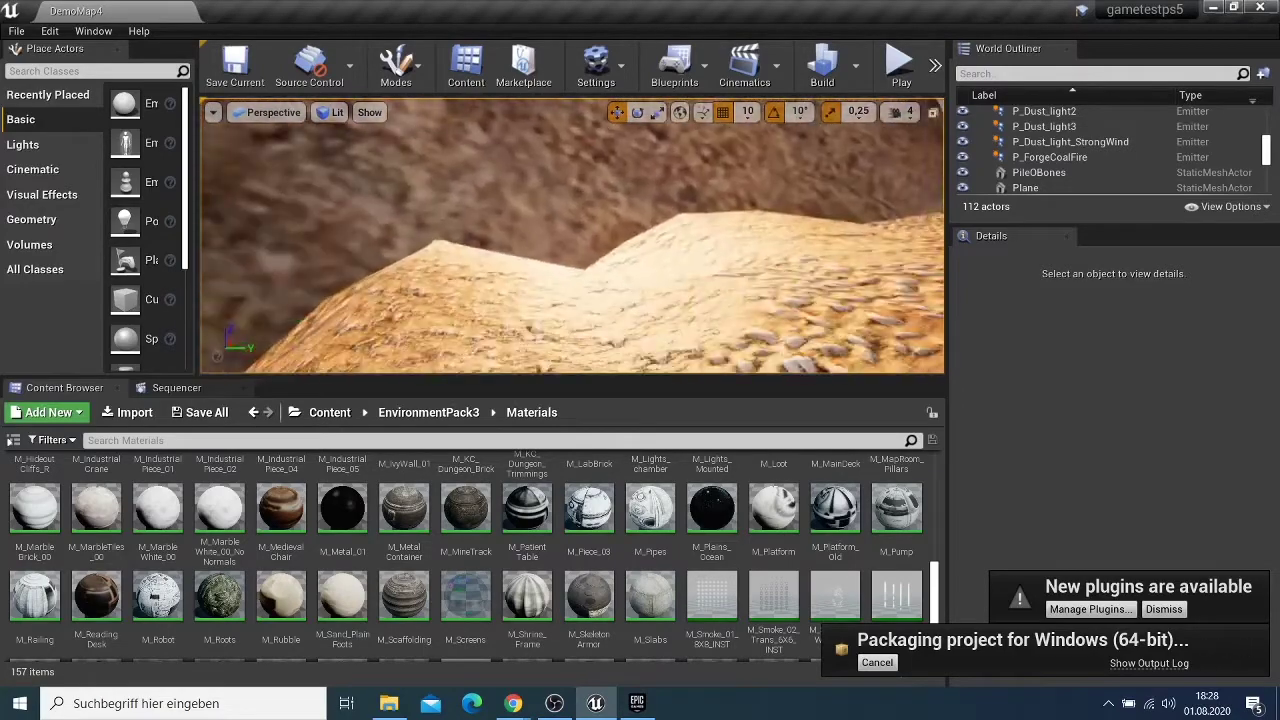
{"action": "mouse_move", "coordinate": [645, 290]}
{"action": "right_mouse_down"}
{"action": "mouse_move", "coordinate": [560, 290]}
{"action": "mouse_move", "coordinate": [575, 350]}
{"action": "mouse_move", "coordinate": [640, 285]}
{"action": "mouse_move", "coordinate": [700, 285]}
{"action": "mouse_move", "coordinate": [645, 290]}
{"action": "mouse_move", "coordinate": [585, 270]}
{"action": "mouse_move", "coordinate": [425, 280]}
{"action": "mouse_move", "coordinate": [645, 290]}
{"action": "right_mouse_up"}
{"action": "right_click_drag", "start_coordinate": [575, 236], "coordinate": [576, 251]}
{"action": "scroll", "coordinate": [575, 236], "scroll_direction": "up", "scroll_amount": 4}
{"action": "scroll", "coordinate": [576, 251], "scroll_direction": "up", "scroll_amount": 2}
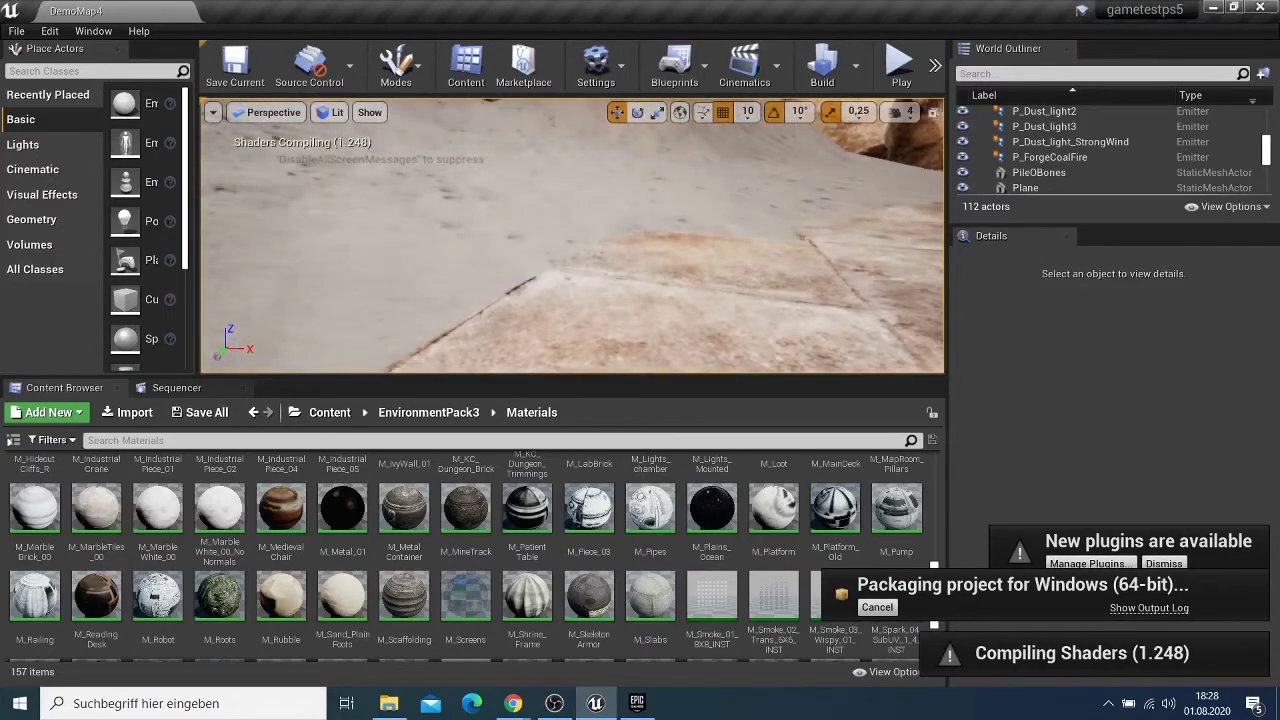
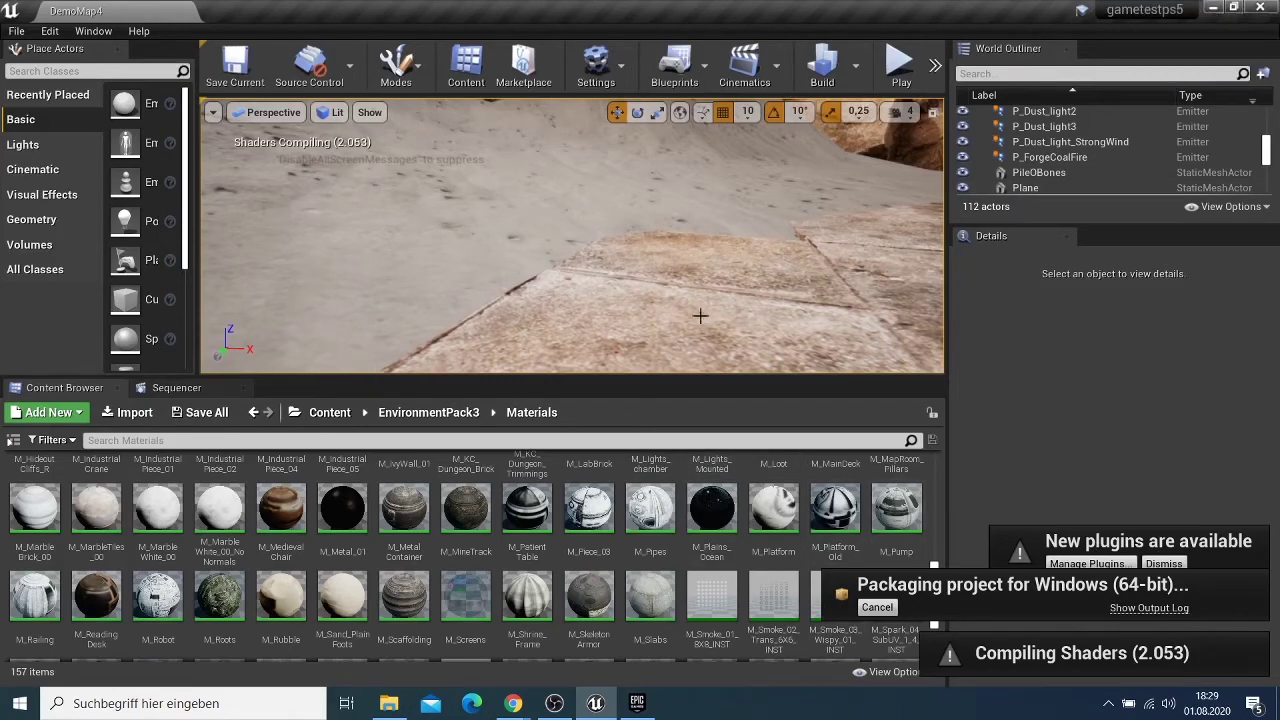
Minimise the editor, switch to the Chrome window with the Unreal documentation and search for "unreal engine 4" in a new tab.
{"action": "left_click", "coordinate": [1221, 9]}
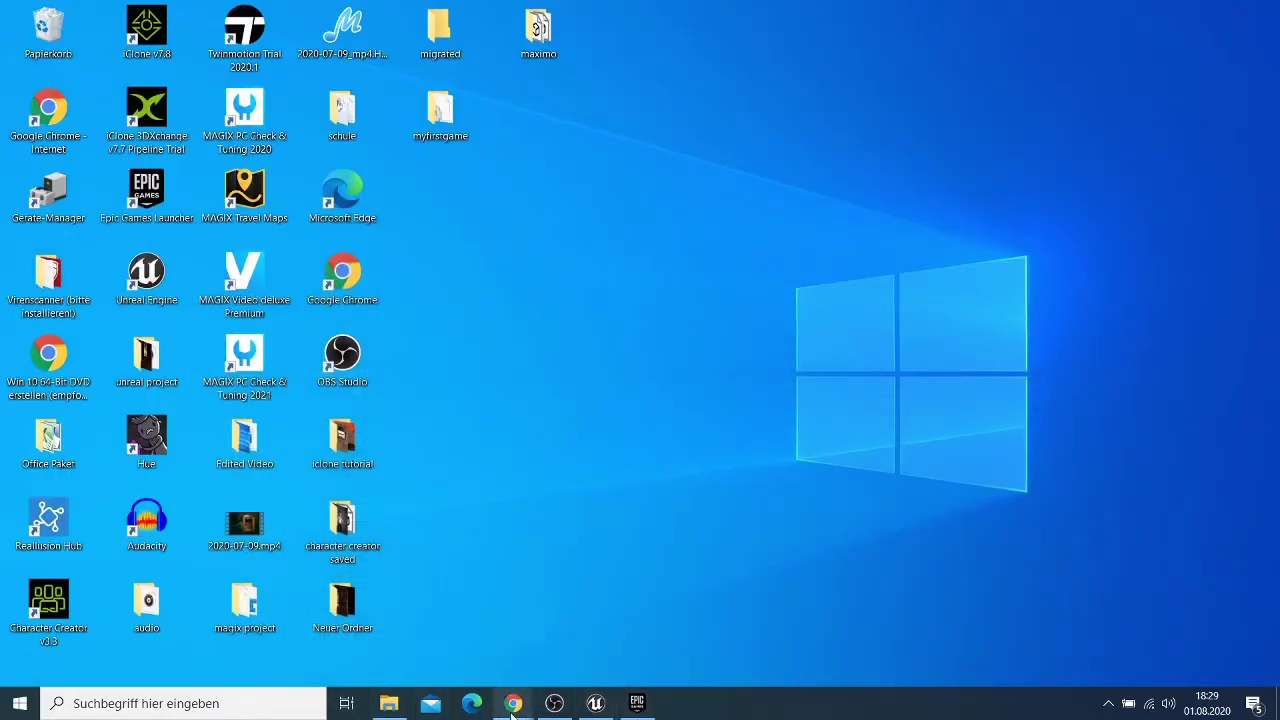
{"action": "mouse_move", "coordinate": [513, 703]}
{"action": "mouse_move", "coordinate": [538, 638]}
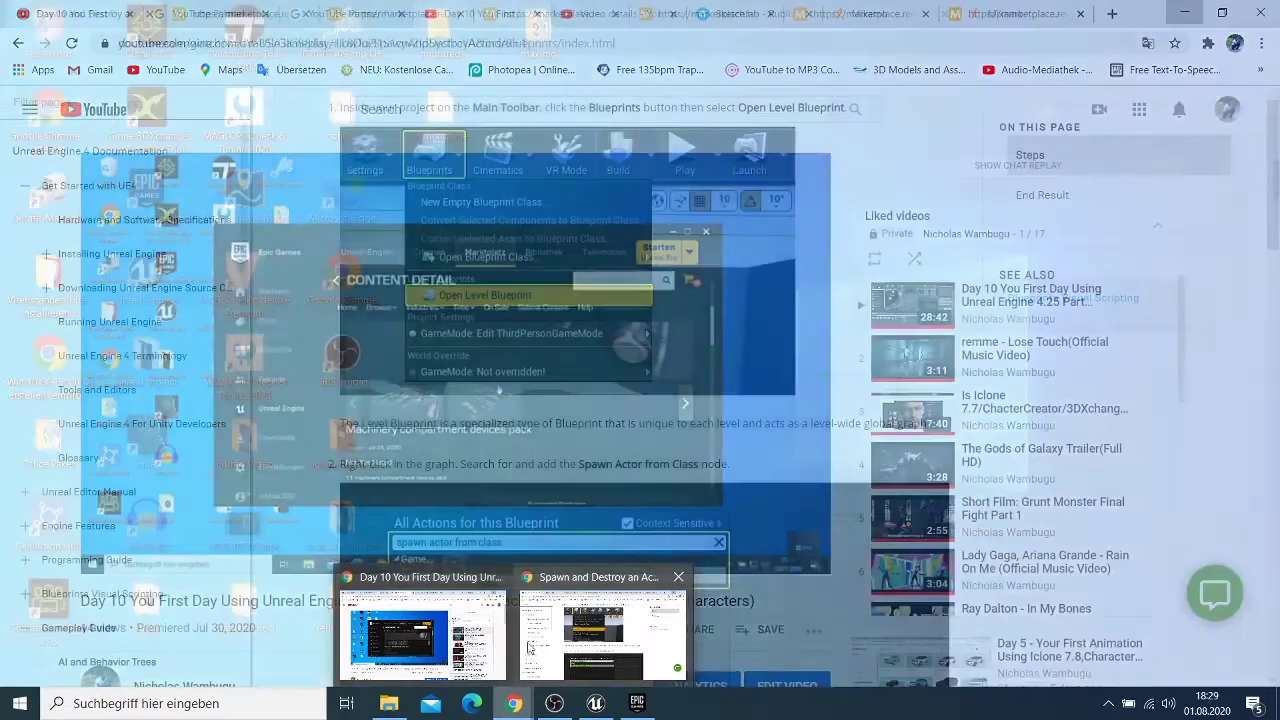
{"action": "left_click", "coordinate": [523, 617]}
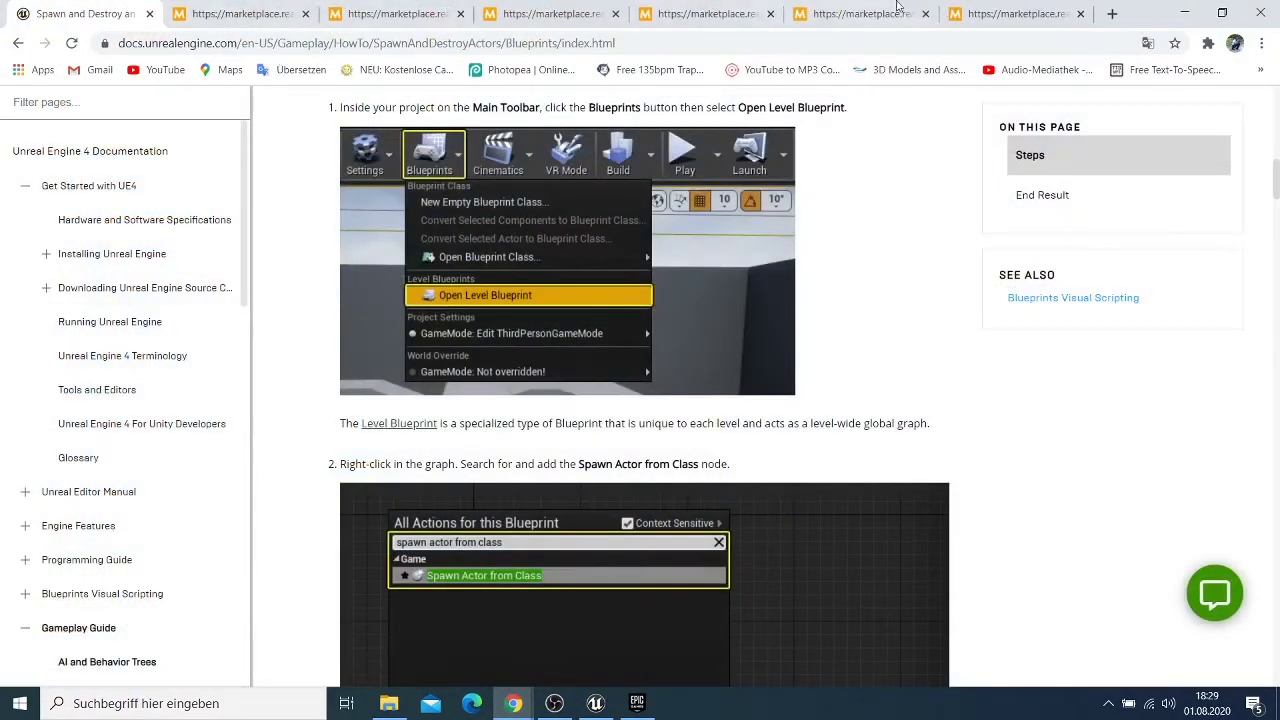
{"action": "left_click", "coordinate": [1111, 15]}
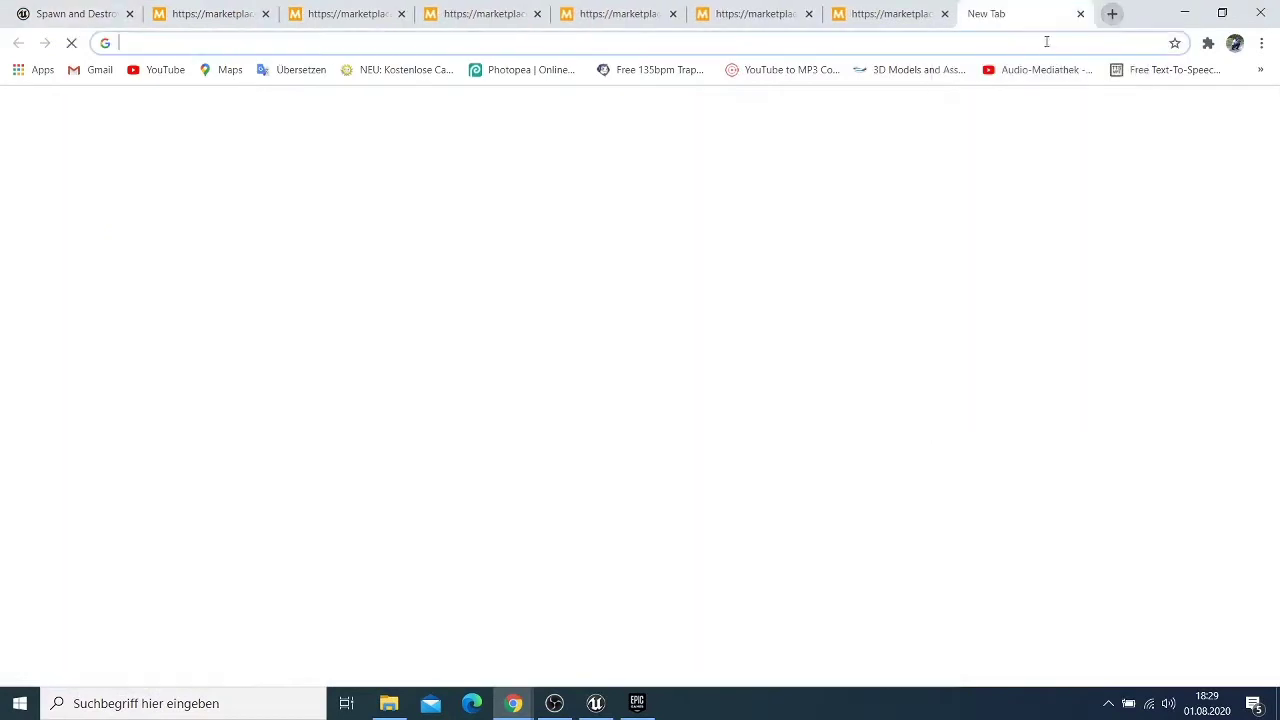
{"action": "left_click", "coordinate": [1018, 42]}
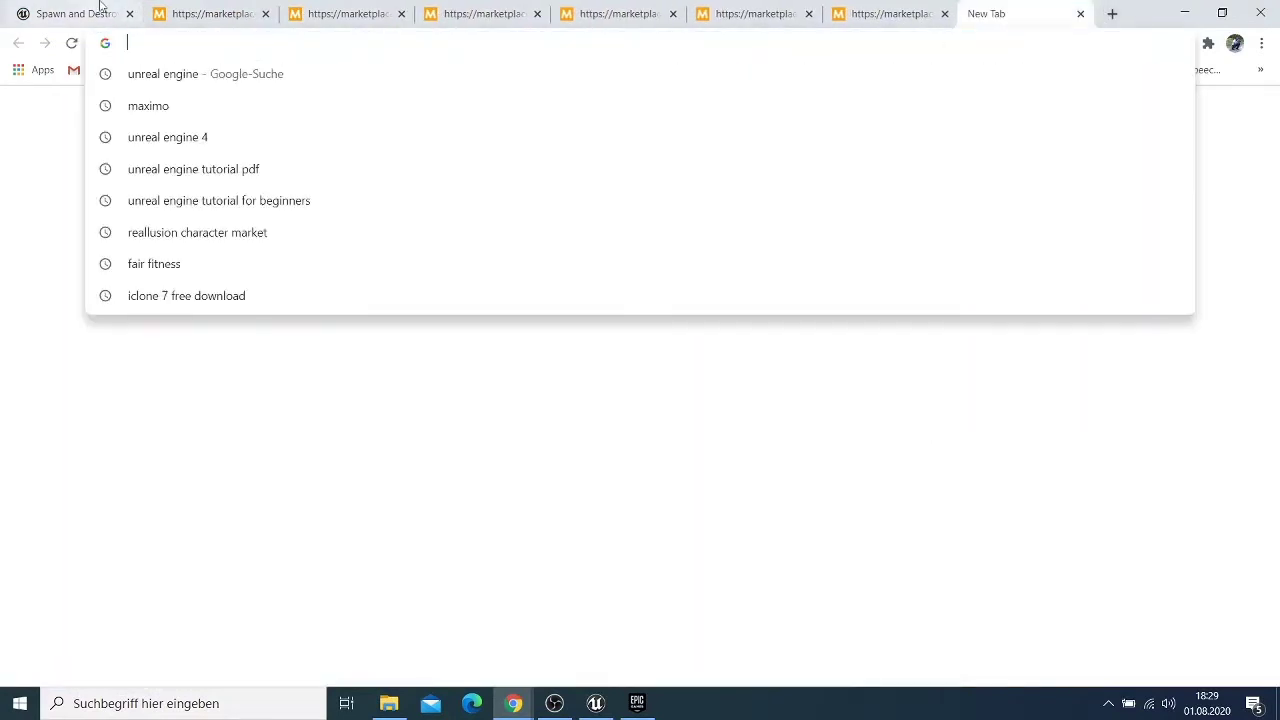
{"action": "left_click", "coordinate": [205, 137]}
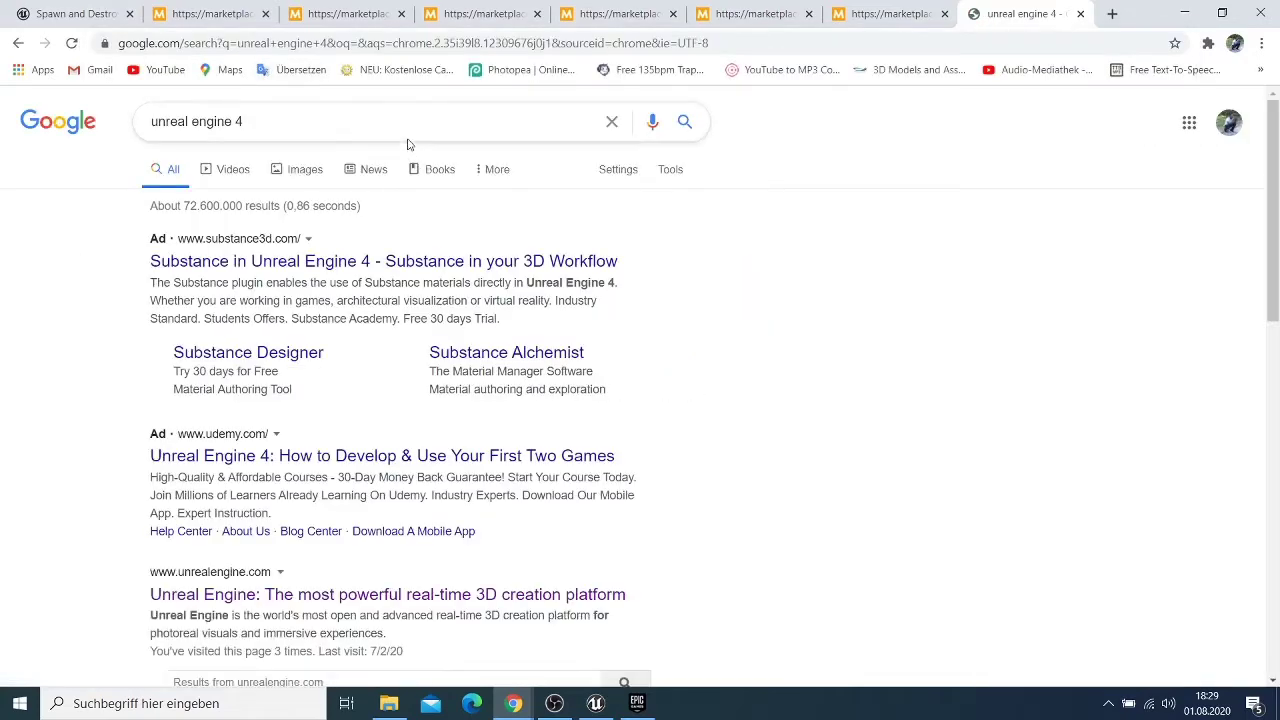
Refine the web search to "unreal engine 4 ps5".
{"action": "left_click", "coordinate": [406, 123]}
{"action": "type", "text": "p"}
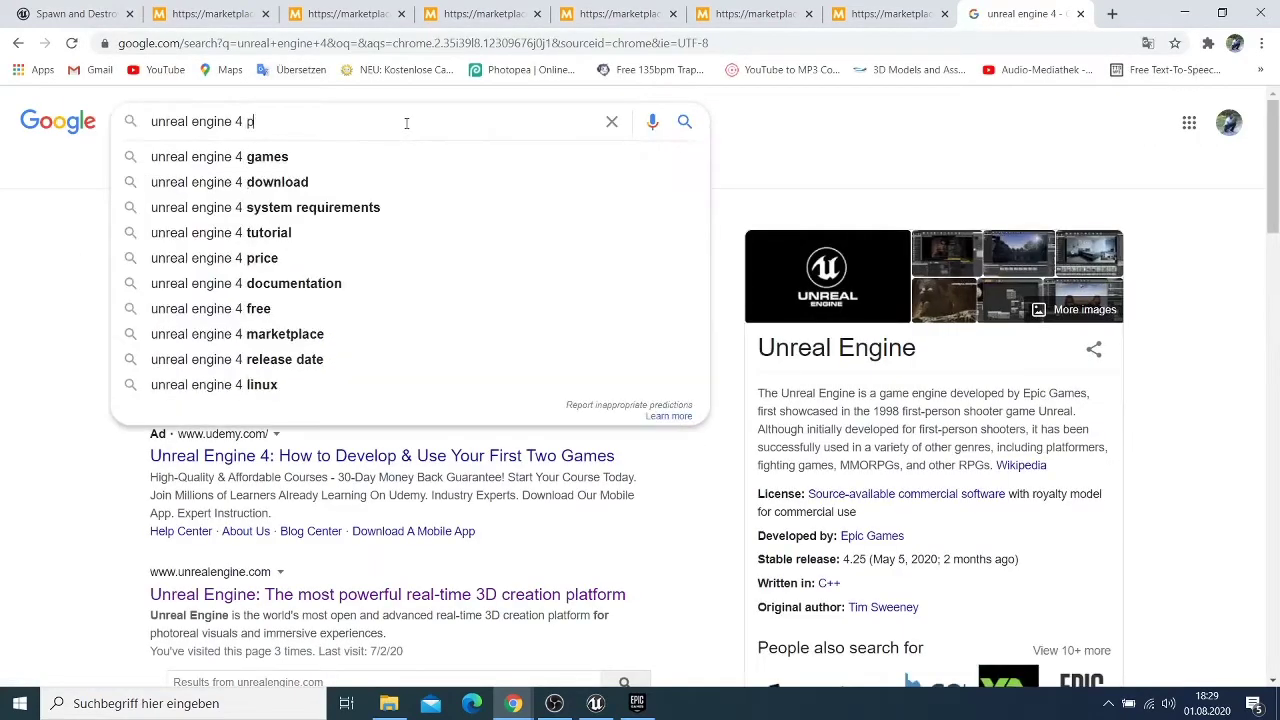
{"action": "type", "text": "s"}
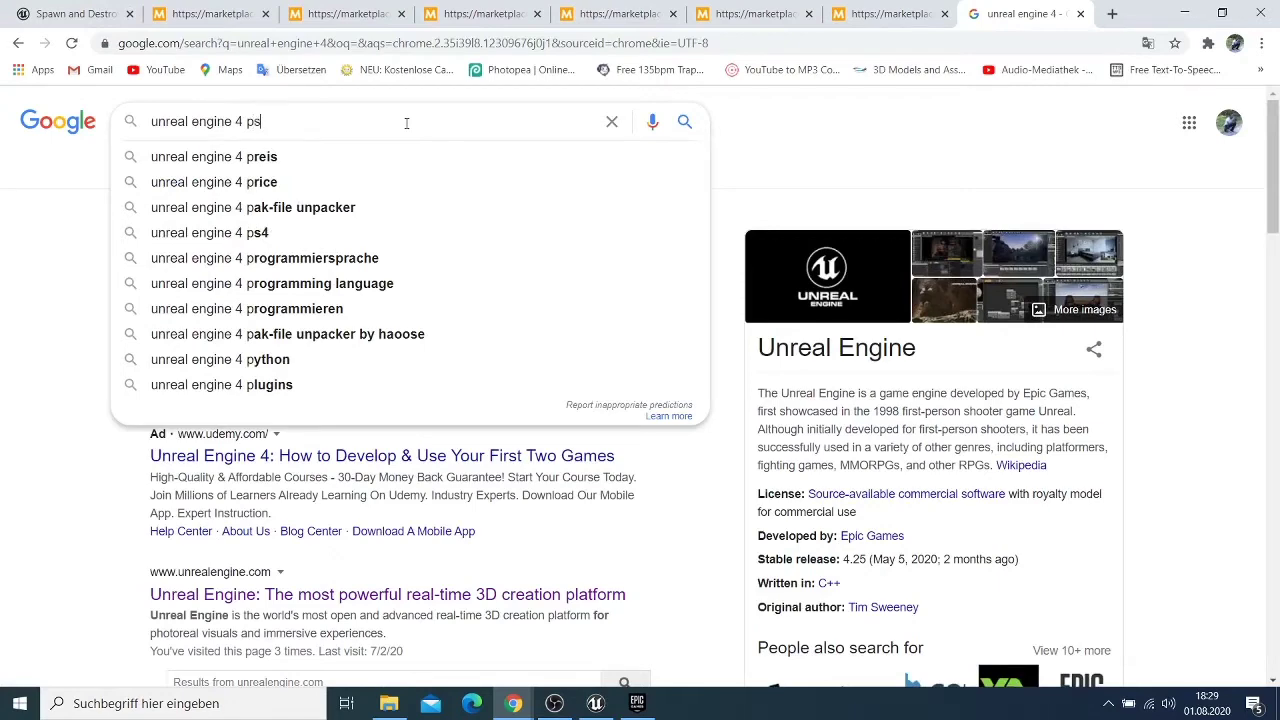
{"action": "type", "text": "5"}
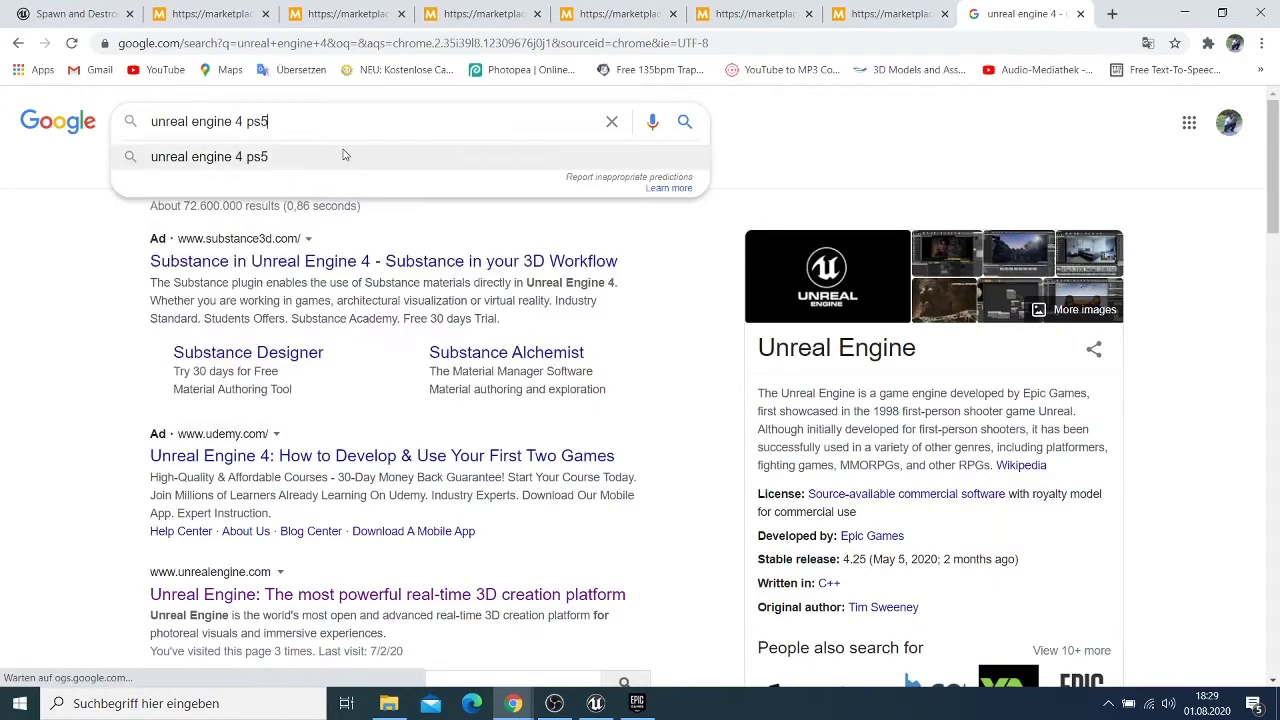
{"action": "left_click", "coordinate": [335, 162]}
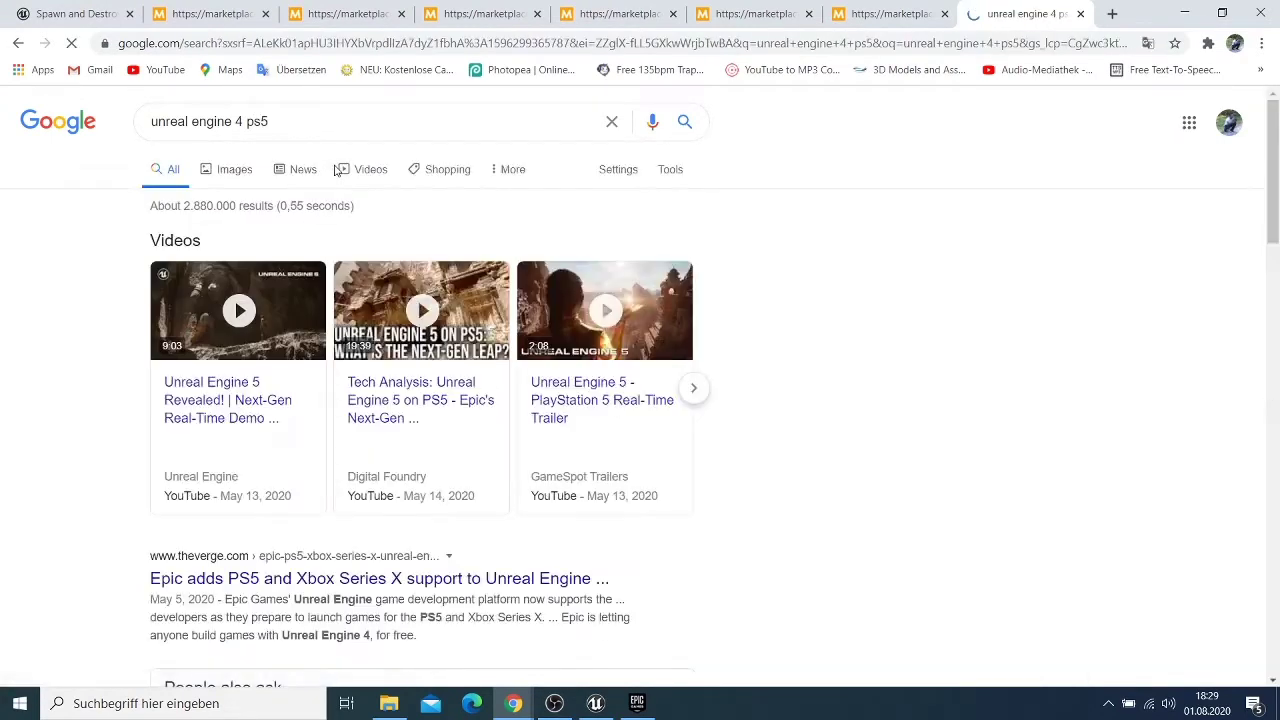
Look through the search results and open the unrealengine.com article on developers shining at the PlayStation 5 showcase.
{"action": "scroll", "coordinate": [338, 328], "scroll_direction": "down", "scroll_amount": 4}
{"action": "scroll", "coordinate": [340, 335], "scroll_direction": "up", "scroll_amount": 3}
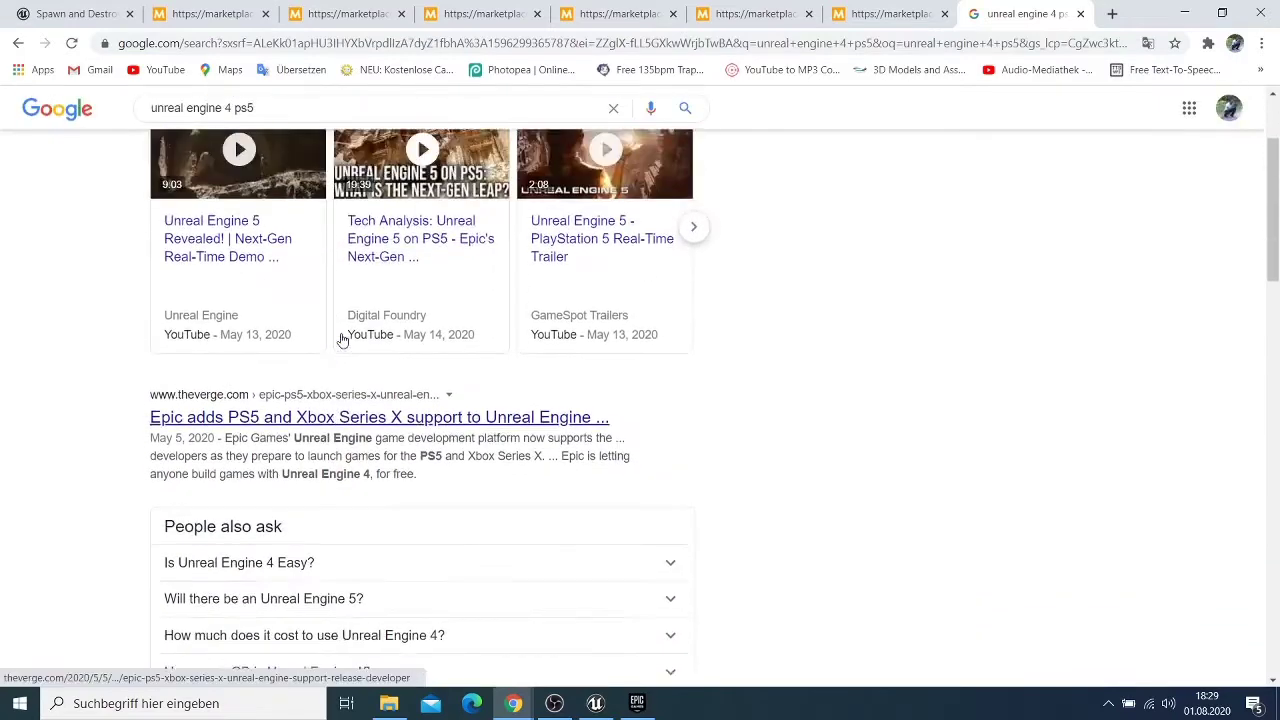
{"action": "scroll", "coordinate": [341, 338], "scroll_direction": "down", "scroll_amount": 2}
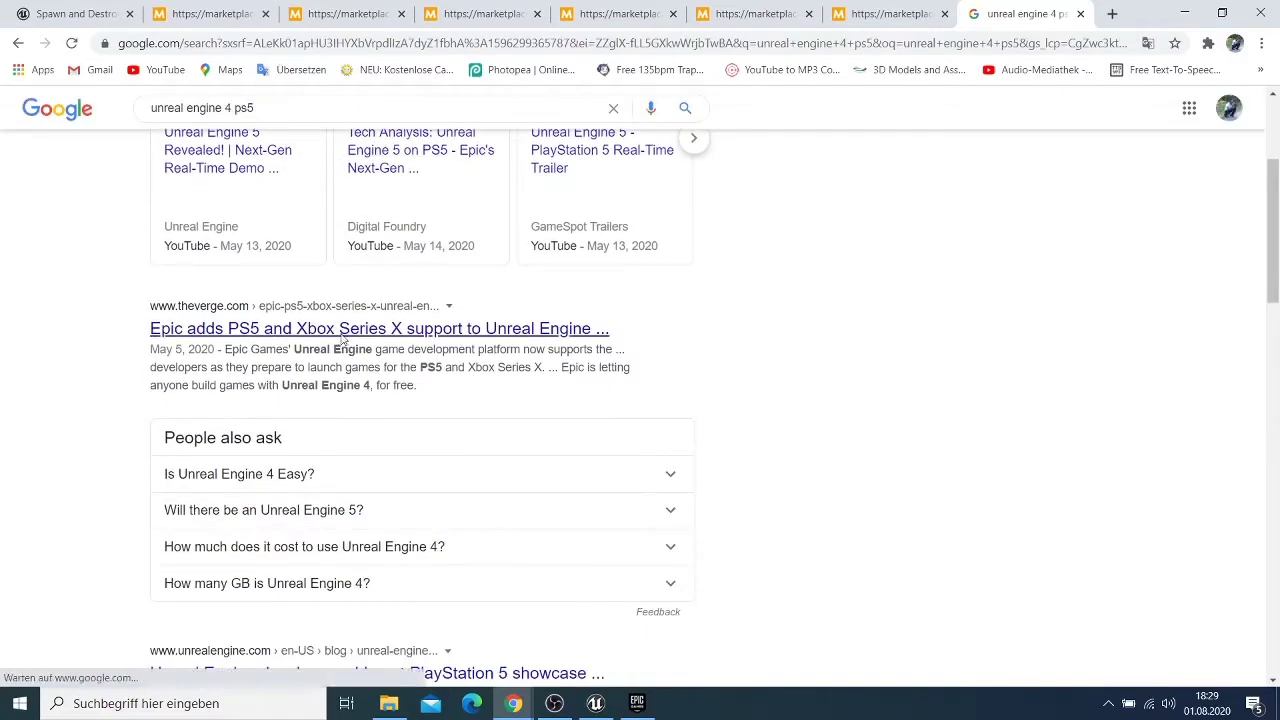
{"action": "scroll", "coordinate": [341, 338], "scroll_direction": "down", "scroll_amount": 3}
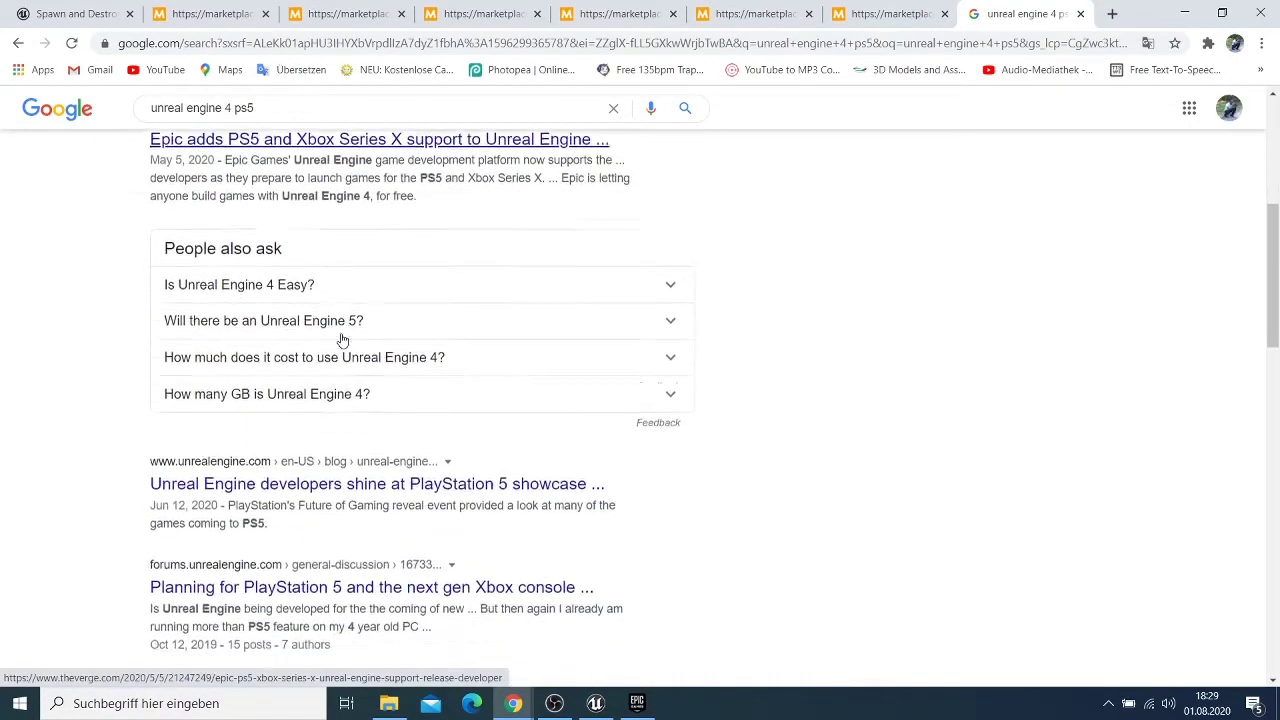
{"action": "scroll", "coordinate": [341, 338], "scroll_direction": "up", "scroll_amount": 2}
{"action": "scroll", "coordinate": [341, 338], "scroll_direction": "down", "scroll_amount": 3}
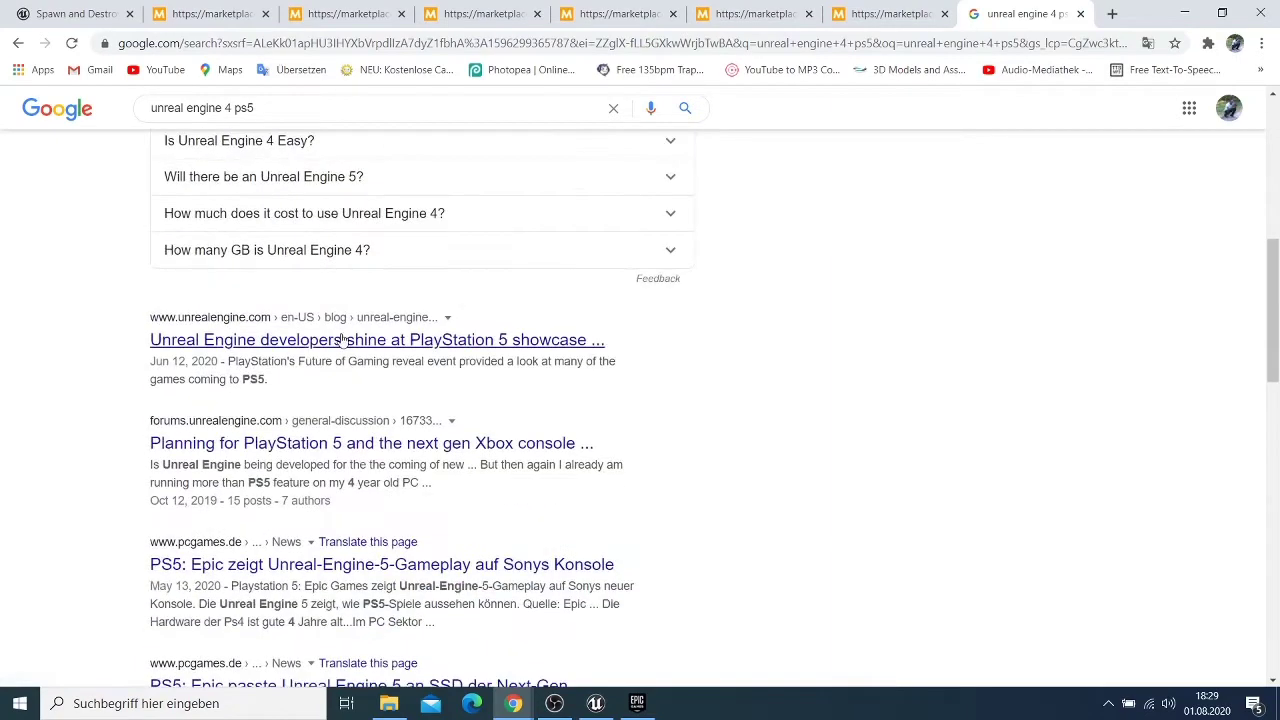
{"action": "left_click", "coordinate": [341, 339]}
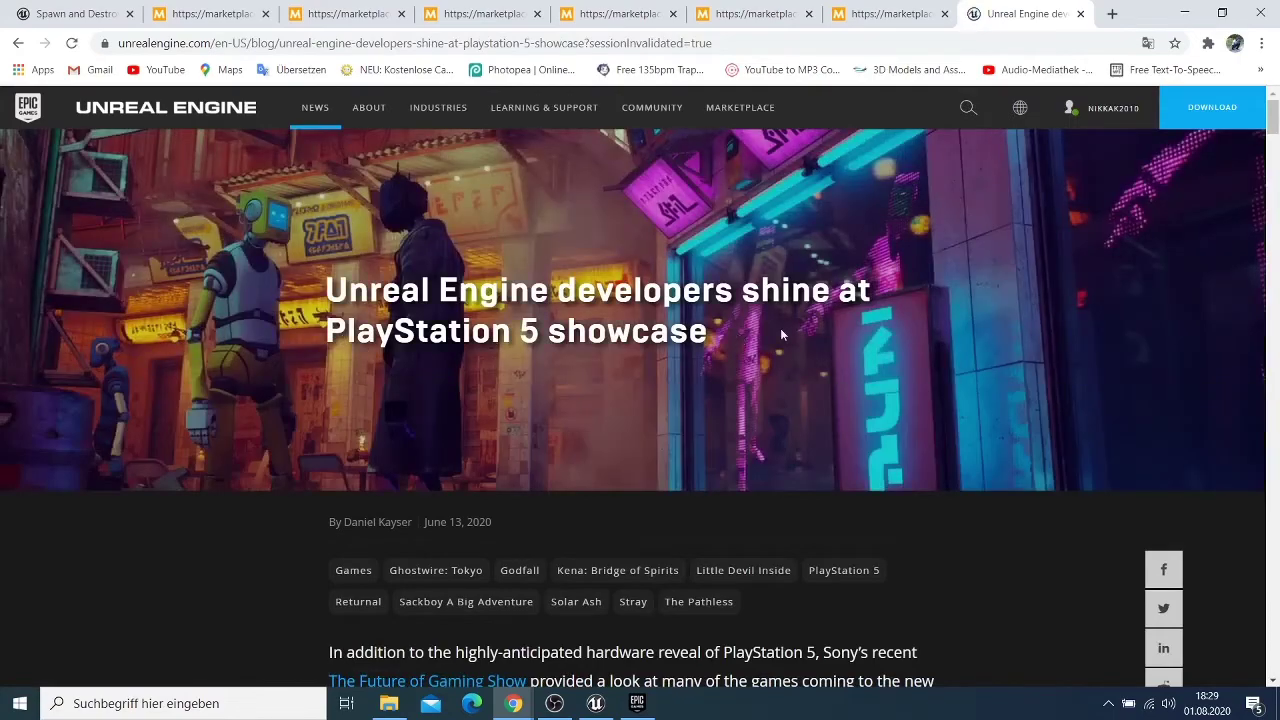
Skim the article's sections on Unreal Engine games for PlayStation 5, and return to the Unreal Editor.
{"action": "scroll", "coordinate": [507, 360], "scroll_direction": "down", "scroll_amount": 8}
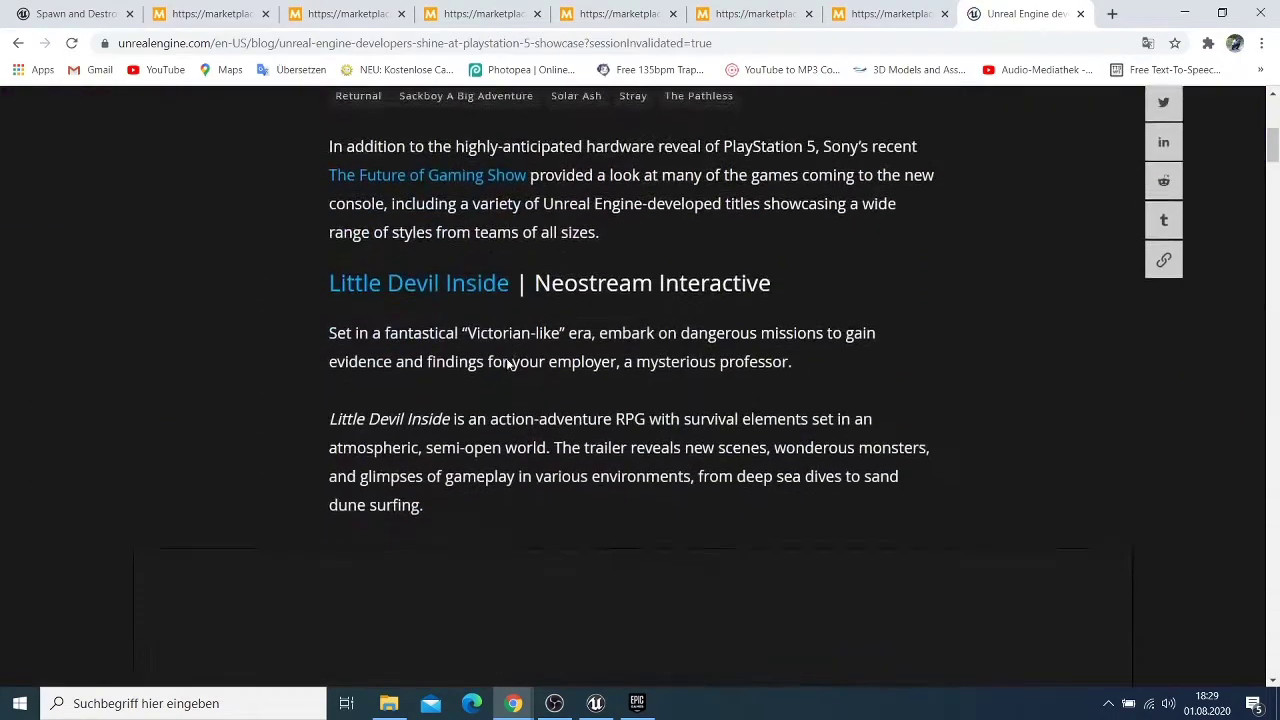
{"action": "scroll", "coordinate": [508, 366], "scroll_direction": "down", "scroll_amount": 4}
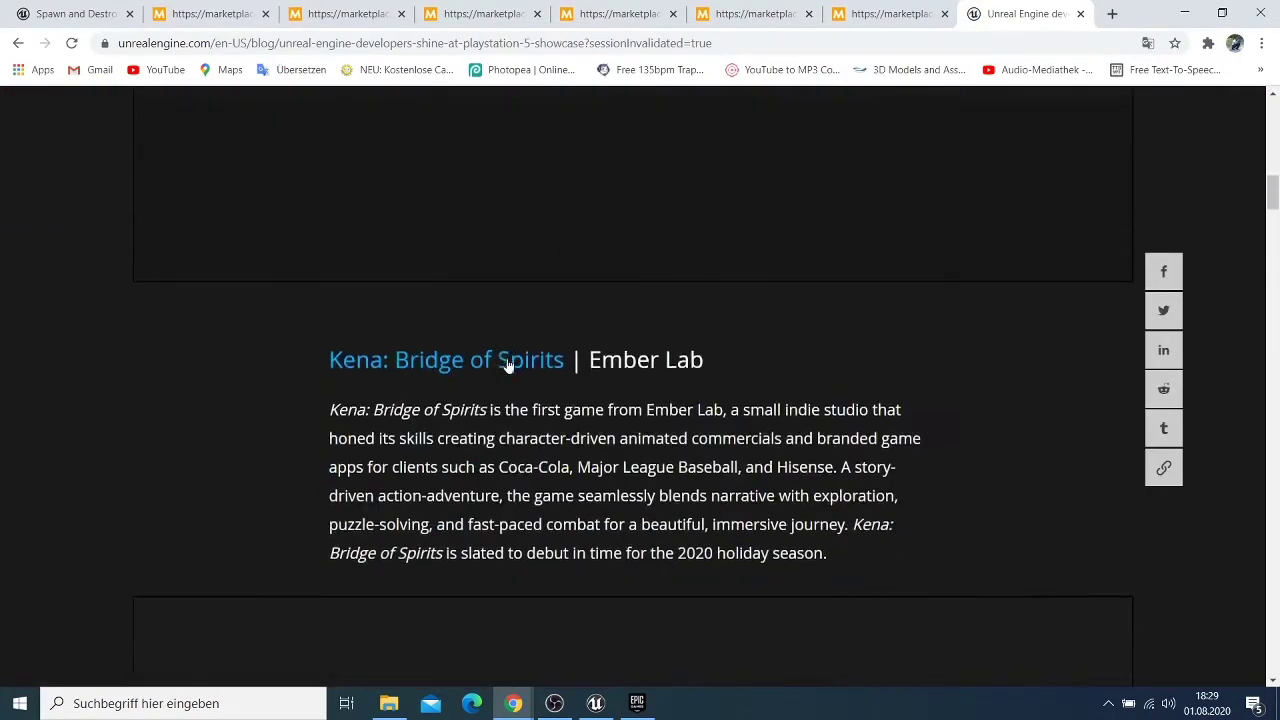
{"action": "scroll", "coordinate": [508, 366], "scroll_direction": "down", "scroll_amount": 11}
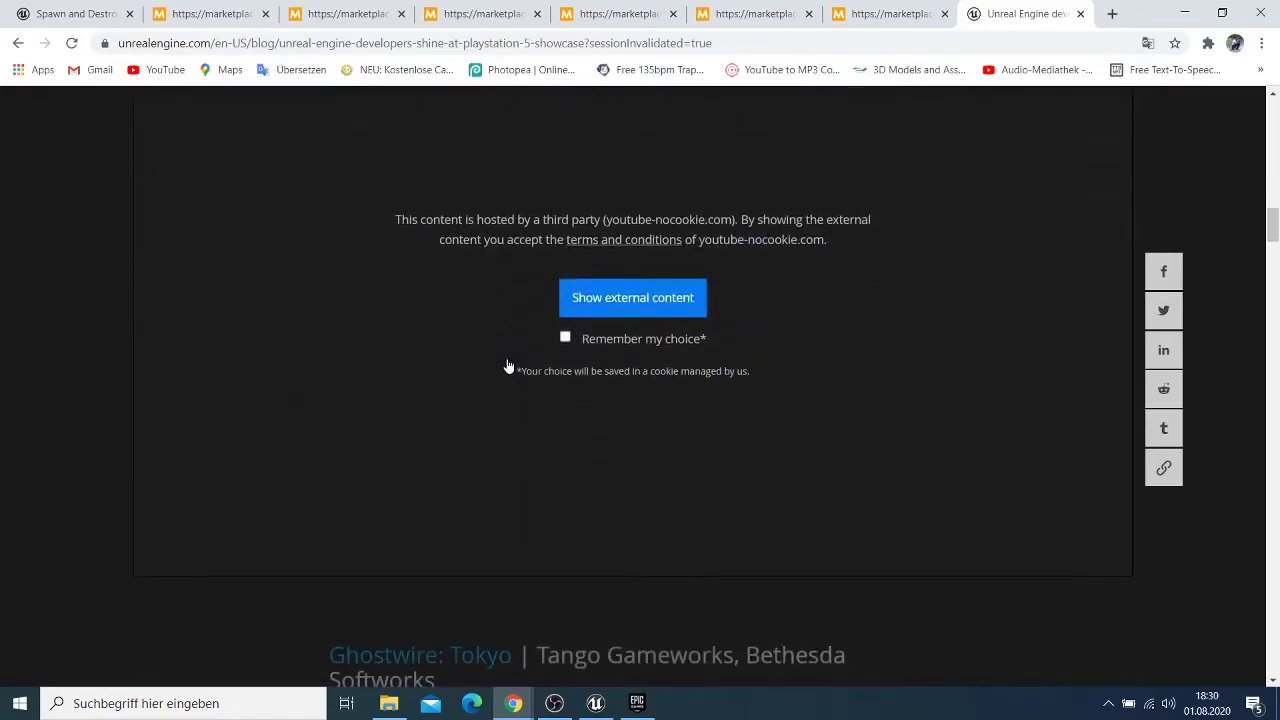
{"action": "scroll", "coordinate": [507, 366], "scroll_direction": "up", "scroll_amount": 14}
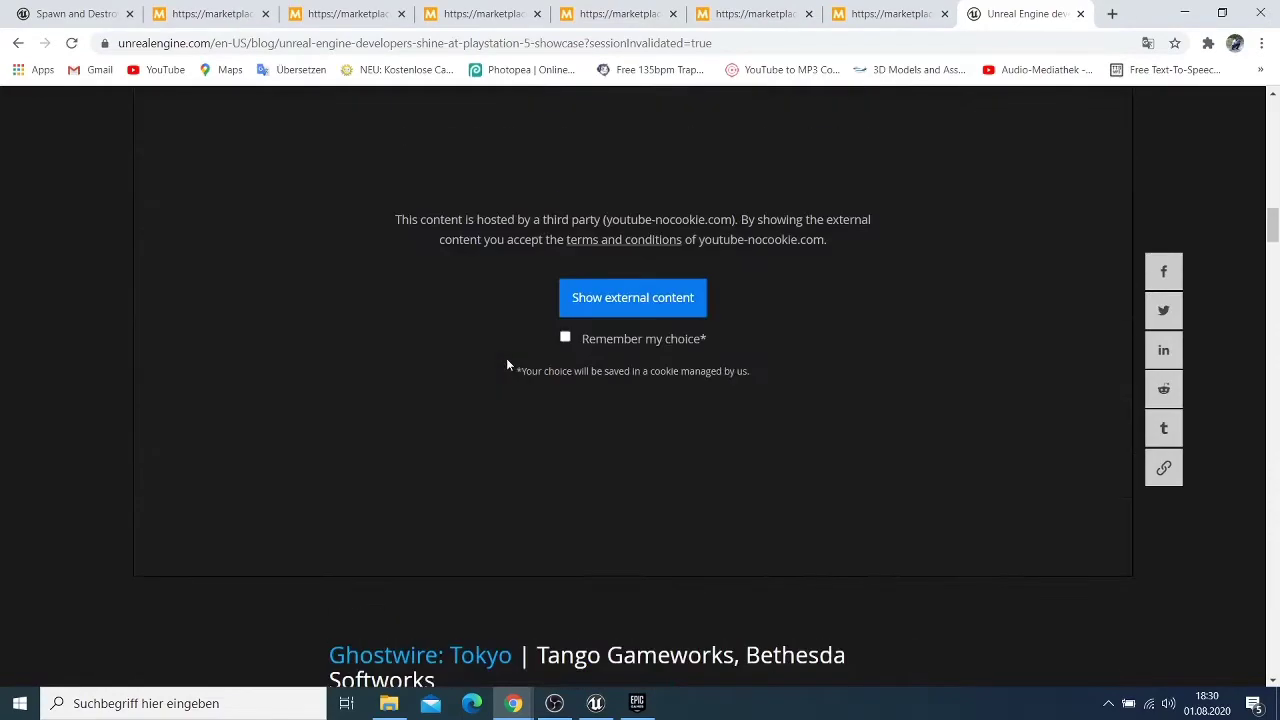
{"action": "scroll", "coordinate": [507, 365], "scroll_direction": "up", "scroll_amount": 5}
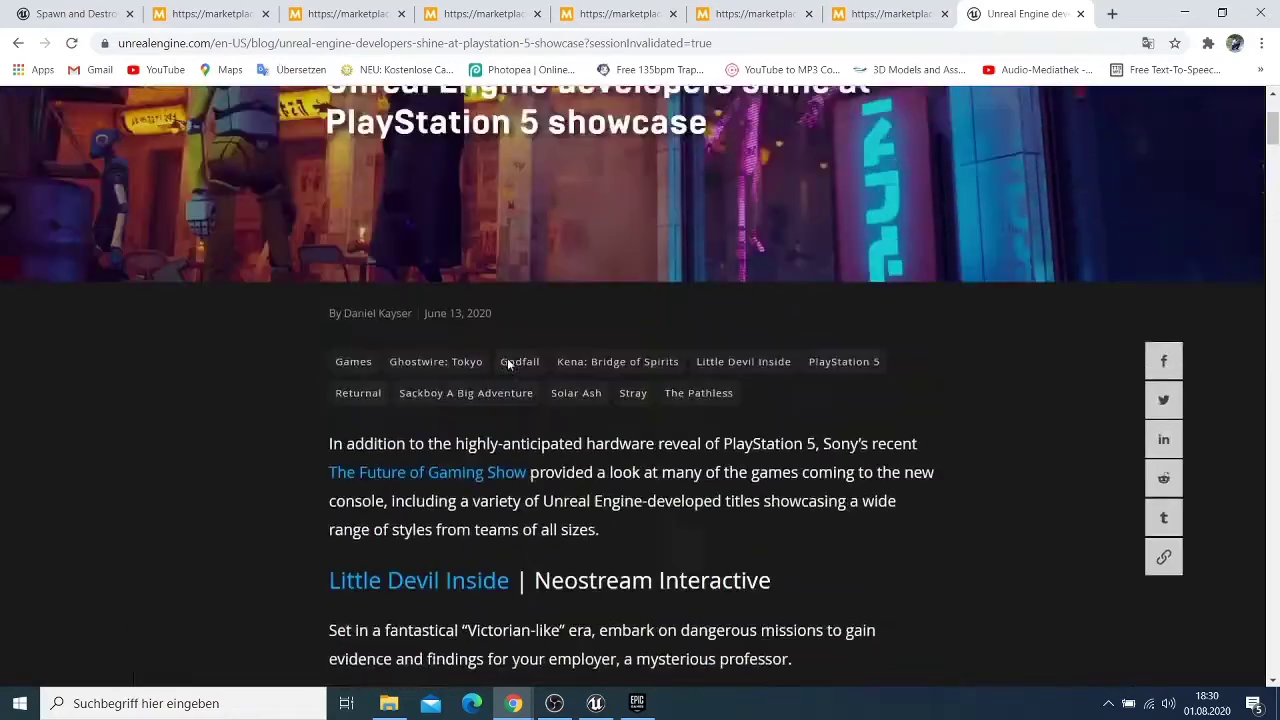
{"action": "scroll", "coordinate": [586, 370], "scroll_direction": "down", "scroll_amount": 7}
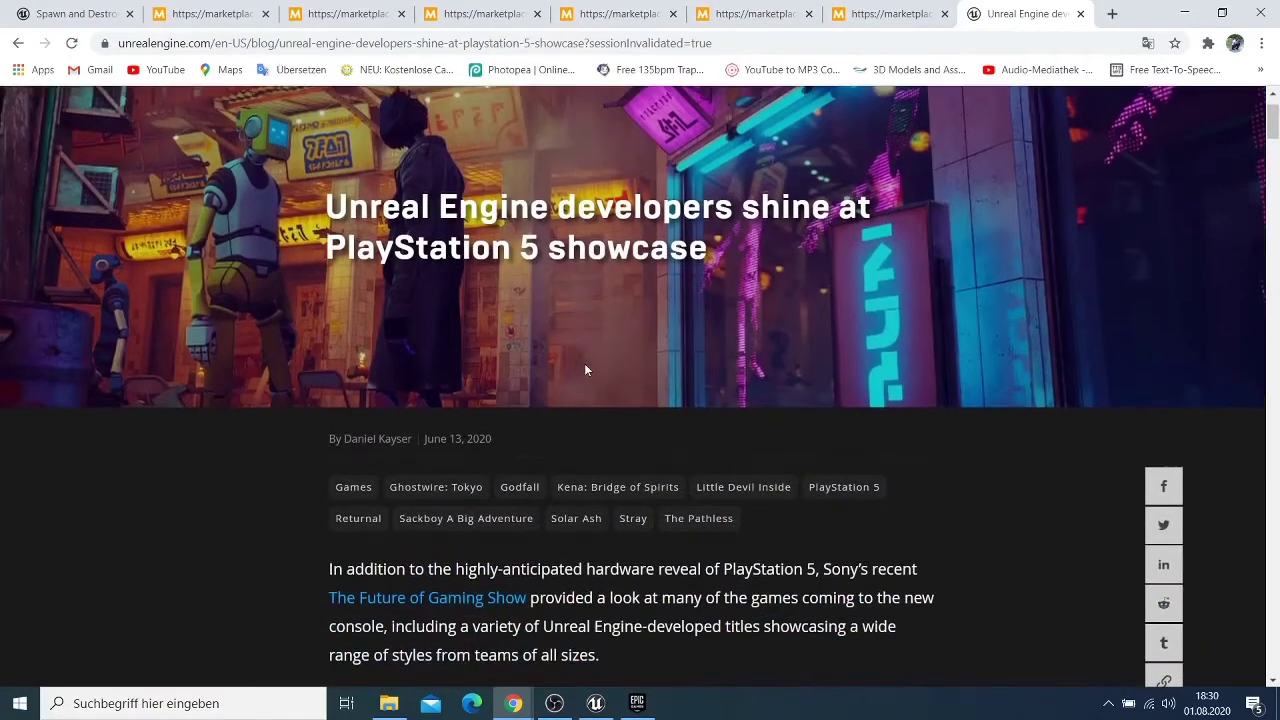
{"action": "scroll", "coordinate": [586, 370], "scroll_direction": "down", "scroll_amount": 2}
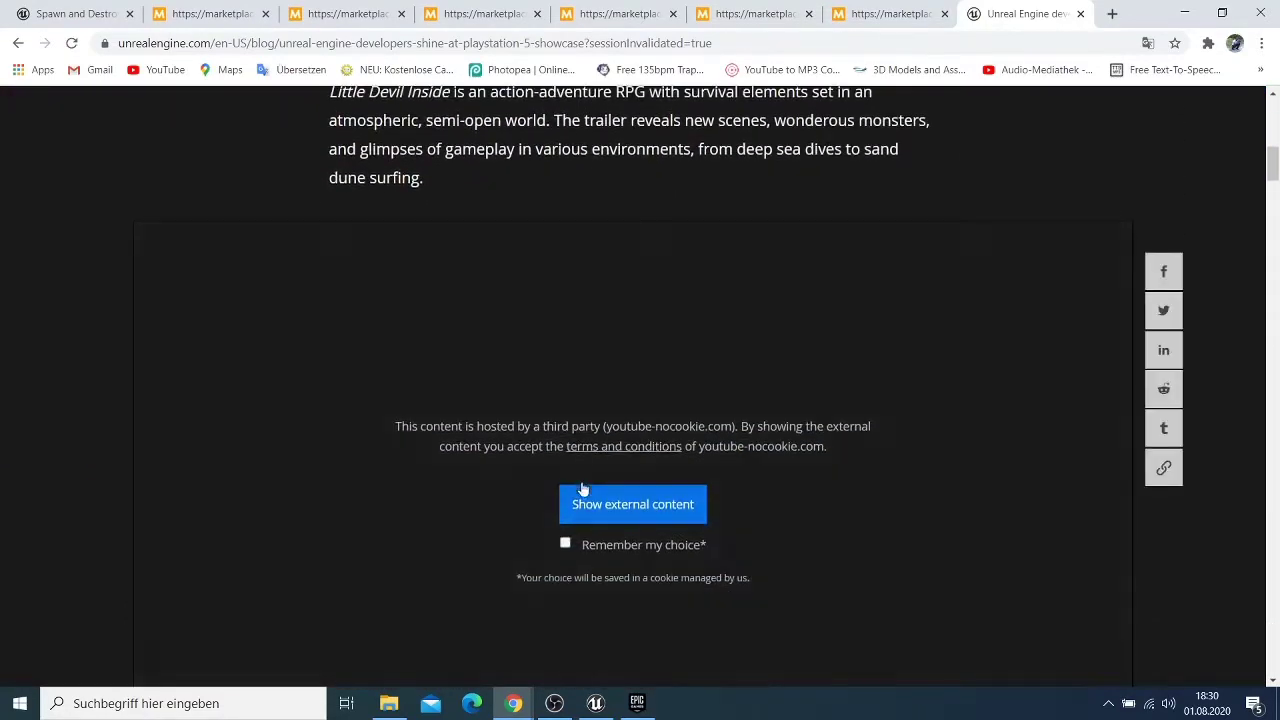
{"action": "left_click", "coordinate": [600, 706]}
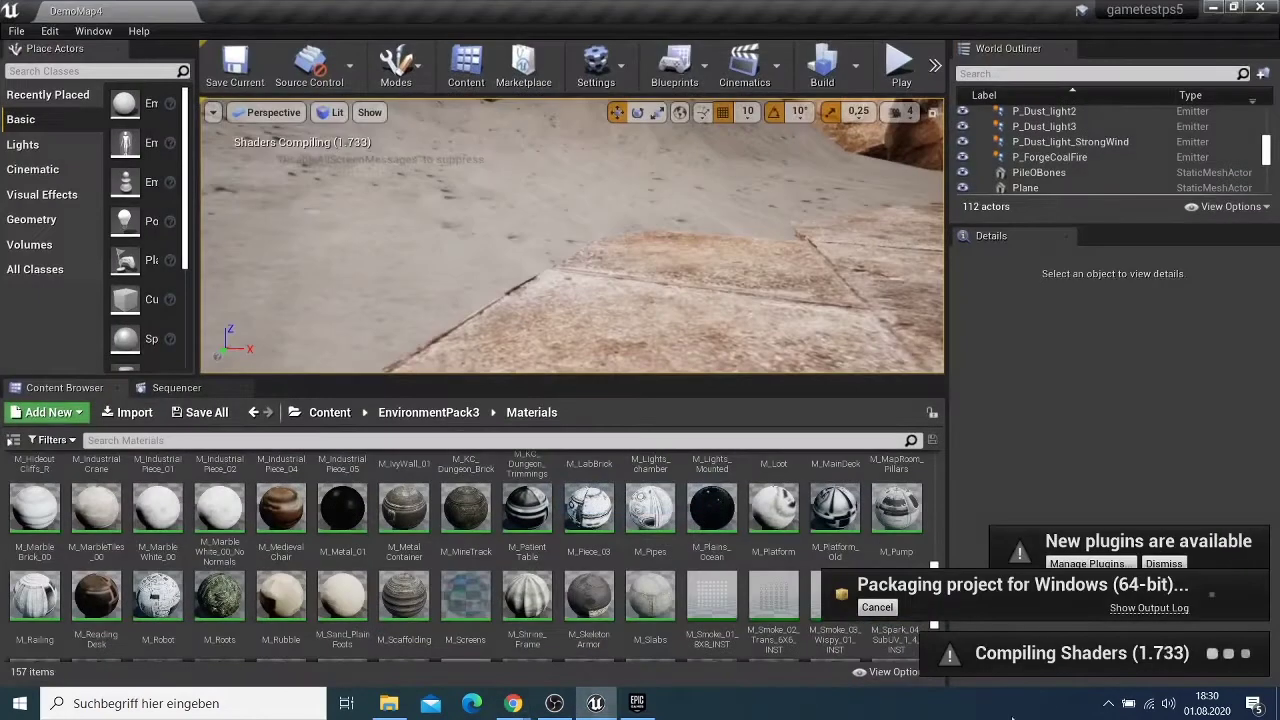
Switch from the Unreal Editor to the PlayStation 5 showcase article in Chrome and review its game sections from the header to Returnal.
{"action": "left_click", "coordinate": [1214, 10]}
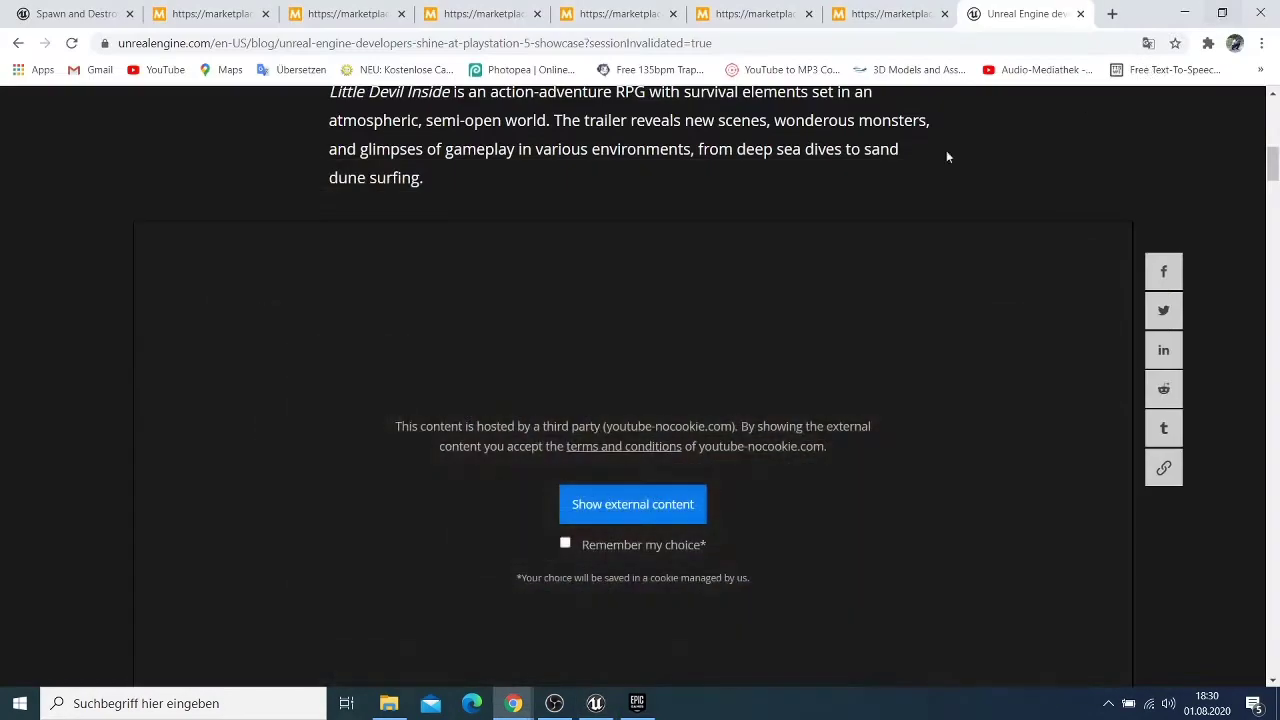
{"action": "scroll", "coordinate": [594, 323], "scroll_direction": "up", "scroll_amount": 5}
{"action": "scroll", "coordinate": [594, 320], "scroll_direction": "up", "scroll_amount": 3}
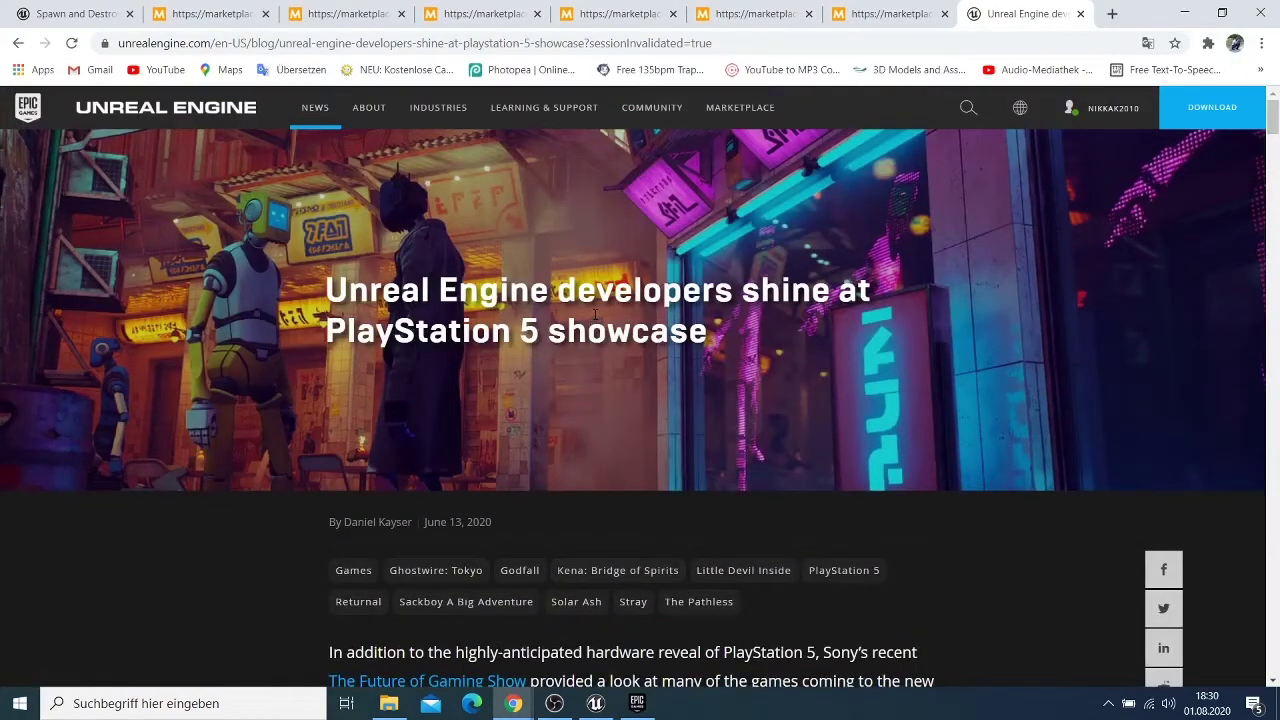
{"action": "scroll", "coordinate": [594, 314], "scroll_direction": "down", "scroll_amount": 15}
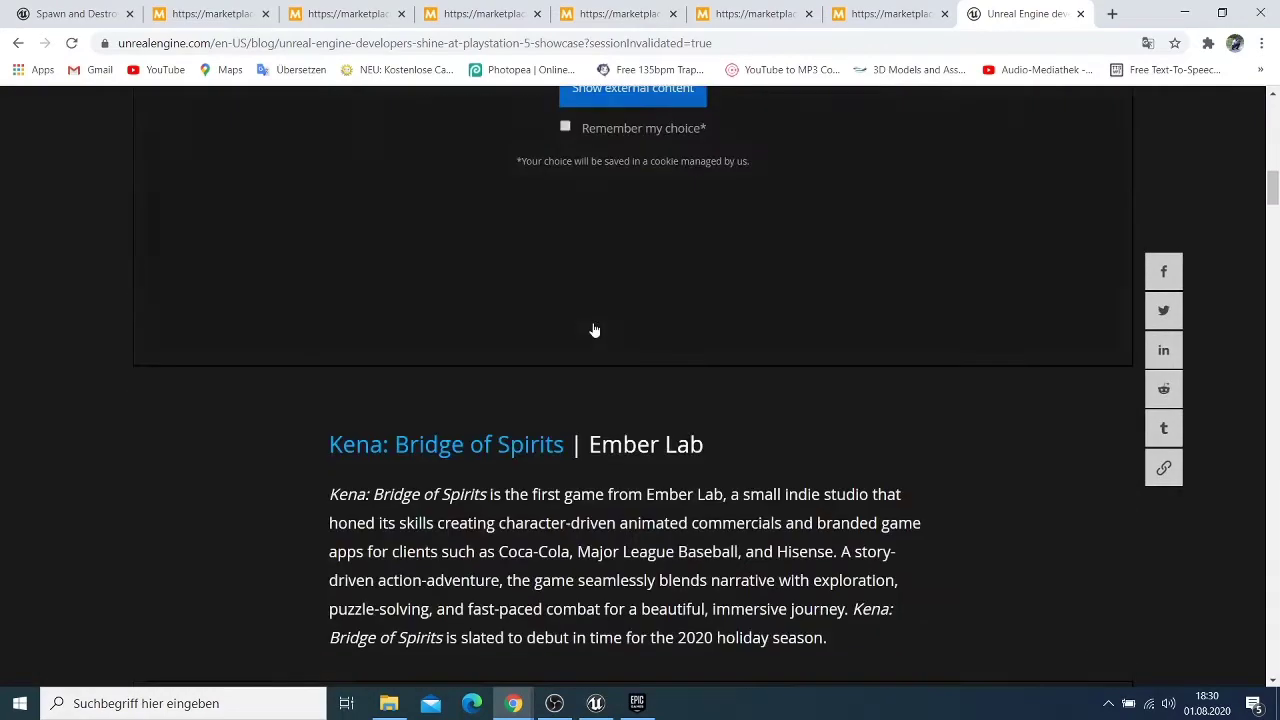
{"action": "scroll", "coordinate": [594, 330], "scroll_direction": "down", "scroll_amount": 10}
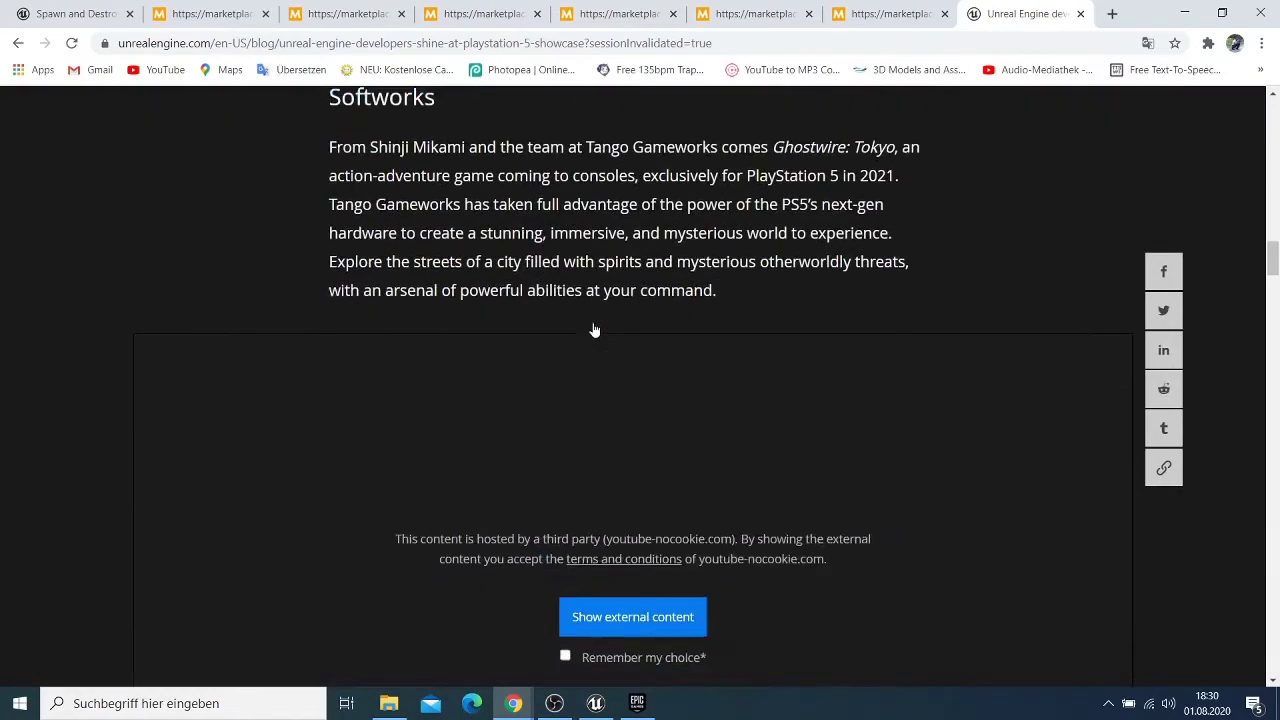
{"action": "scroll", "coordinate": [594, 330], "scroll_direction": "down", "scroll_amount": 6}
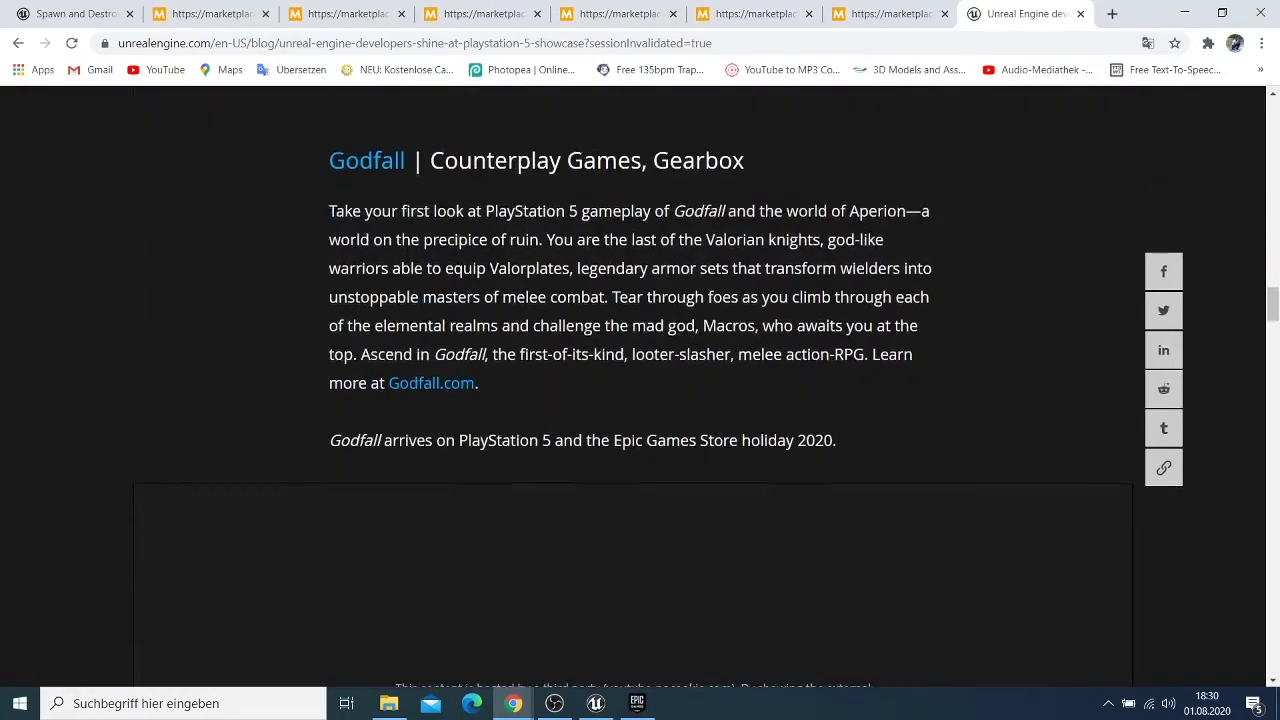
{"action": "scroll", "coordinate": [587, 338], "scroll_direction": "down", "scroll_amount": 10}
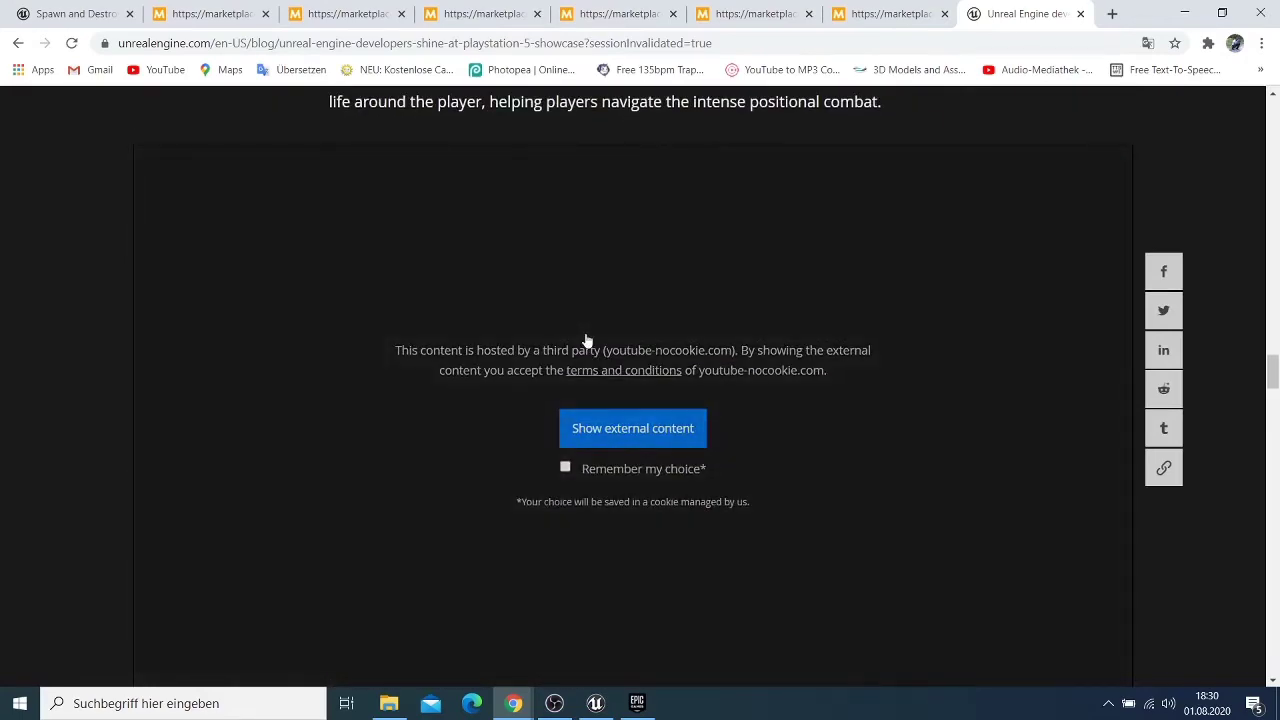
{"action": "scroll", "coordinate": [587, 341], "scroll_direction": "down", "scroll_amount": 8}
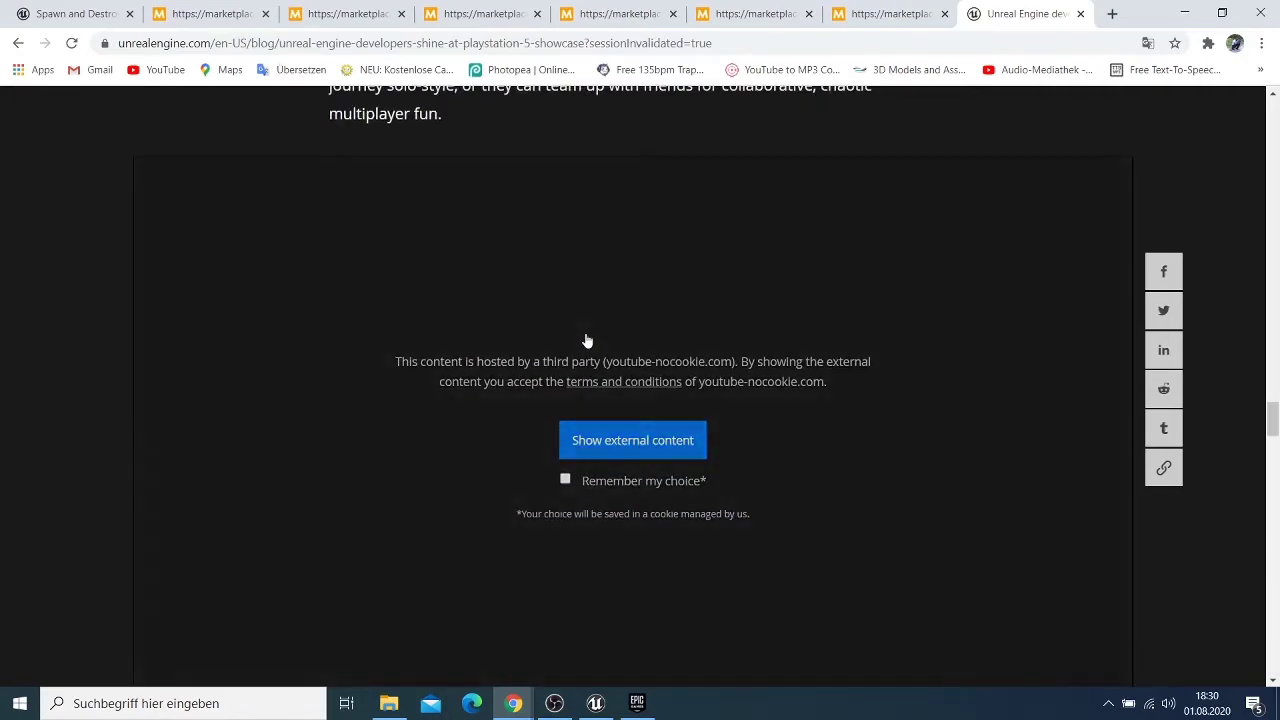
{"action": "scroll", "coordinate": [587, 341], "scroll_direction": "up", "scroll_amount": 4}
{"action": "scroll", "coordinate": [587, 341], "scroll_direction": "down", "scroll_amount": 12}
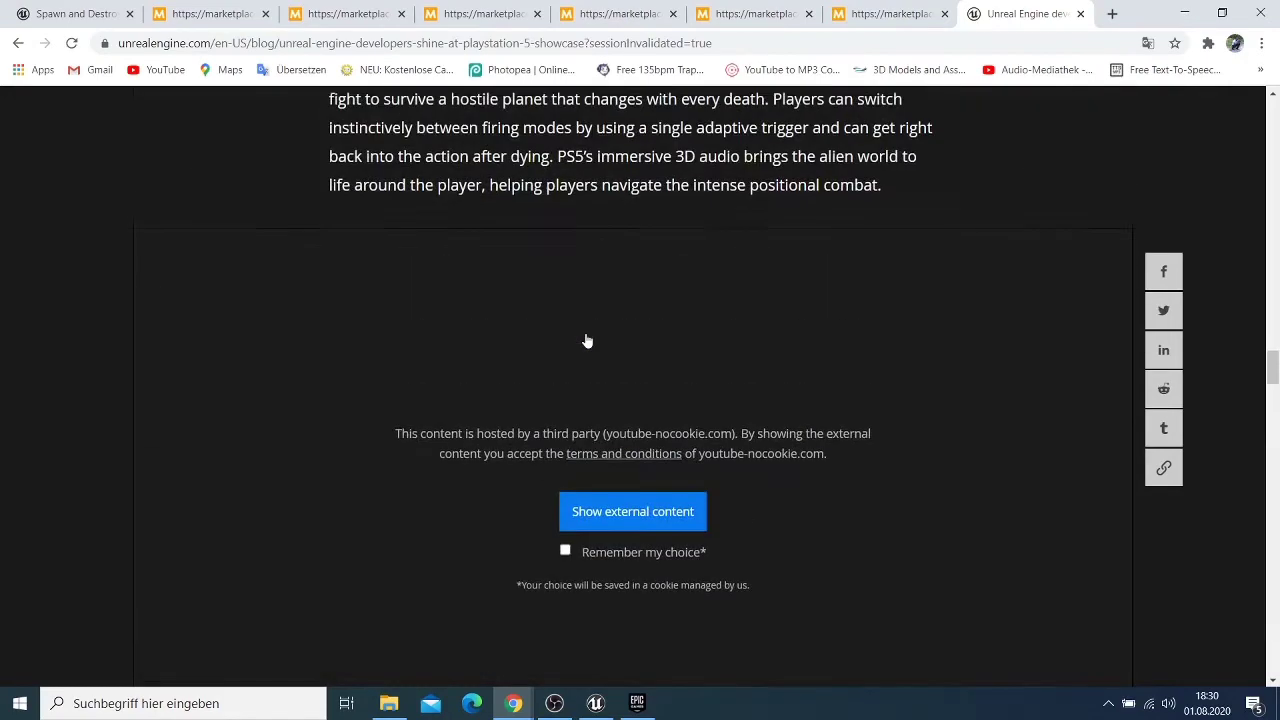
Show the external Returnal announcement trailer embedded in the article and look over its preview and the surrounding text.
{"action": "left_click", "coordinate": [631, 522]}
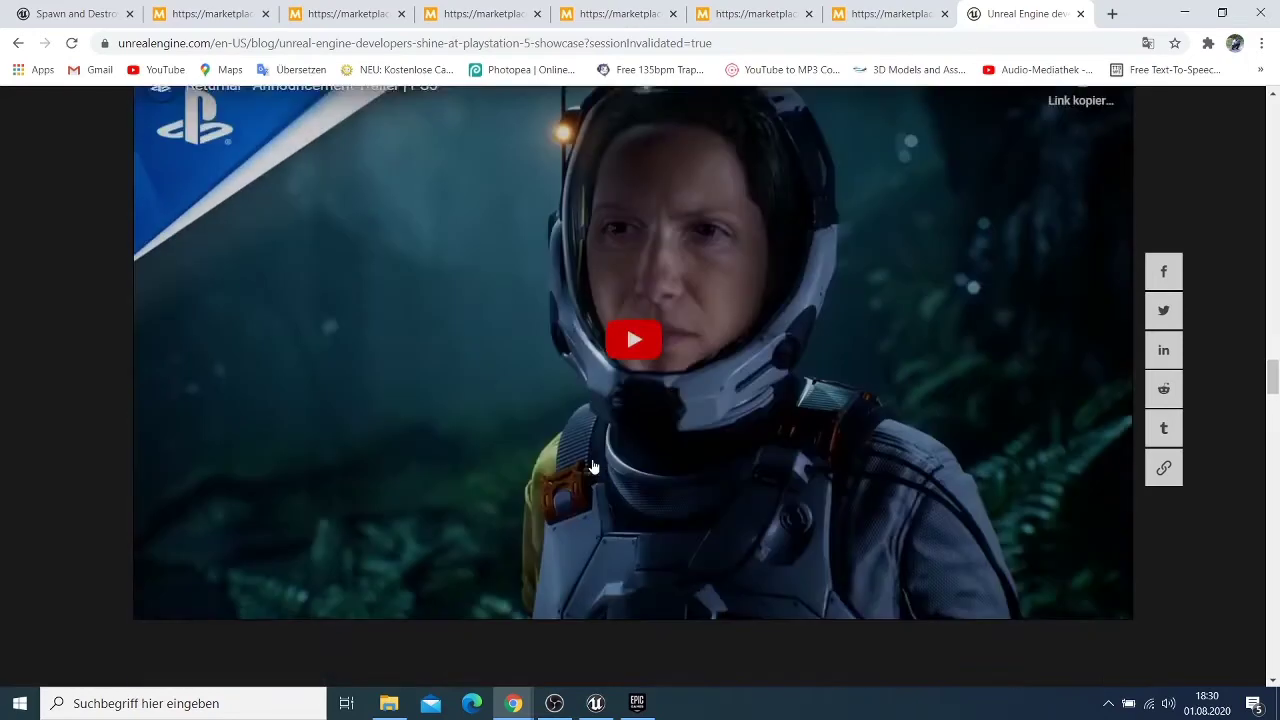
{"action": "scroll", "coordinate": [590, 398], "scroll_direction": "down", "scroll_amount": 3}
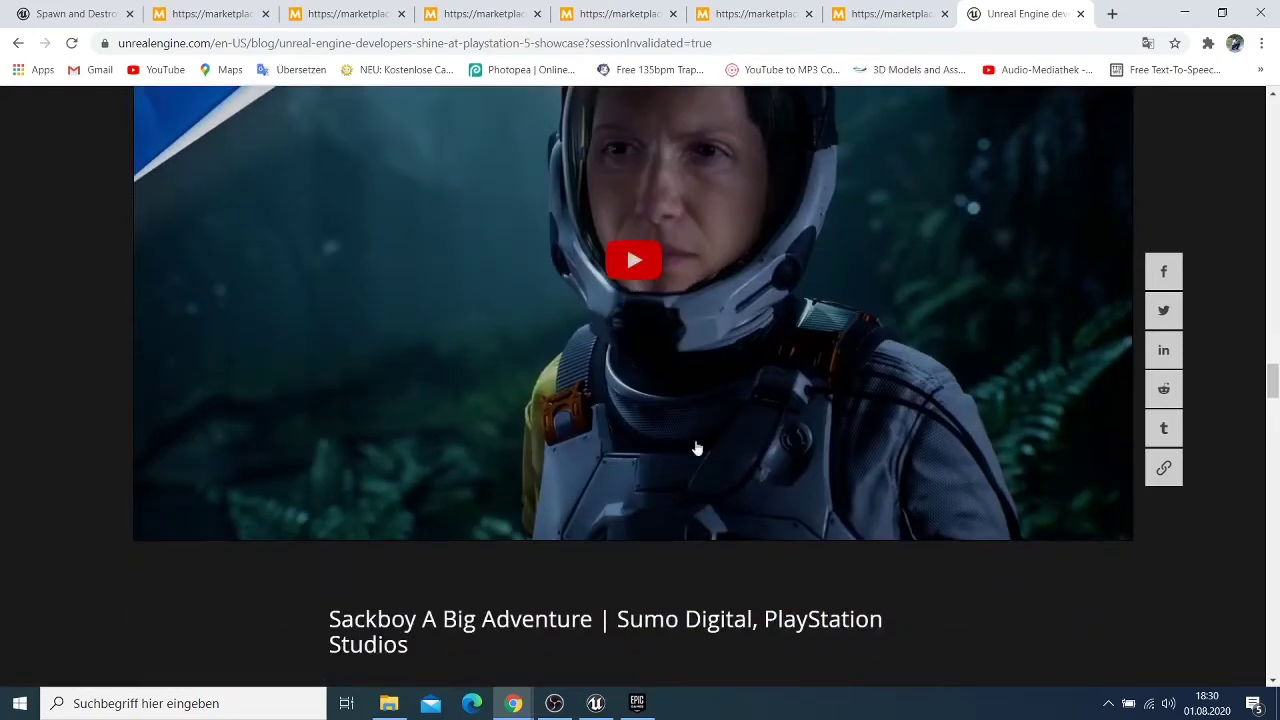
{"action": "scroll", "coordinate": [700, 460], "scroll_direction": "down", "scroll_amount": 3}
{"action": "scroll", "coordinate": [706, 470], "scroll_direction": "up", "scroll_amount": 5}
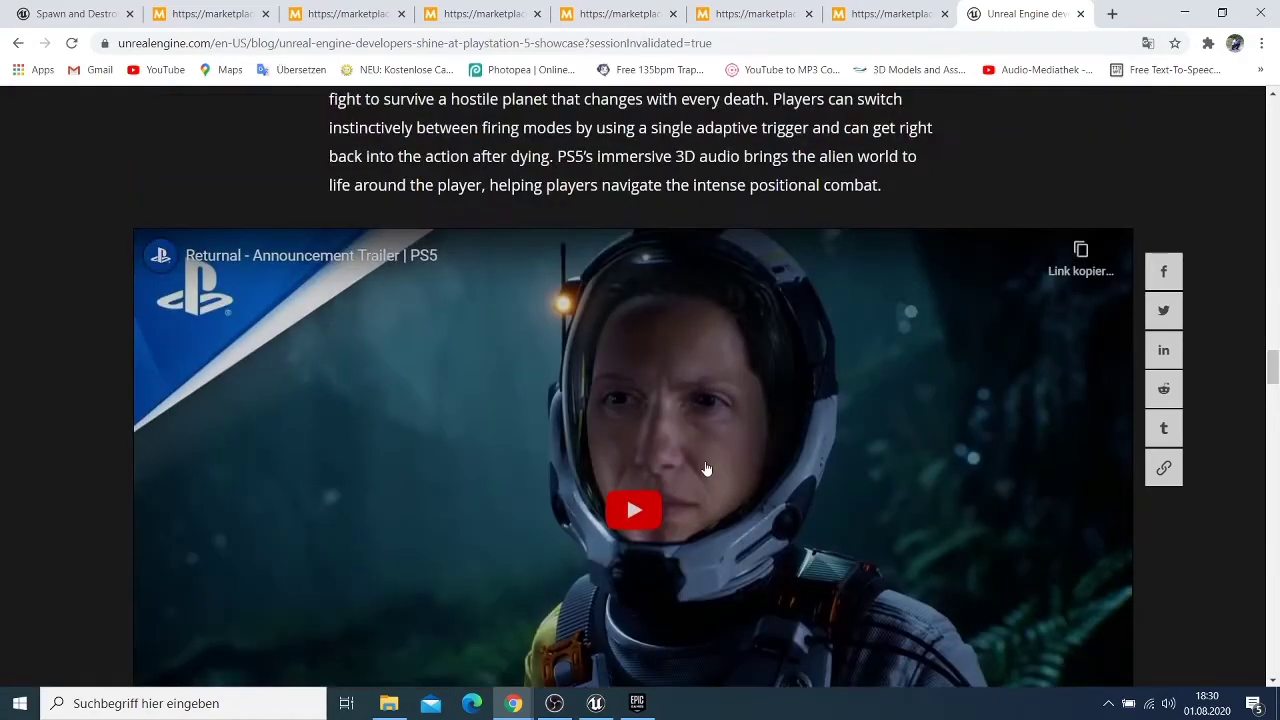
{"action": "scroll", "coordinate": [706, 470], "scroll_direction": "up", "scroll_amount": 3}
{"action": "scroll", "coordinate": [706, 470], "scroll_direction": "down", "scroll_amount": 6}
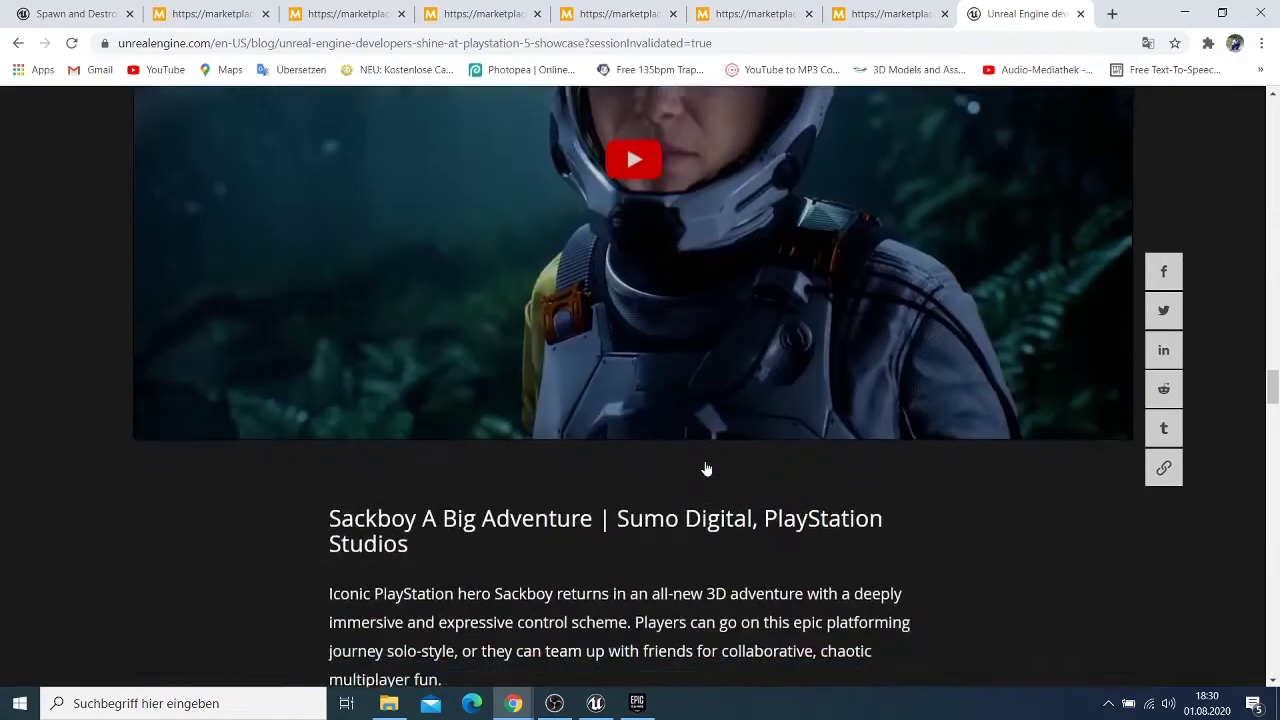
Read through the article's Stray, Solar Ash and The Pathless sections down to the related news cards at its end.
{"action": "scroll", "coordinate": [706, 470], "scroll_direction": "down", "scroll_amount": 10}
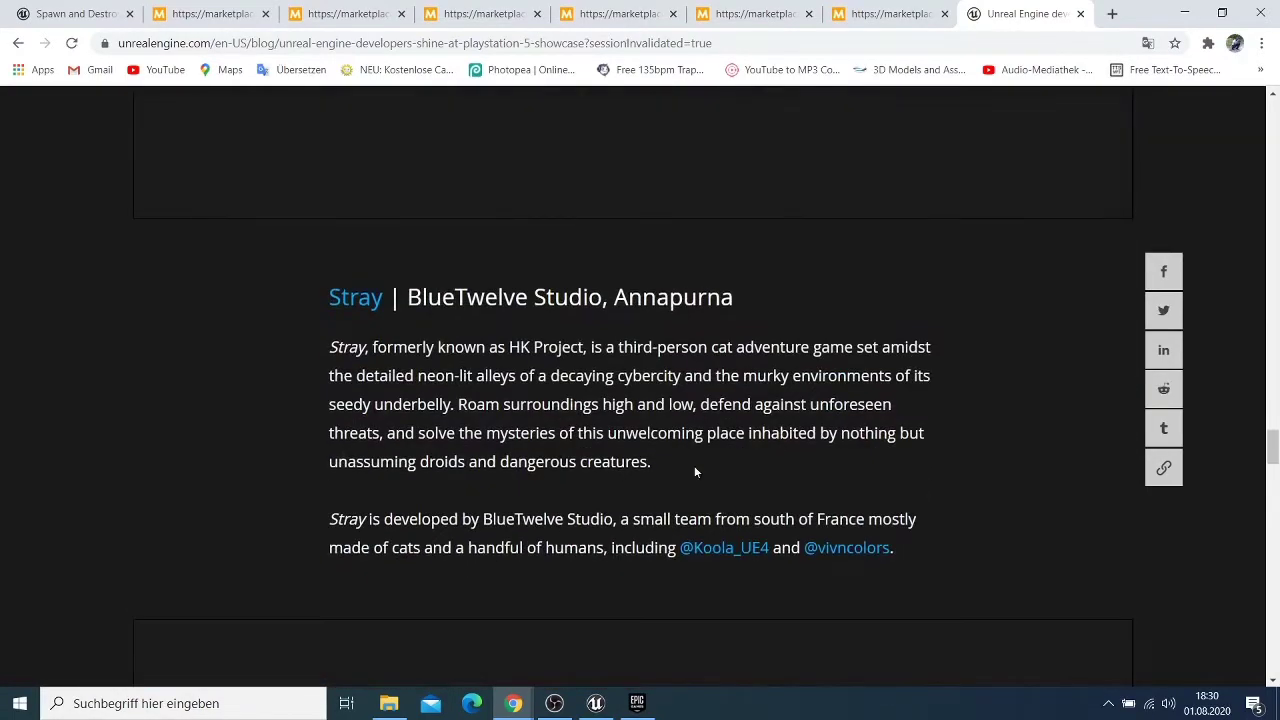
{"action": "scroll", "coordinate": [695, 472], "scroll_direction": "down", "scroll_amount": 11}
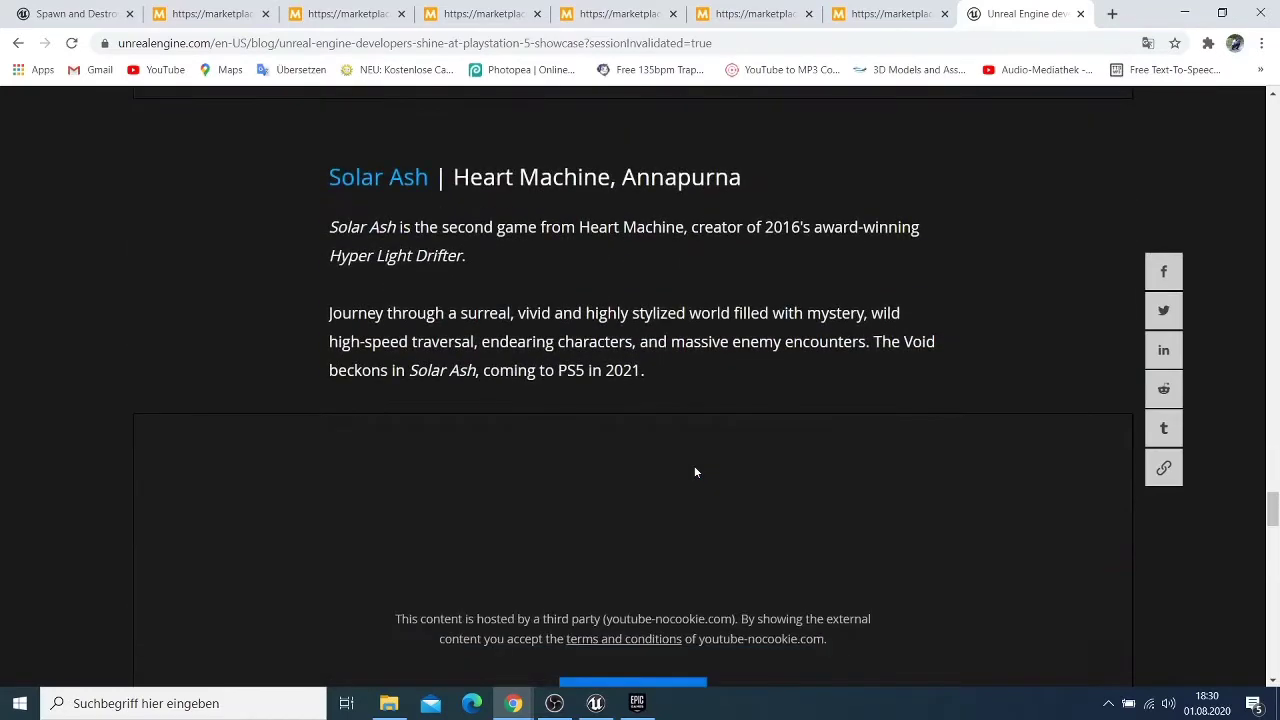
{"action": "scroll", "coordinate": [695, 472], "scroll_direction": "down", "scroll_amount": 3}
{"action": "scroll", "coordinate": [694, 472], "scroll_direction": "up", "scroll_amount": 4}
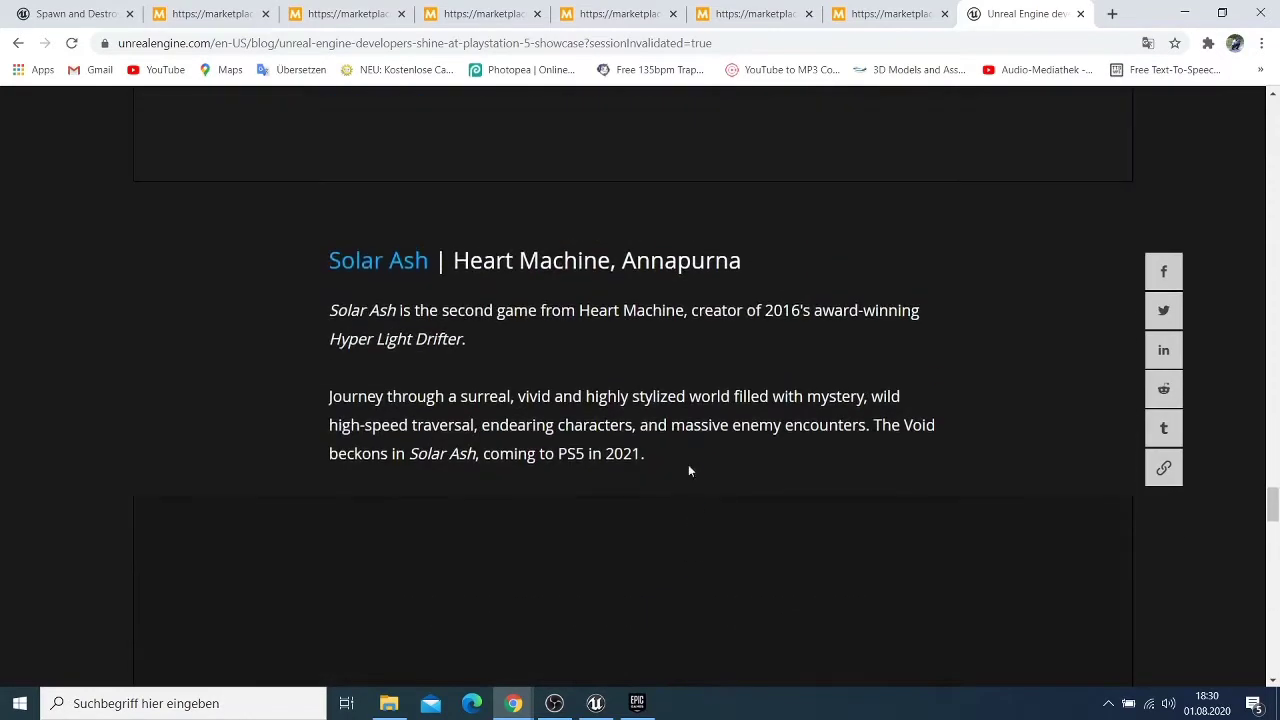
{"action": "scroll", "coordinate": [714, 374], "scroll_direction": "down", "scroll_amount": 10}
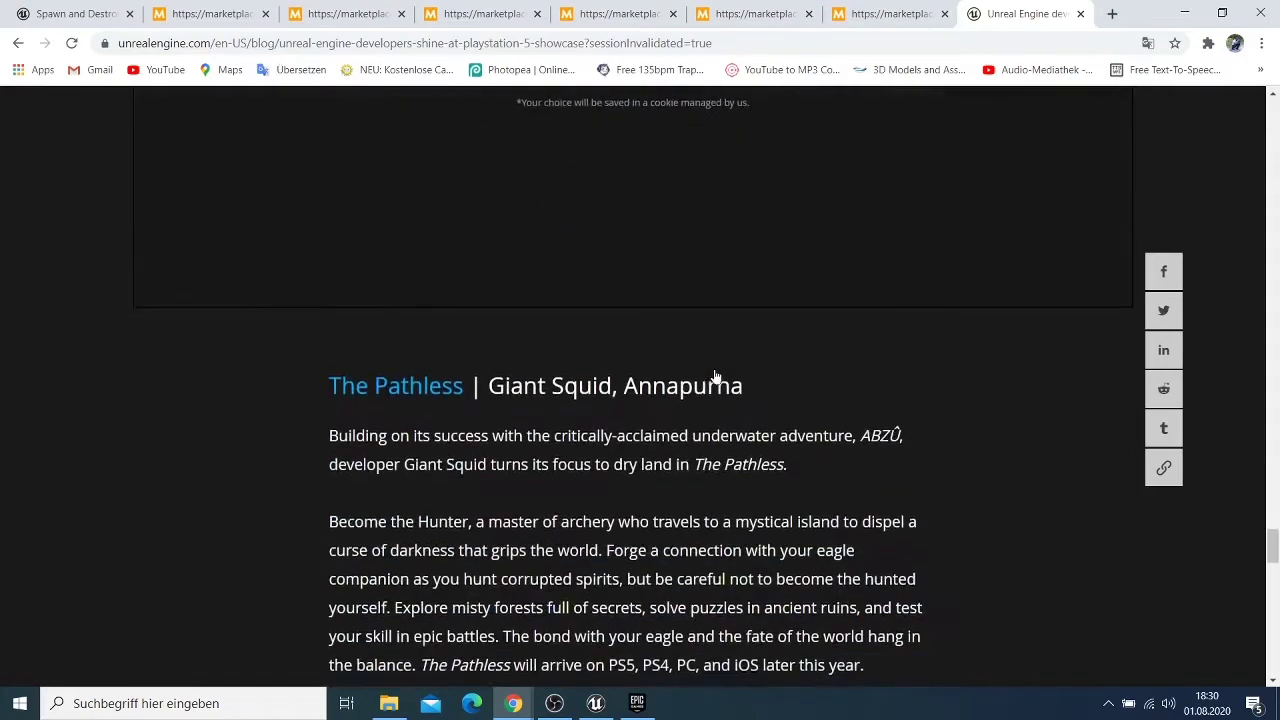
{"action": "scroll", "coordinate": [714, 376], "scroll_direction": "down", "scroll_amount": 4}
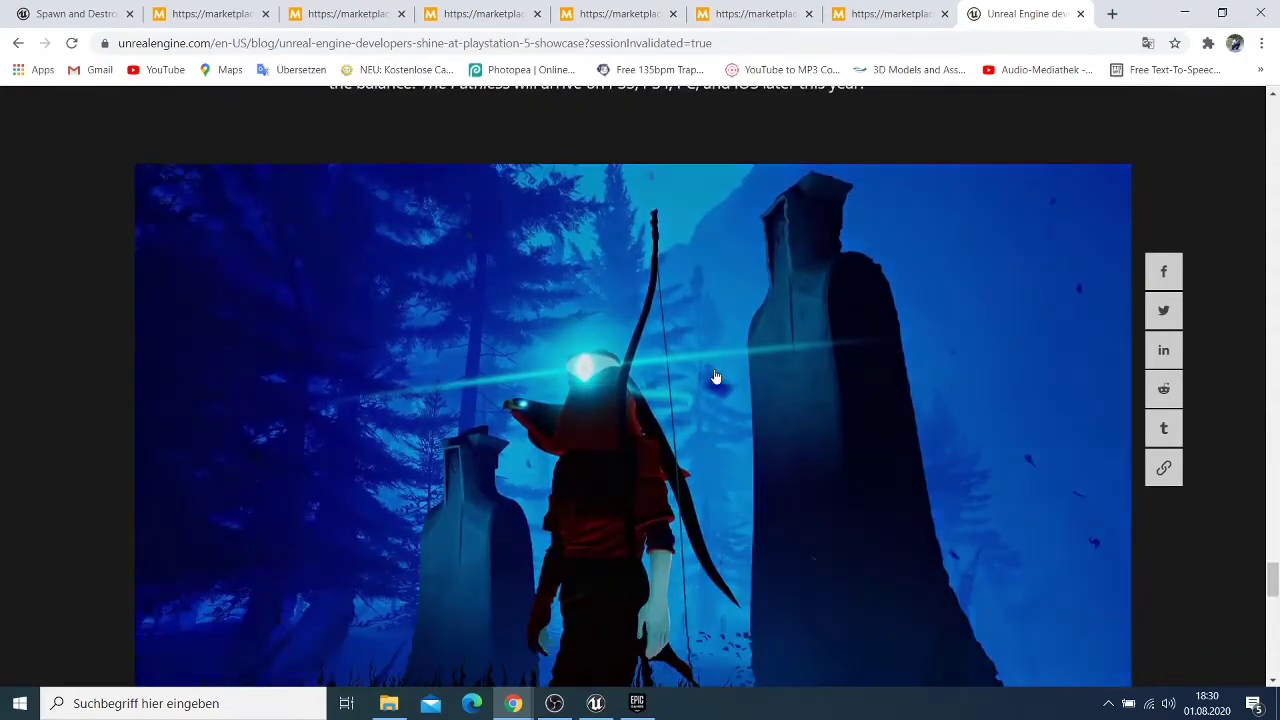
{"action": "scroll", "coordinate": [714, 376], "scroll_direction": "down", "scroll_amount": 1}
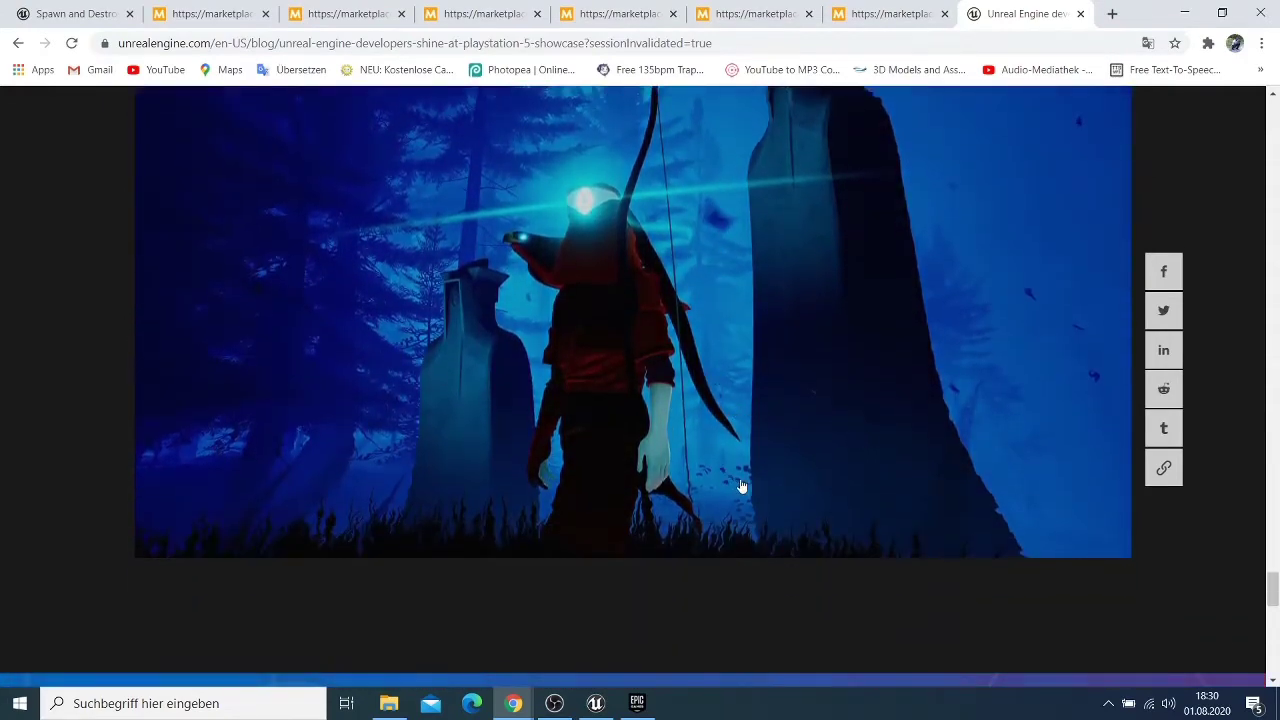
{"action": "scroll", "coordinate": [679, 437], "scroll_direction": "down", "scroll_amount": 8}
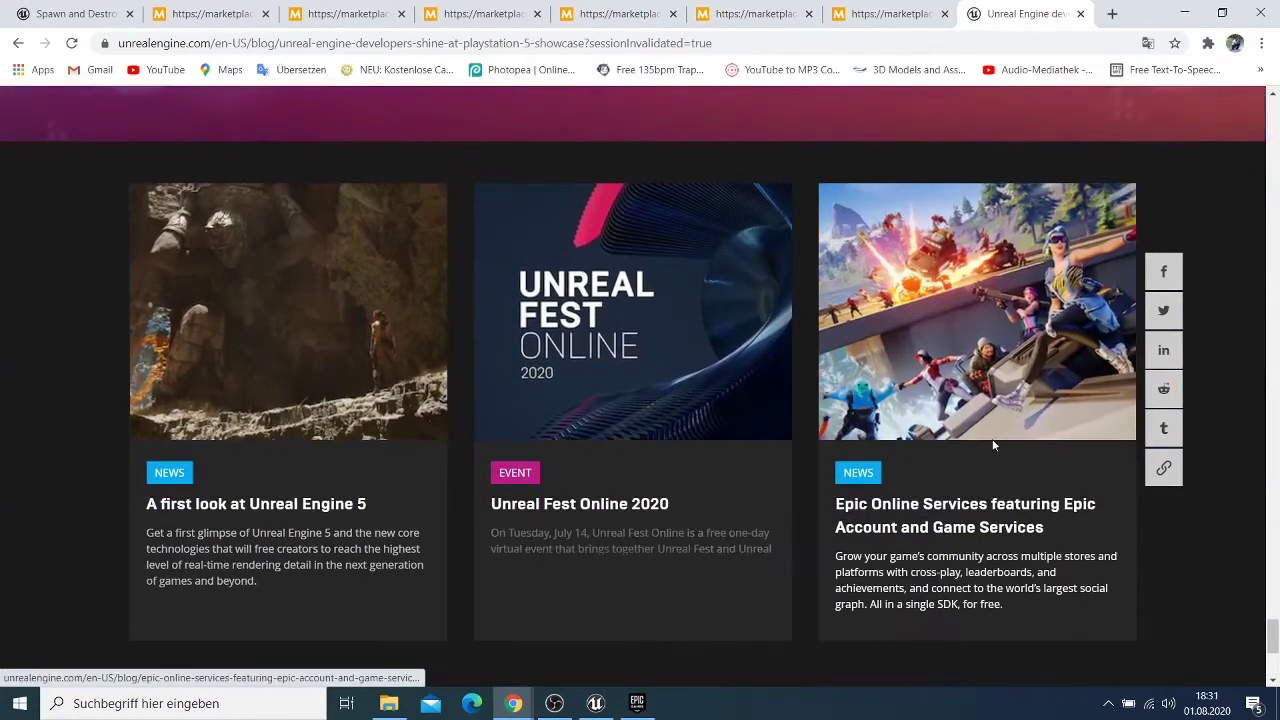
Skim back up the article to the Kena: Bridge of Spirits section, minimise Chrome and return to the Unreal Editor.
{"action": "scroll", "coordinate": [992, 439], "scroll_direction": "up", "scroll_amount": 7}
{"action": "scroll", "coordinate": [993, 447], "scroll_direction": "up", "scroll_amount": 15}
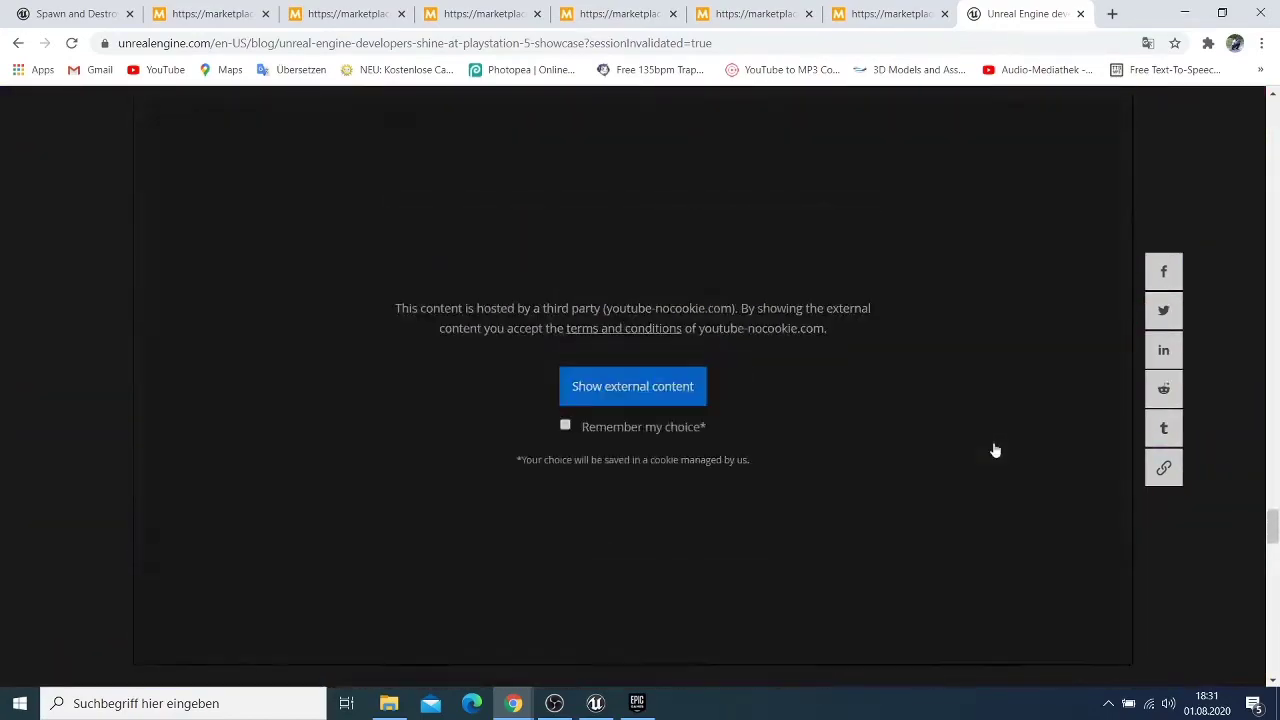
{"action": "scroll", "coordinate": [995, 450], "scroll_direction": "up", "scroll_amount": 15}
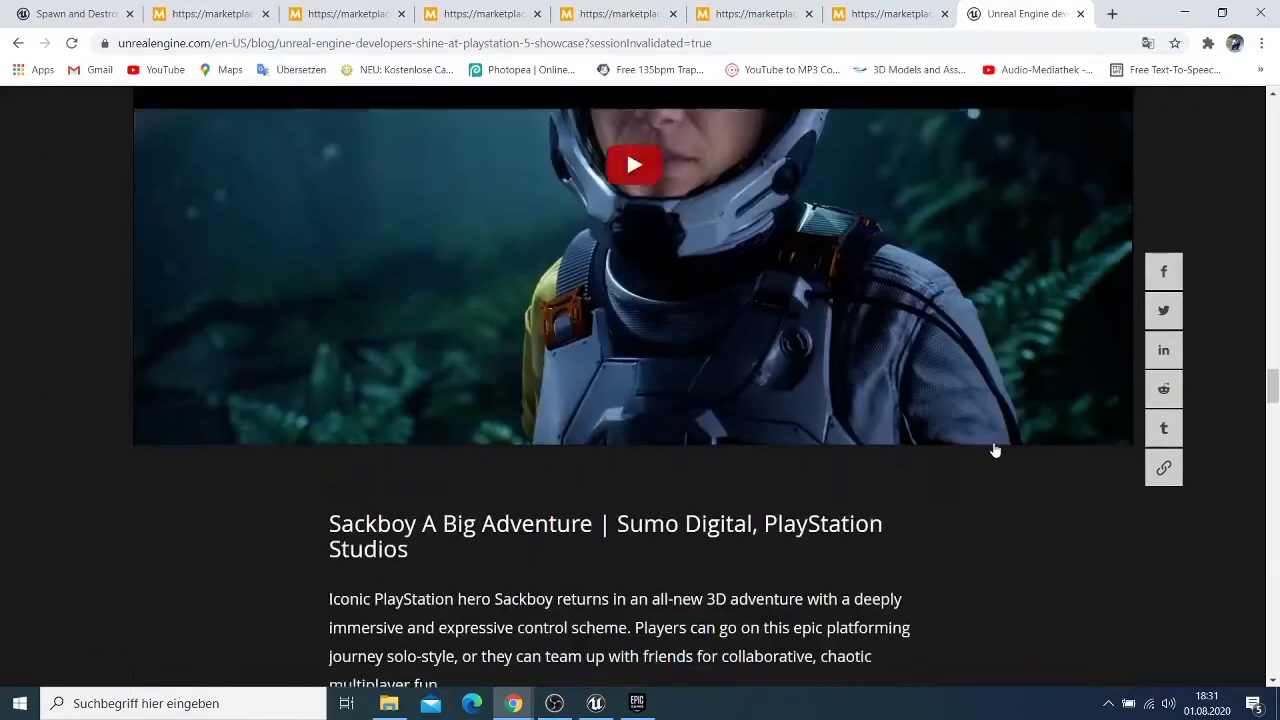
{"action": "scroll", "coordinate": [995, 450], "scroll_direction": "up", "scroll_amount": 15}
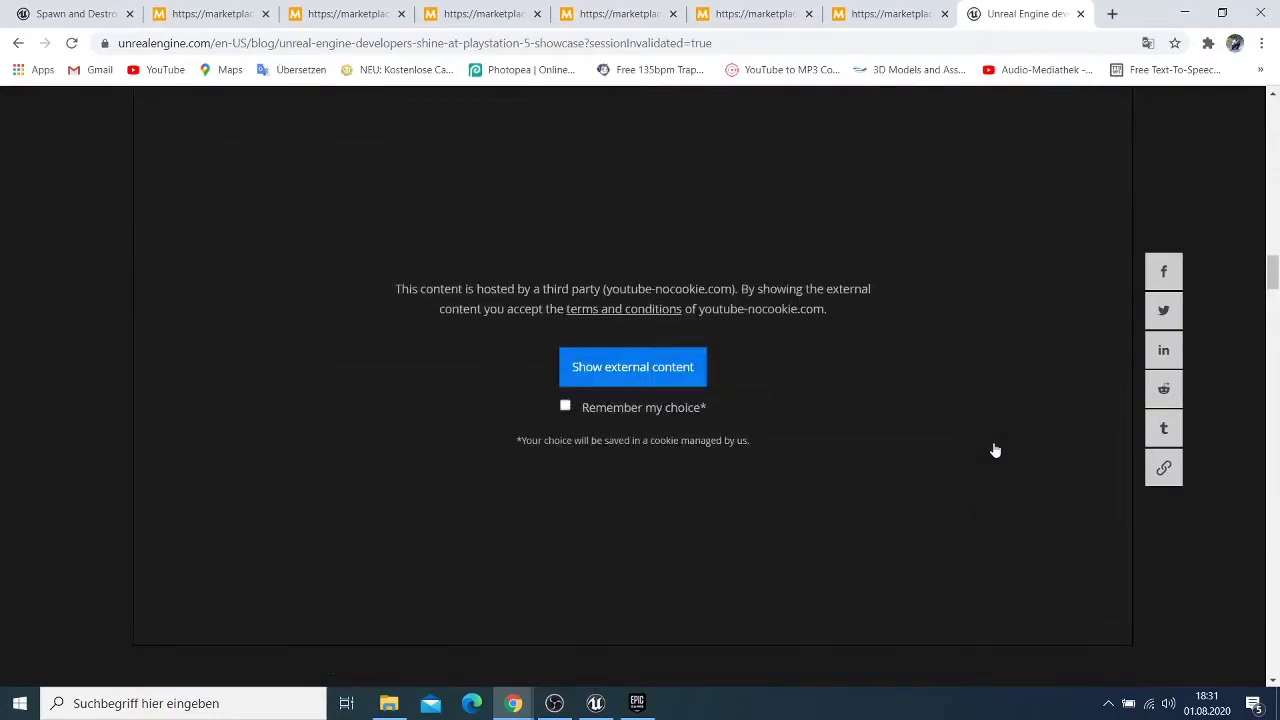
{"action": "scroll", "coordinate": [995, 450], "scroll_direction": "up", "scroll_amount": 5}
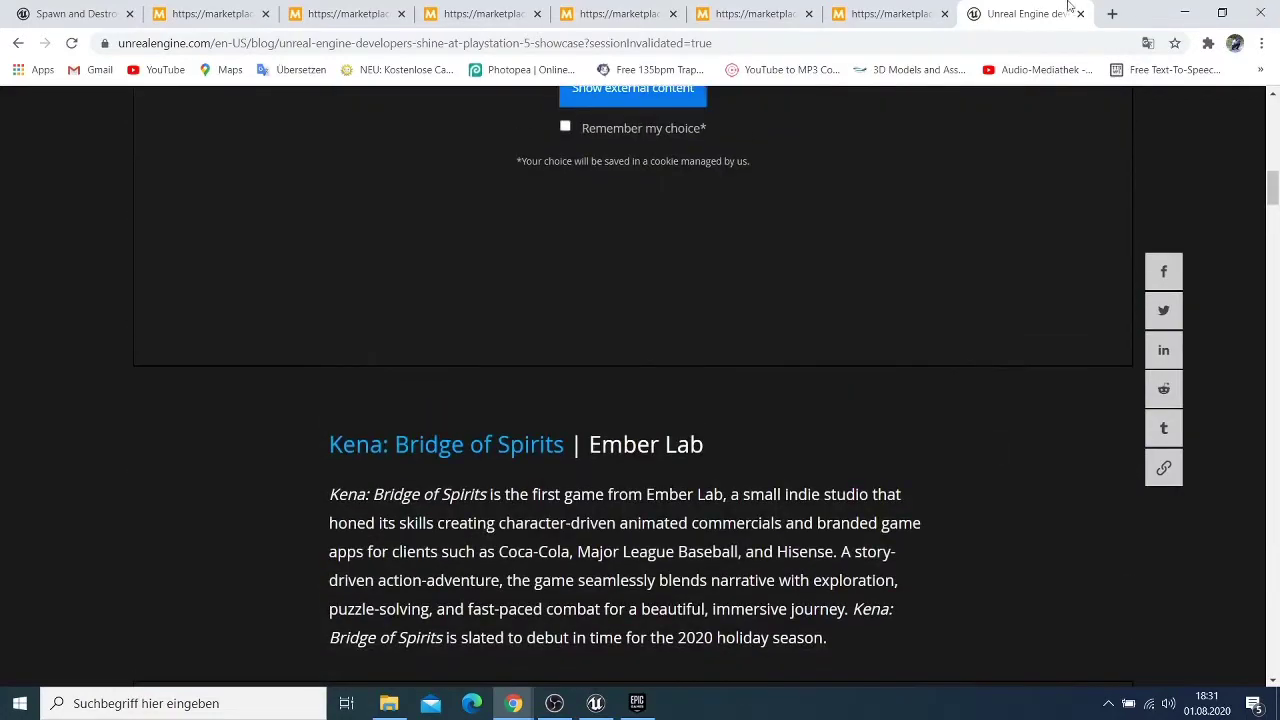
{"action": "left_click", "coordinate": [1187, 12]}
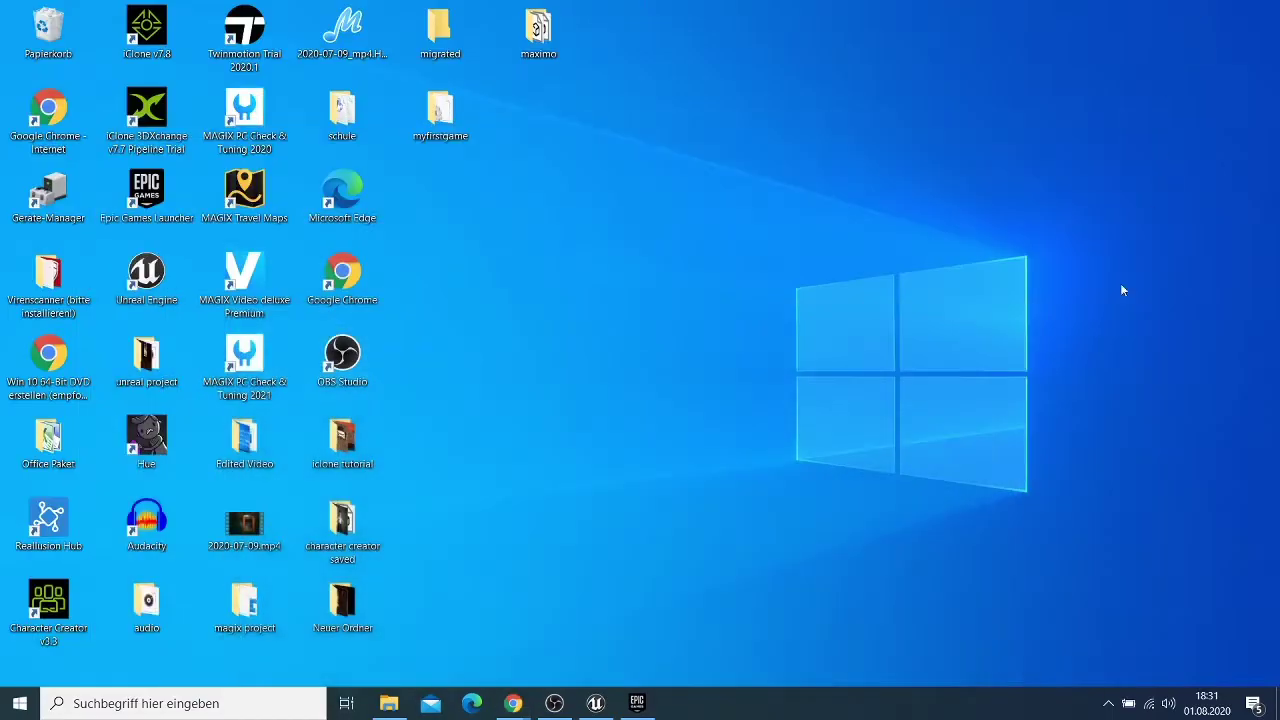
{"action": "left_click", "coordinate": [600, 704]}
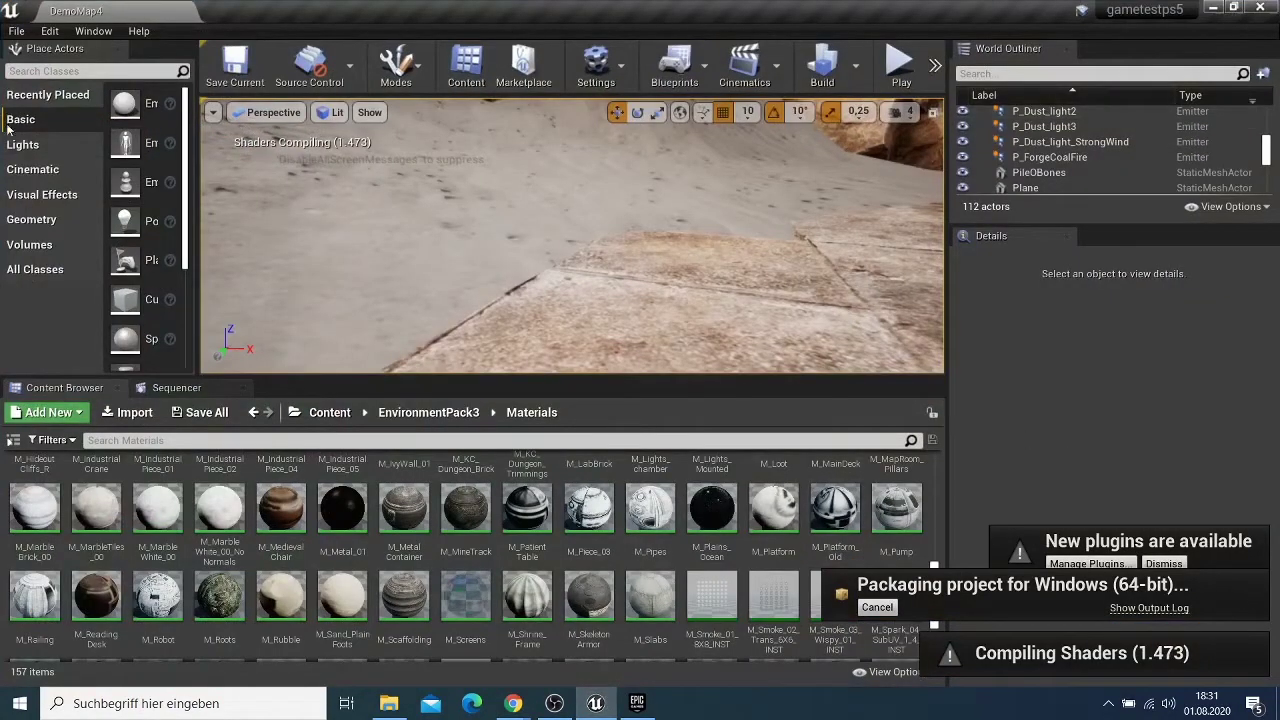
Show the Maps folder of EnvironmentPack3 in the project content and look around the DemoMap4 level.
{"action": "left_click", "coordinate": [253, 412]}
{"action": "left_click", "coordinate": [253, 412]}
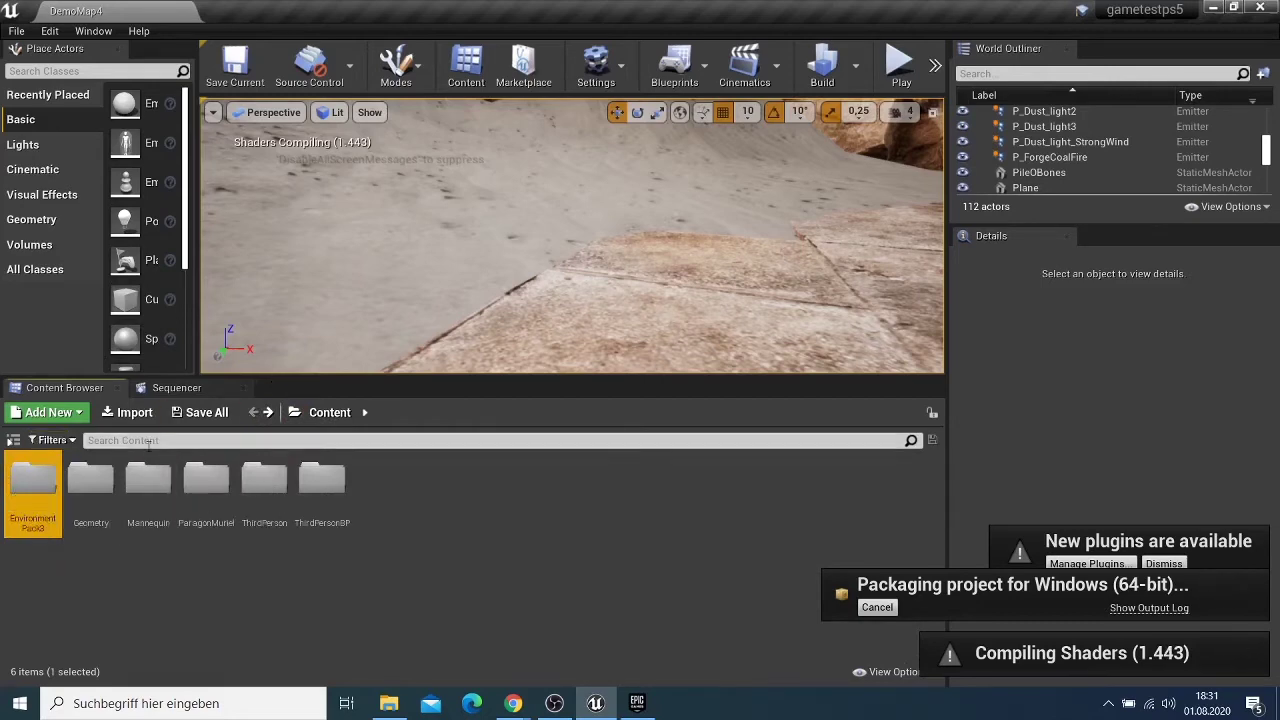
{"action": "double_click", "coordinate": [33, 497]}
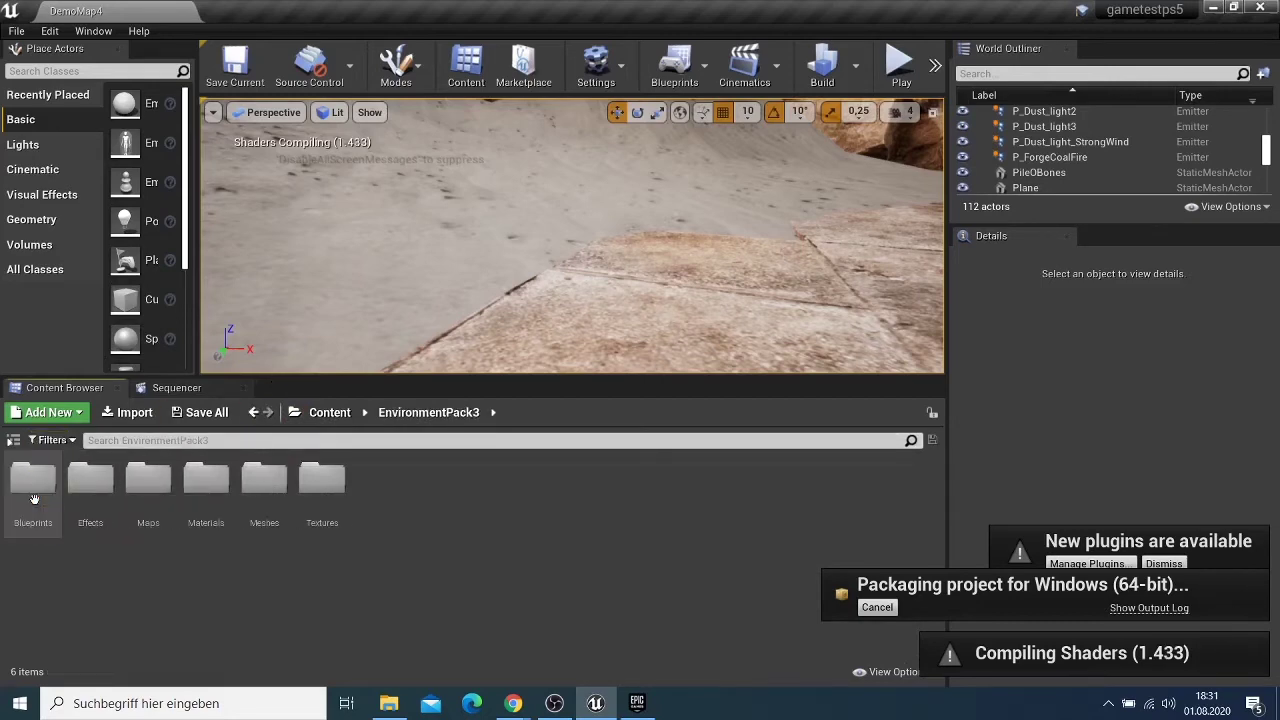
{"action": "double_click", "coordinate": [148, 485]}
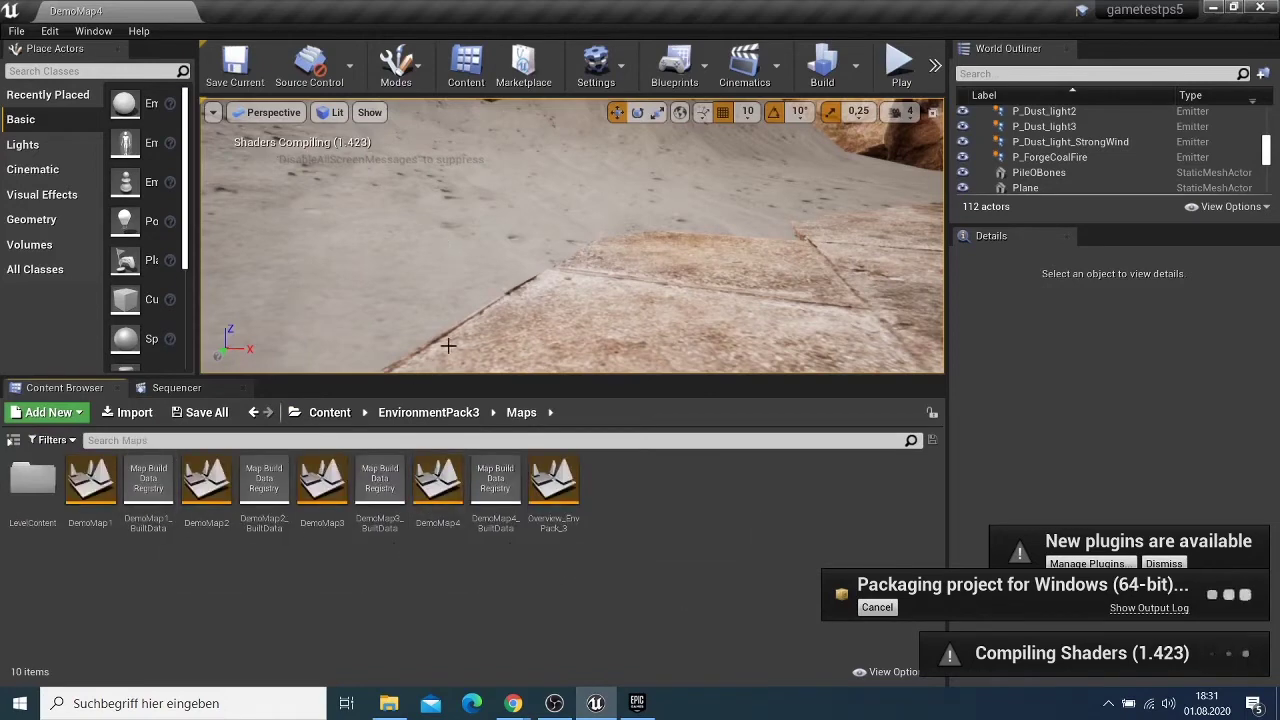
{"action": "right_click_drag", "start_coordinate": [572, 236], "coordinate": [630, 236]}
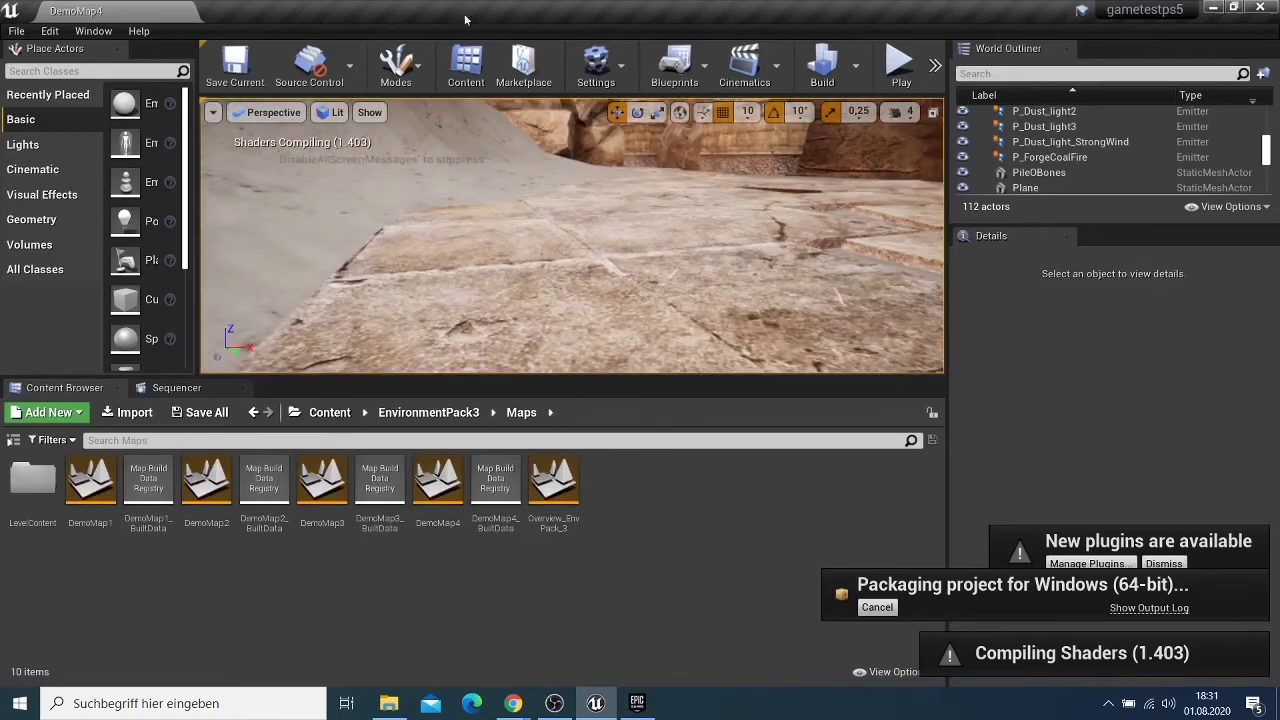
Open the ThirdPersonCharacter blueprint from the Blueprints folder of ThirdPersonBP.
{"action": "left_click", "coordinate": [255, 419]}
{"action": "left_click", "coordinate": [255, 419]}
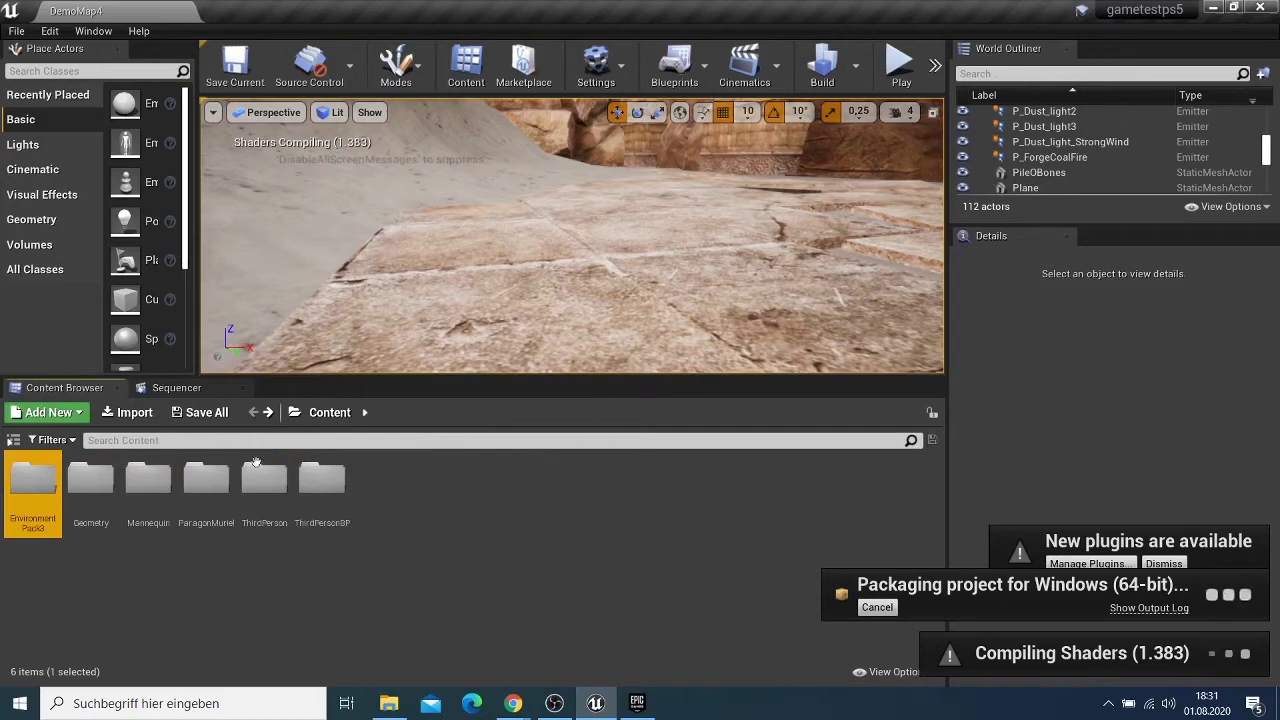
{"action": "double_click", "coordinate": [321, 478]}
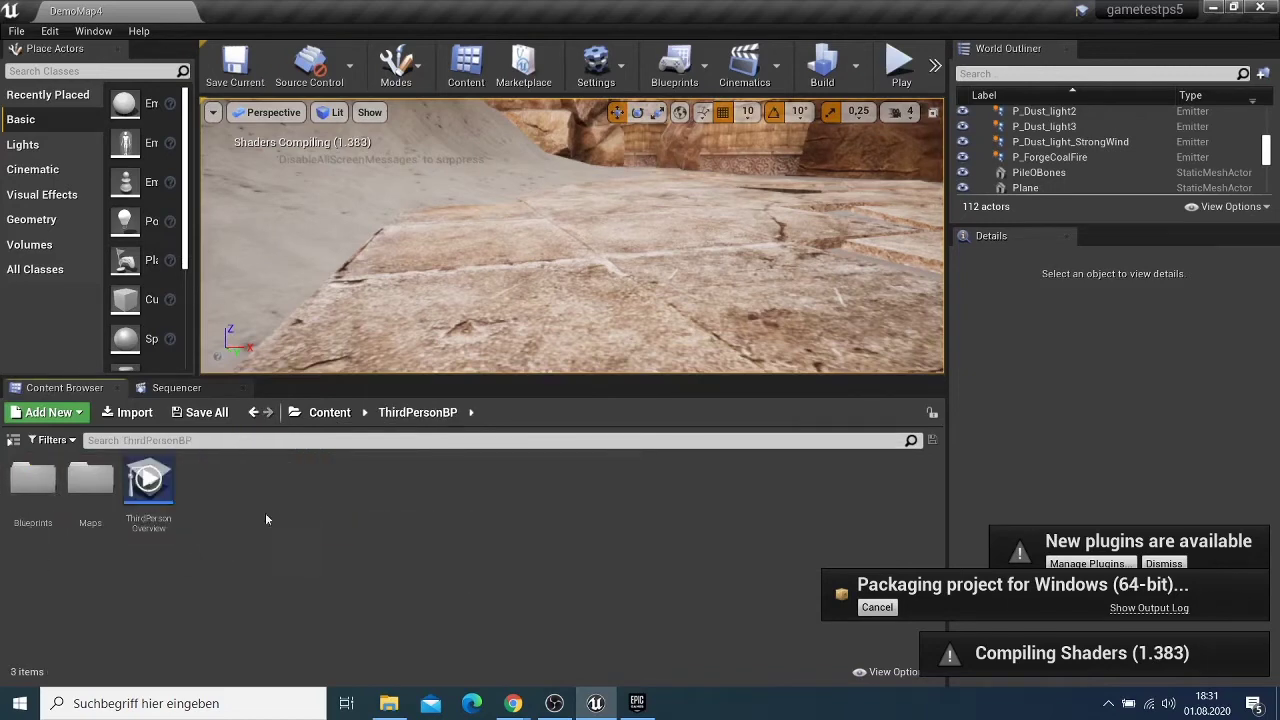
{"action": "double_click", "coordinate": [30, 485]}
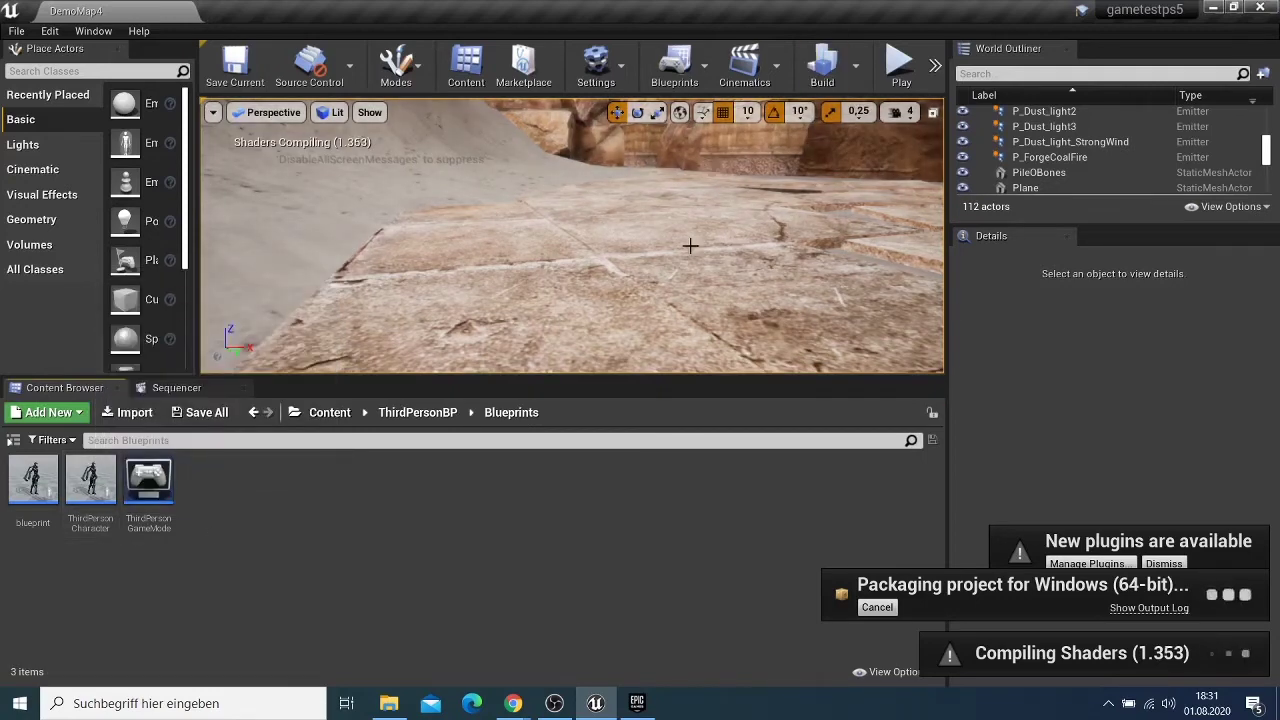
{"action": "left_click_drag", "start_coordinate": [689, 246], "coordinate": [640, 290]}
{"action": "scroll", "coordinate": [714, 219], "scroll_direction": "up", "scroll_amount": 3}
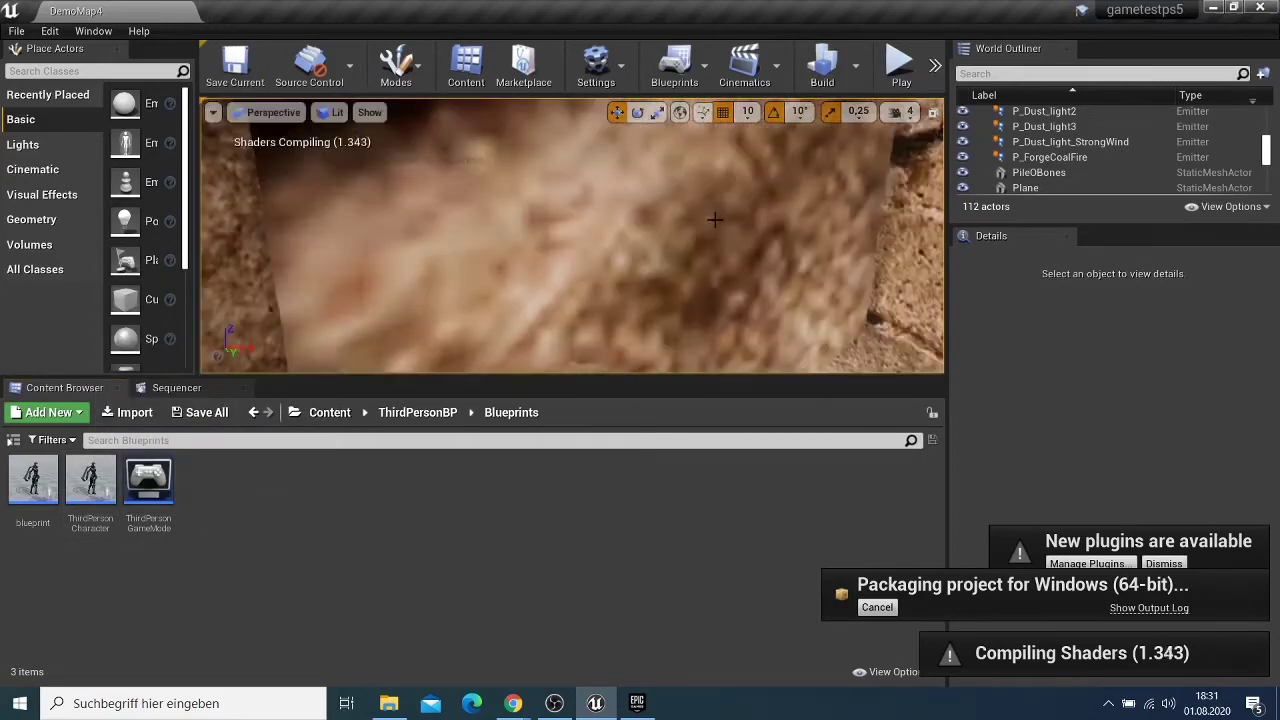
{"action": "scroll", "coordinate": [714, 219], "scroll_direction": "down", "scroll_amount": 3}
{"action": "left_click_drag", "start_coordinate": [714, 219], "coordinate": [754, 219]}
{"action": "left_click_drag", "start_coordinate": [367, 356], "coordinate": [477, 356]}
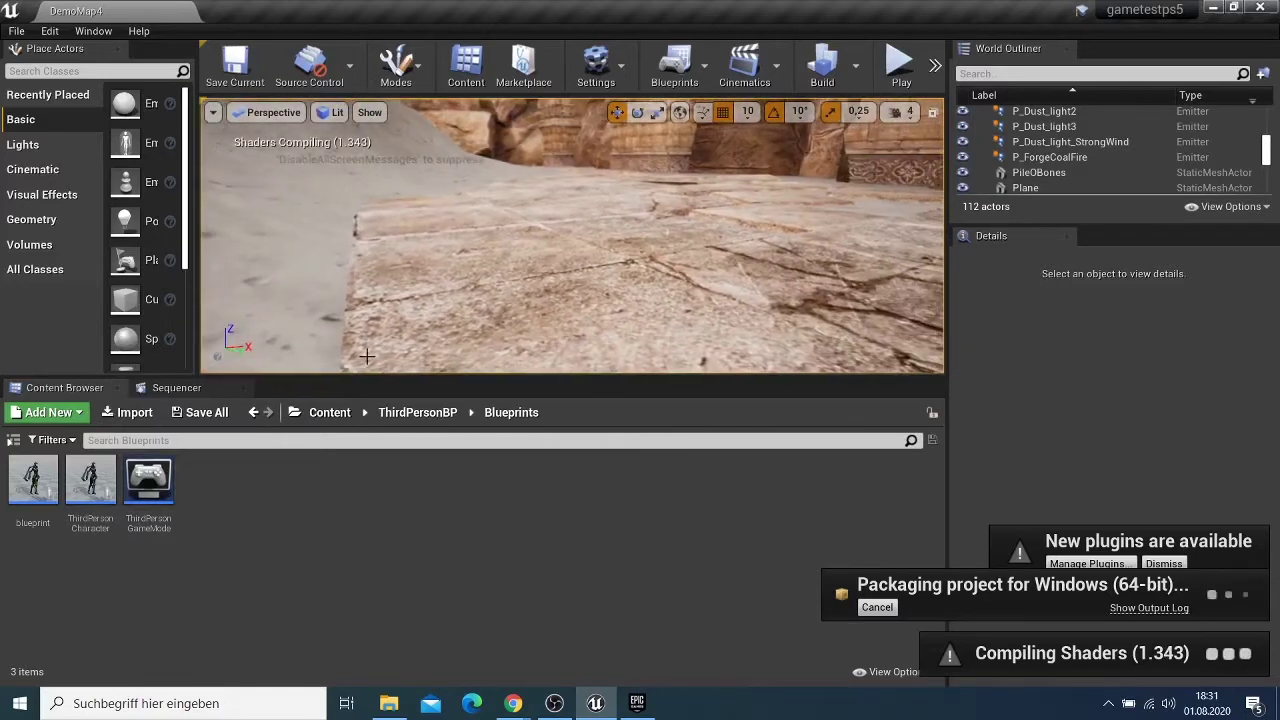
{"action": "double_click", "coordinate": [97, 498]}
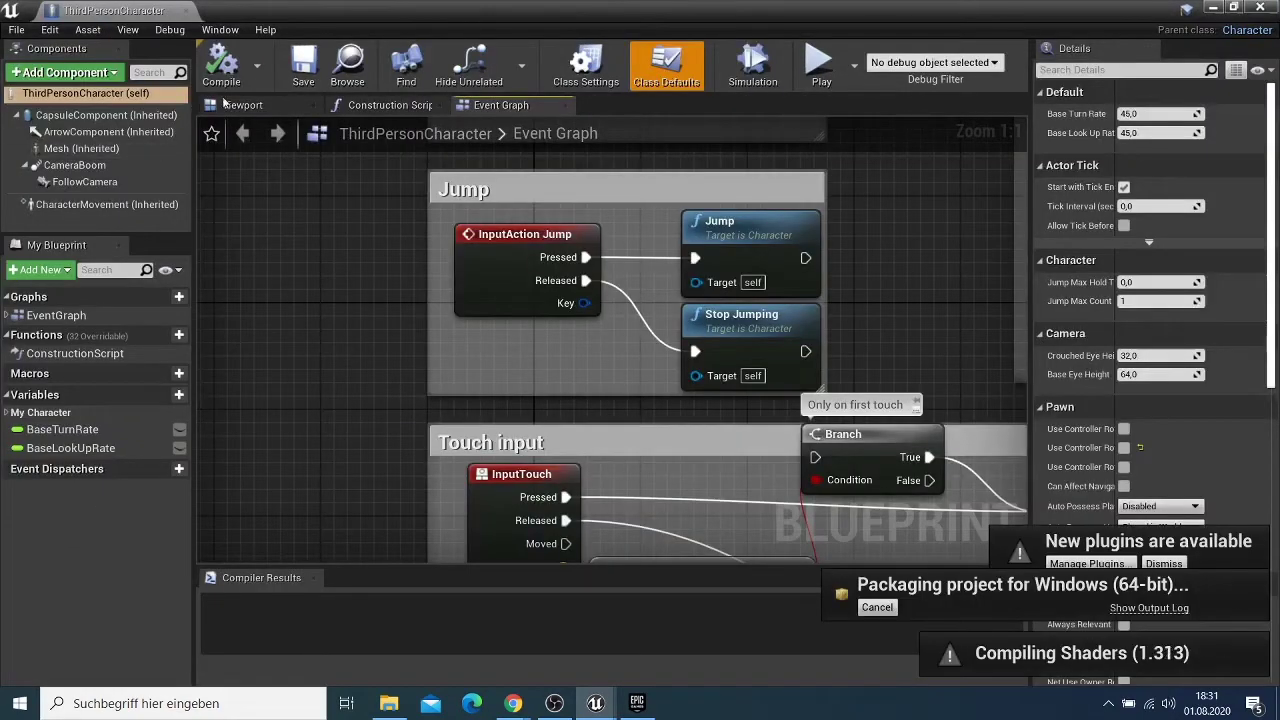
Show the character in the blueprint's viewport, review its Mesh component's skeletal mesh and materials, and close the blueprint.
{"action": "left_click", "coordinate": [242, 105]}
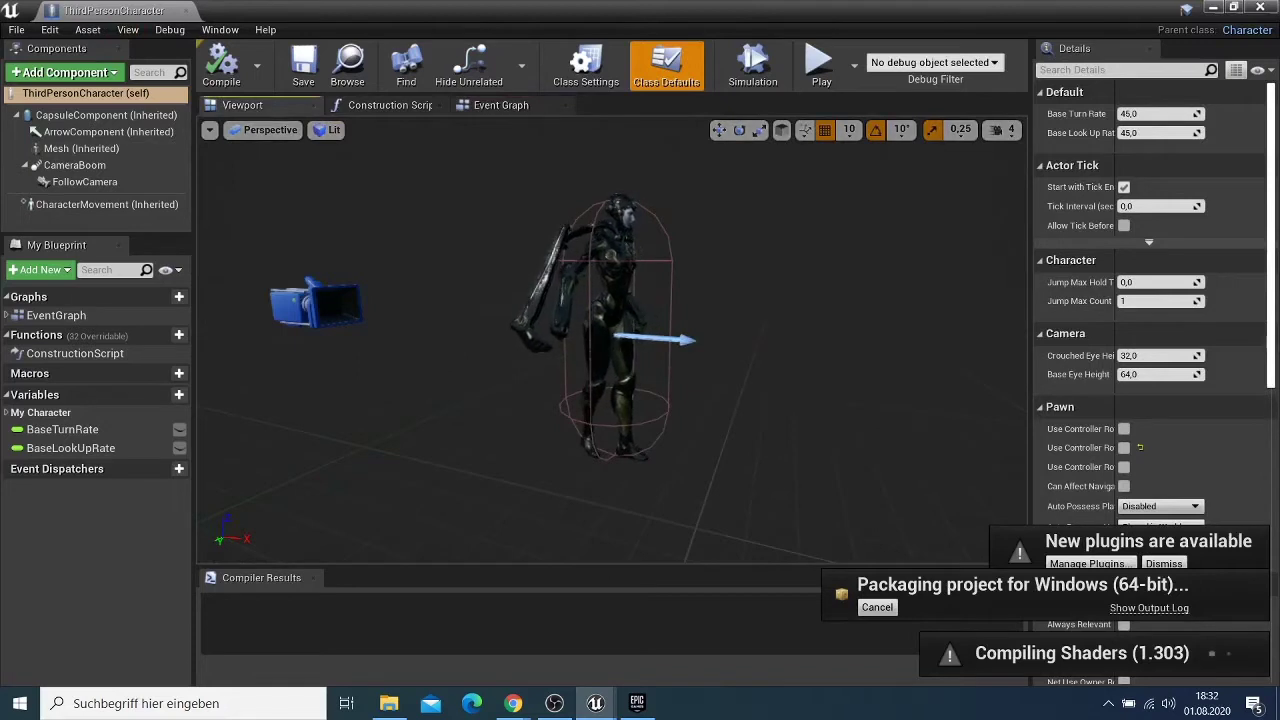
{"action": "left_click", "coordinate": [618, 270]}
{"action": "scroll", "coordinate": [1174, 496], "scroll_direction": "down", "scroll_amount": 2}
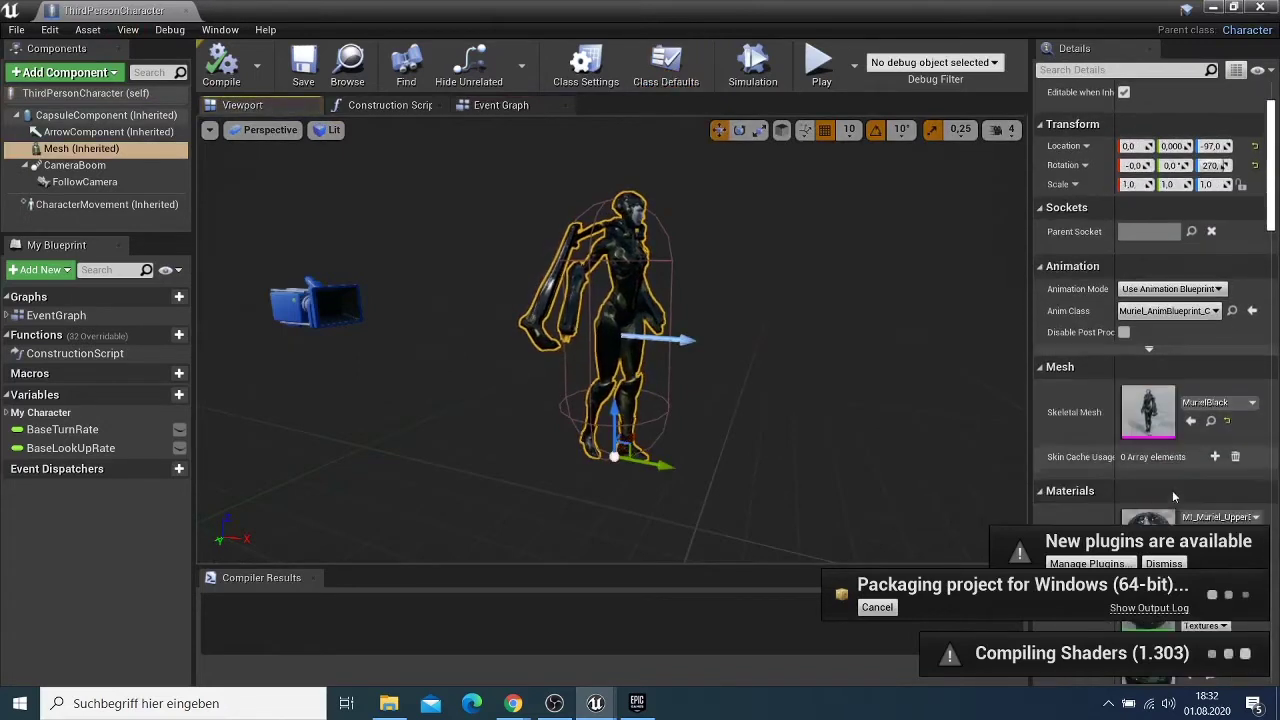
{"action": "scroll", "coordinate": [1174, 497], "scroll_direction": "down", "scroll_amount": 2}
{"action": "scroll", "coordinate": [1128, 453], "scroll_direction": "down", "scroll_amount": 3}
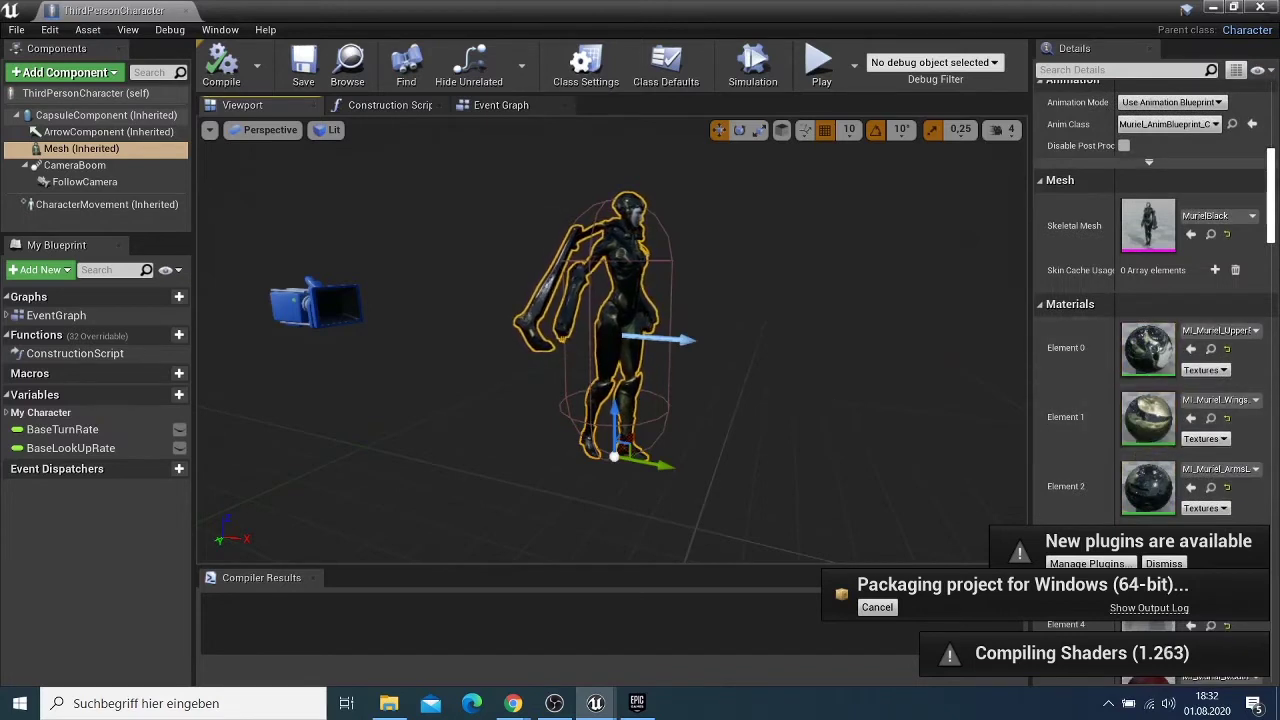
{"action": "left_click_drag", "start_coordinate": [760, 330], "coordinate": [877, 360]}
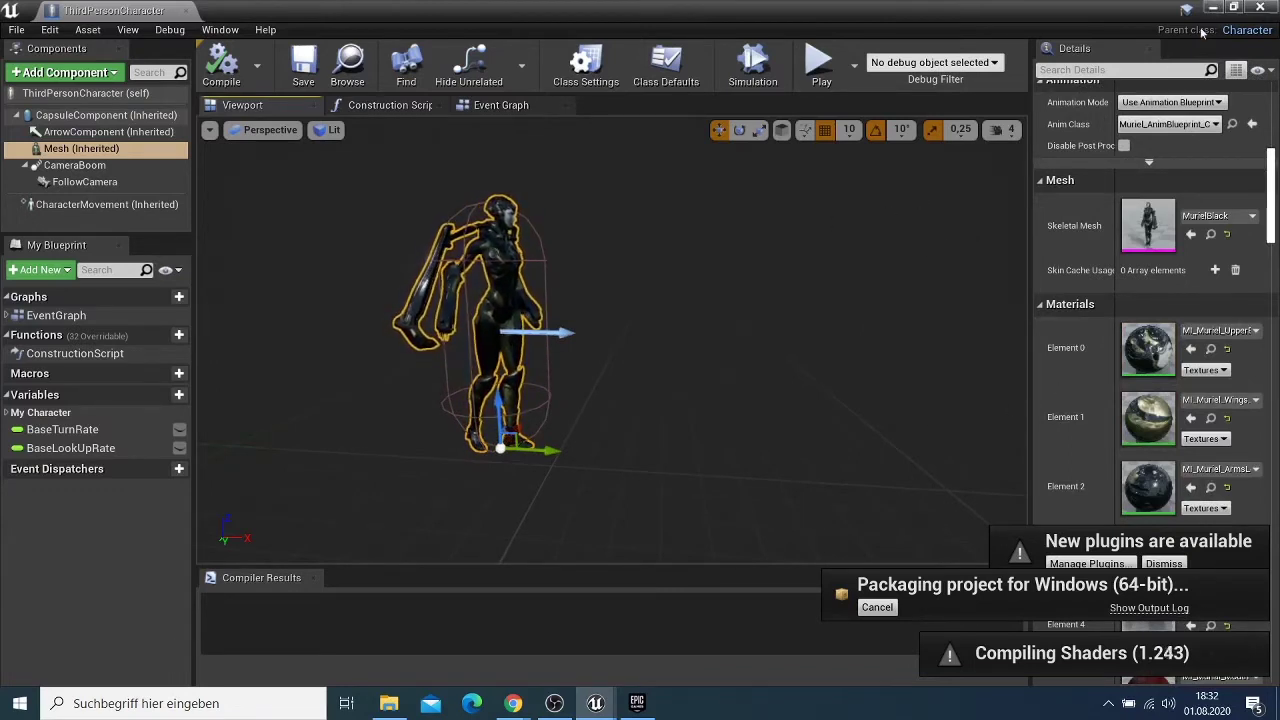
{"action": "left_click", "coordinate": [190, 10]}
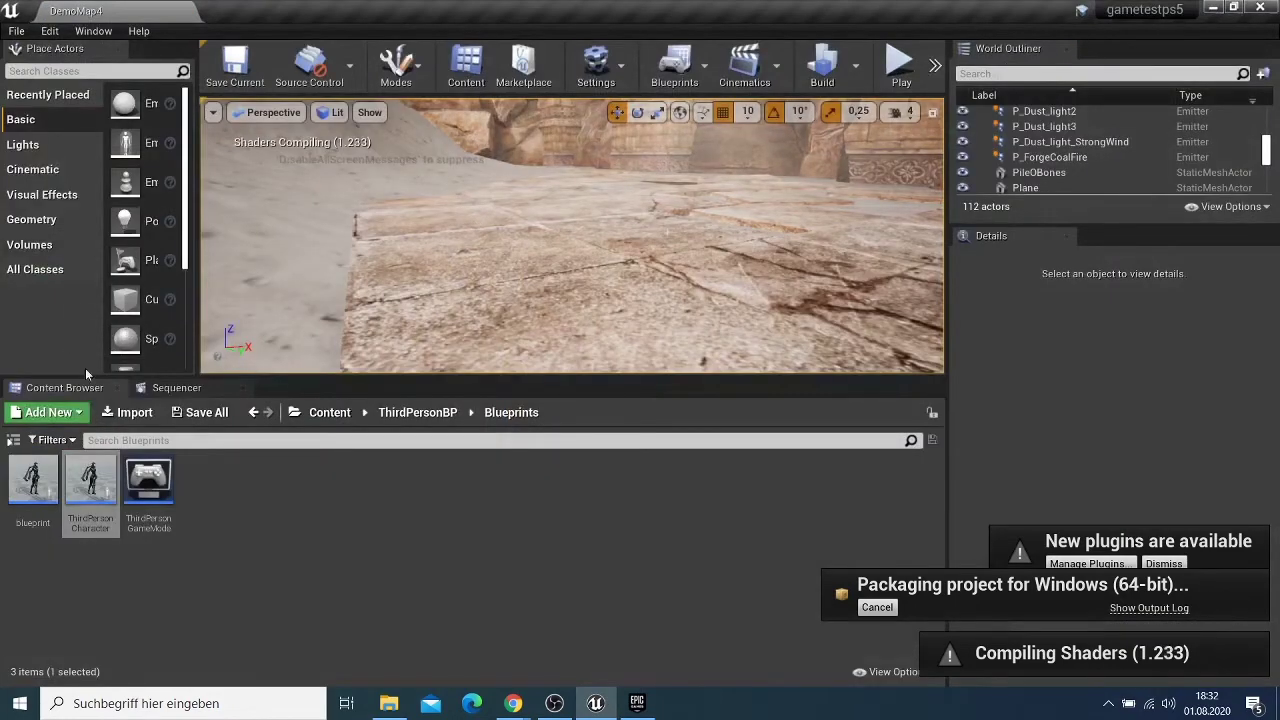
Browse the project content to ParagonMuriel, Characters, Heroes, Muriel and open the Muriel_AnimBlueprint asset.
{"action": "left_click", "coordinate": [254, 413]}
{"action": "left_click", "coordinate": [254, 413]}
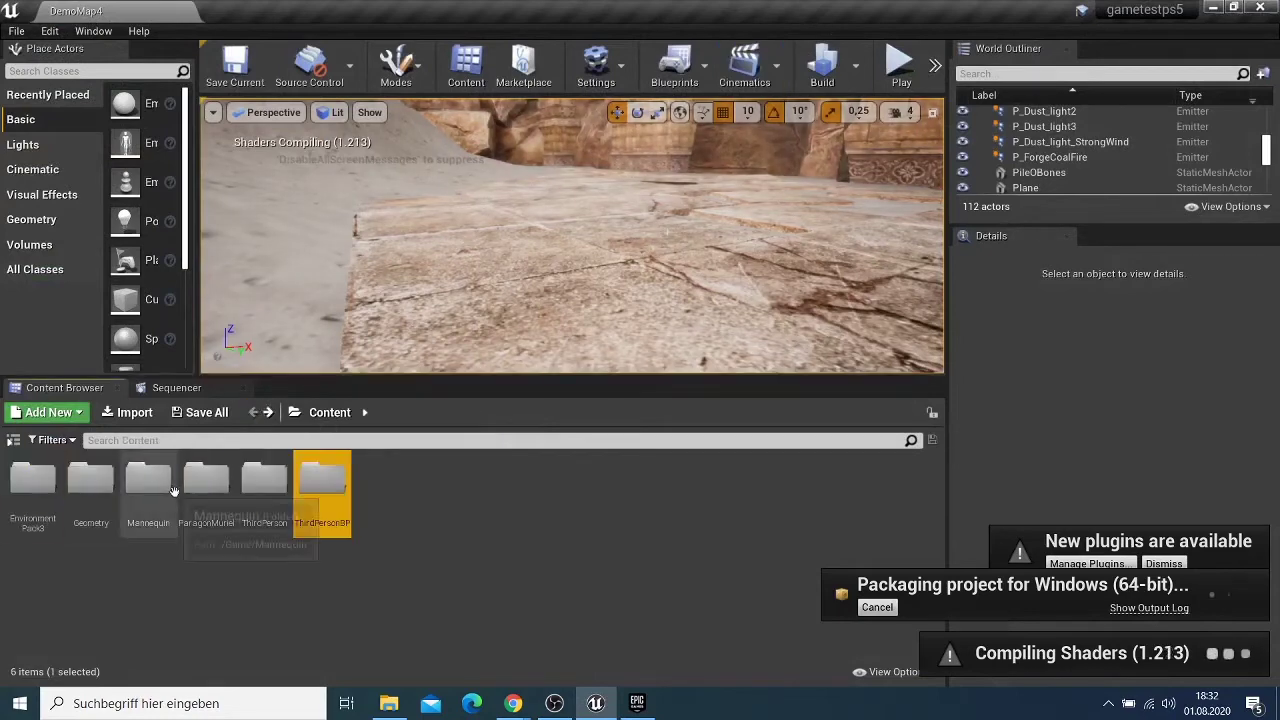
{"action": "double_click", "coordinate": [207, 488]}
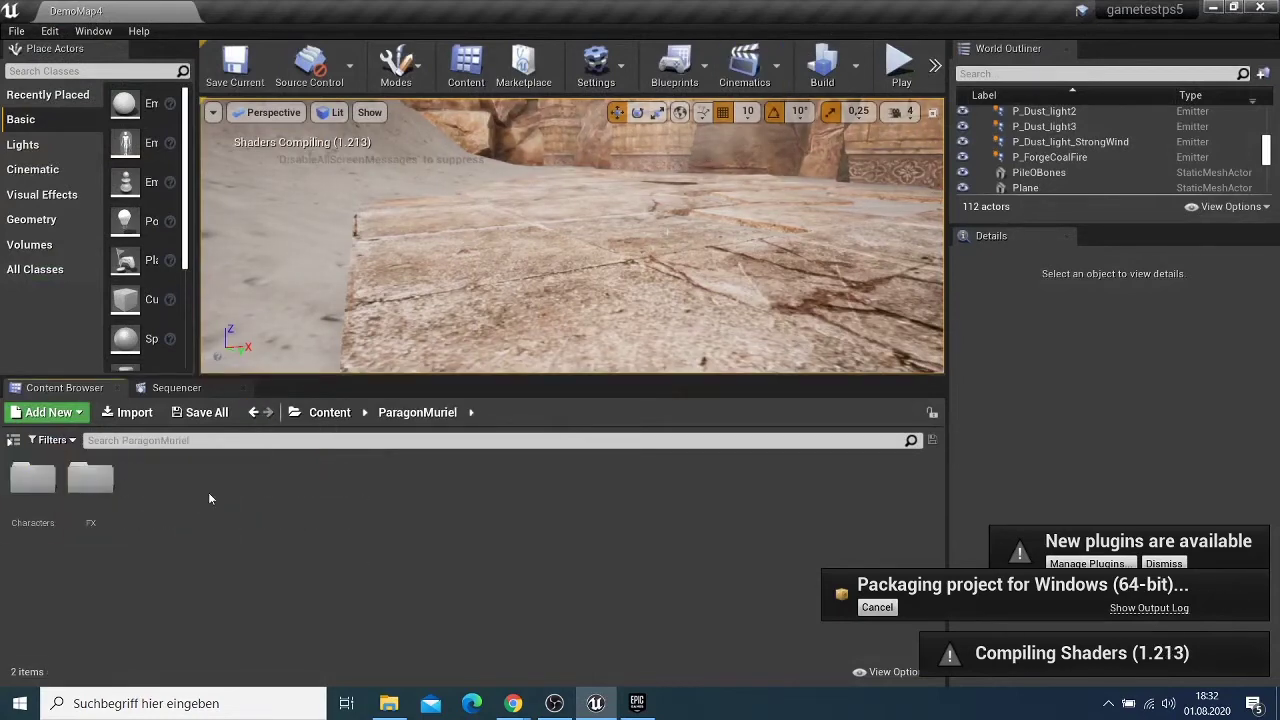
{"action": "double_click", "coordinate": [40, 485]}
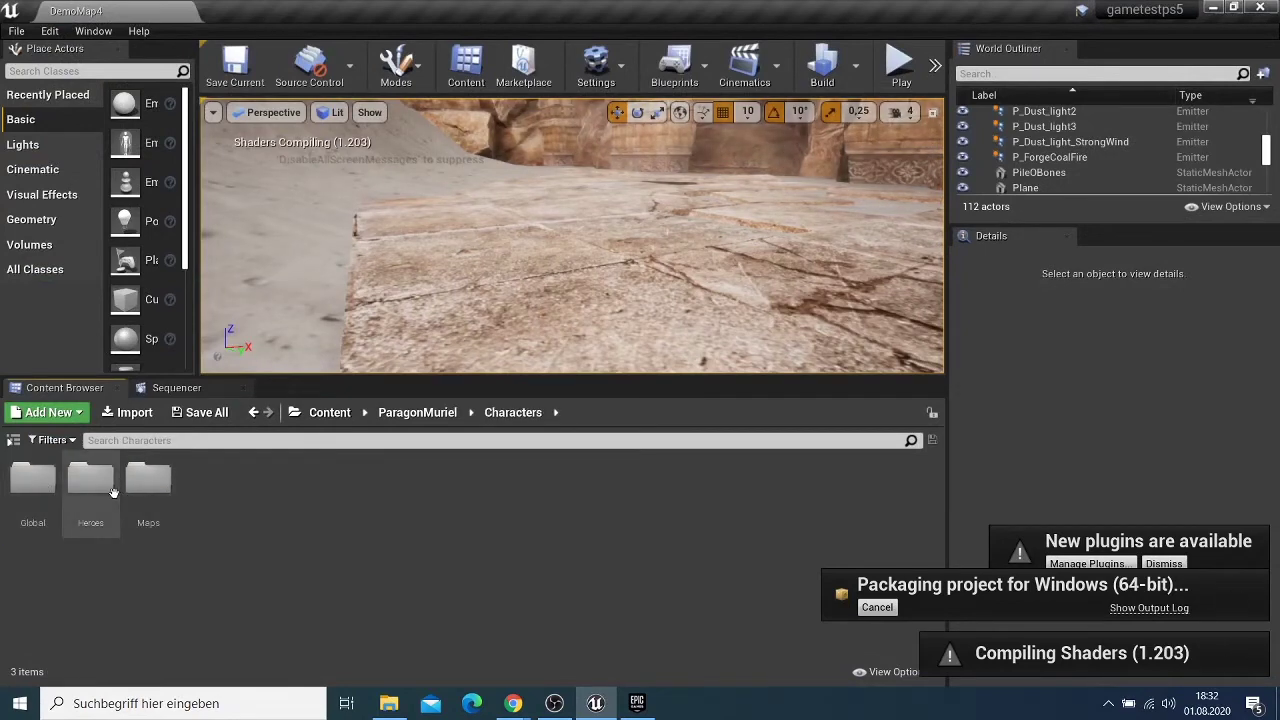
{"action": "double_click", "coordinate": [90, 480]}
{"action": "double_click", "coordinate": [34, 484]}
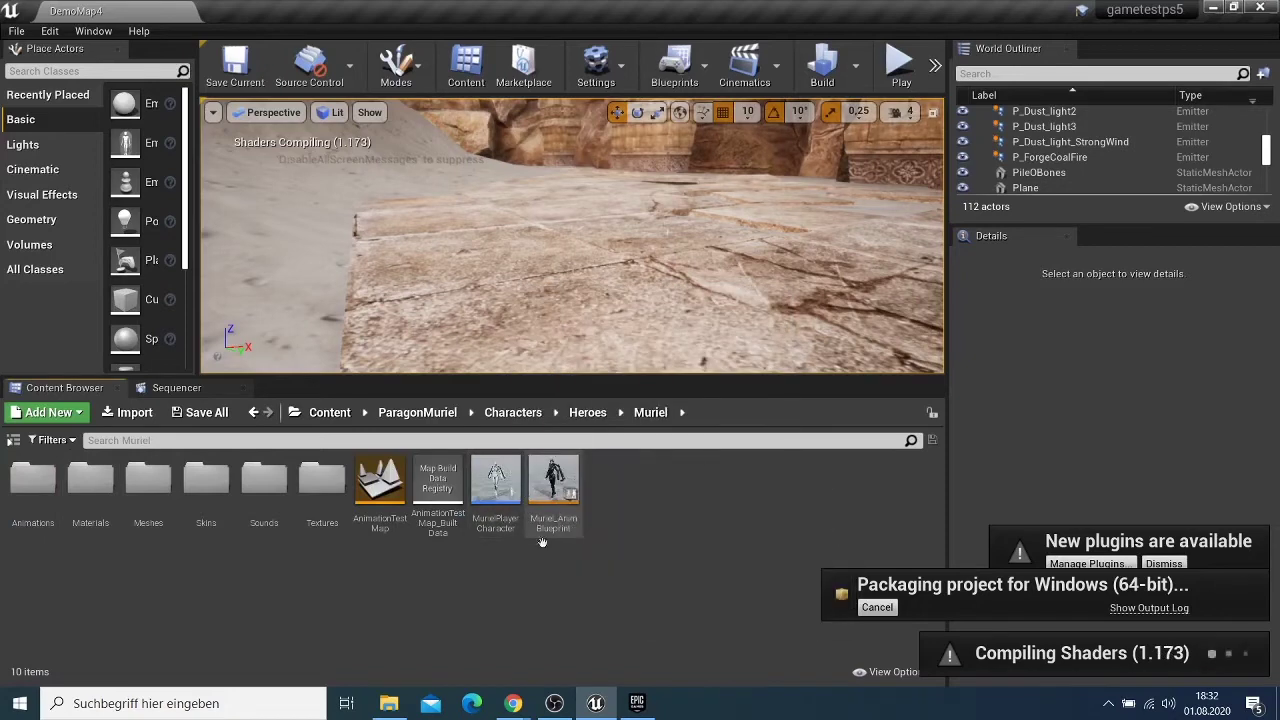
{"action": "double_click", "coordinate": [544, 496]}
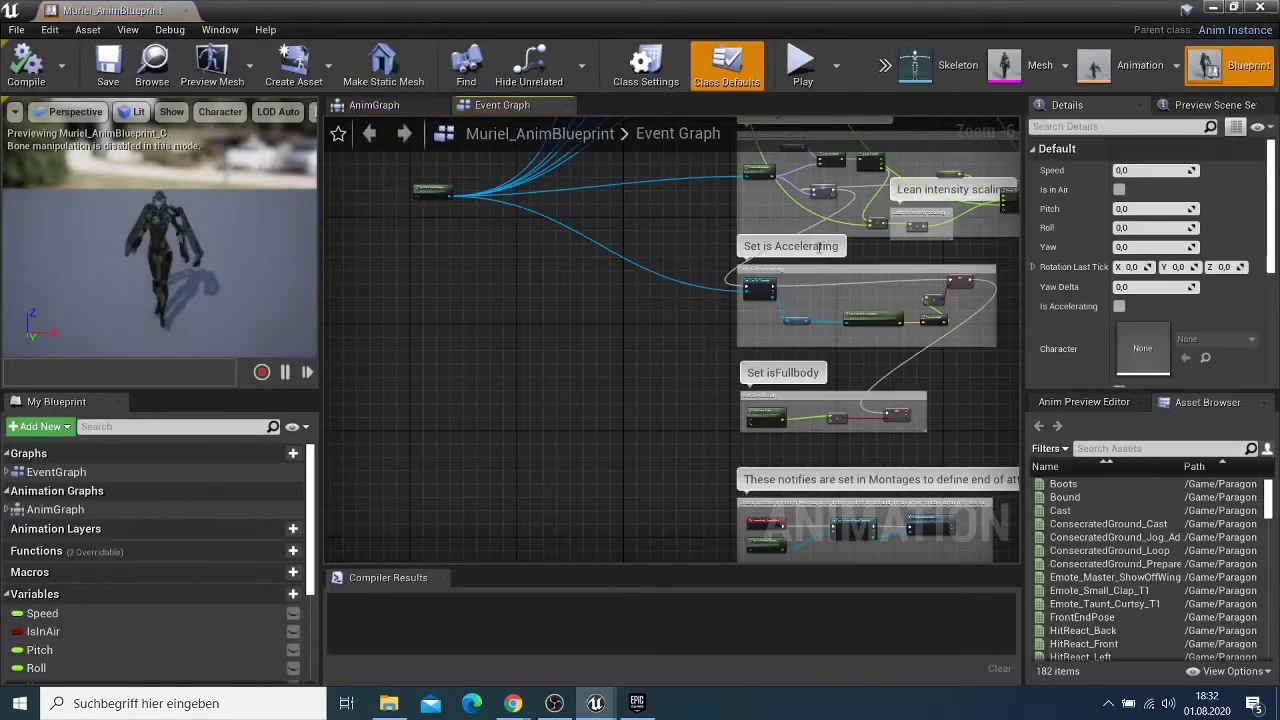
Open Muriel's skeleton and view the rig choices for retargeting without changing the Humanoid rig.
{"action": "left_click", "coordinate": [914, 64]}
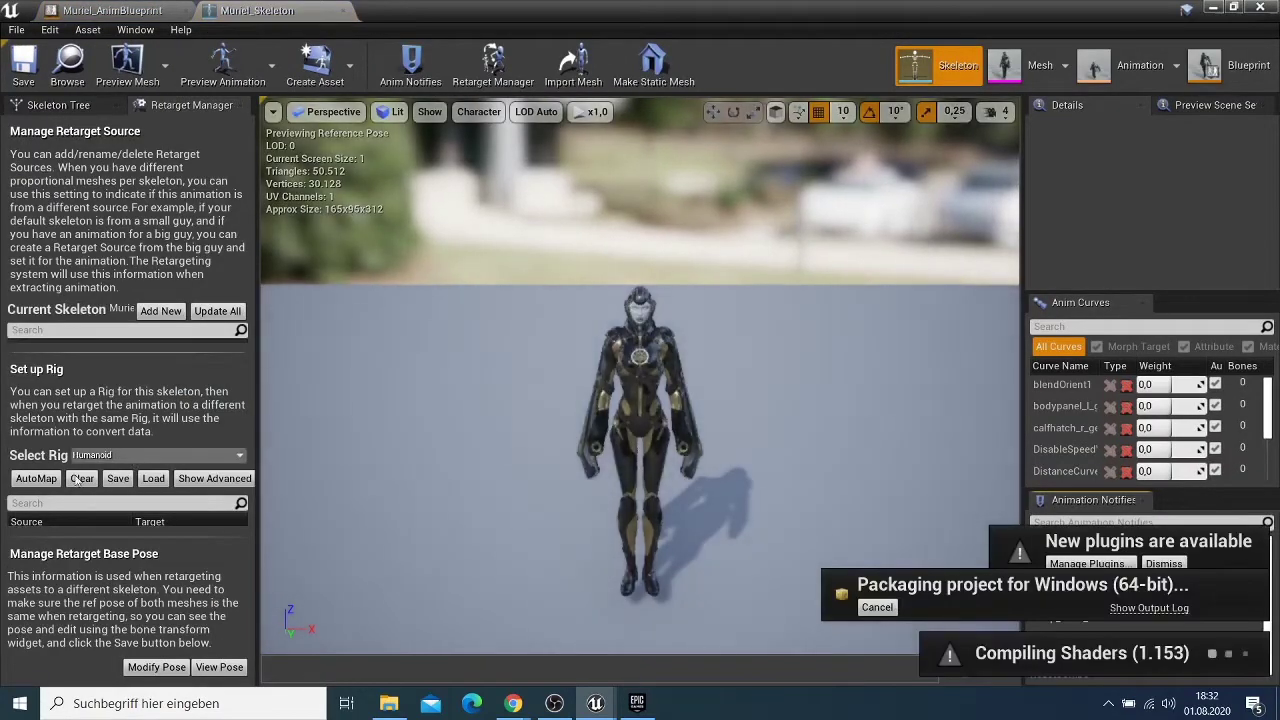
{"action": "left_click", "coordinate": [141, 455]}
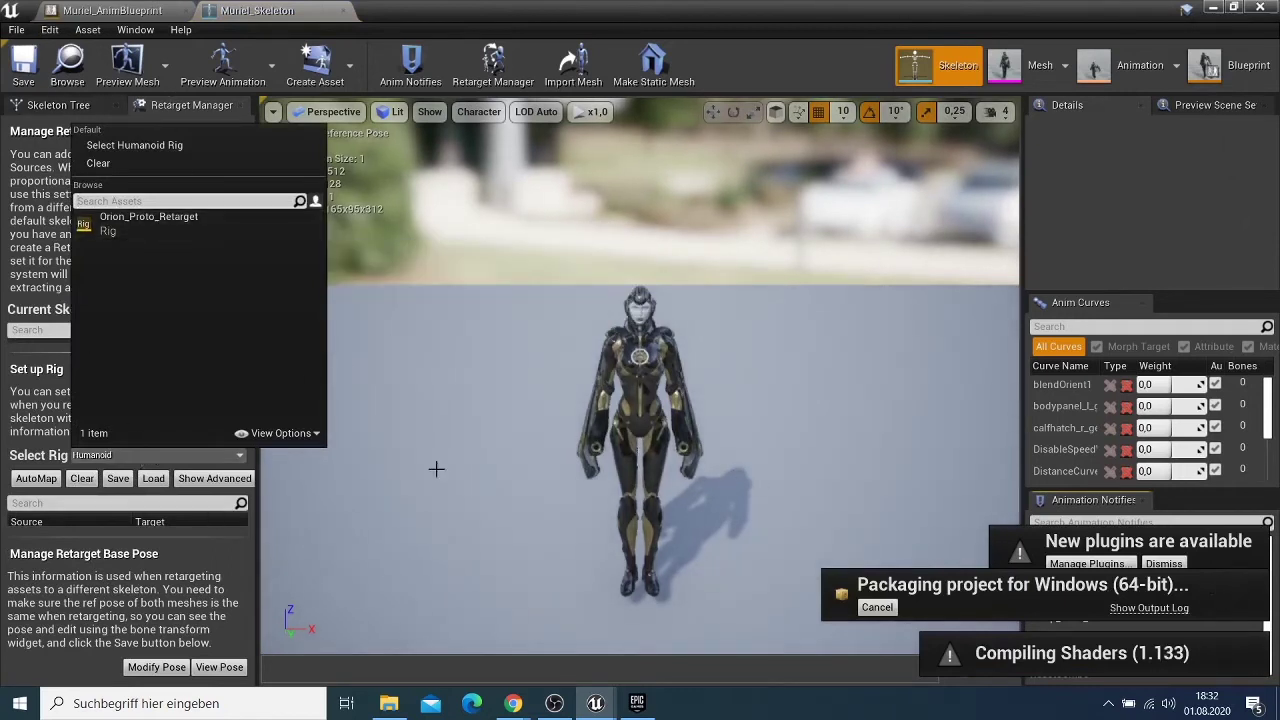
{"action": "left_click", "coordinate": [511, 678]}
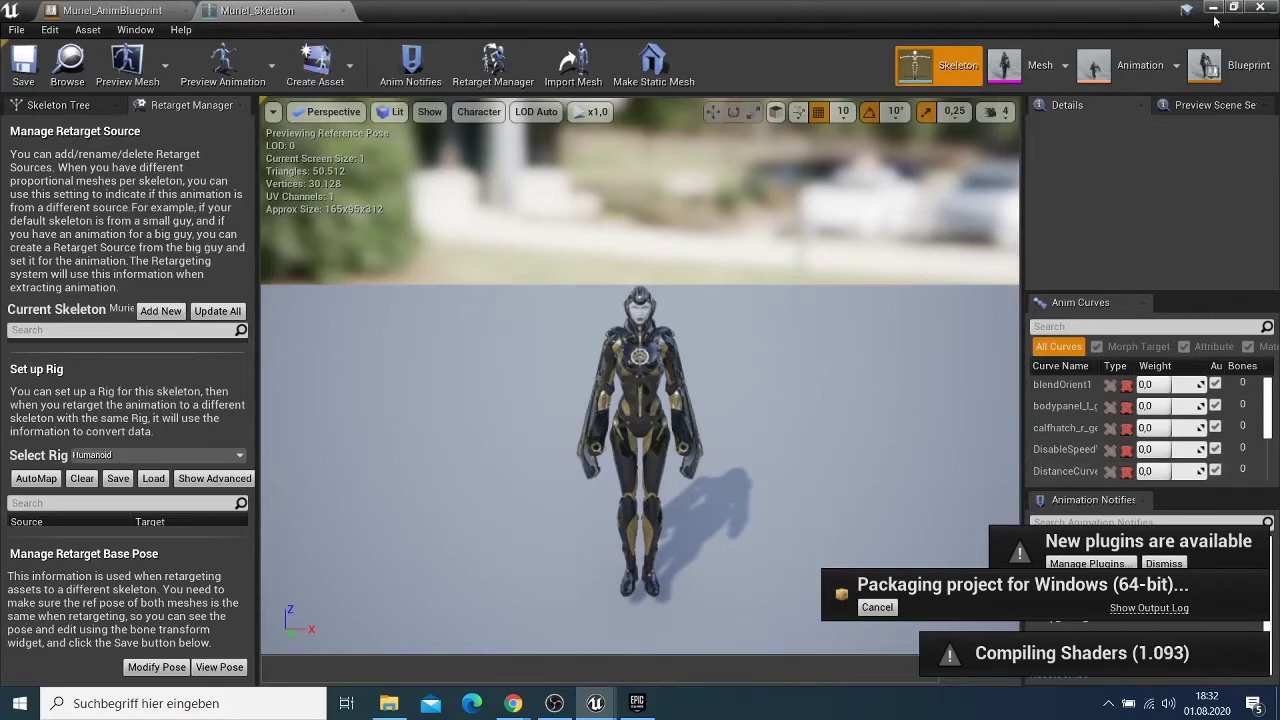
Return to Muriel_AnimBlueprint, show its AnimGraph, and view the related JogFwdSlopeLean animation and MurielBlack mesh.
{"action": "left_click", "coordinate": [95, 10]}
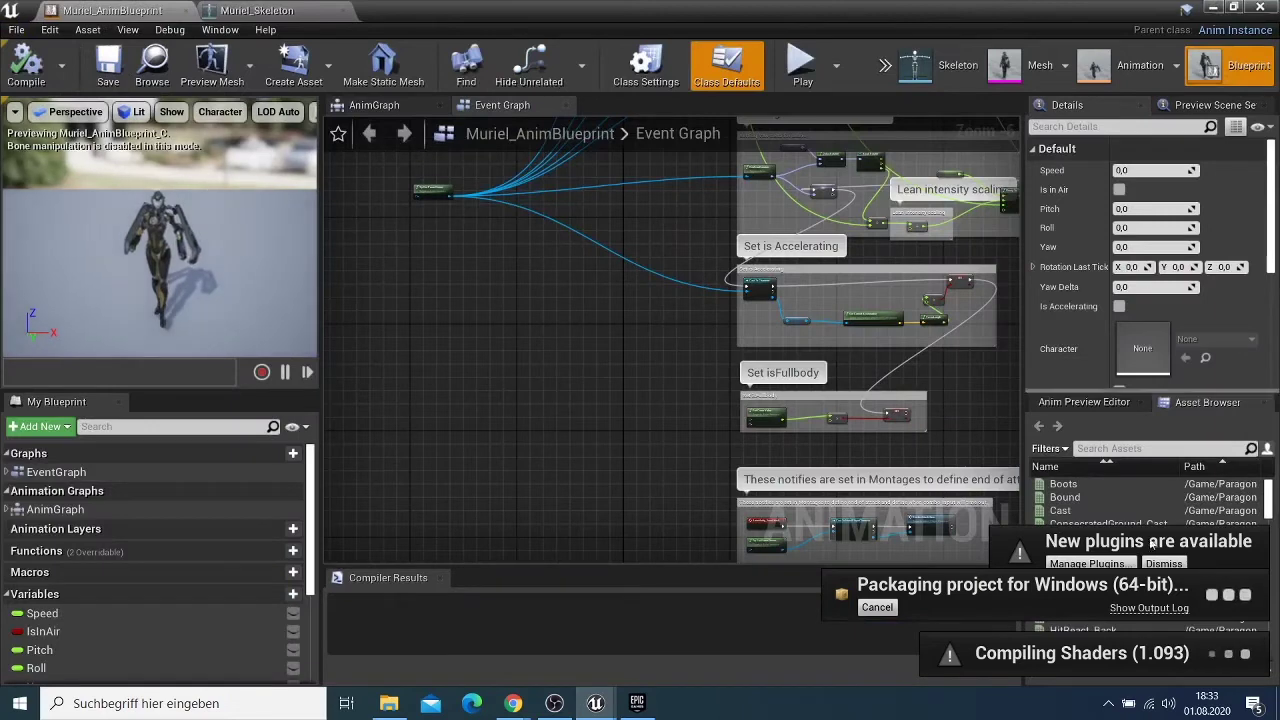
{"action": "left_click", "coordinate": [395, 106]}
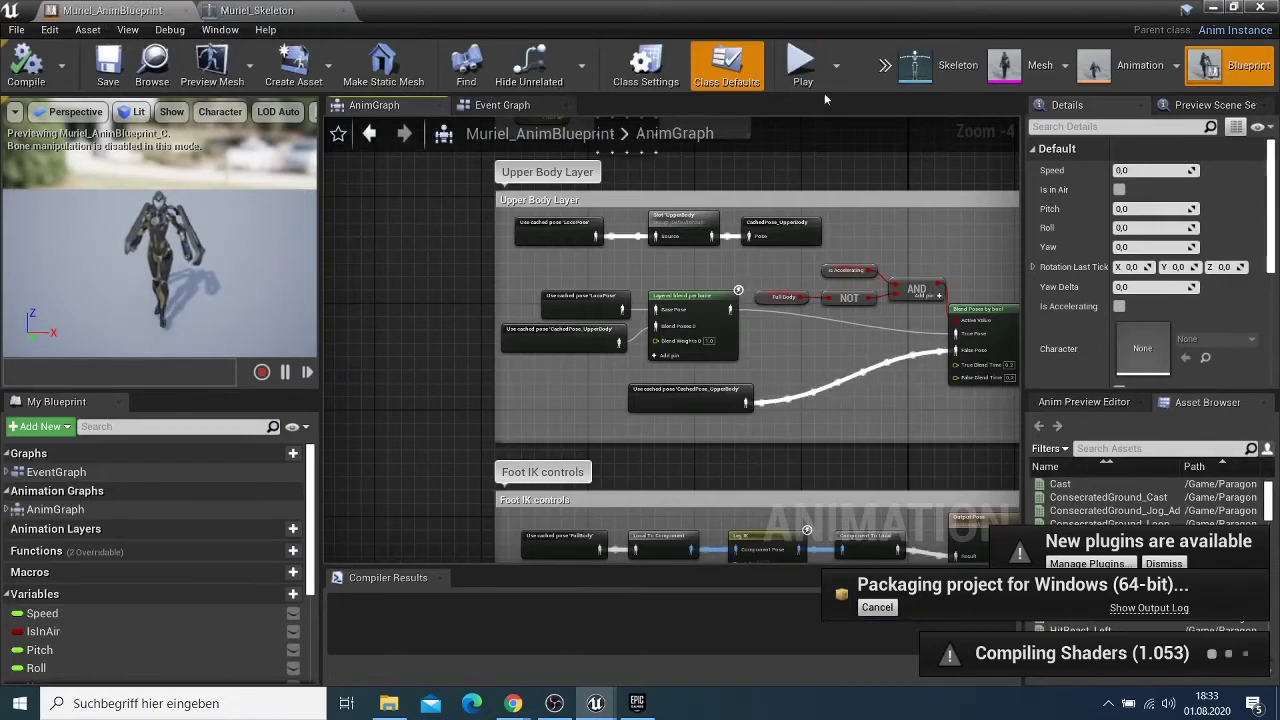
{"action": "left_click", "coordinate": [1105, 68]}
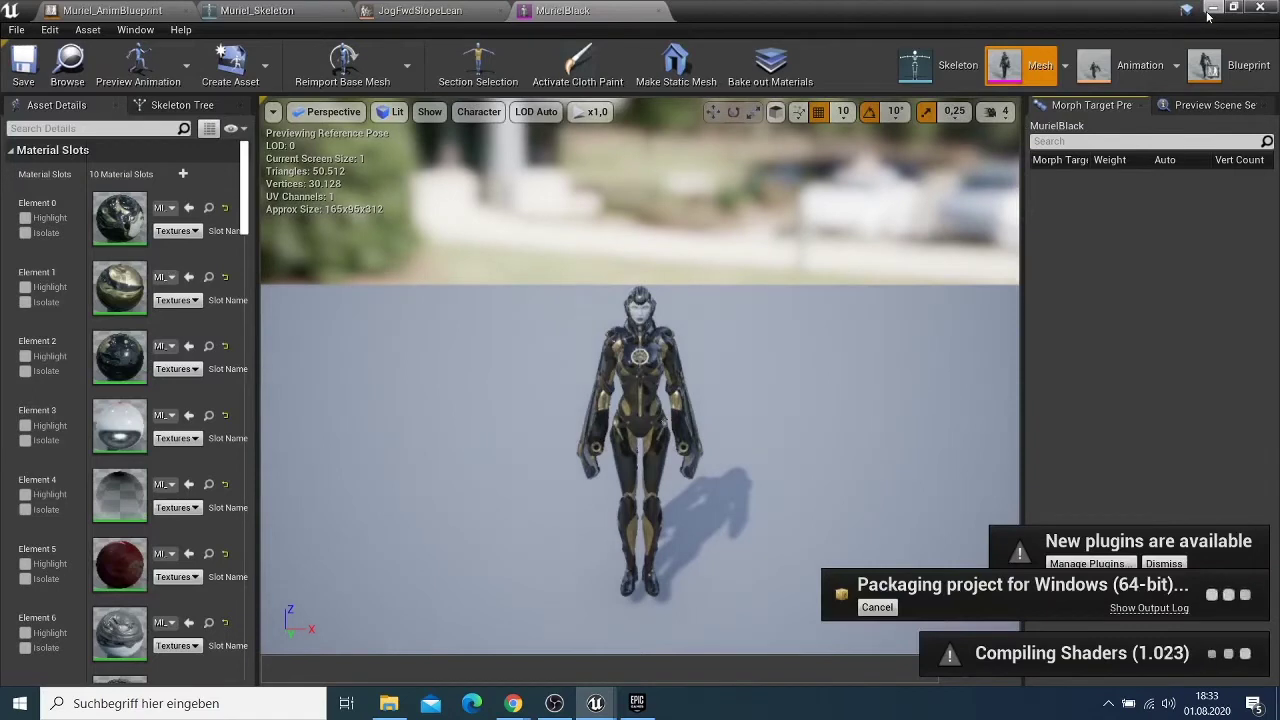
Close the editors for Muriel_AnimBlueprint, Muriel_Skeleton, JogFwdSlopeLean and MurielBlack to return to the DemoMap4 level.
{"action": "left_click", "coordinate": [186, 10]}
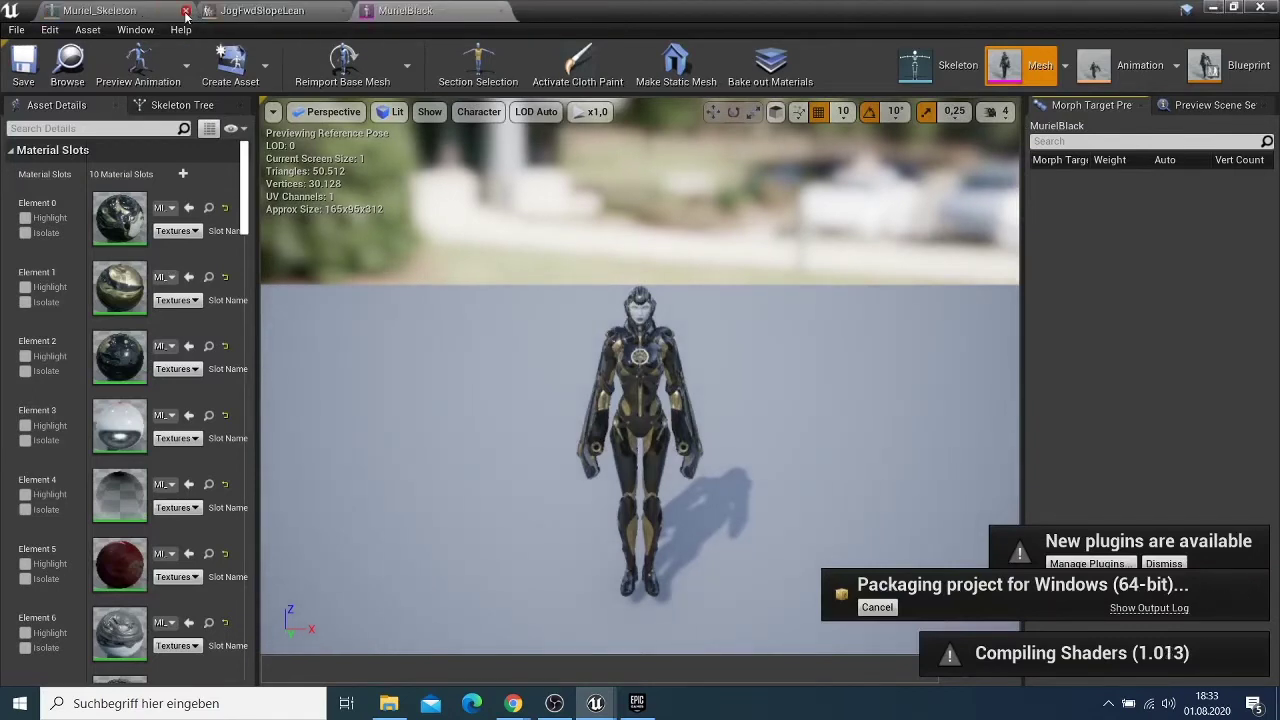
{"action": "left_click", "coordinate": [186, 10]}
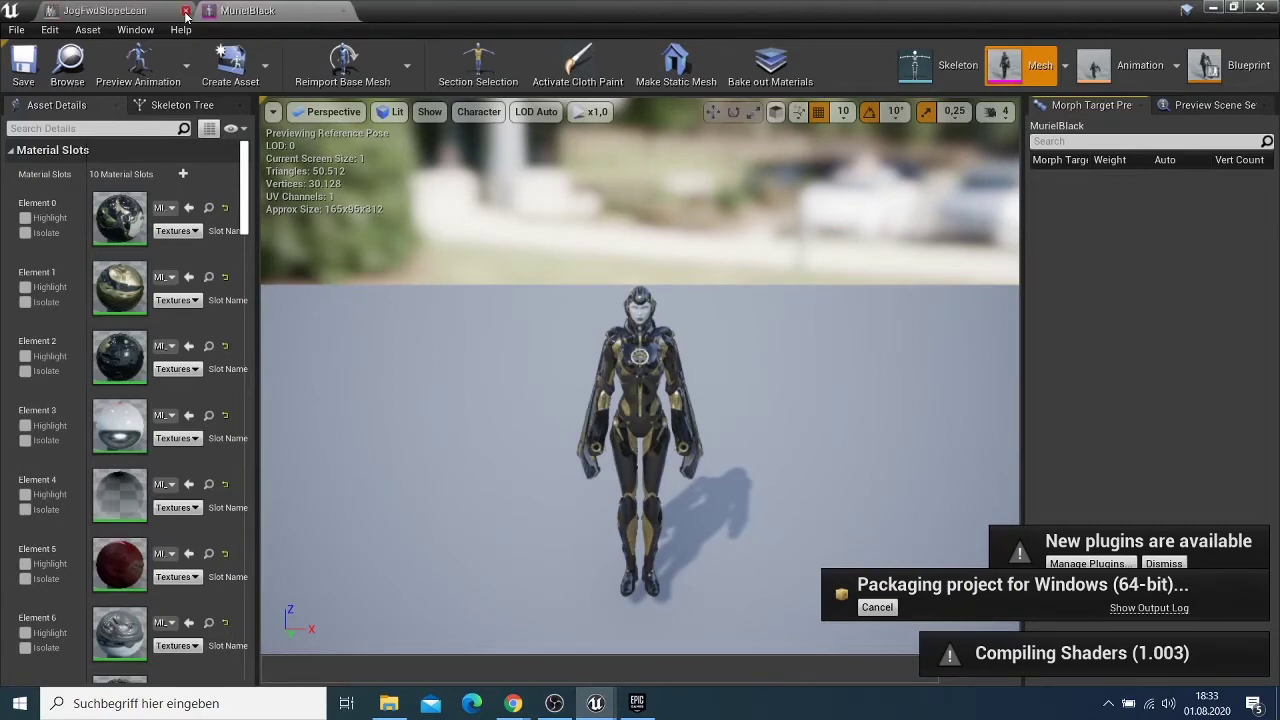
{"action": "left_click", "coordinate": [186, 10]}
{"action": "left_click", "coordinate": [186, 10]}
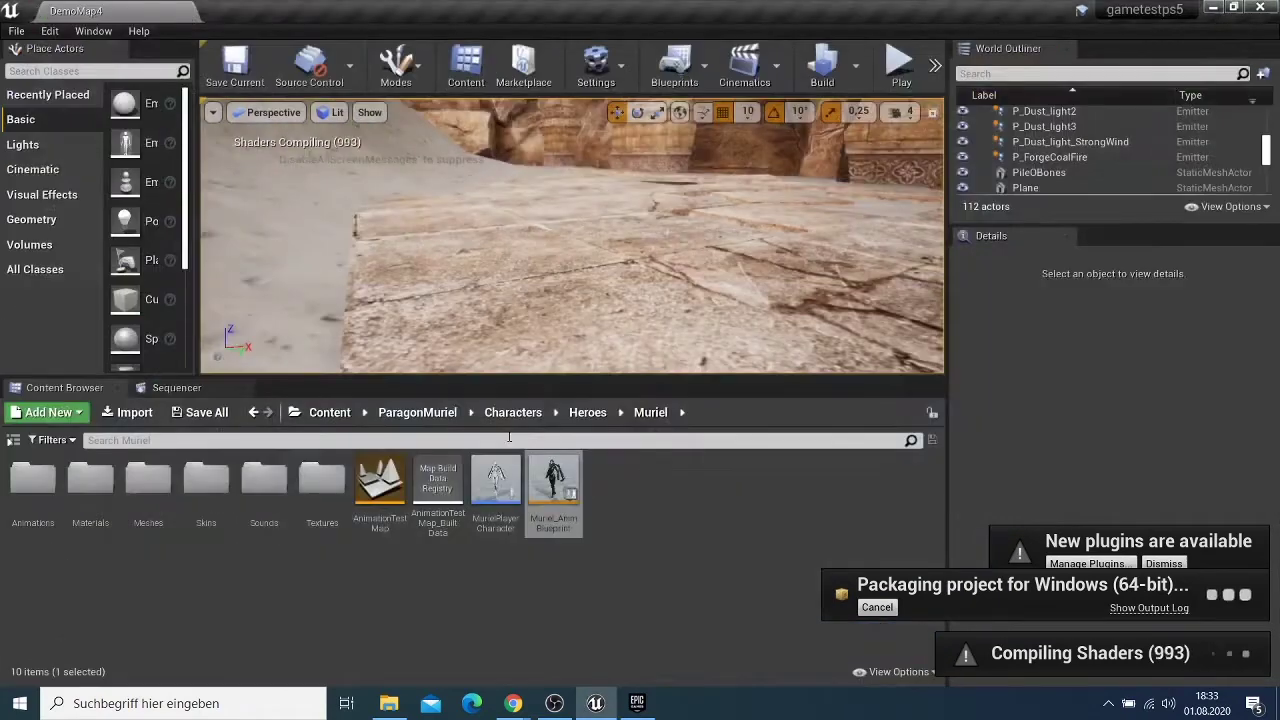
Go back to the Content root, open ThirdPersonCharacter from the Blueprints folder of ThirdPersonBP, and look over its class defaults.
{"action": "left_click", "coordinate": [255, 413]}
{"action": "left_click", "coordinate": [255, 413]}
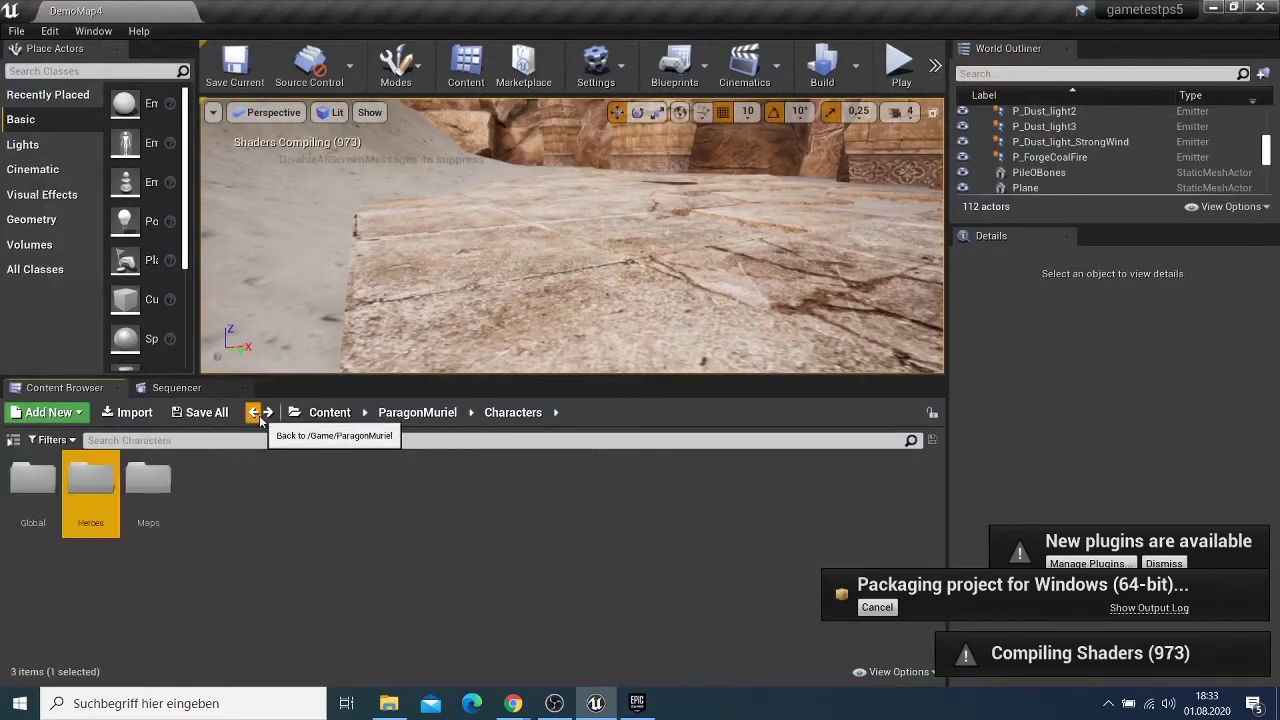
{"action": "left_click", "coordinate": [255, 413]}
{"action": "left_click", "coordinate": [255, 413]}
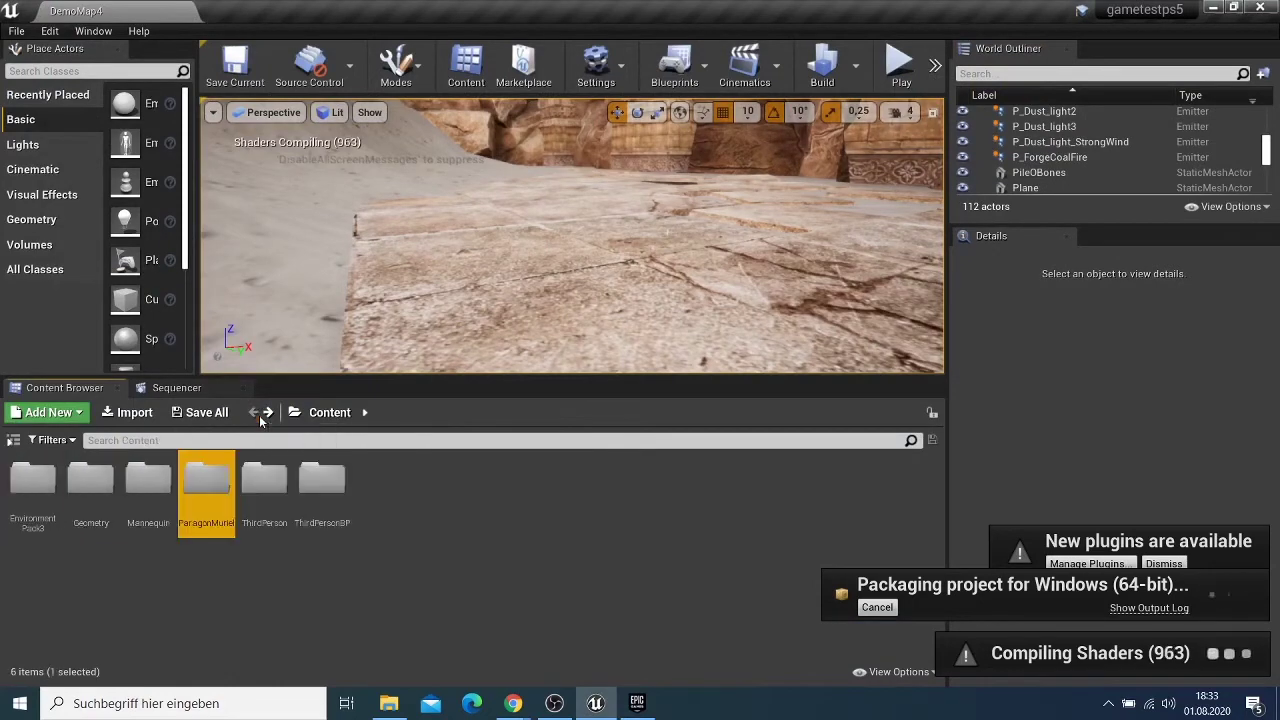
{"action": "double_click", "coordinate": [320, 497]}
{"action": "double_click", "coordinate": [45, 482]}
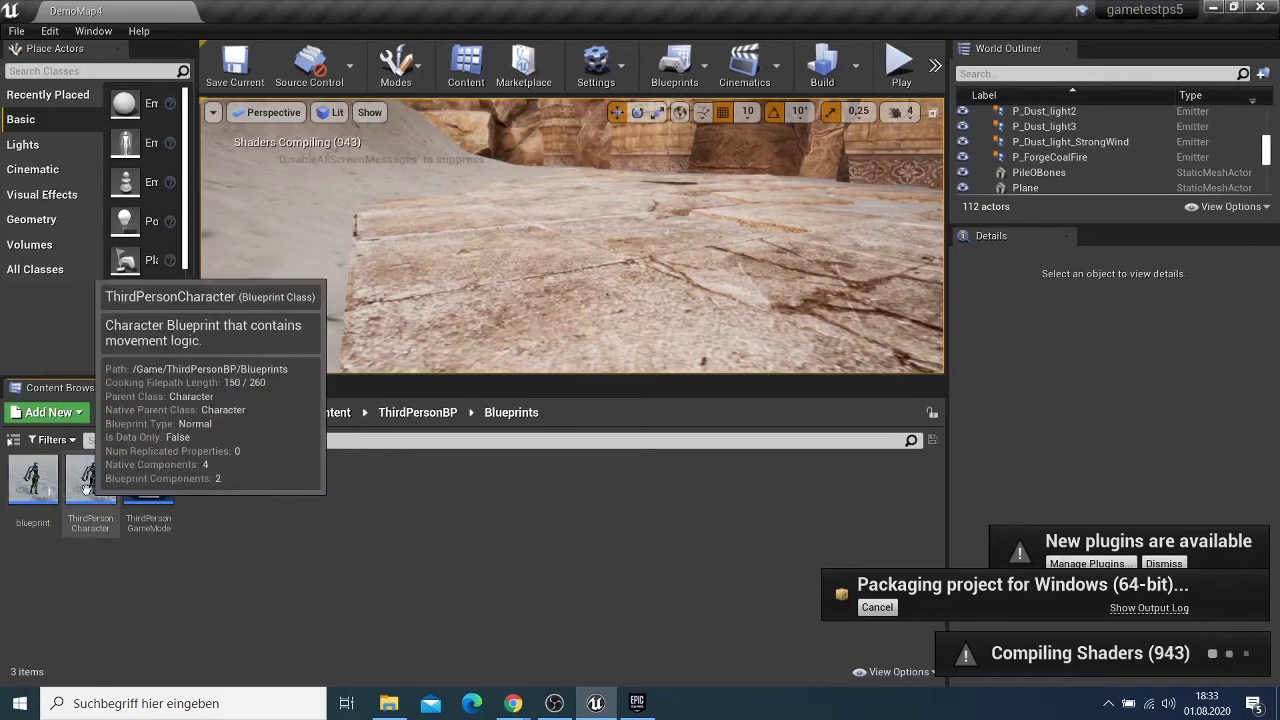
{"action": "double_click", "coordinate": [88, 490]}
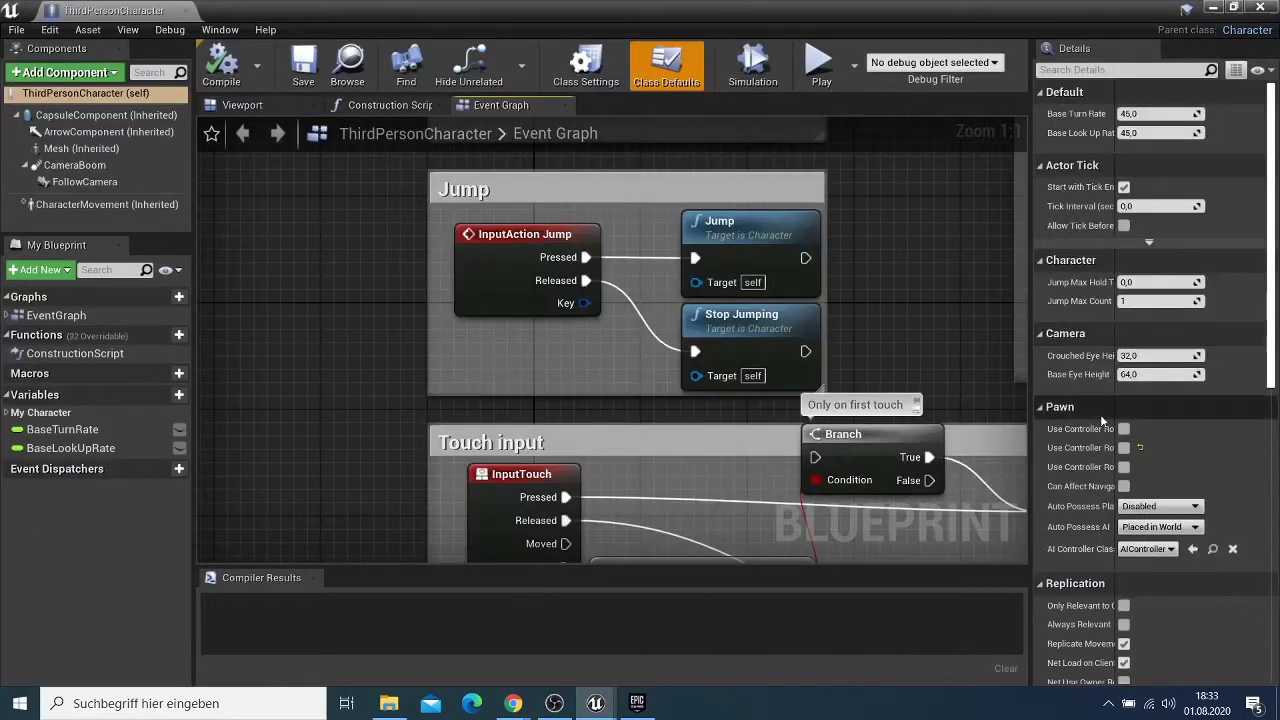
{"action": "scroll", "coordinate": [1108, 475], "scroll_direction": "down", "scroll_amount": 2}
{"action": "scroll", "coordinate": [1108, 481], "scroll_direction": "down", "scroll_amount": 2}
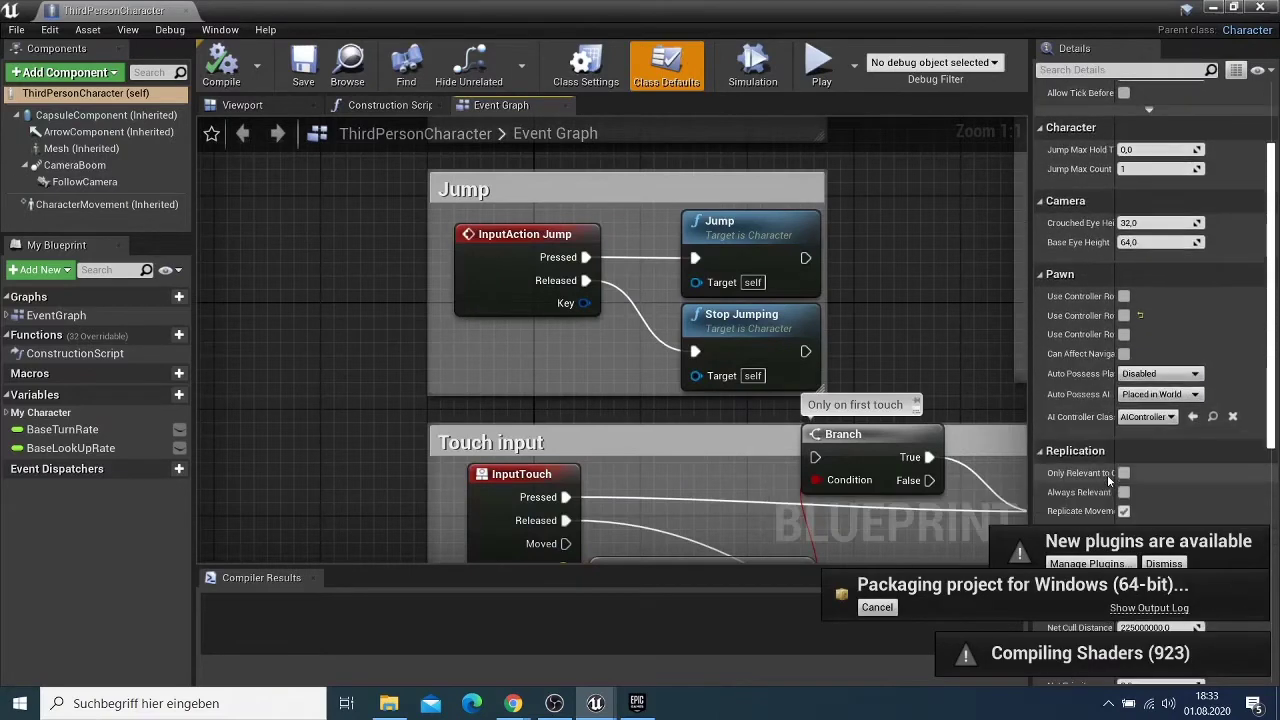
{"action": "scroll", "coordinate": [1108, 481], "scroll_direction": "down", "scroll_amount": 5}
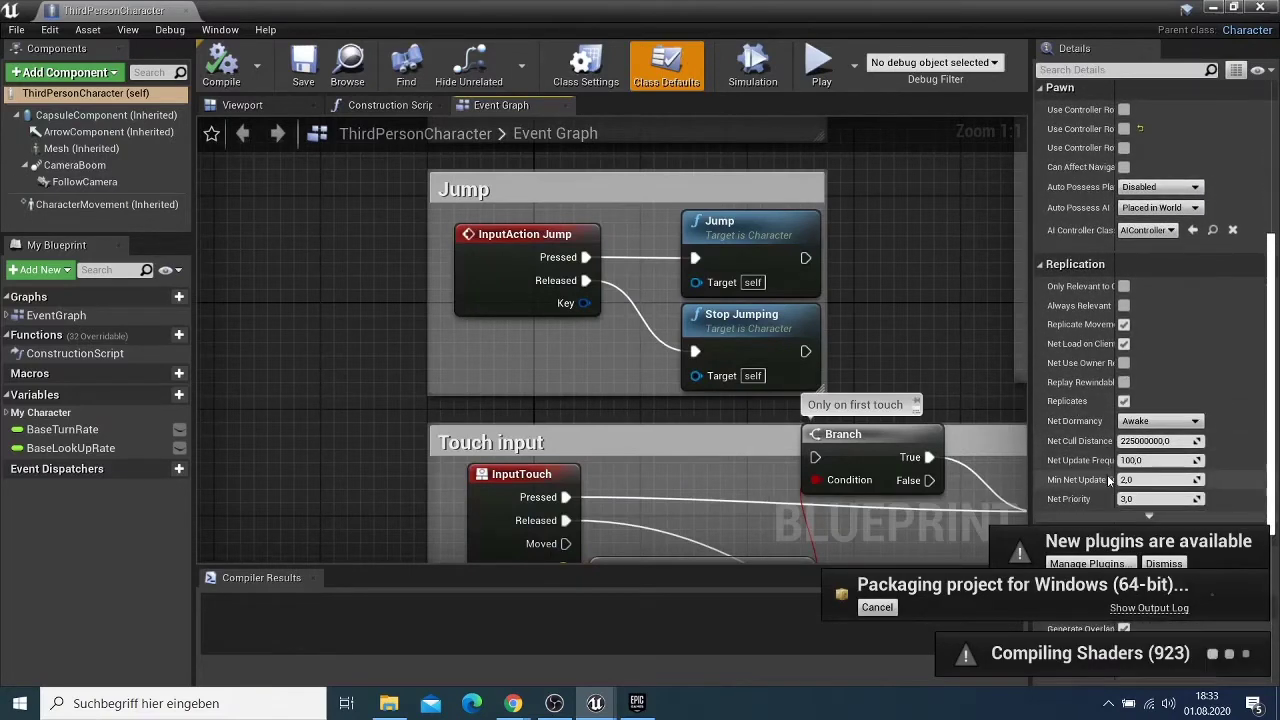
{"action": "scroll", "coordinate": [1071, 367], "scroll_direction": "up", "scroll_amount": 4}
{"action": "scroll", "coordinate": [1070, 362], "scroll_direction": "up", "scroll_amount": 2}
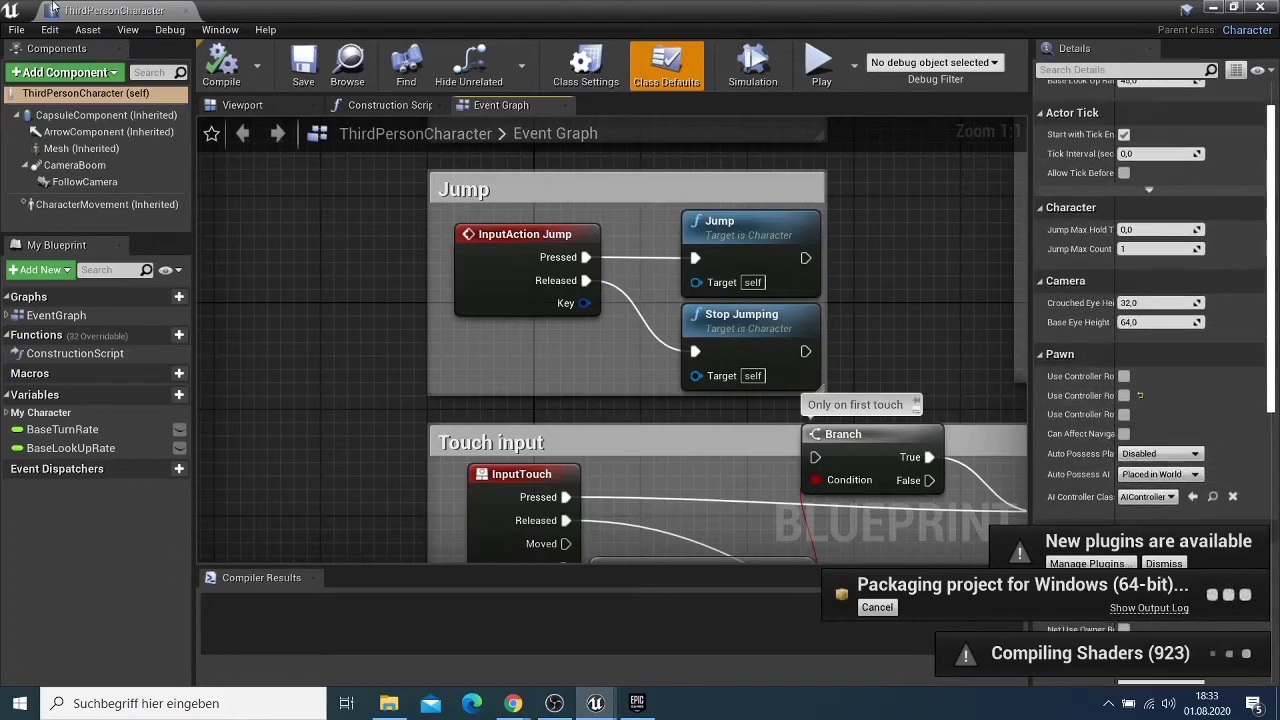
Select the character's Mesh component in the viewport and check its animation mode and anim class choices, keeping Use Animation Blueprint and Muriel_AnimBlueprint_C.
{"action": "left_click", "coordinate": [245, 107]}
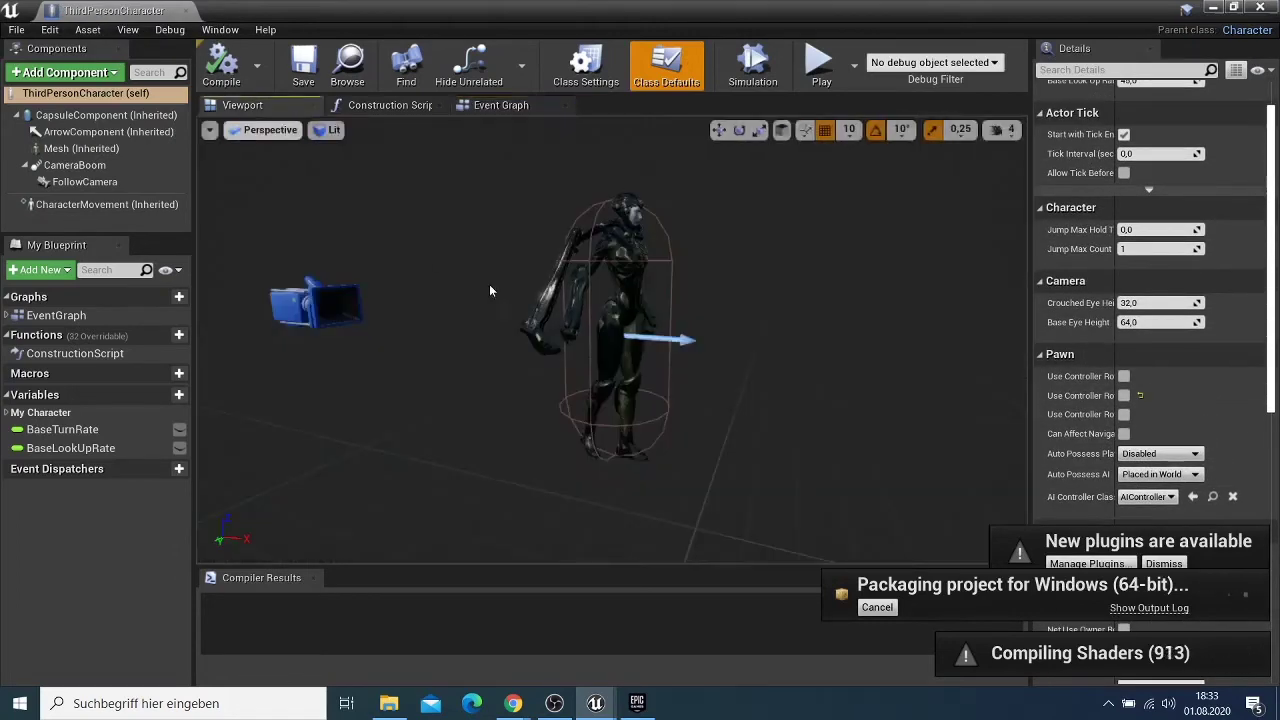
{"action": "left_click", "coordinate": [81, 148]}
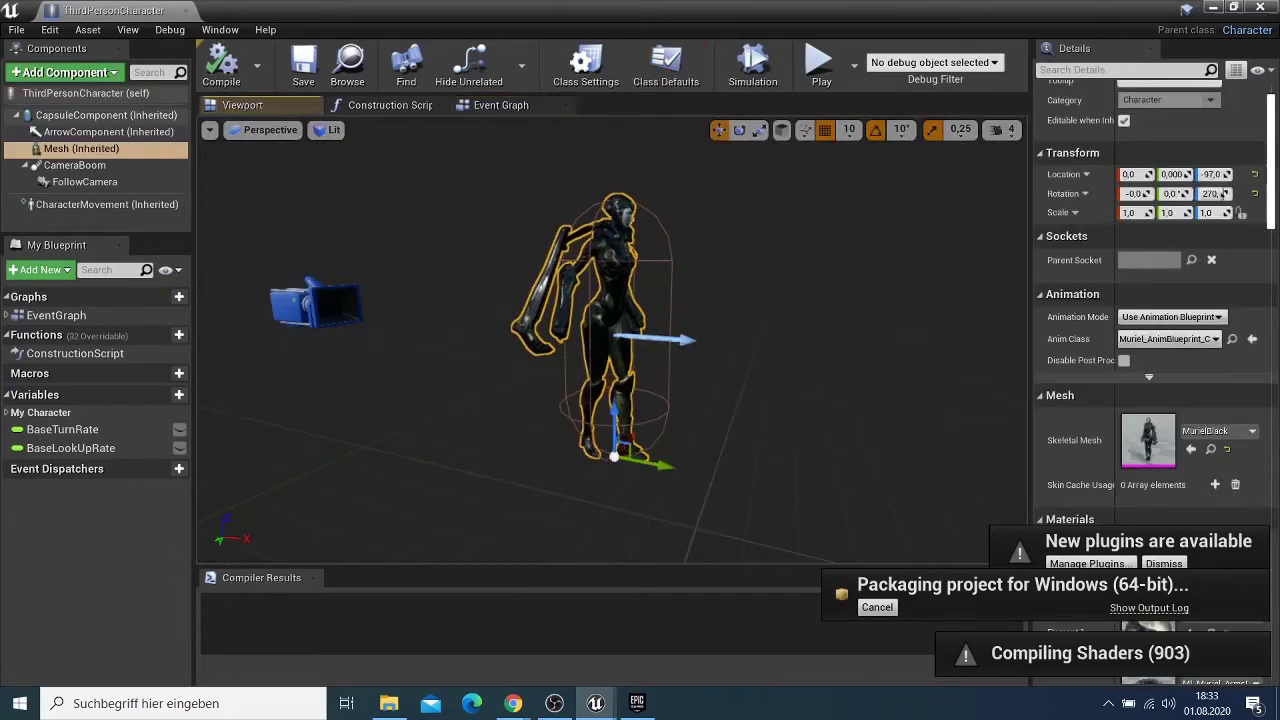
{"action": "left_click", "coordinate": [1176, 318]}
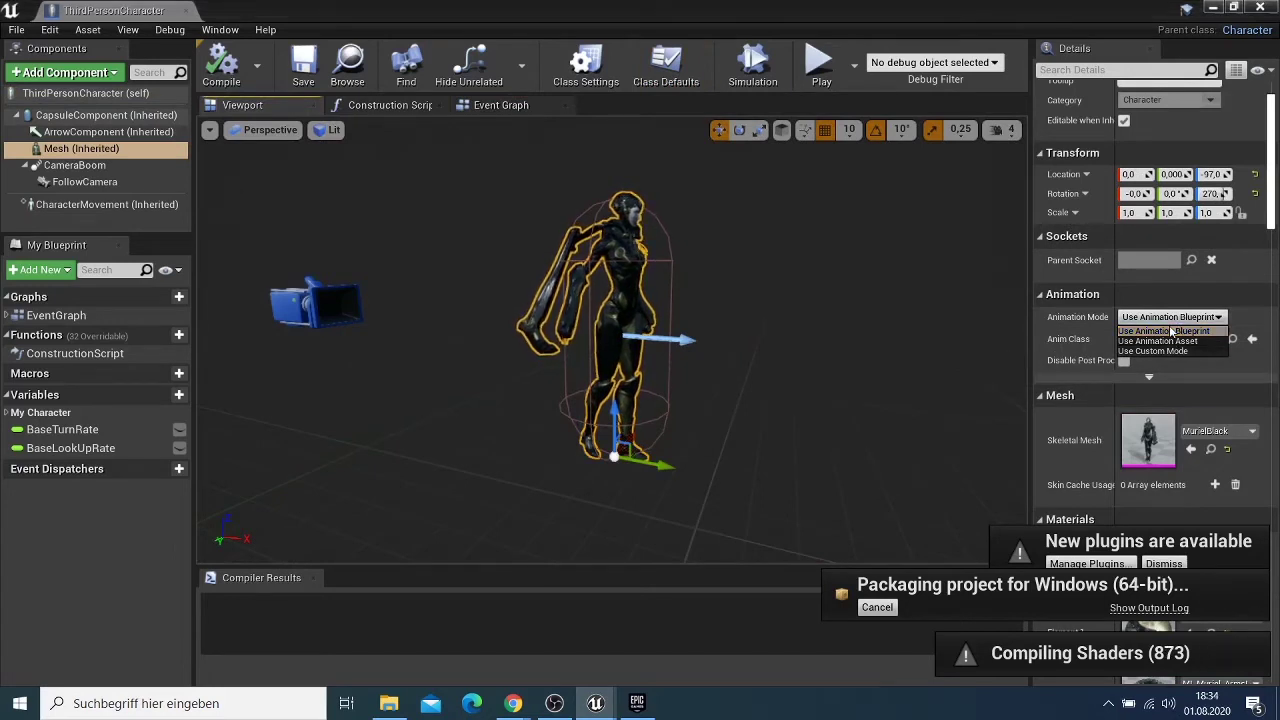
{"action": "left_click", "coordinate": [1172, 331]}
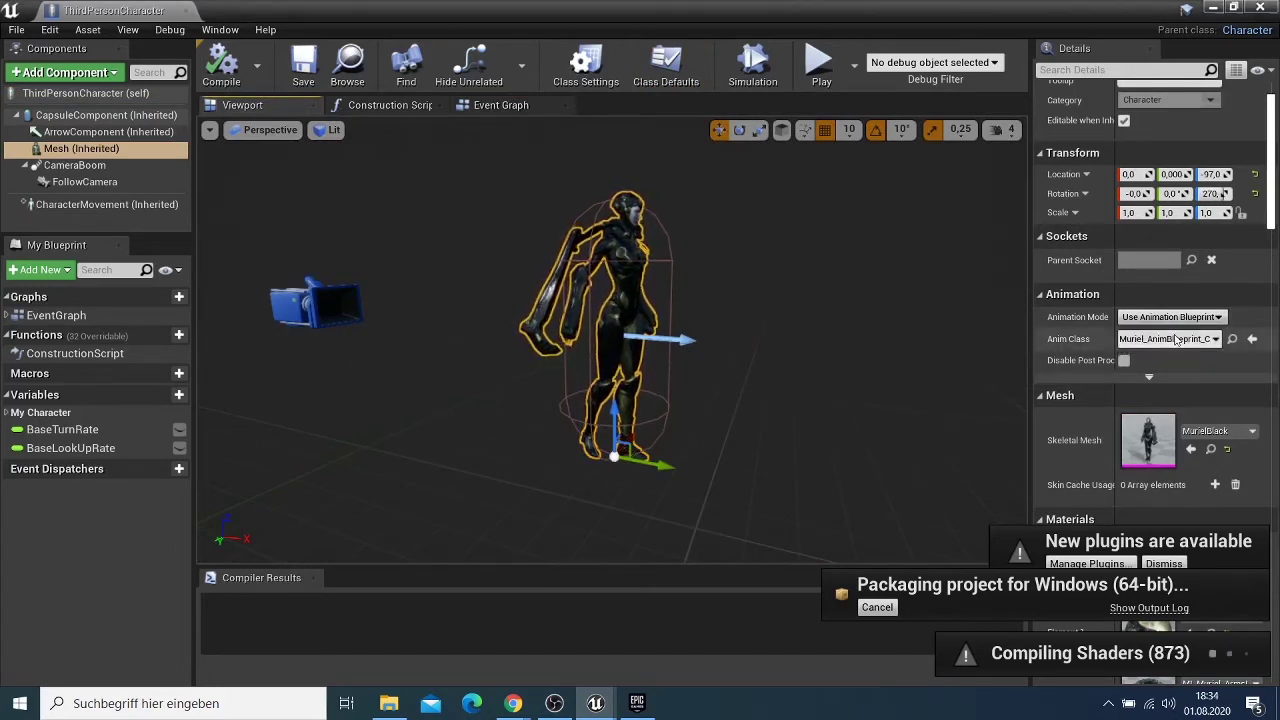
{"action": "left_click", "coordinate": [1178, 340]}
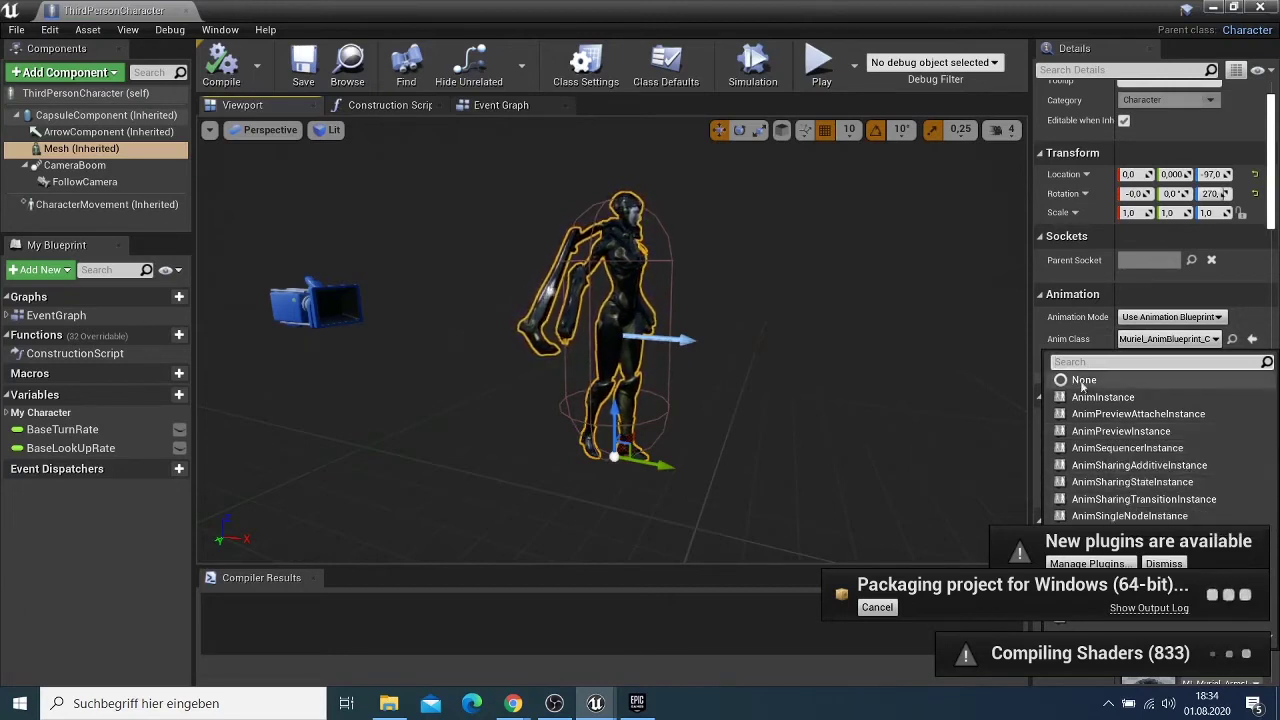
{"action": "left_click", "coordinate": [1147, 343]}
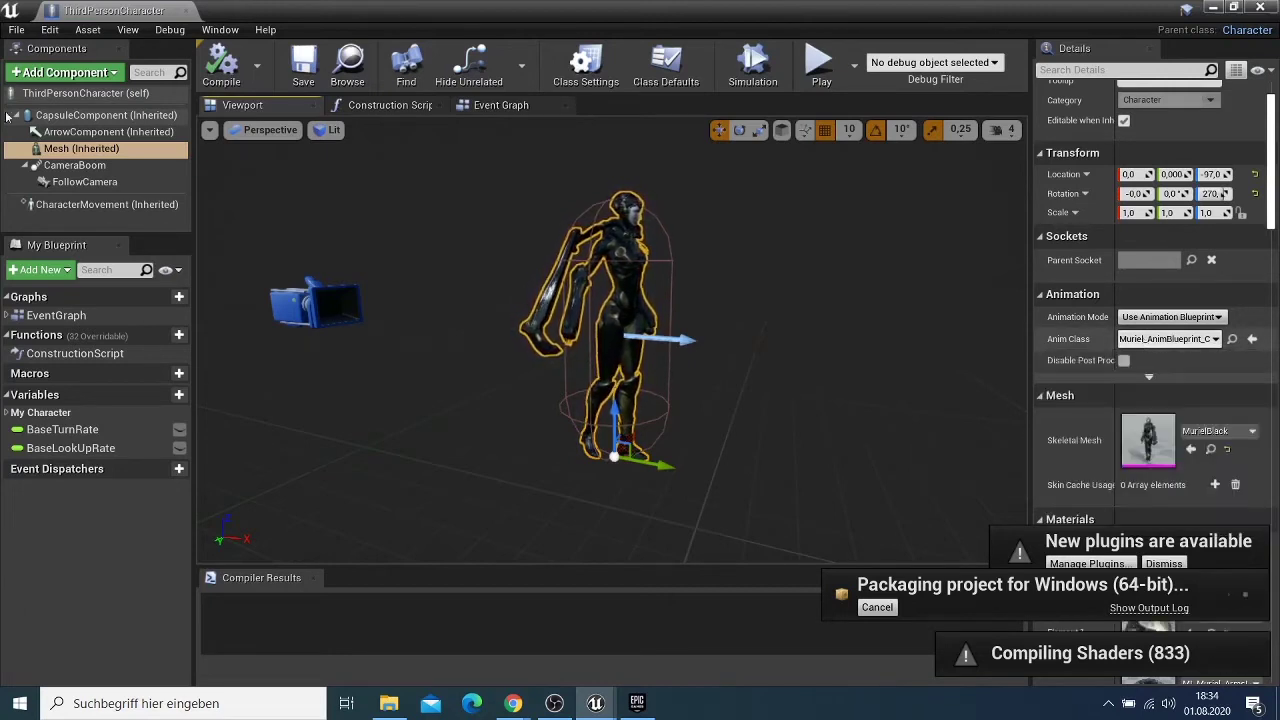
Try to save the ThirdPersonCharacter blueprint, cancel the save dialog and close the message log.
{"action": "left_click", "coordinate": [311, 63]}
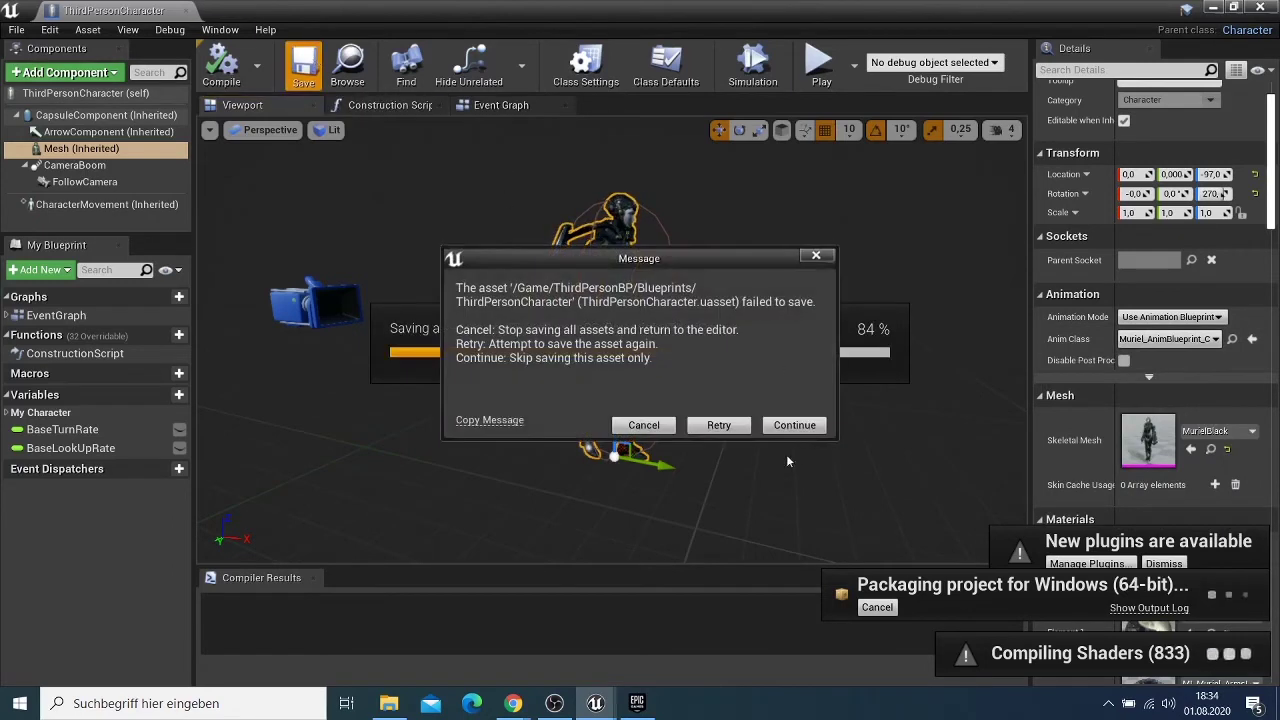
{"action": "left_click", "coordinate": [817, 257]}
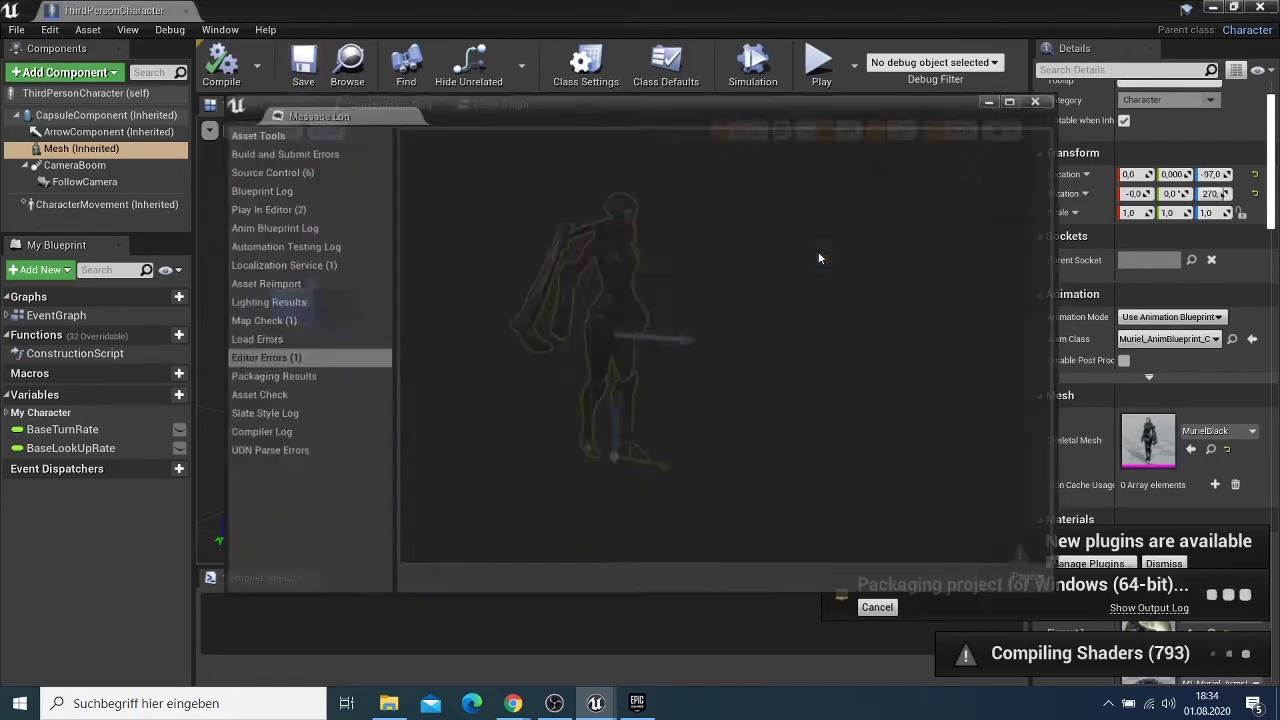
{"action": "left_click", "coordinate": [1040, 101]}
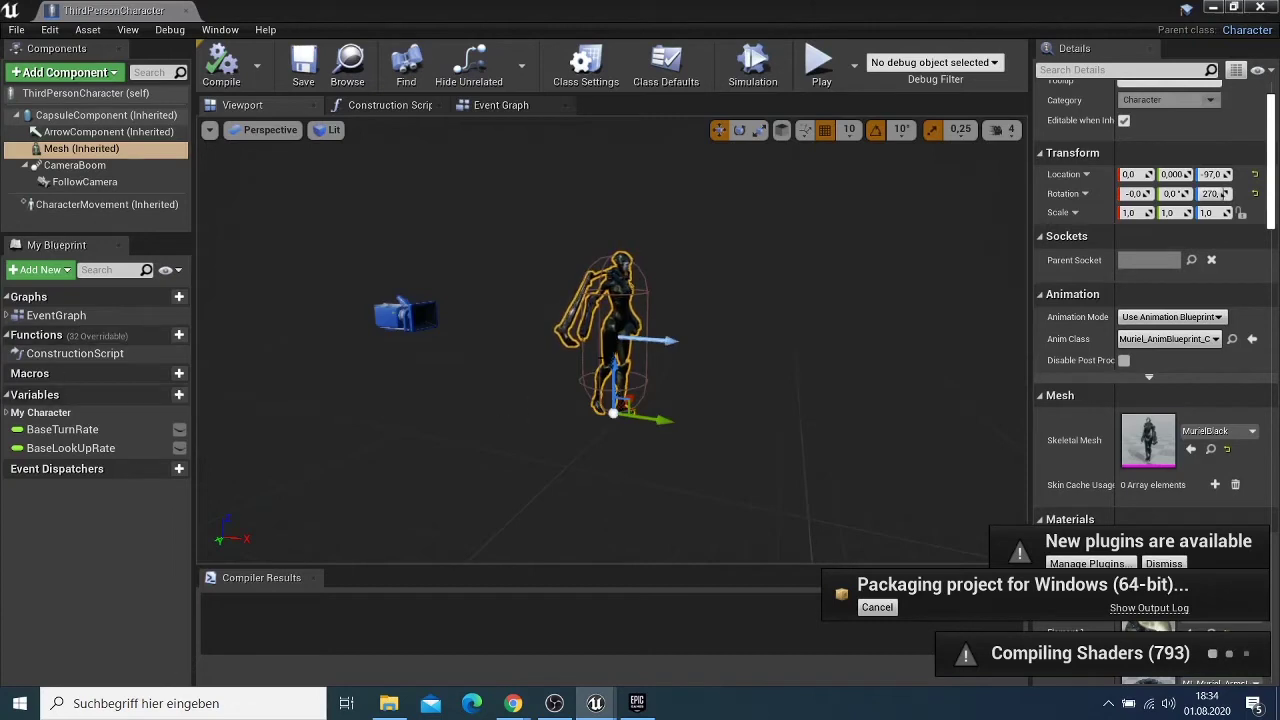
Examine the Muriel character mesh in the ThirdPersonCharacter viewport from several angles and distances.
{"action": "mouse_move", "coordinate": [727, 328]}
{"action": "left_mouse_down"}
{"action": "mouse_move", "coordinate": [560, 312]}
{"action": "mouse_move", "coordinate": [710, 310]}
{"action": "mouse_move", "coordinate": [727, 328]}
{"action": "left_mouse_up"}
{"action": "scroll", "coordinate": [733, 334], "scroll_direction": "up", "scroll_amount": 3}
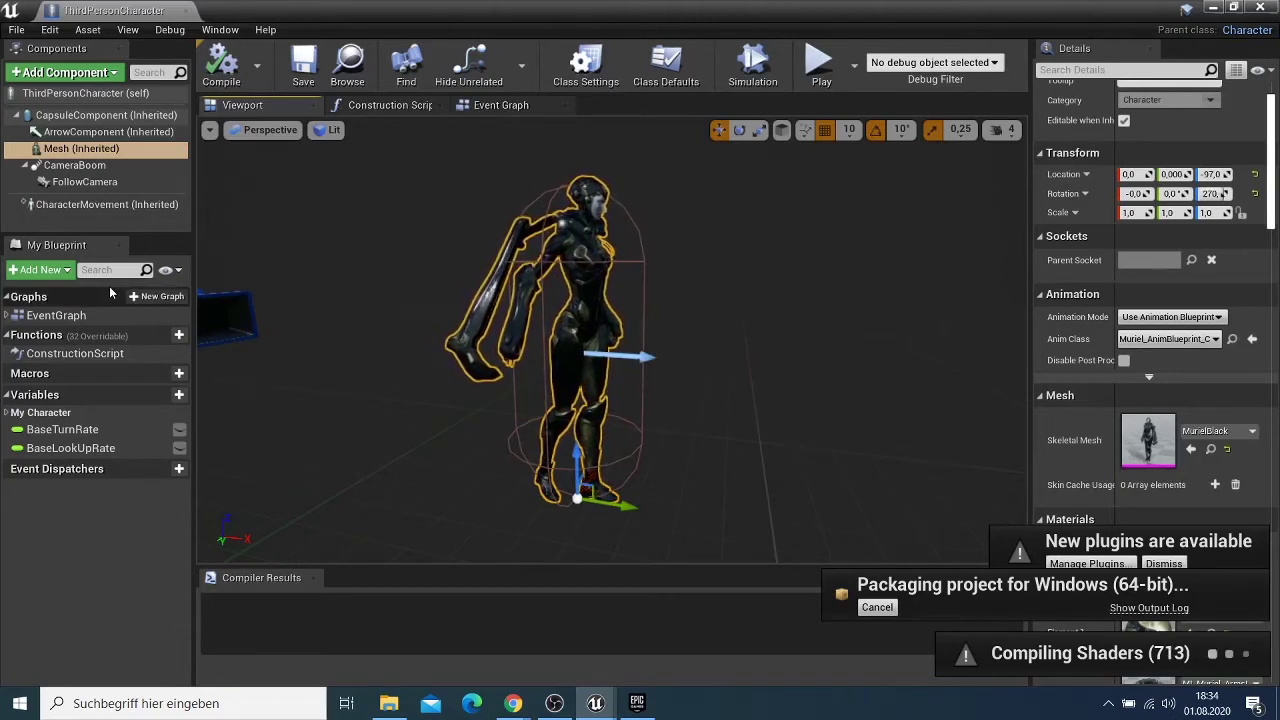
{"action": "scroll", "coordinate": [769, 374], "scroll_direction": "up", "scroll_amount": 5}
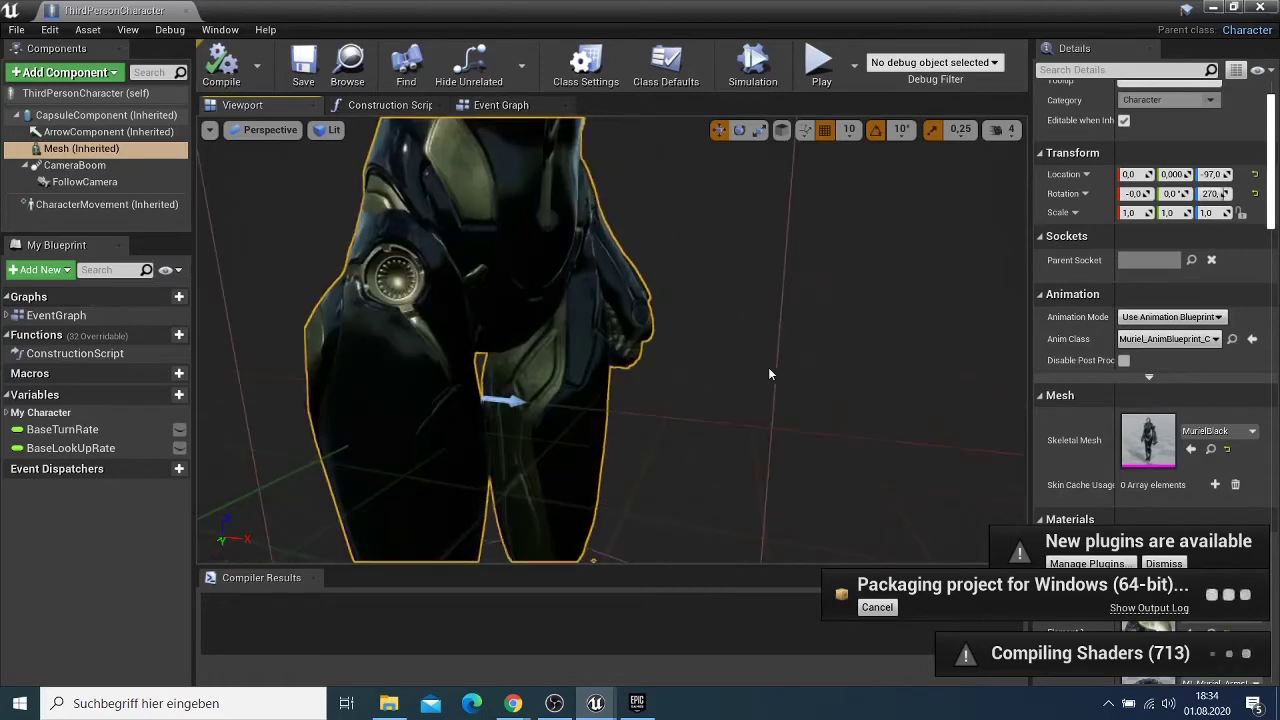
{"action": "scroll", "coordinate": [728, 374], "scroll_direction": "down", "scroll_amount": 5}
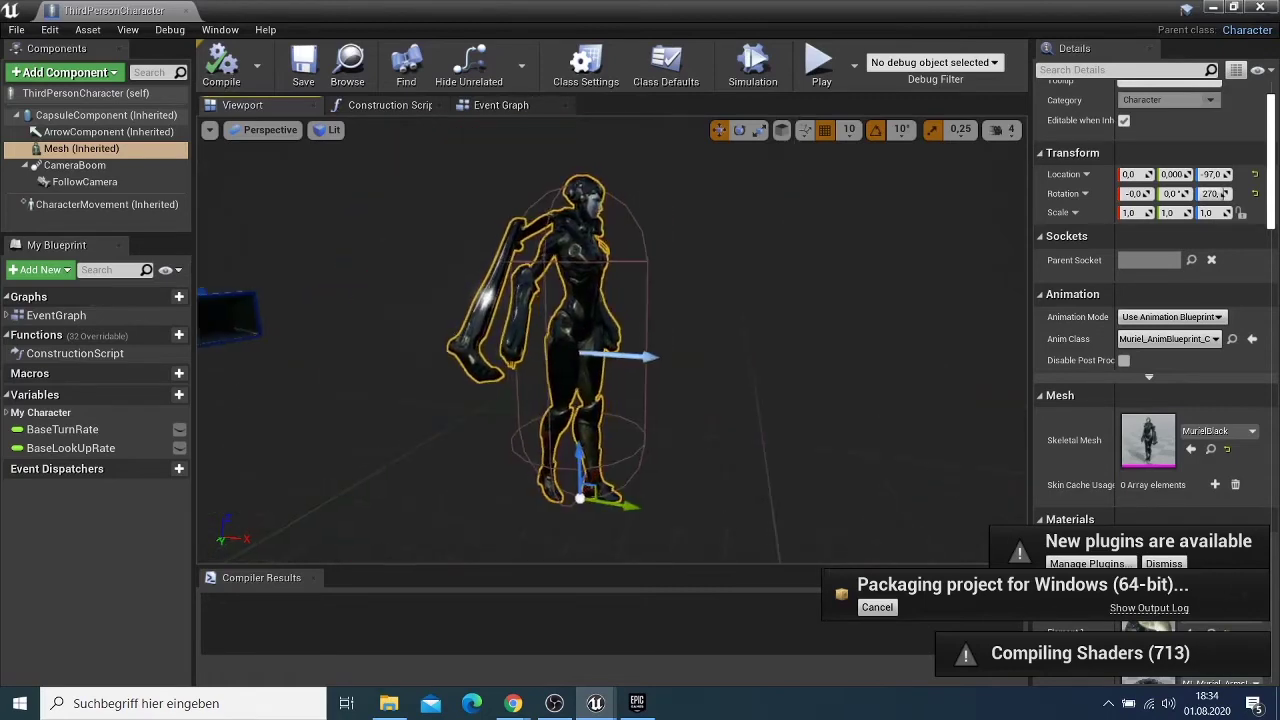
{"action": "left_click_drag", "start_coordinate": [728, 374], "coordinate": [609, 366]}
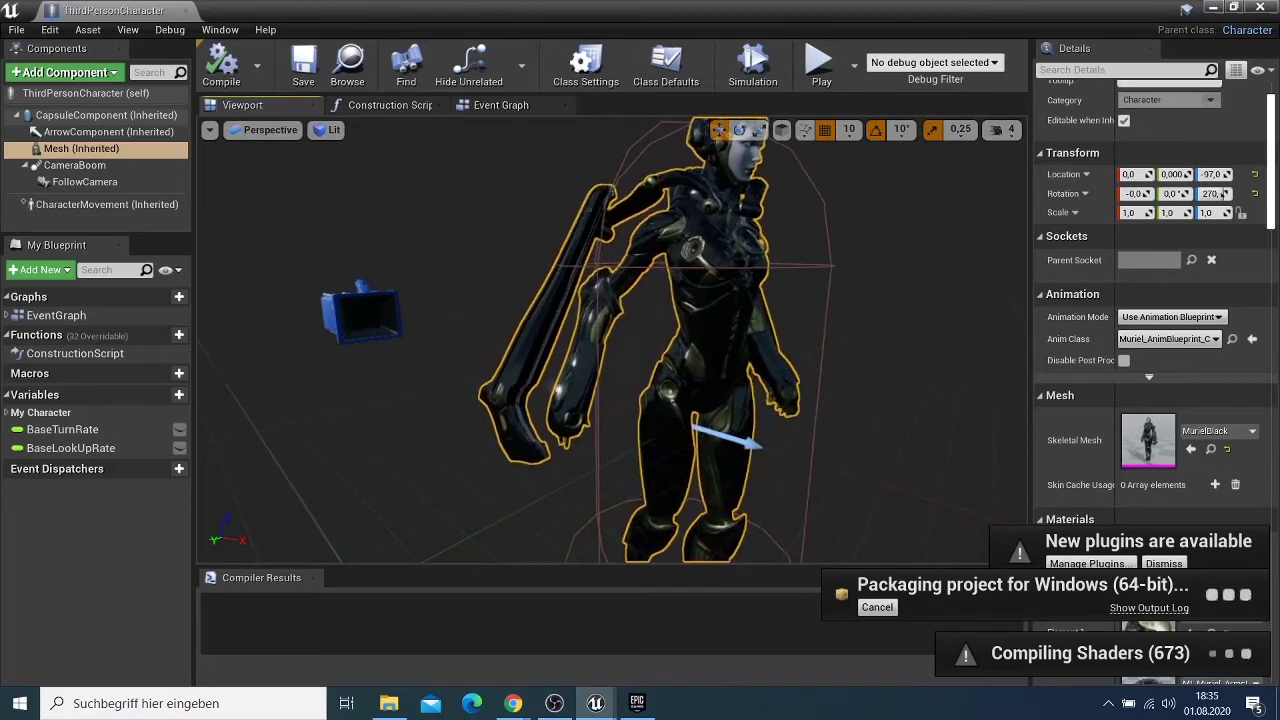
{"action": "left_click_drag", "start_coordinate": [612, 340], "coordinate": [702, 364]}
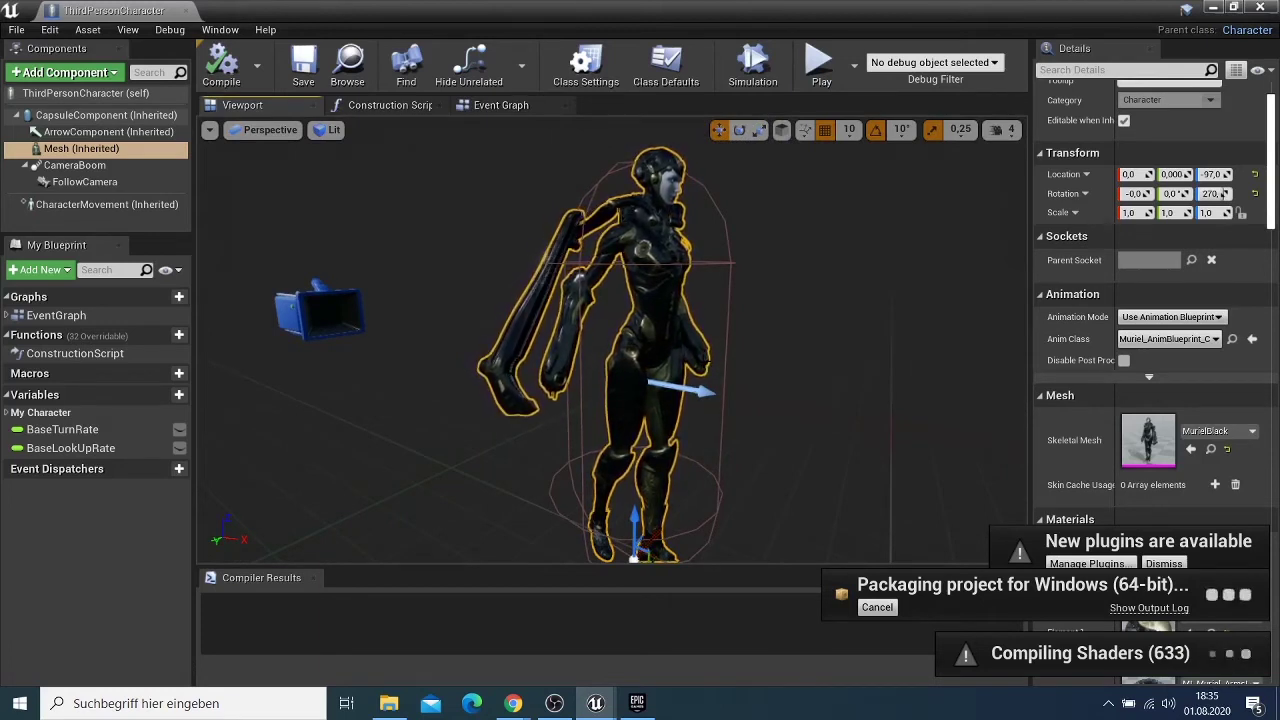
{"action": "left_click_drag", "start_coordinate": [803, 383], "coordinate": [749, 388]}
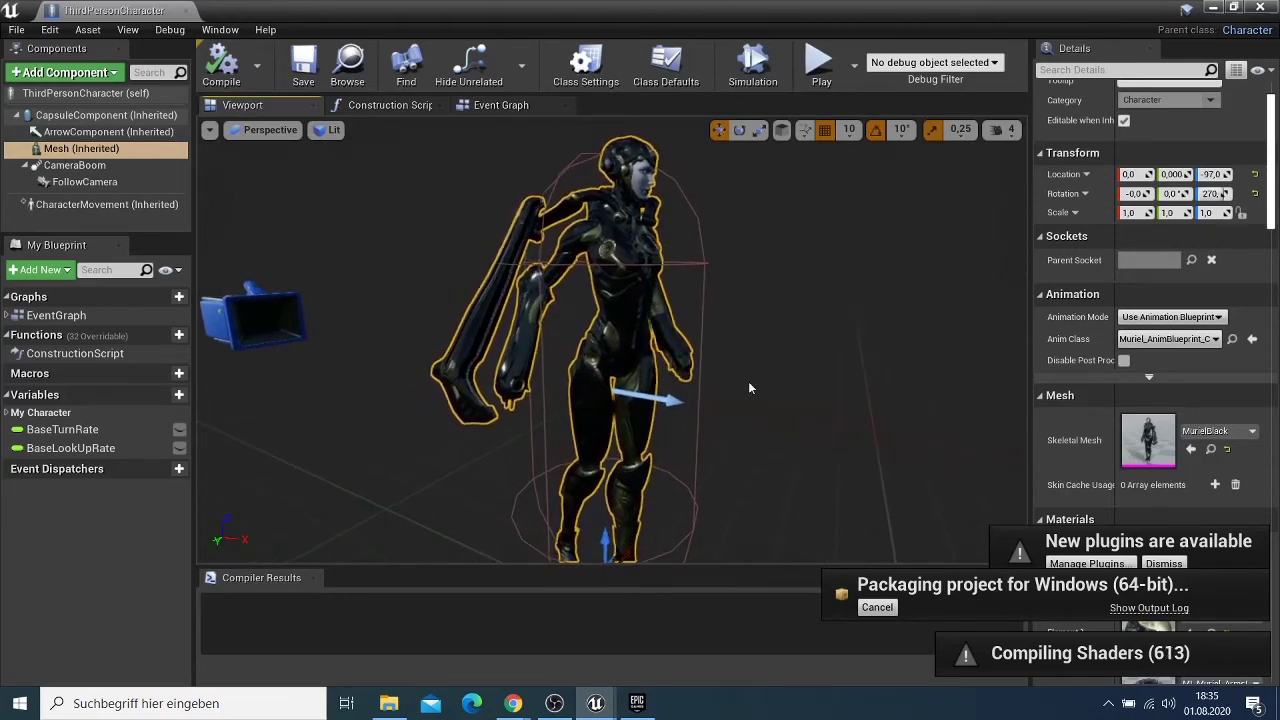
{"action": "scroll", "coordinate": [749, 383], "scroll_direction": "up", "scroll_amount": 5}
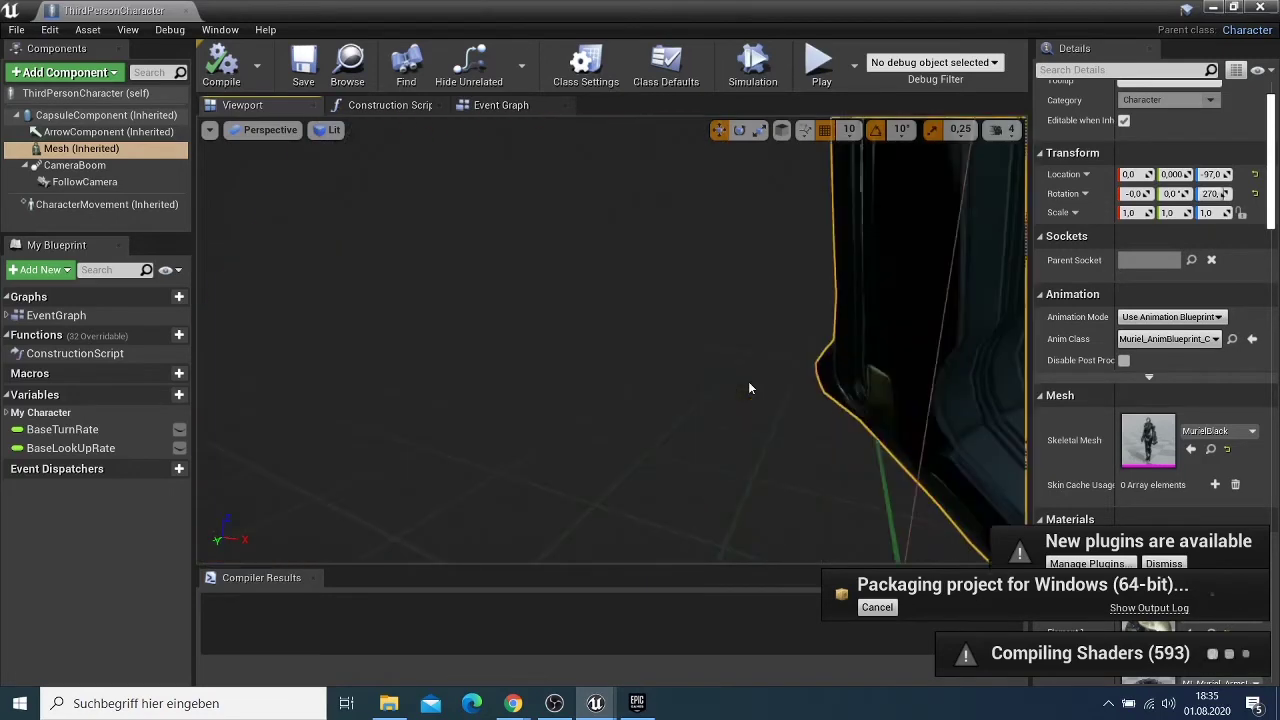
{"action": "scroll", "coordinate": [749, 383], "scroll_direction": "down", "scroll_amount": 5}
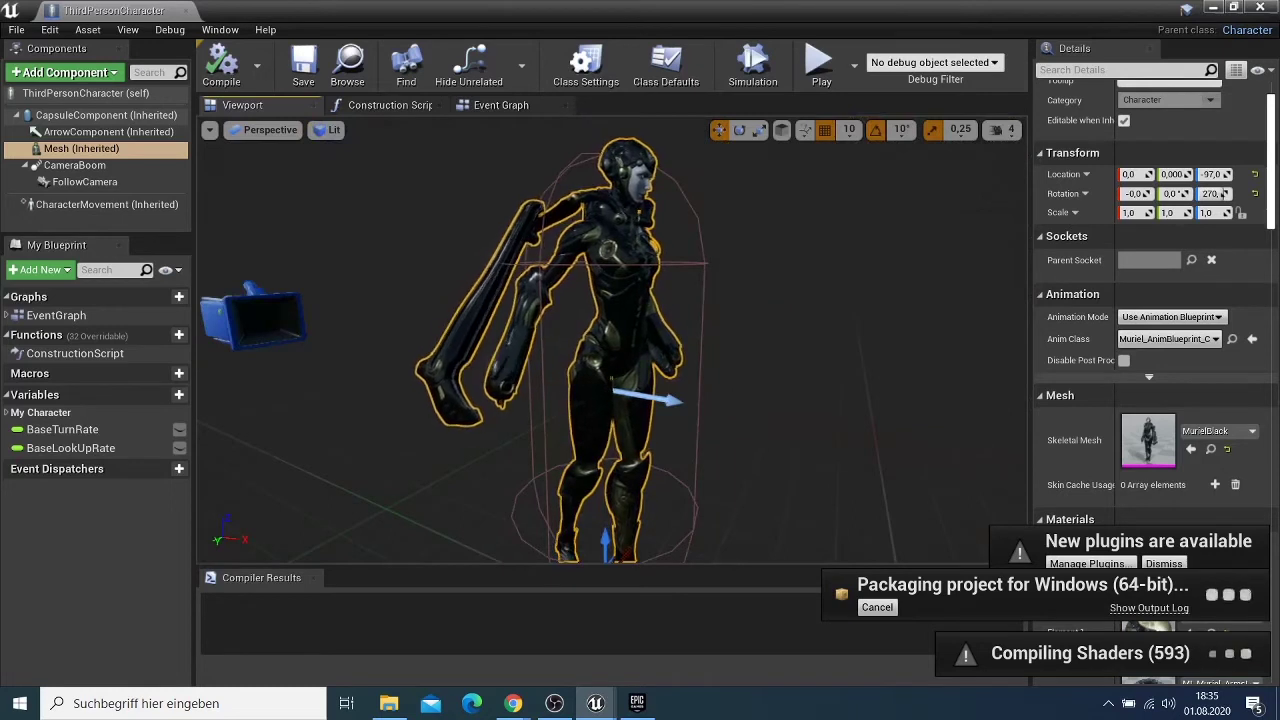
{"action": "key", "text": "Left"}
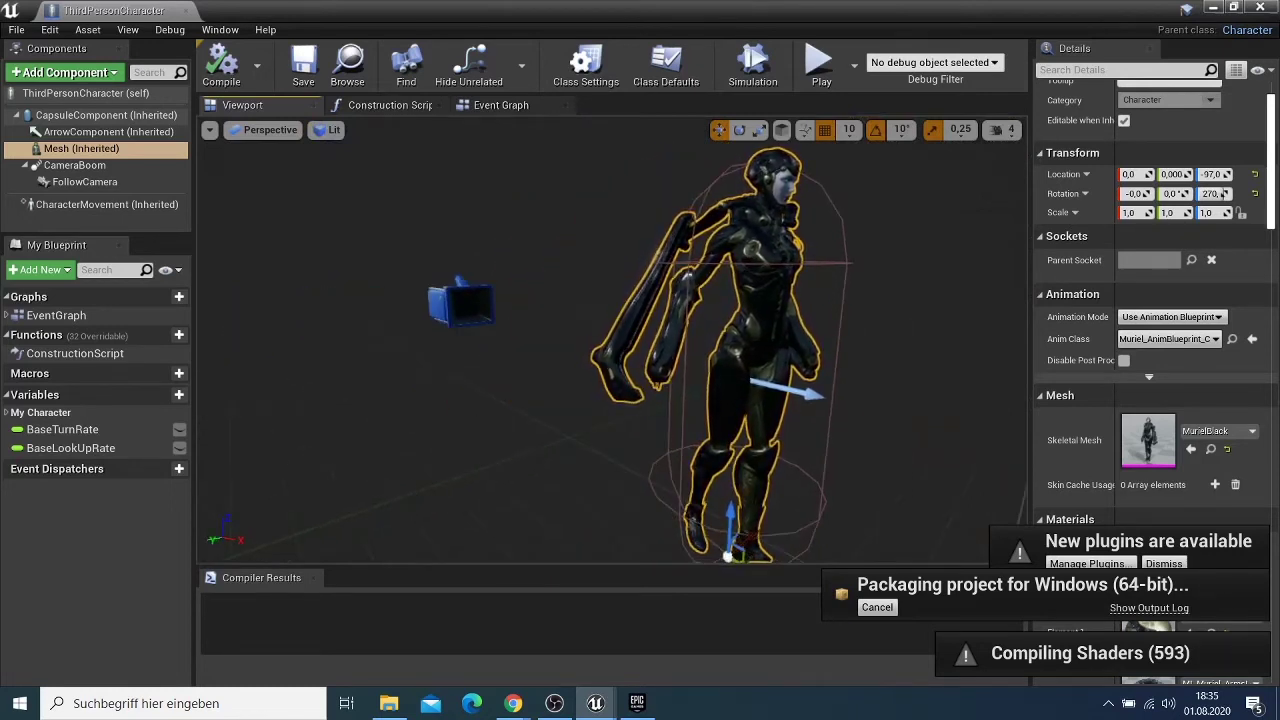
{"action": "left_click_drag", "start_coordinate": [612, 340], "coordinate": [668, 298]}
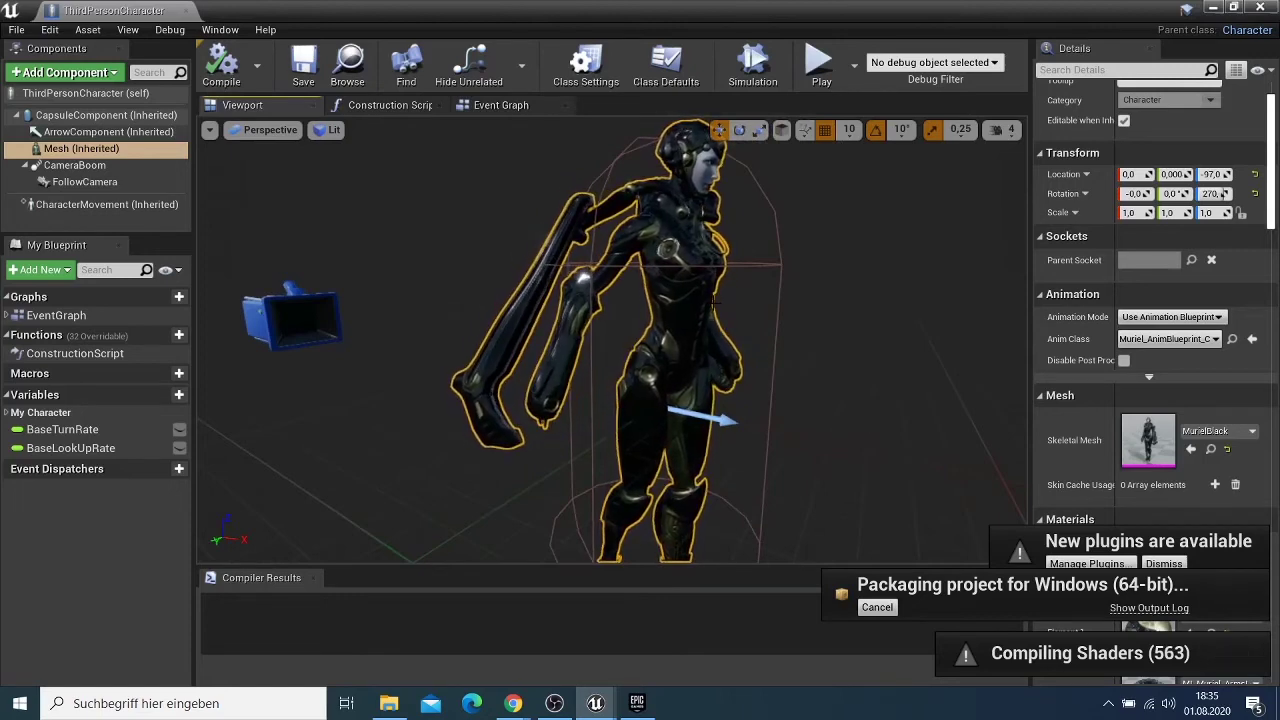
{"action": "left_click_drag", "start_coordinate": [754, 289], "coordinate": [742, 289]}
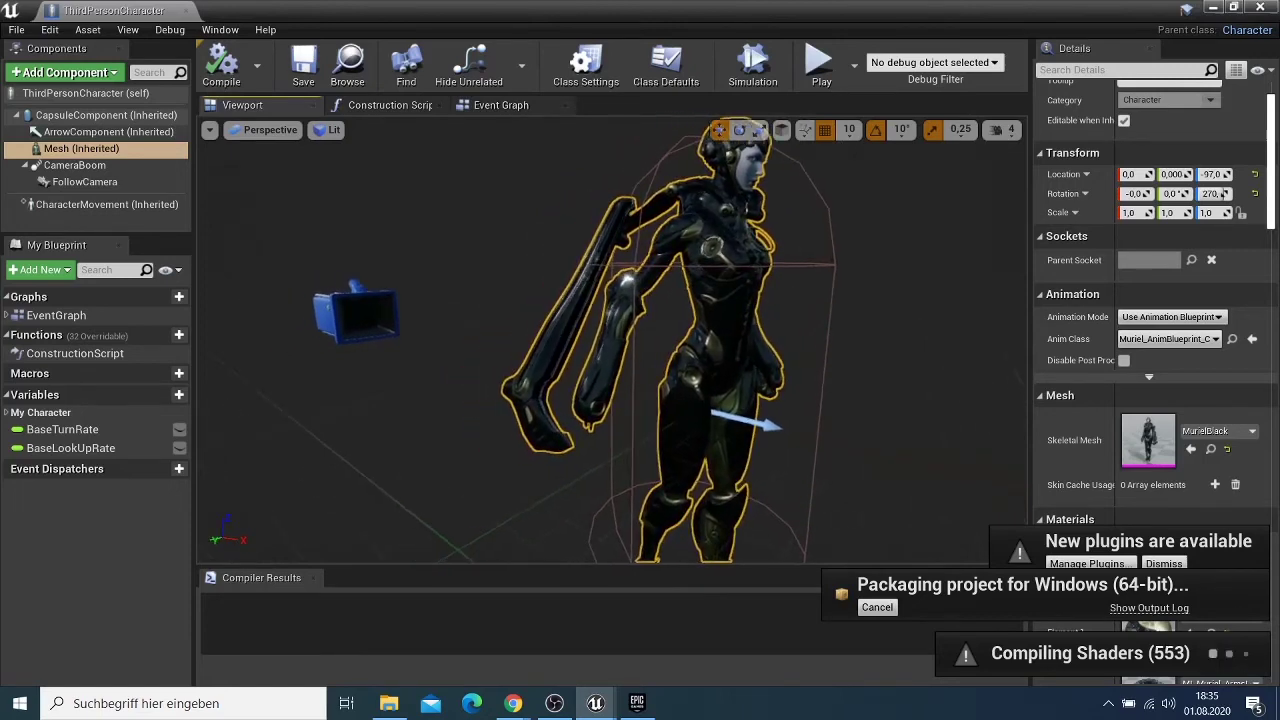
{"action": "key", "text": "Up"}
{"action": "key", "text": "Down"}
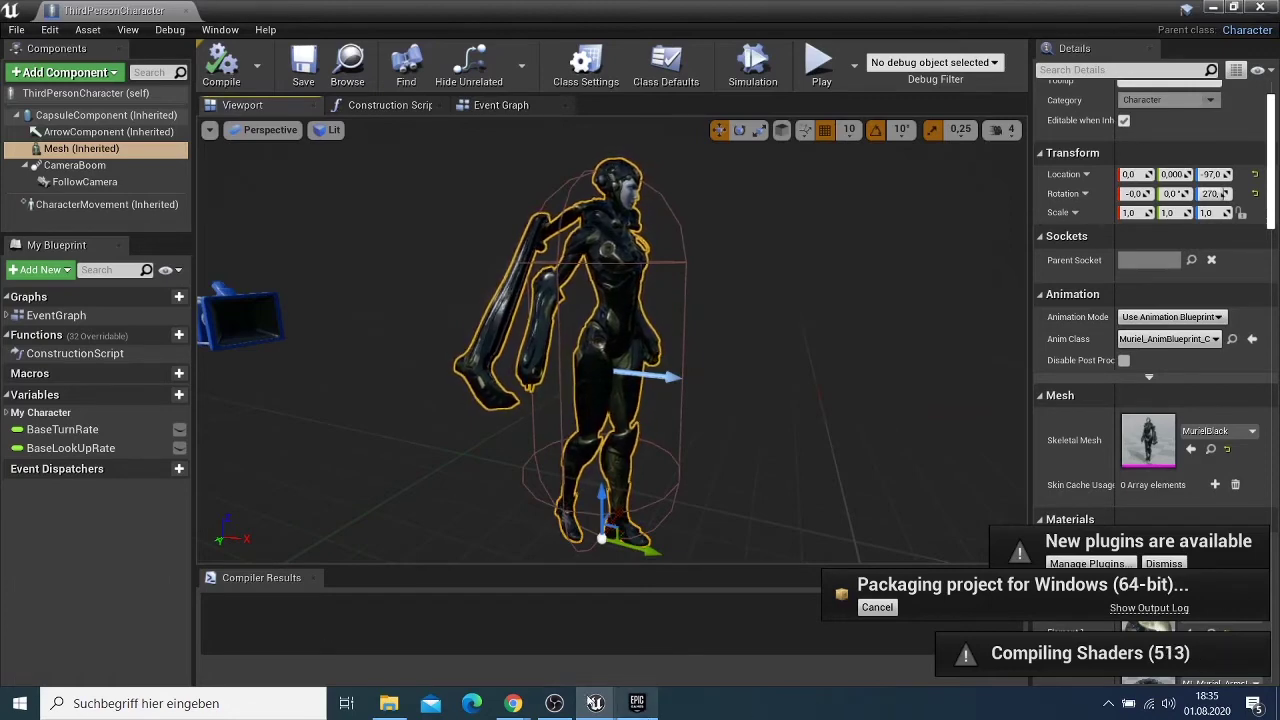
Switch to the Epic Games Launcher and show the free products in the Unreal Engine Marketplace.
{"action": "left_click", "coordinate": [637, 704]}
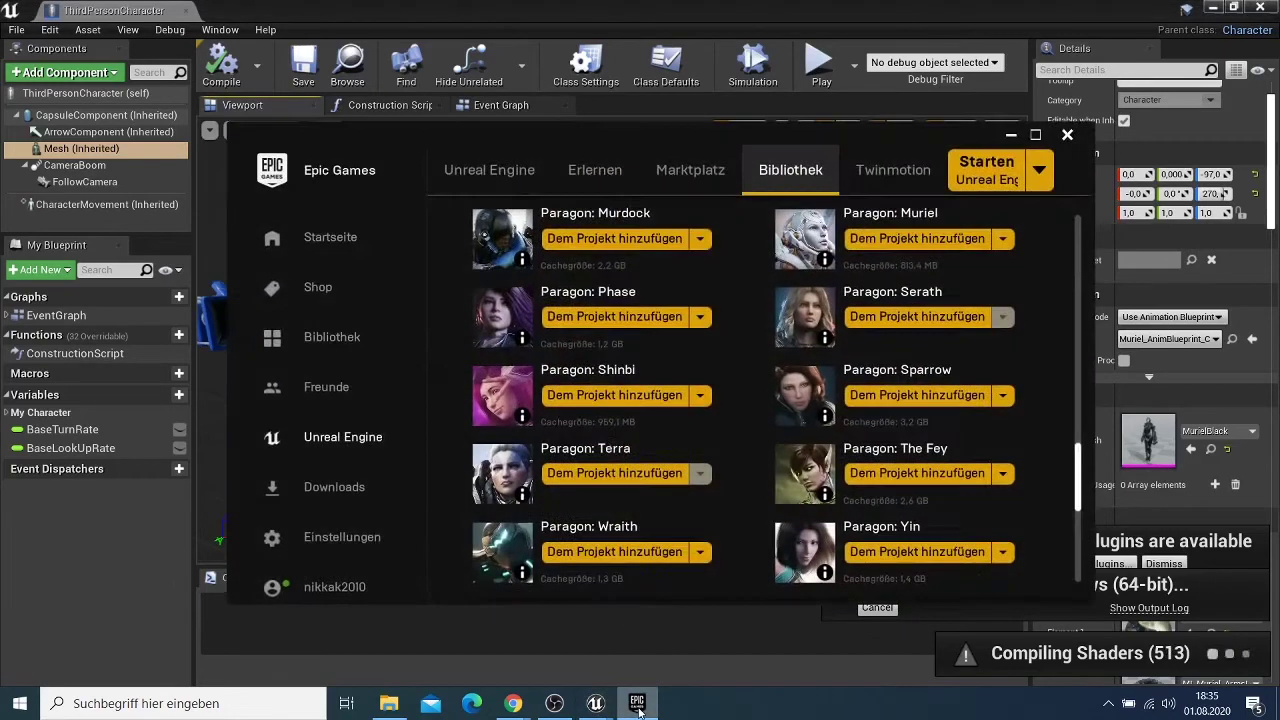
{"action": "left_click", "coordinate": [718, 176]}
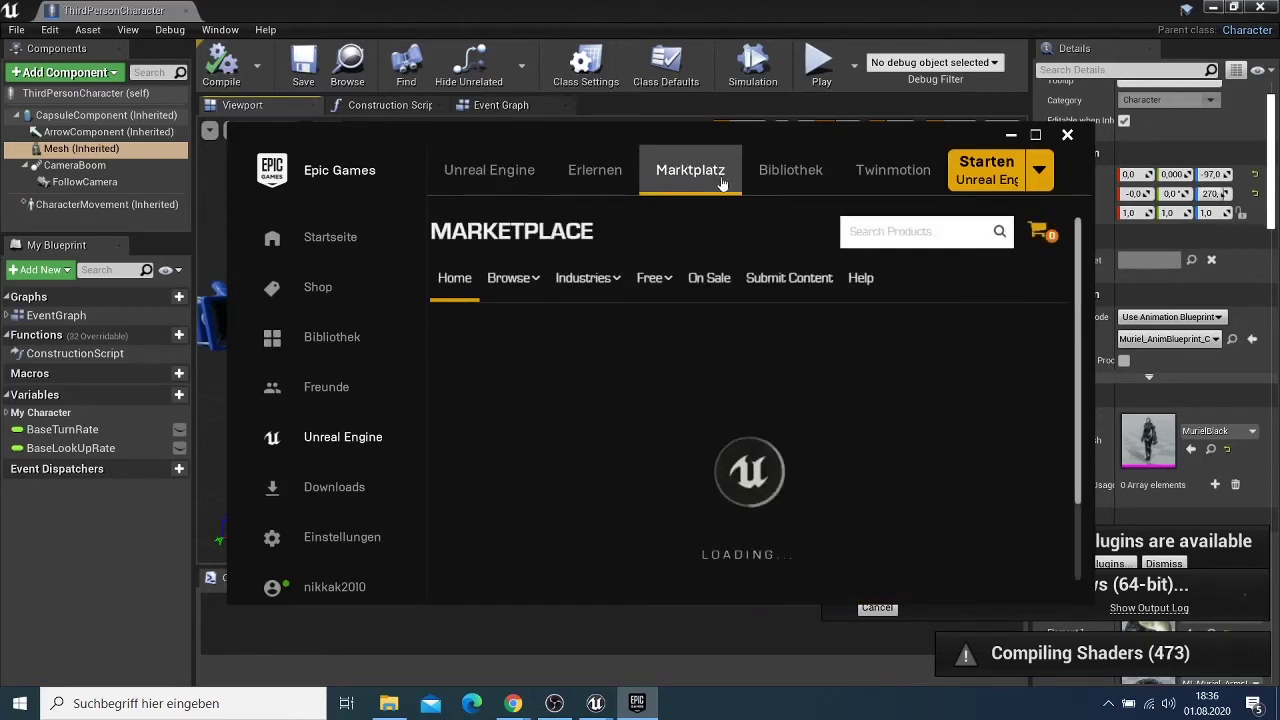
{"action": "left_click", "coordinate": [651, 286]}
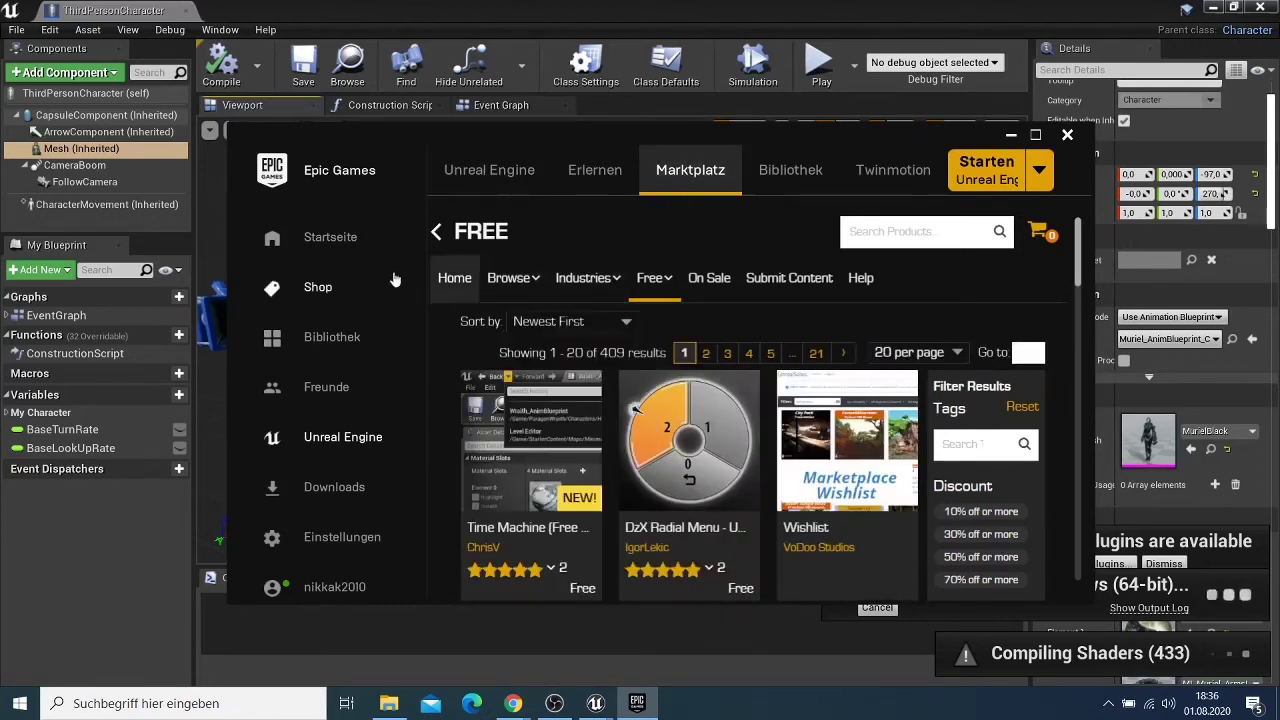
Return to the Marketplace home page and look through the Free For The Month products and Special Discounts.
{"action": "left_click", "coordinate": [444, 281]}
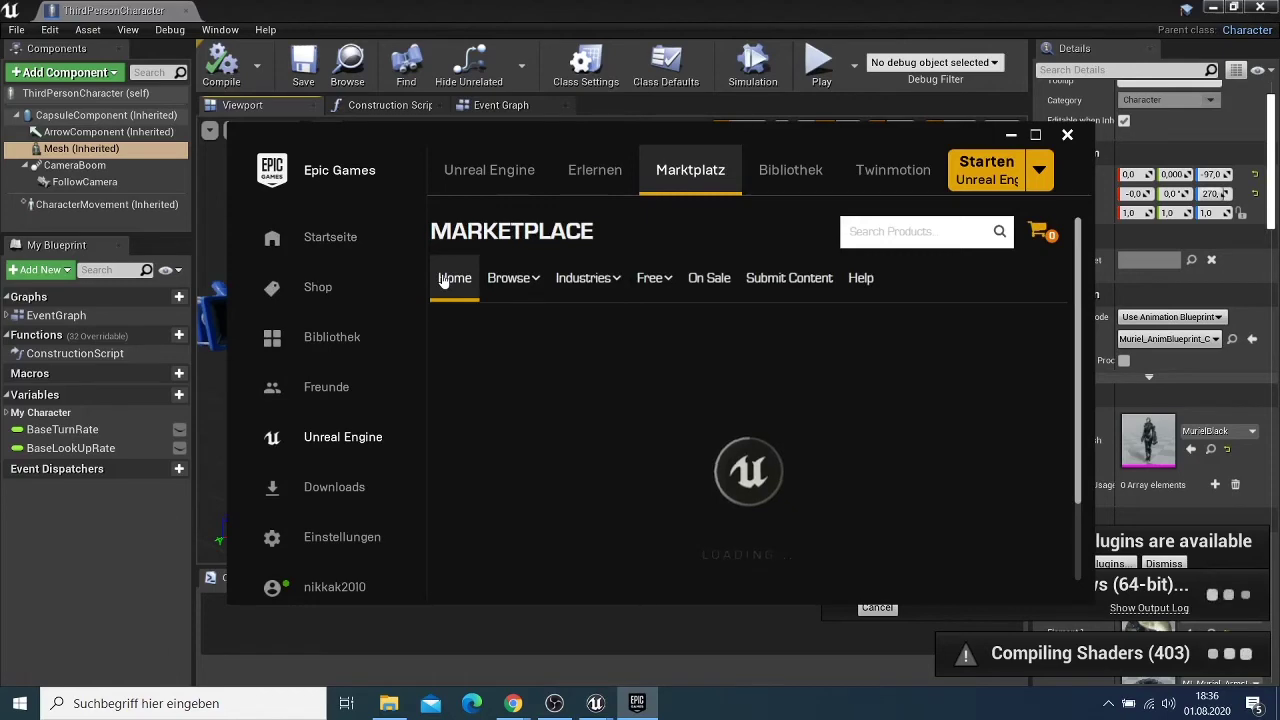
{"action": "scroll", "coordinate": [669, 368], "scroll_direction": "down", "scroll_amount": 4}
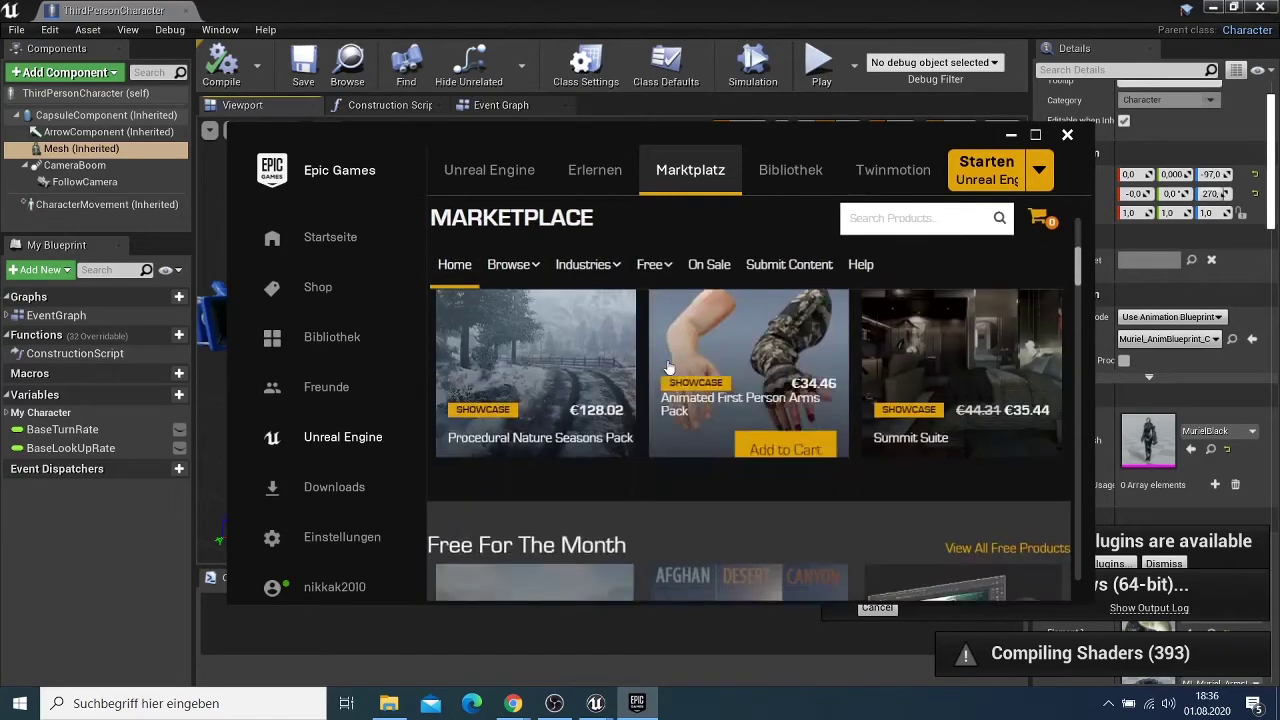
{"action": "scroll", "coordinate": [669, 368], "scroll_direction": "down", "scroll_amount": 3}
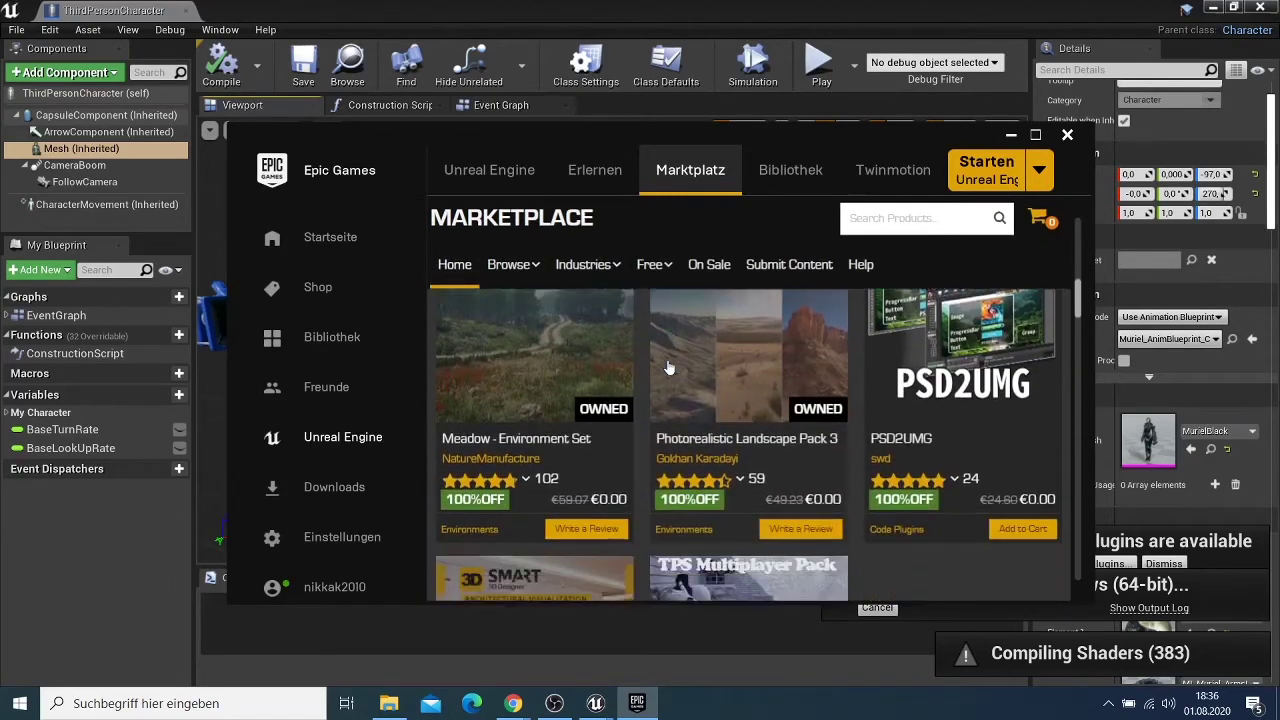
{"action": "scroll", "coordinate": [669, 368], "scroll_direction": "down", "scroll_amount": 2}
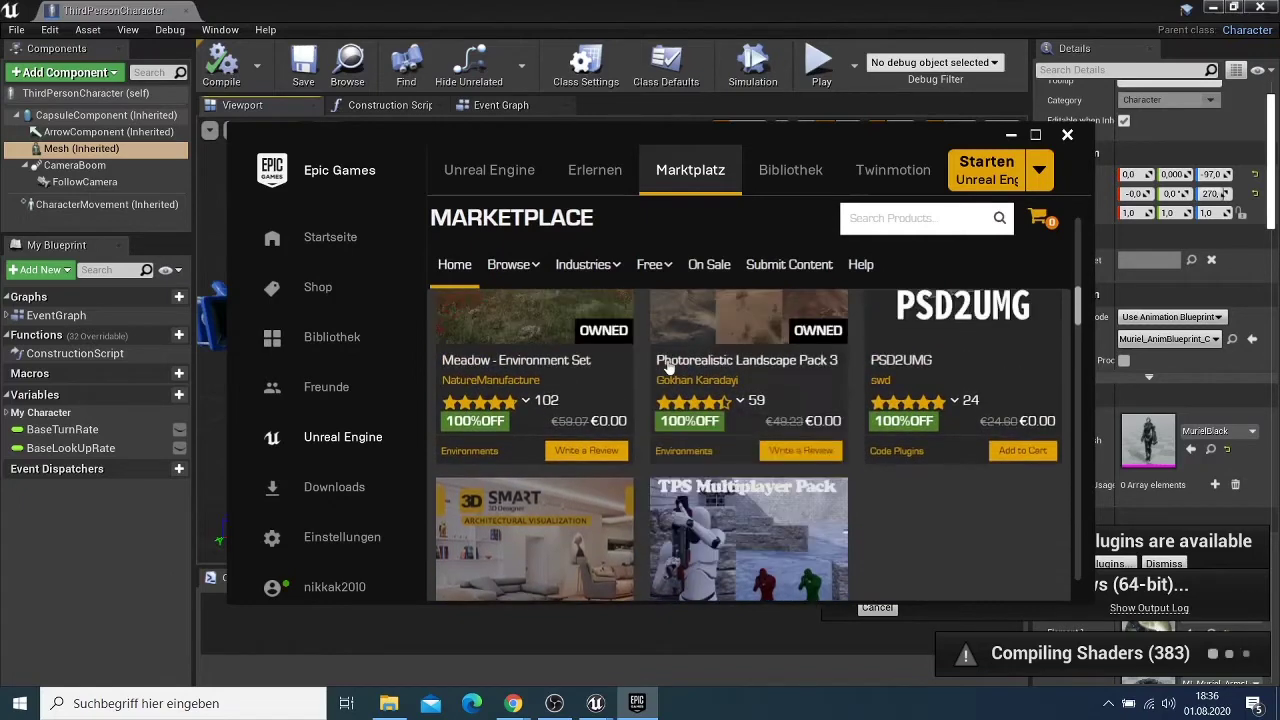
{"action": "scroll", "coordinate": [669, 368], "scroll_direction": "up", "scroll_amount": 2}
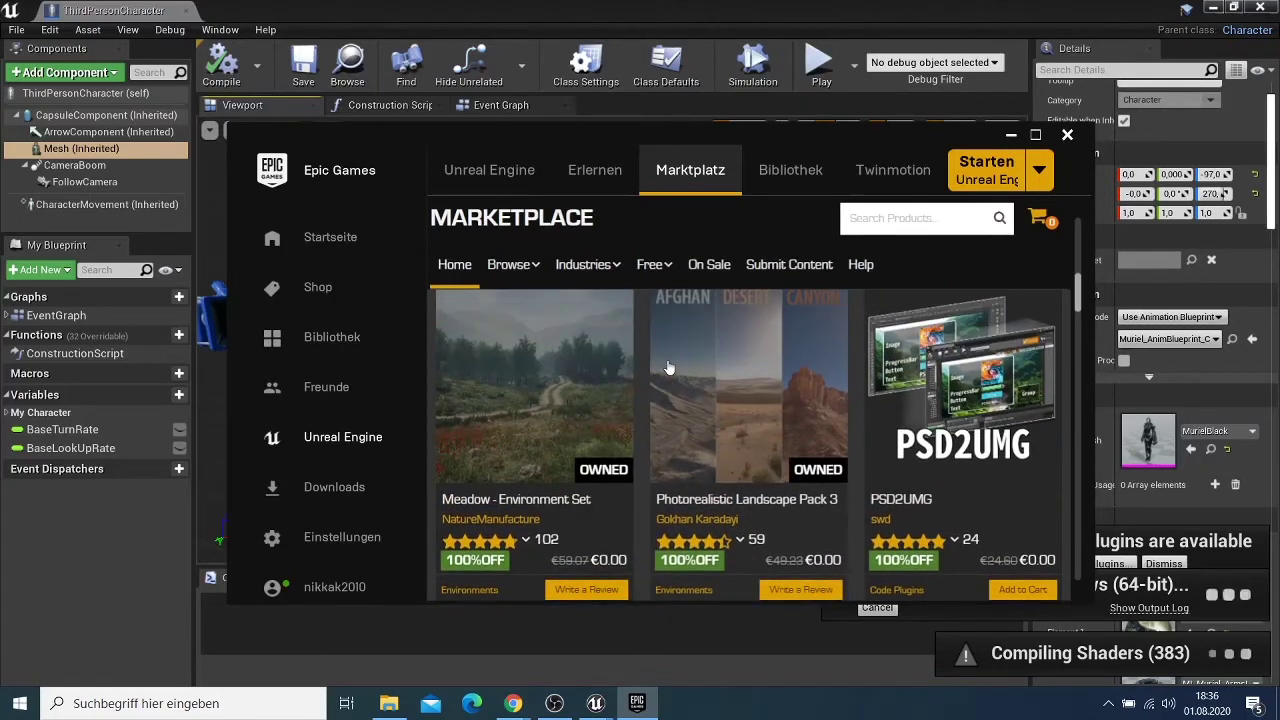
{"action": "scroll", "coordinate": [669, 368], "scroll_direction": "up", "scroll_amount": 2}
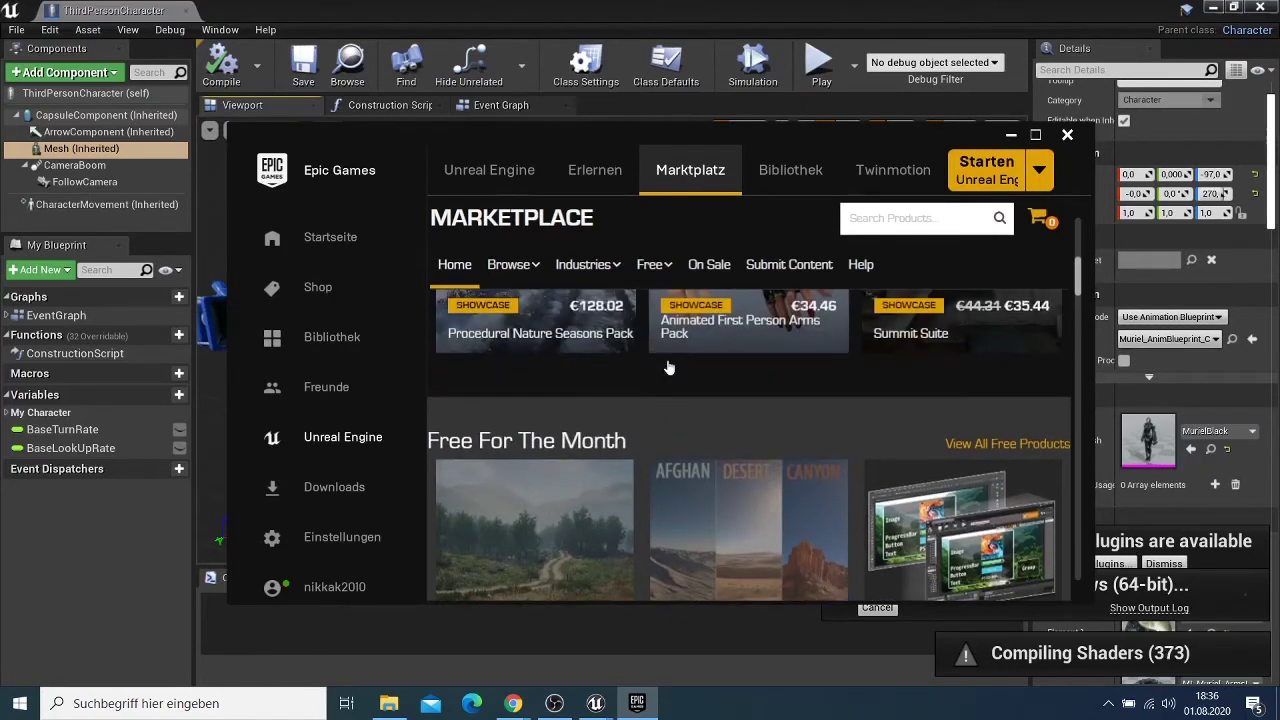
{"action": "scroll", "coordinate": [669, 368], "scroll_direction": "up", "scroll_amount": 1}
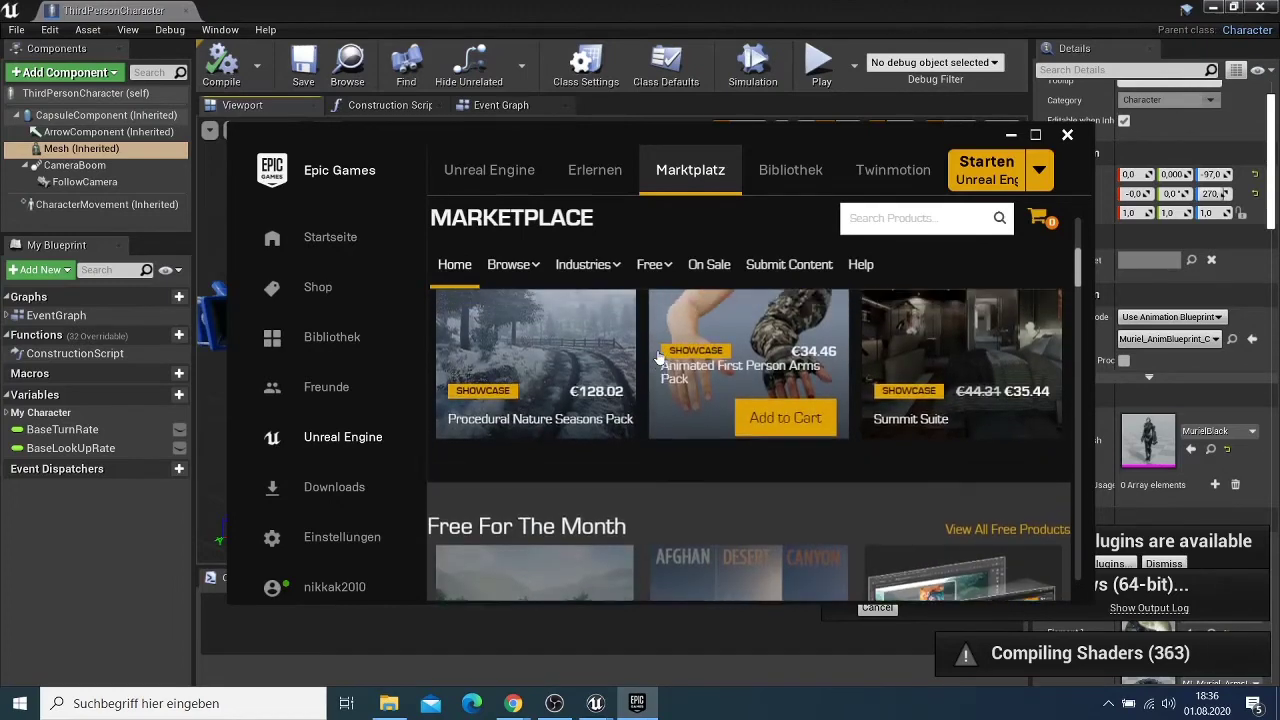
{"action": "scroll", "coordinate": [658, 357], "scroll_direction": "down", "scroll_amount": 3}
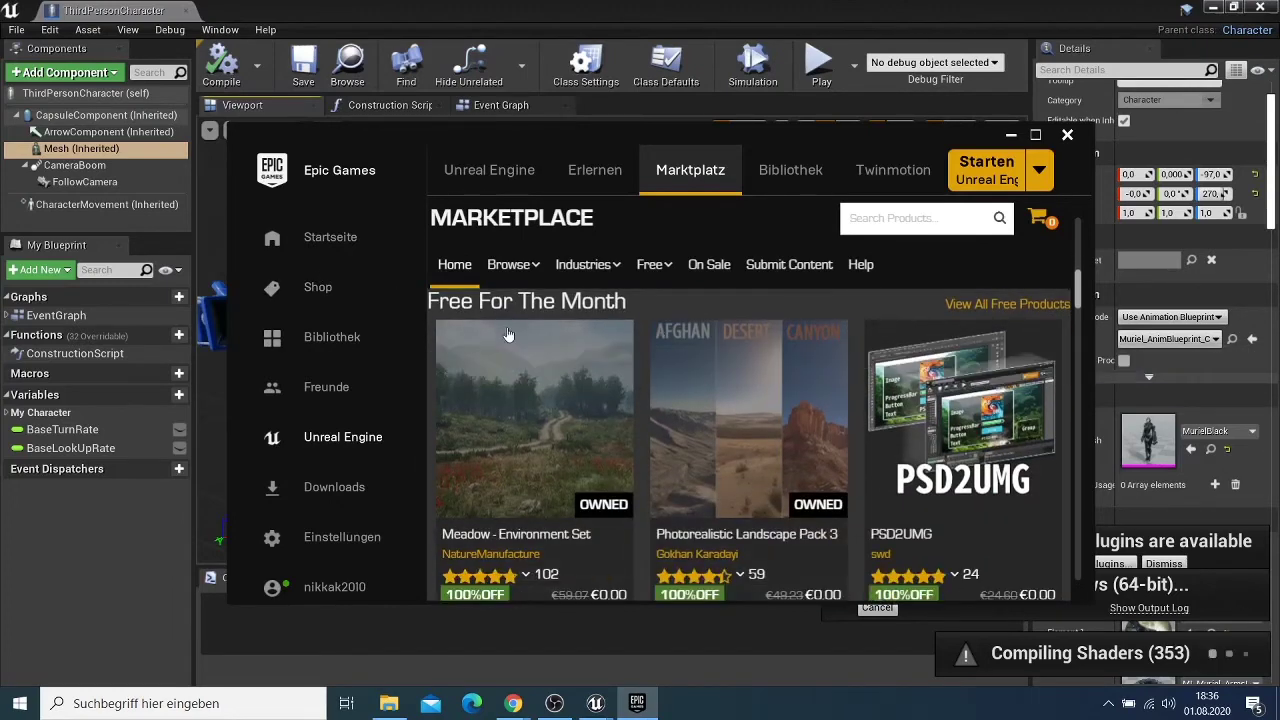
{"action": "scroll", "coordinate": [646, 397], "scroll_direction": "down", "scroll_amount": 3}
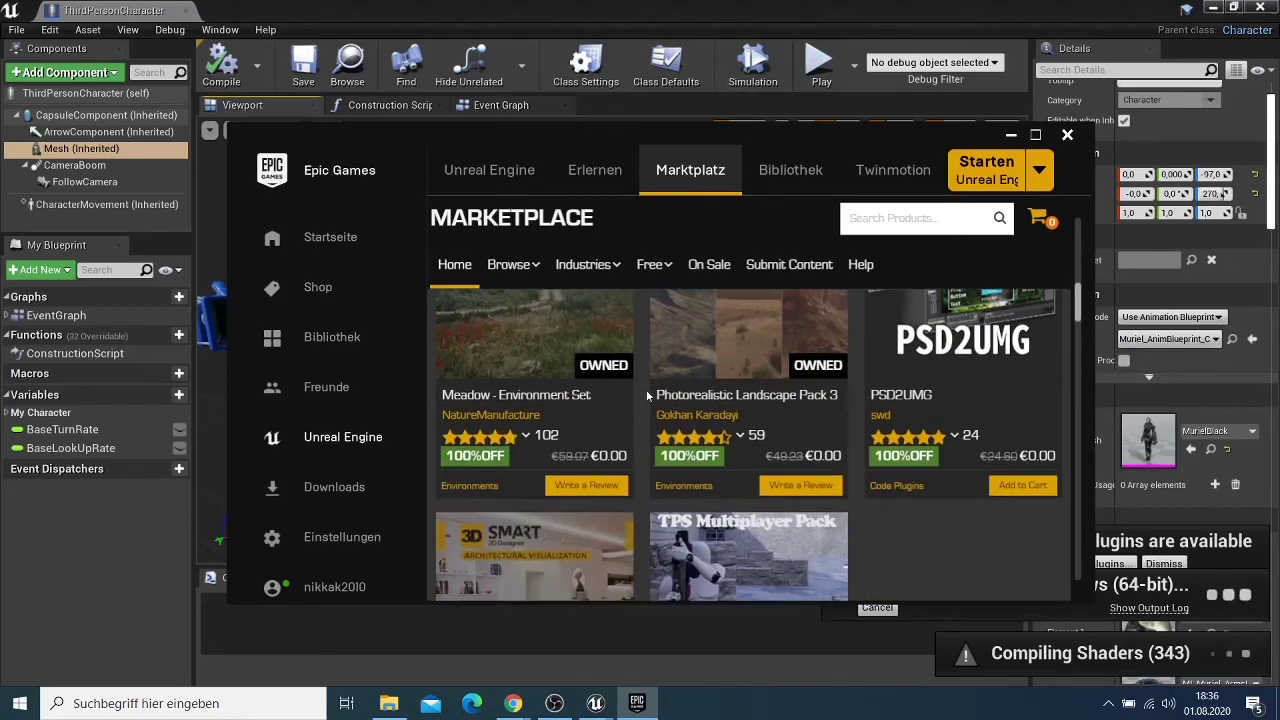
{"action": "scroll", "coordinate": [646, 397], "scroll_direction": "up", "scroll_amount": 3}
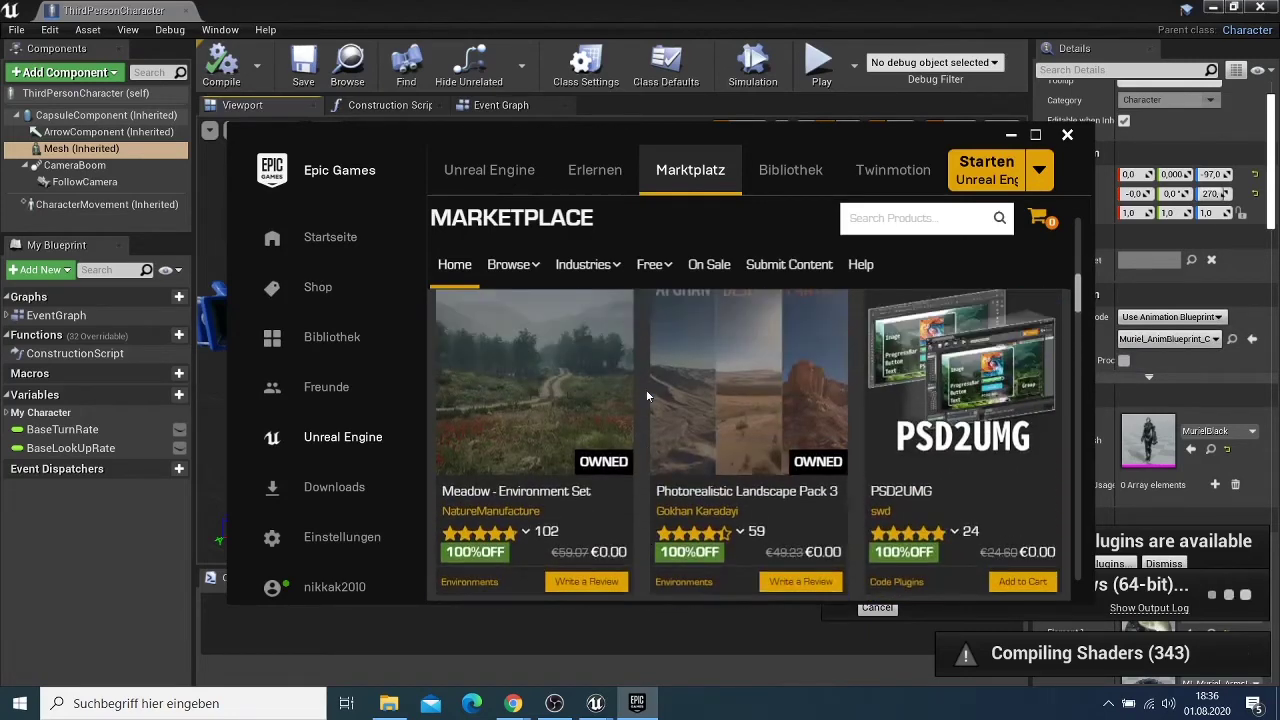
{"action": "scroll", "coordinate": [646, 397], "scroll_direction": "down", "scroll_amount": 6}
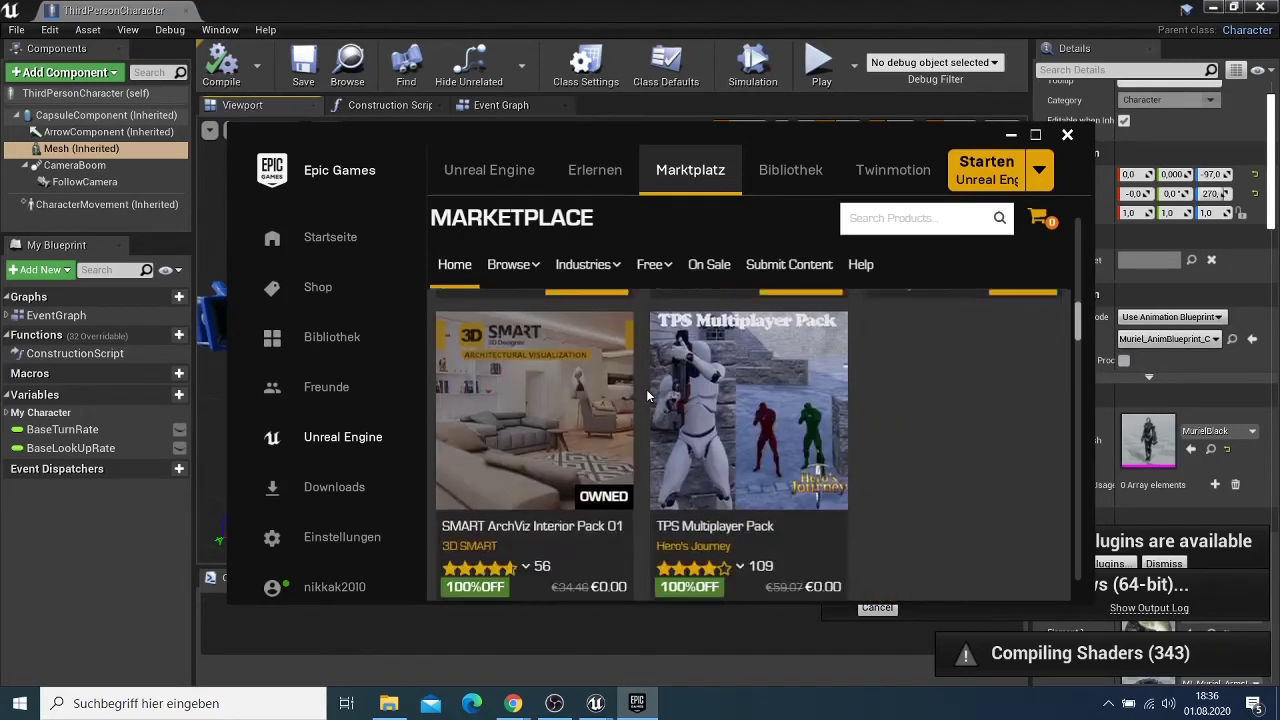
{"action": "scroll", "coordinate": [646, 397], "scroll_direction": "down", "scroll_amount": 2}
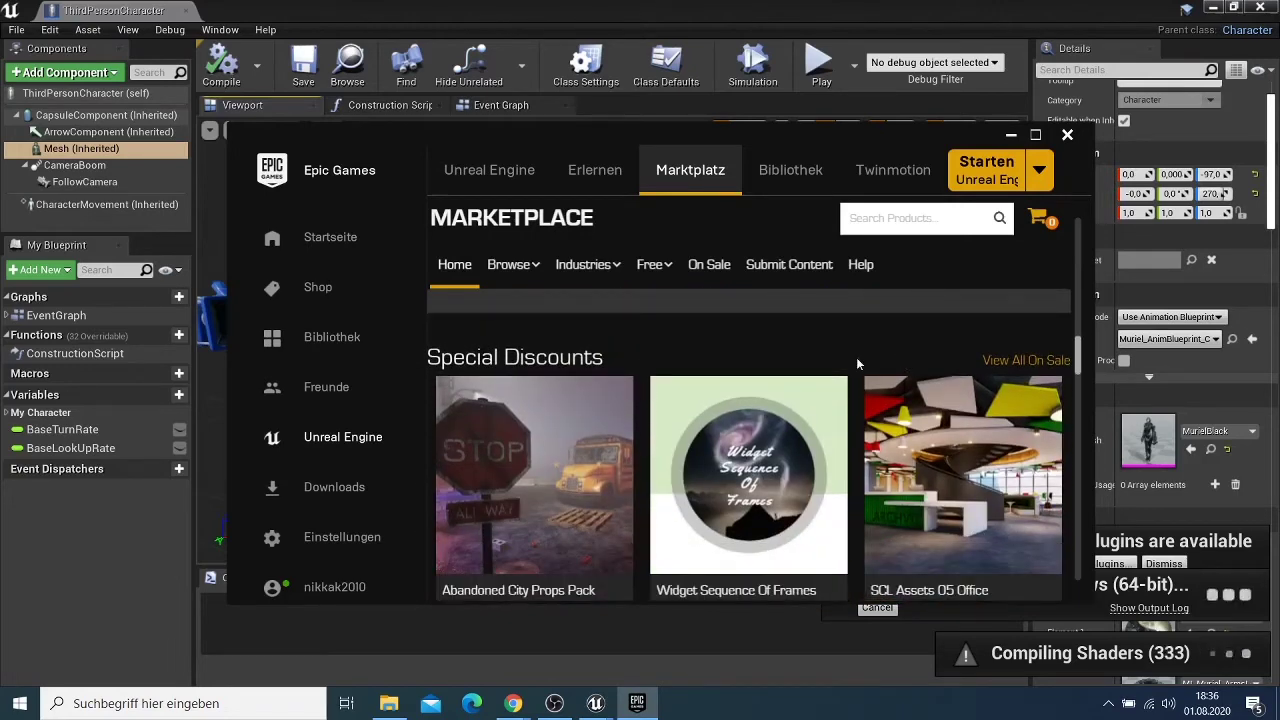
{"action": "scroll", "coordinate": [856, 360], "scroll_direction": "up", "scroll_amount": 3}
{"action": "scroll", "coordinate": [857, 364], "scroll_direction": "up", "scroll_amount": 3}
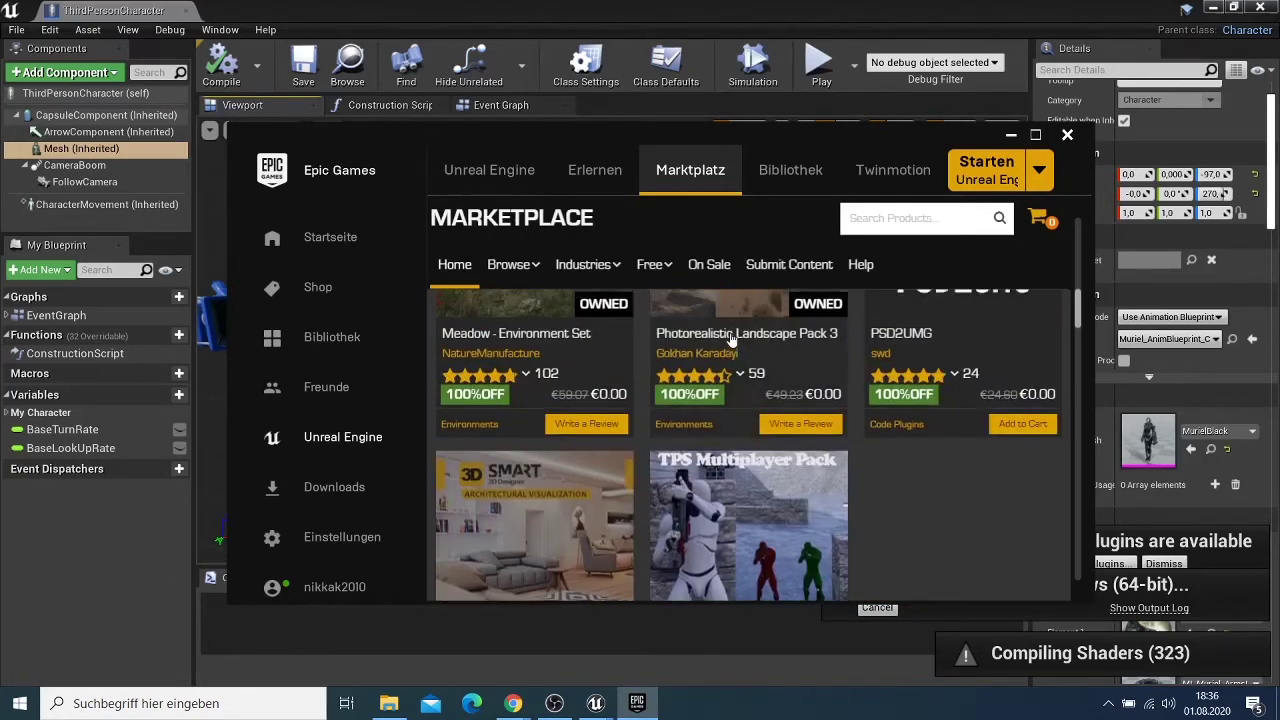
Look through the owned assets and projects in the launcher's library, then minimize it and return to the ThirdPersonCharacter viewport.
{"action": "left_click", "coordinate": [790, 170]}
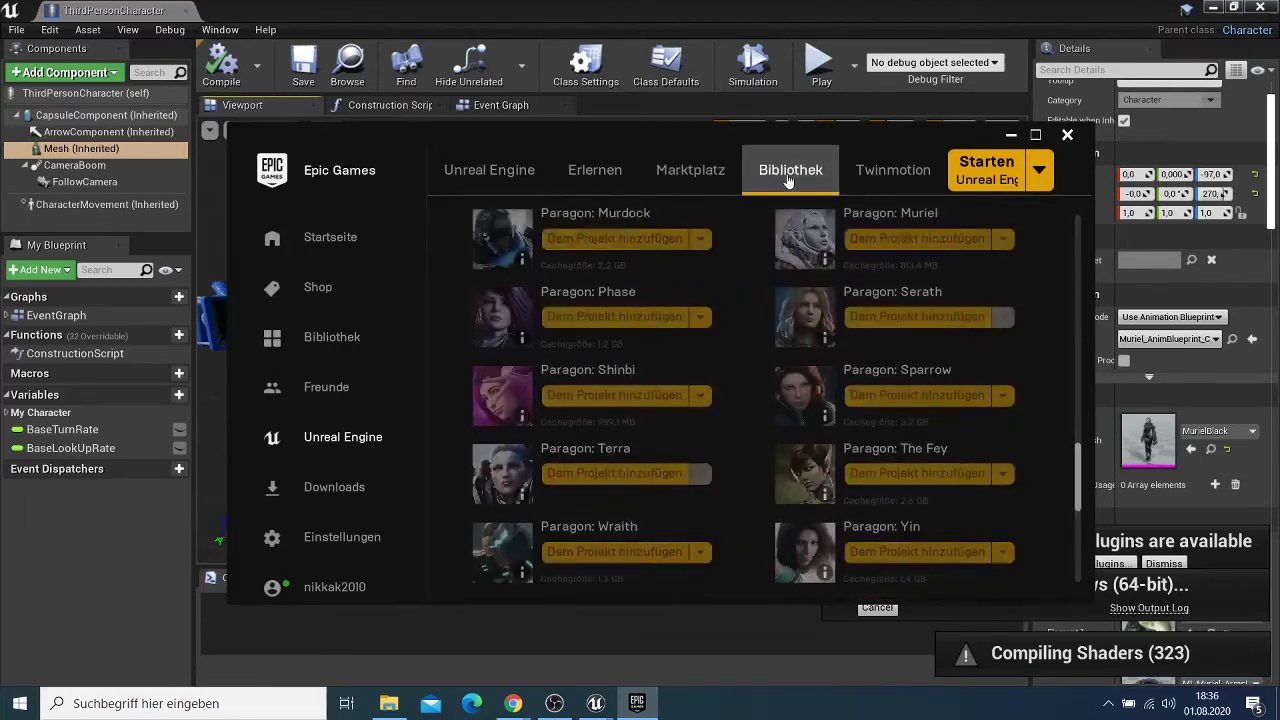
{"action": "scroll", "coordinate": [700, 280], "scroll_direction": "up", "scroll_amount": 10}
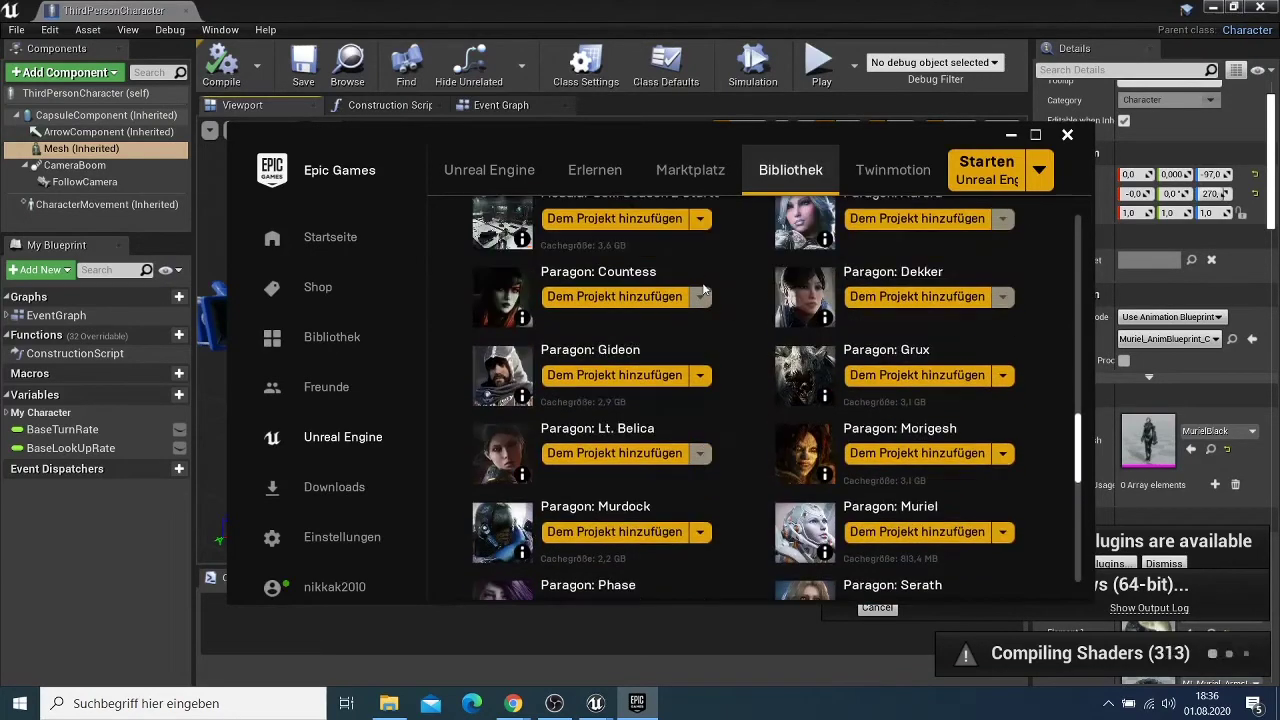
{"action": "scroll", "coordinate": [702, 282], "scroll_direction": "up", "scroll_amount": 5}
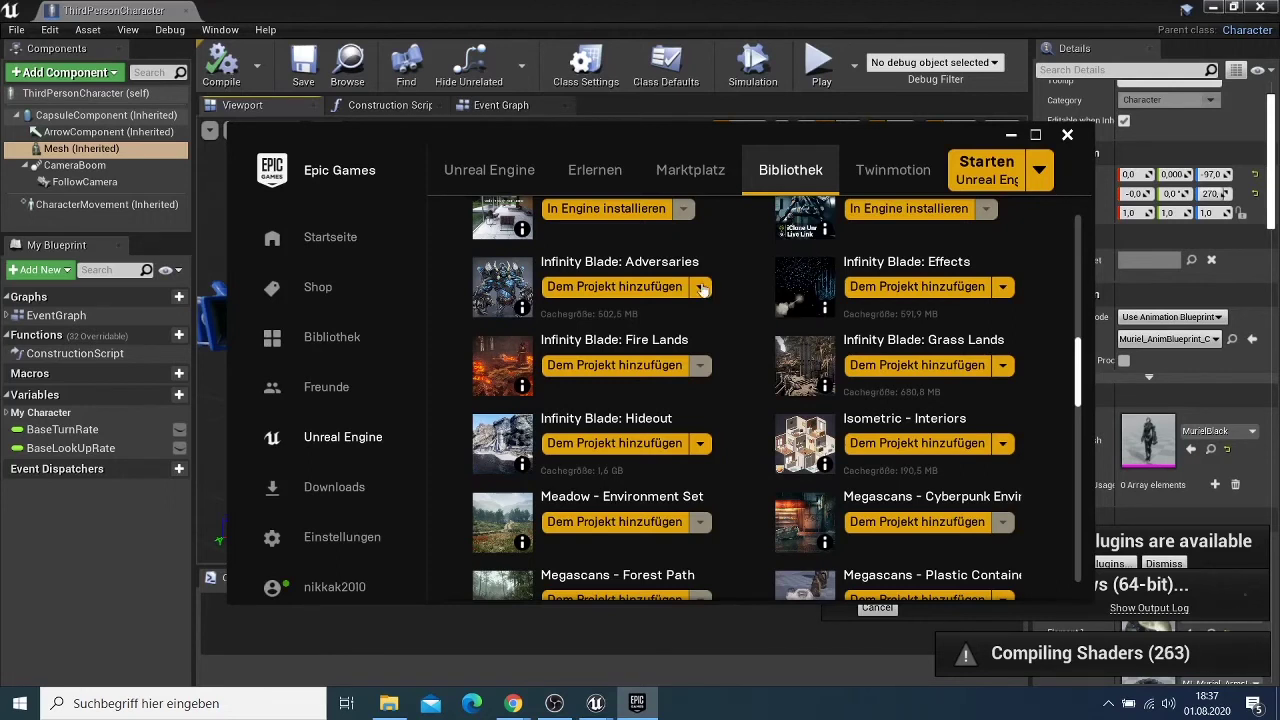
{"action": "scroll", "coordinate": [703, 288], "scroll_direction": "up", "scroll_amount": 5}
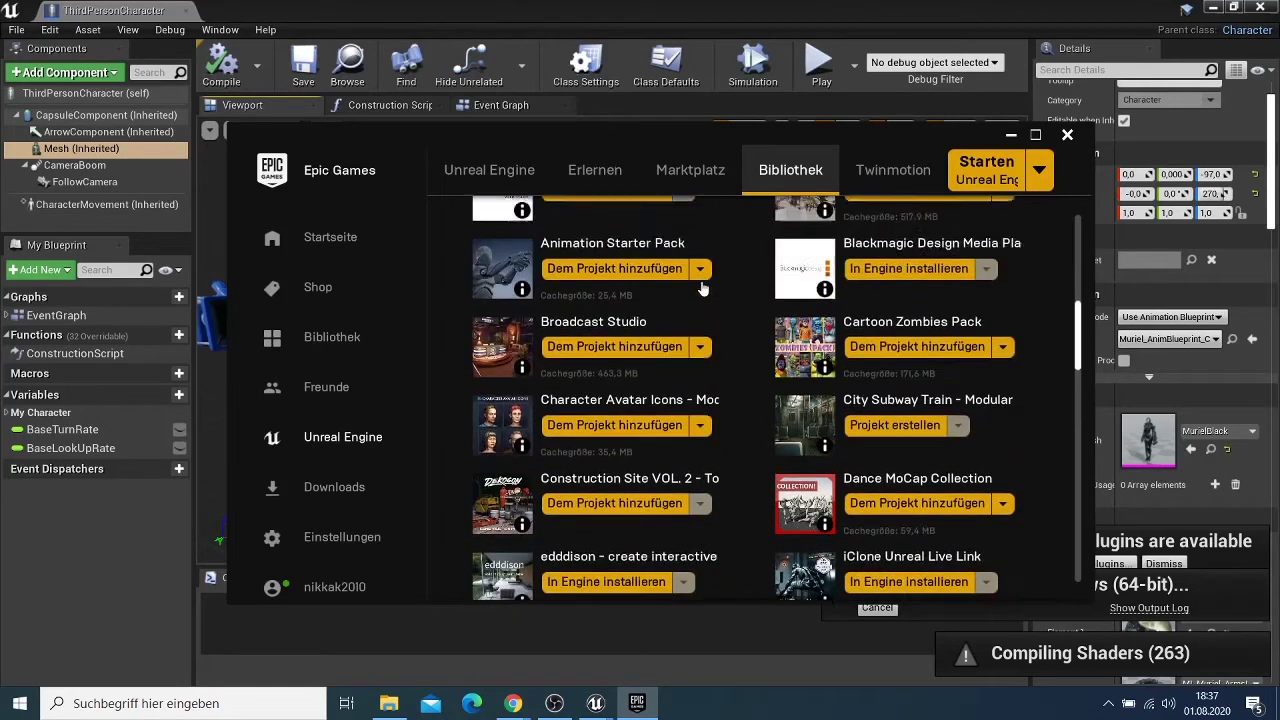
{"action": "scroll", "coordinate": [703, 288], "scroll_direction": "up", "scroll_amount": 8}
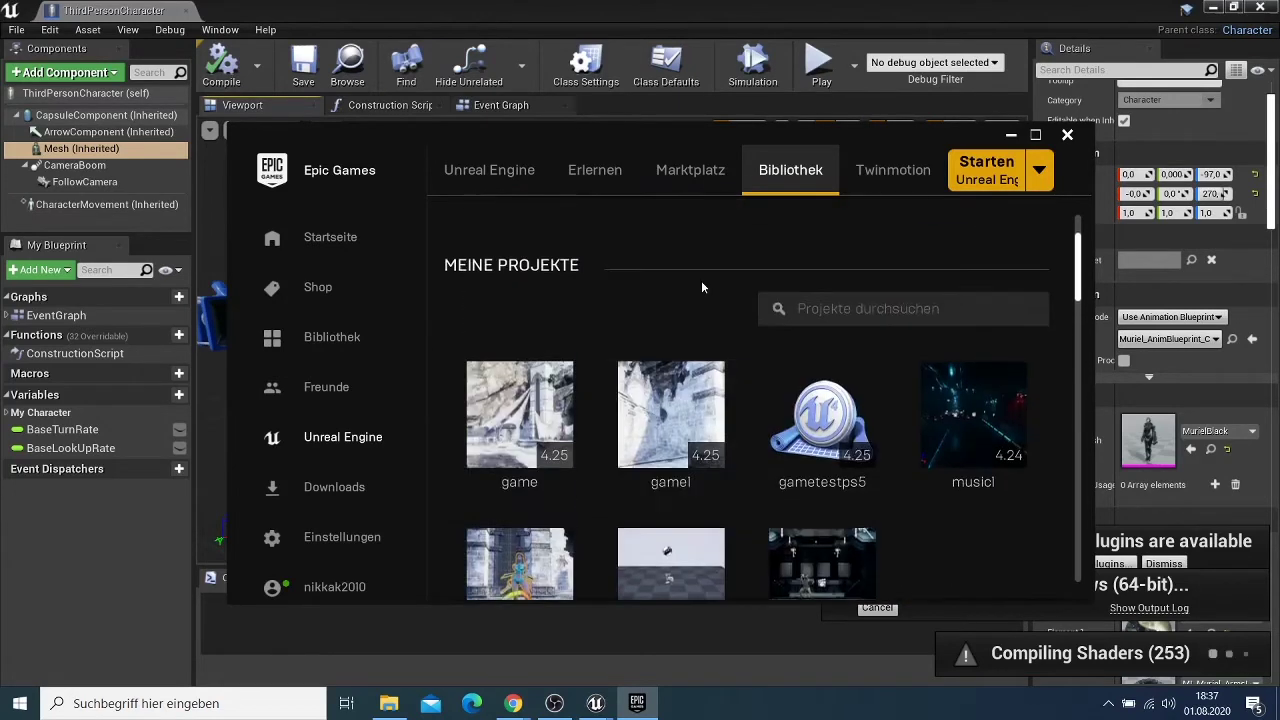
{"action": "left_click", "coordinate": [1011, 137]}
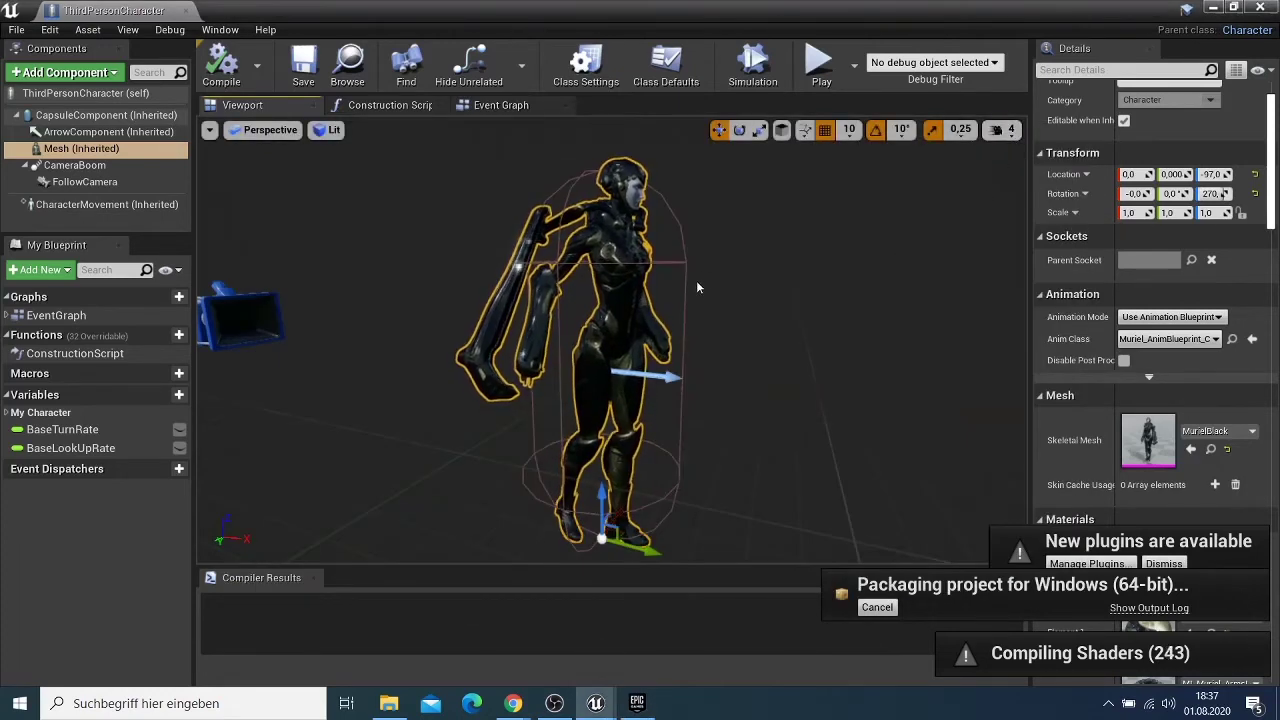
{"action": "left_click_drag", "start_coordinate": [612, 340], "coordinate": [600, 376]}
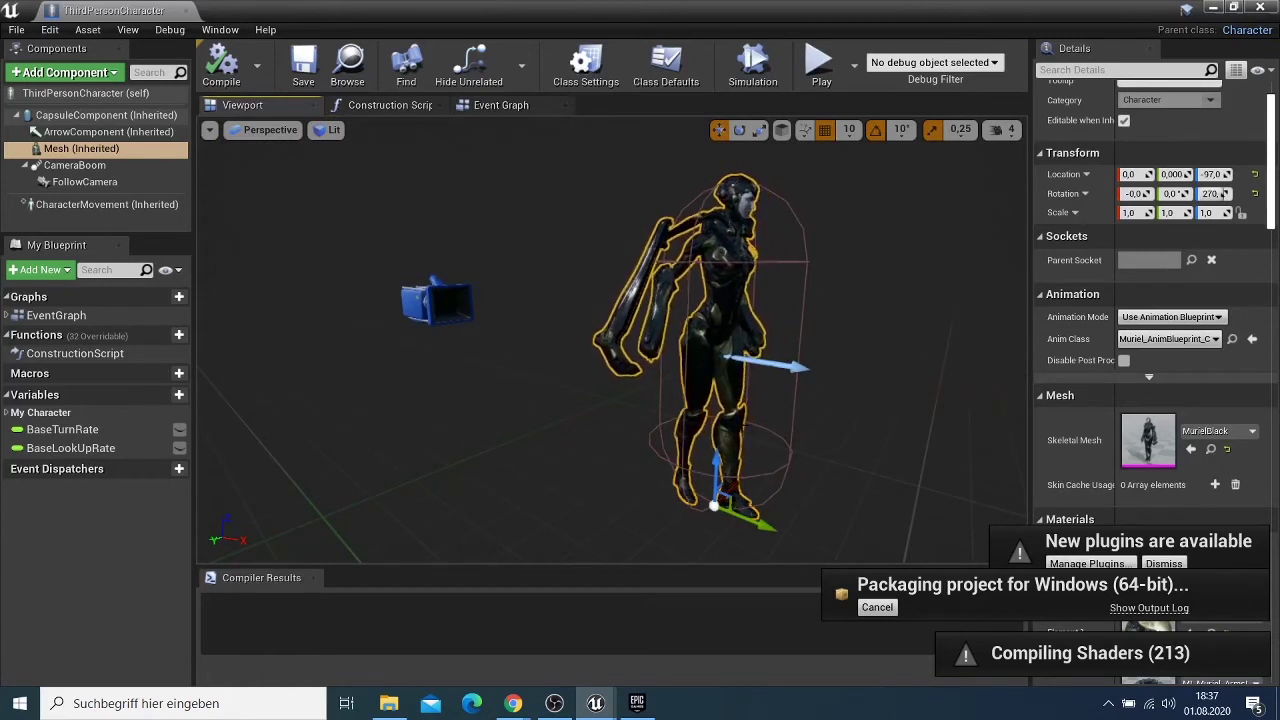
Take a last look at the Muriel mesh and close the ThirdPersonCharacter blueprint editor.
{"action": "left_click_drag", "start_coordinate": [543, 360], "coordinate": [583, 387]}
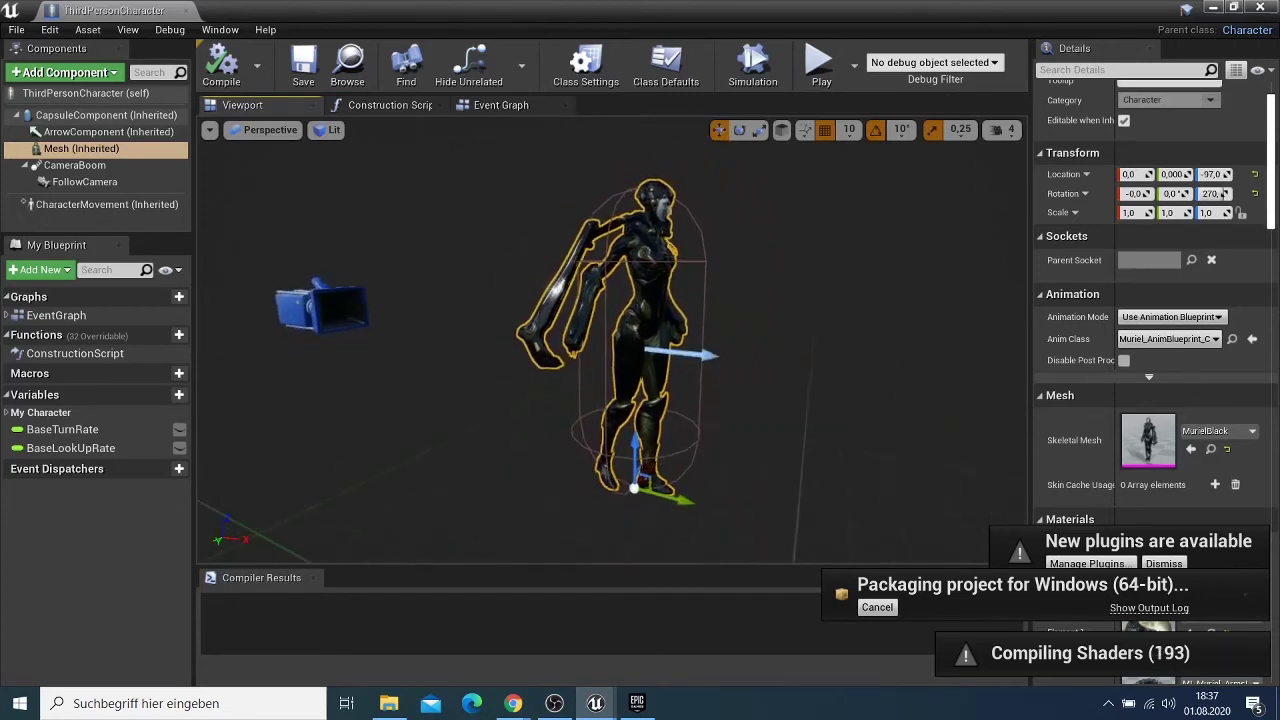
{"action": "mouse_move", "coordinate": [714, 375]}
{"action": "left_mouse_down"}
{"action": "mouse_move", "coordinate": [677, 391]}
{"action": "mouse_move", "coordinate": [767, 378]}
{"action": "mouse_move", "coordinate": [698, 376]}
{"action": "left_mouse_up"}
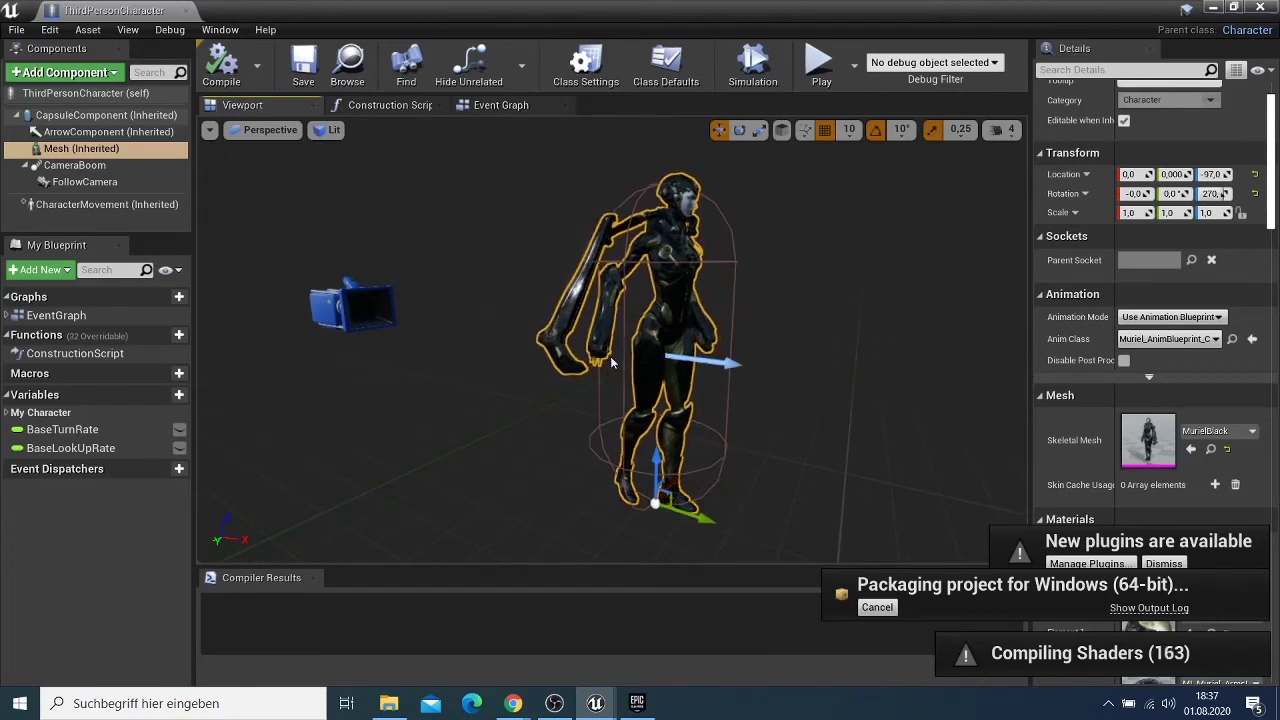
{"action": "scroll", "coordinate": [1128, 453], "scroll_direction": "down", "scroll_amount": 2}
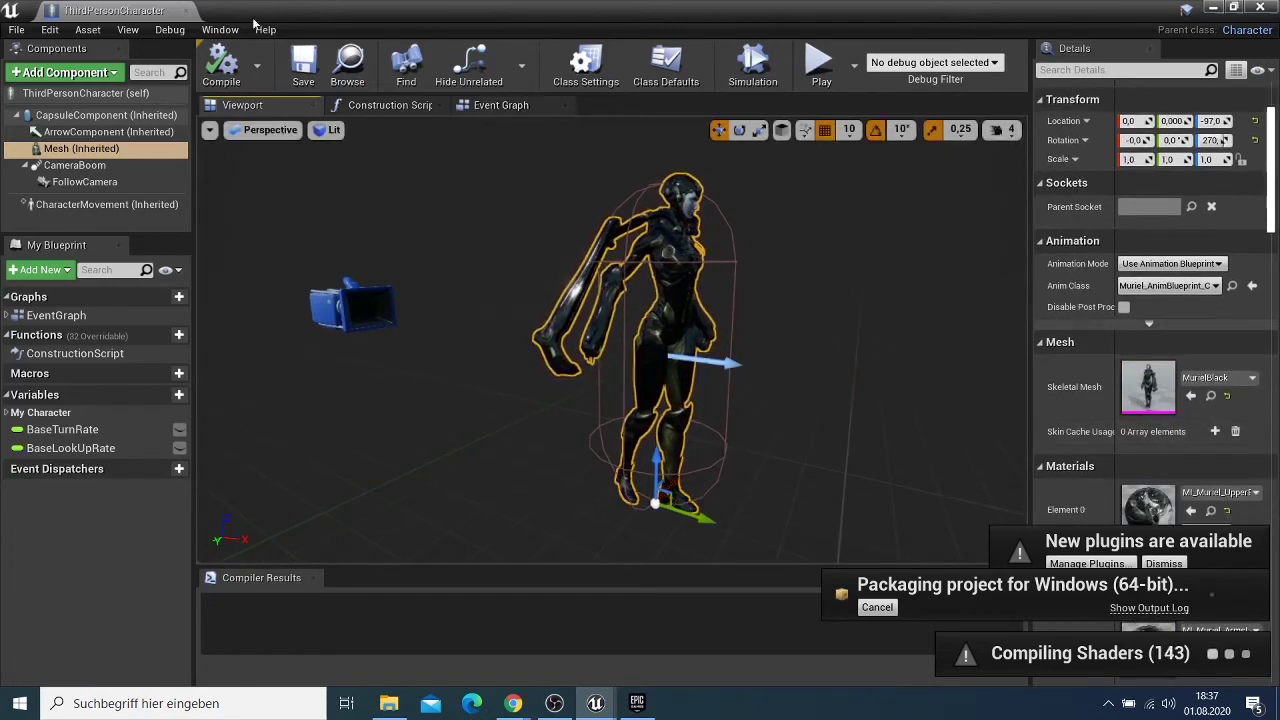
{"action": "left_click", "coordinate": [189, 11]}
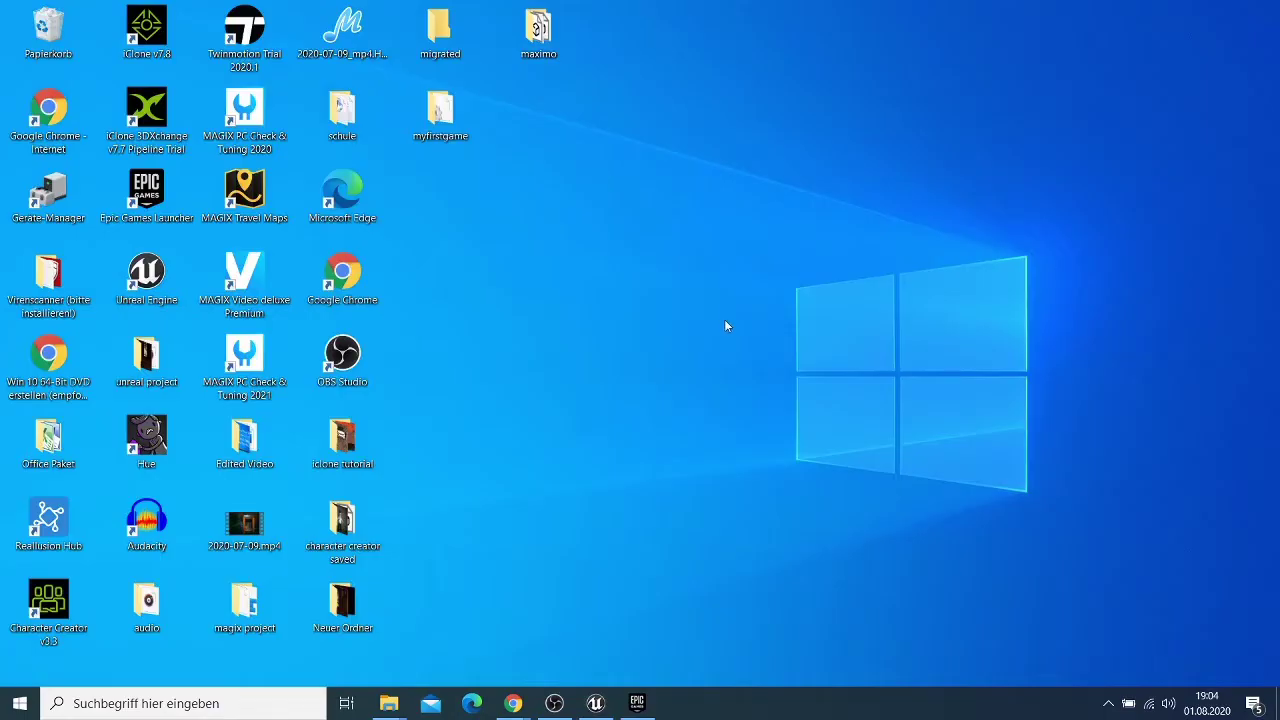
Minimize the Unreal editor, launch gametestps5.exe from WindowsNoEditor in the desktop's myfirstgame folder, and allow UE4 through the firewall.
{"action": "left_click", "coordinate": [596, 703]}
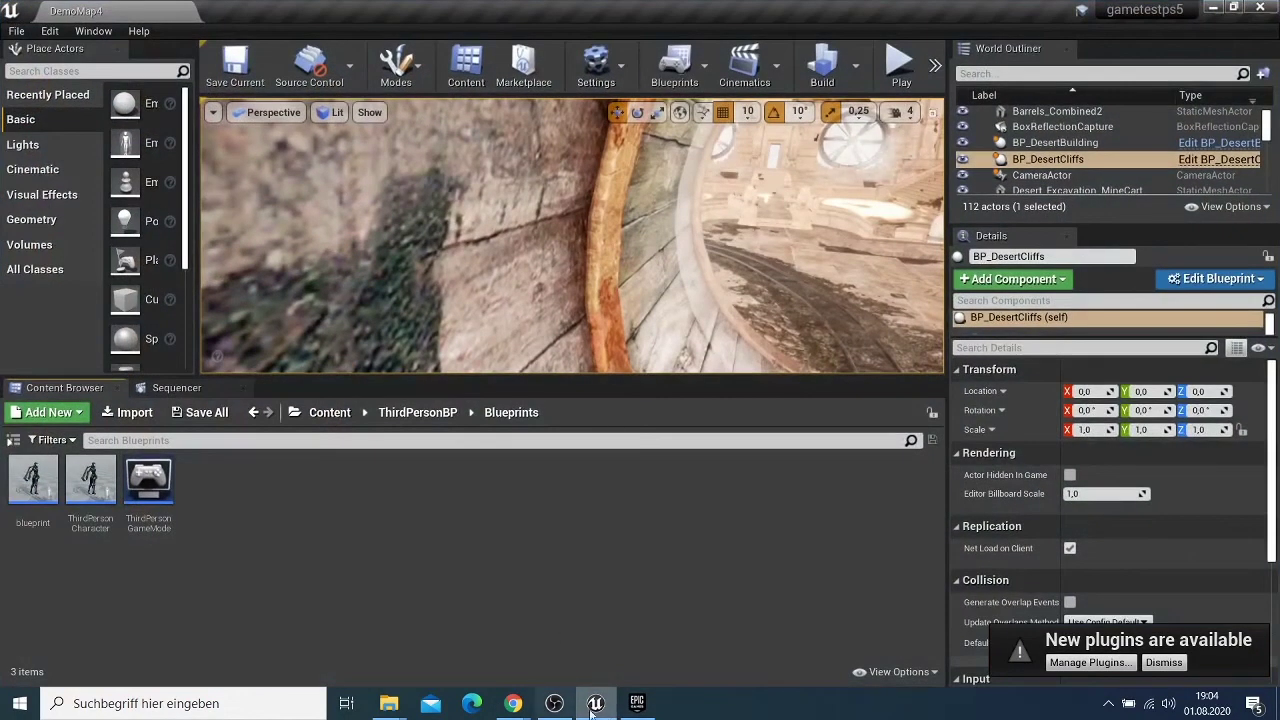
{"action": "left_click", "coordinate": [1215, 7]}
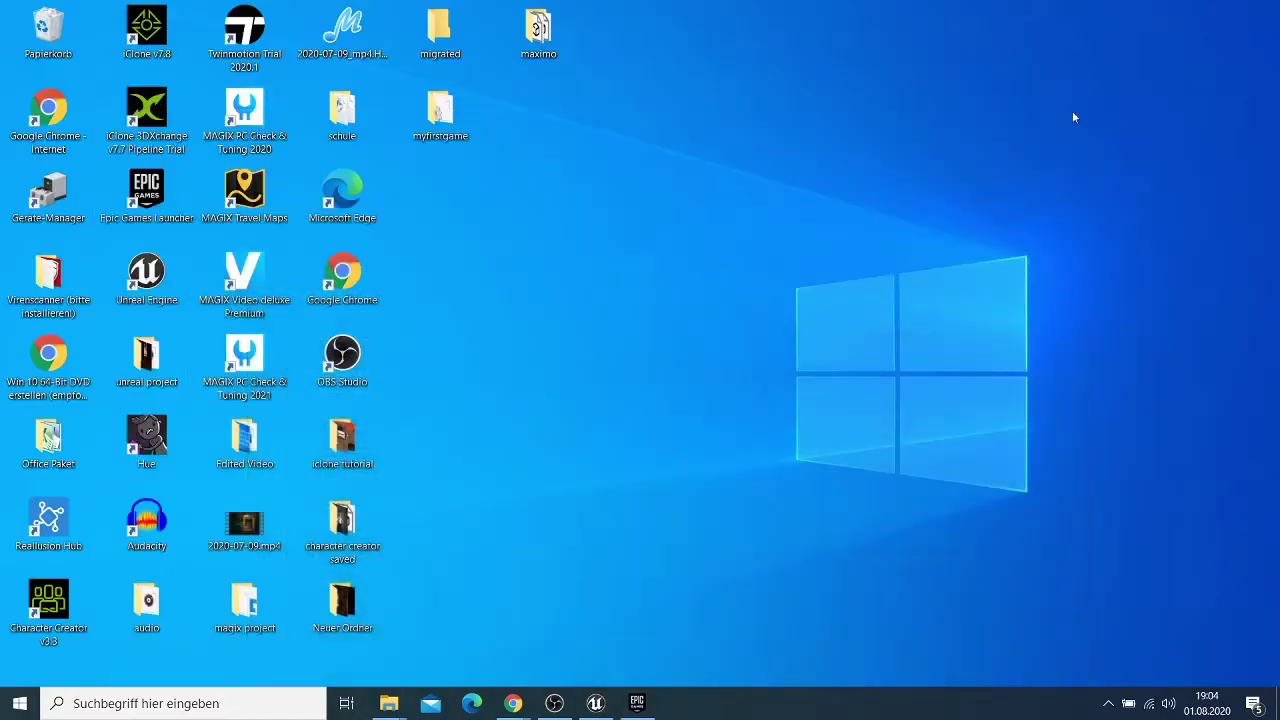
{"action": "double_click", "coordinate": [452, 124]}
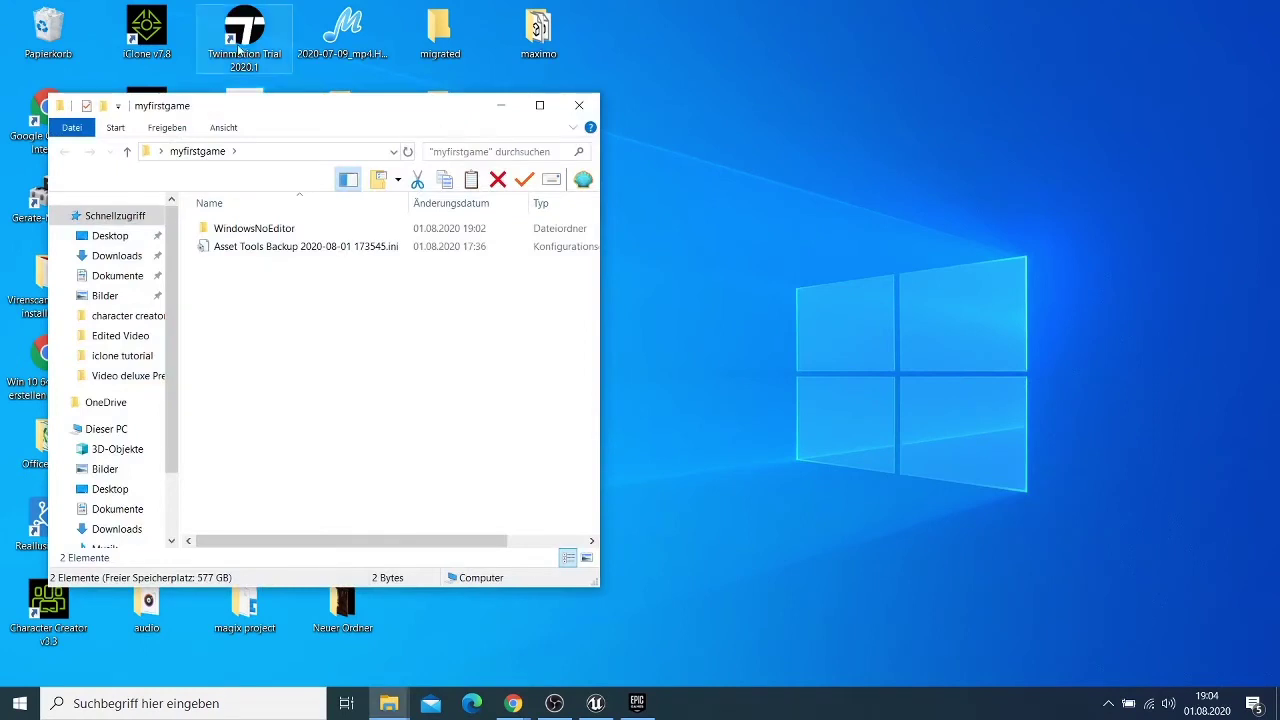
{"action": "double_click", "coordinate": [257, 231]}
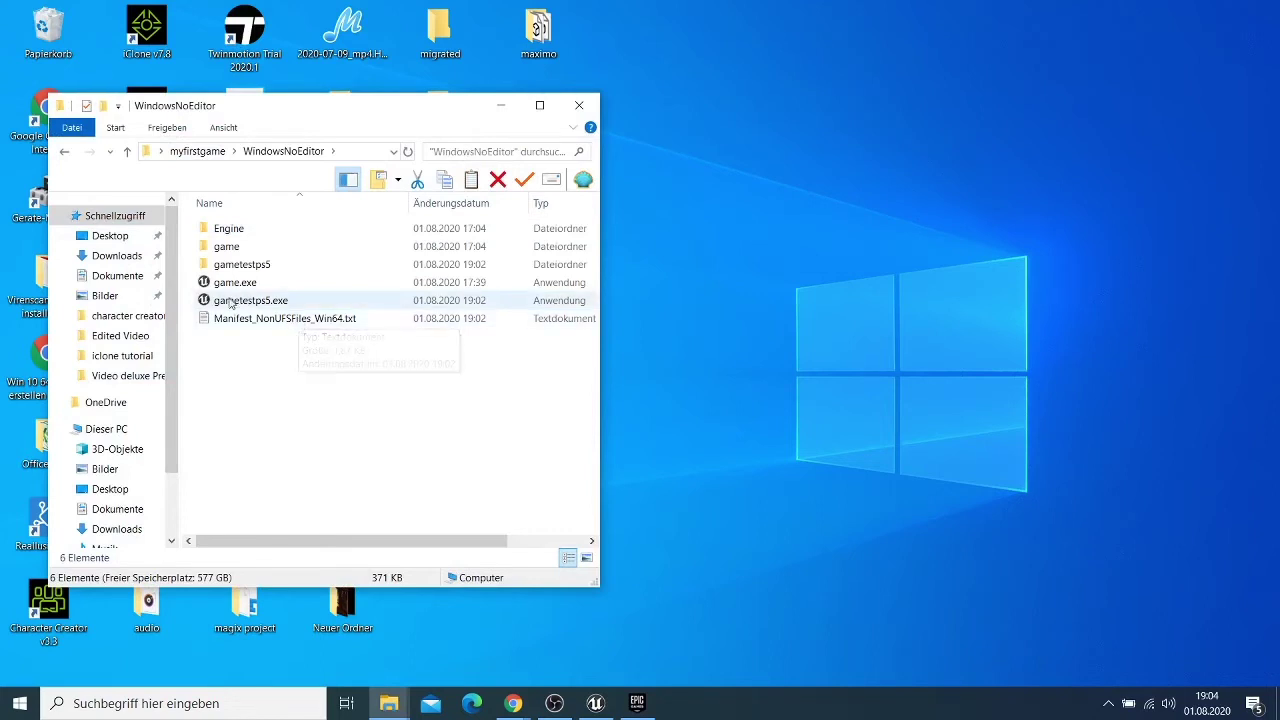
{"action": "left_click", "coordinate": [258, 308]}
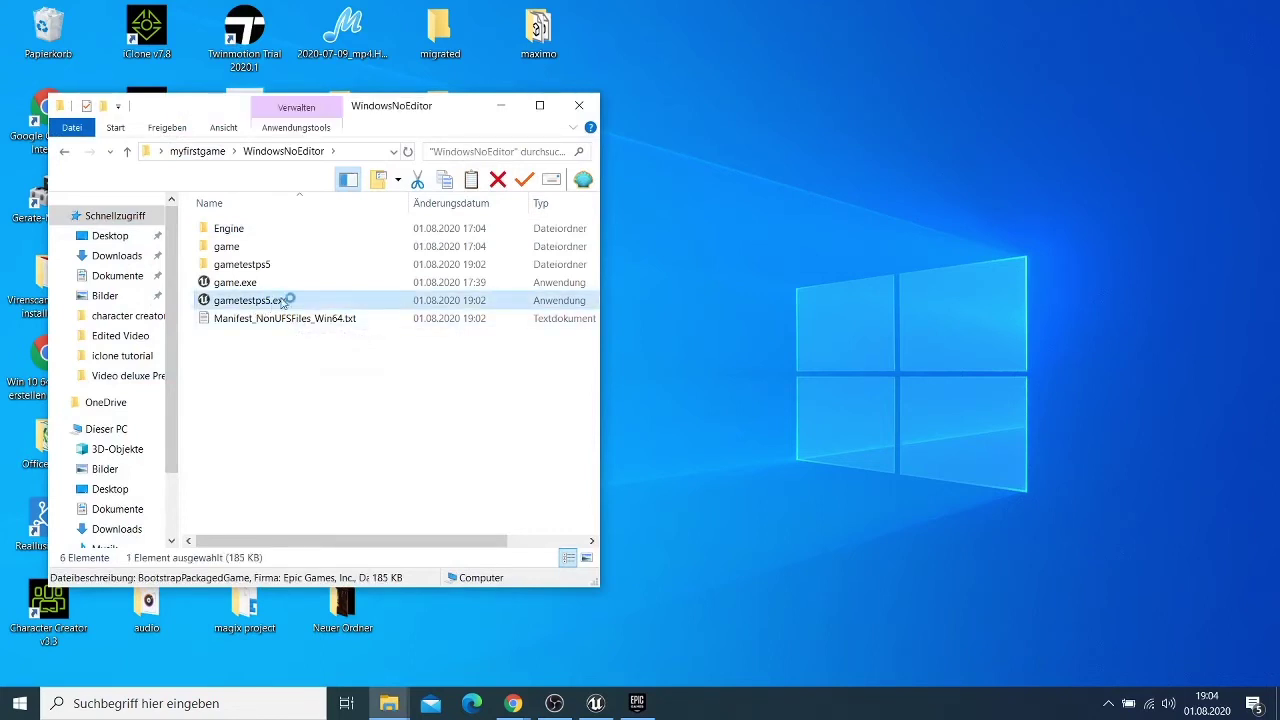
{"action": "left_click", "coordinate": [737, 495]}
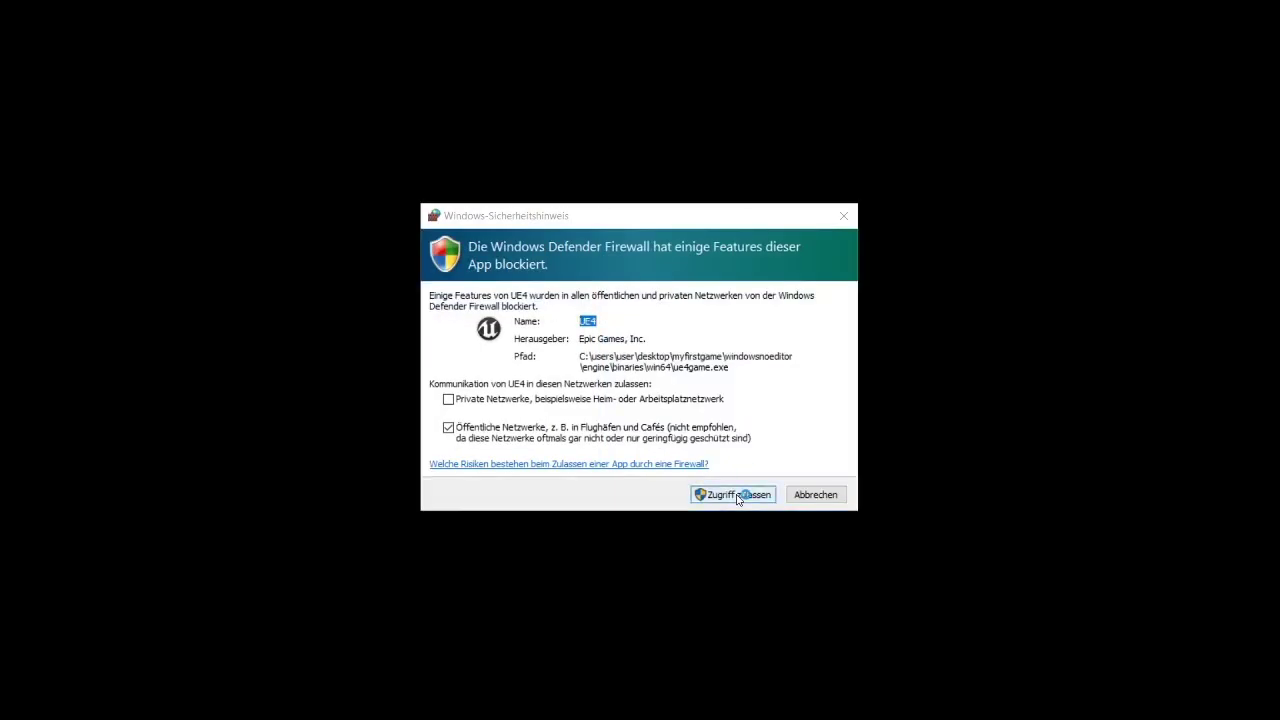